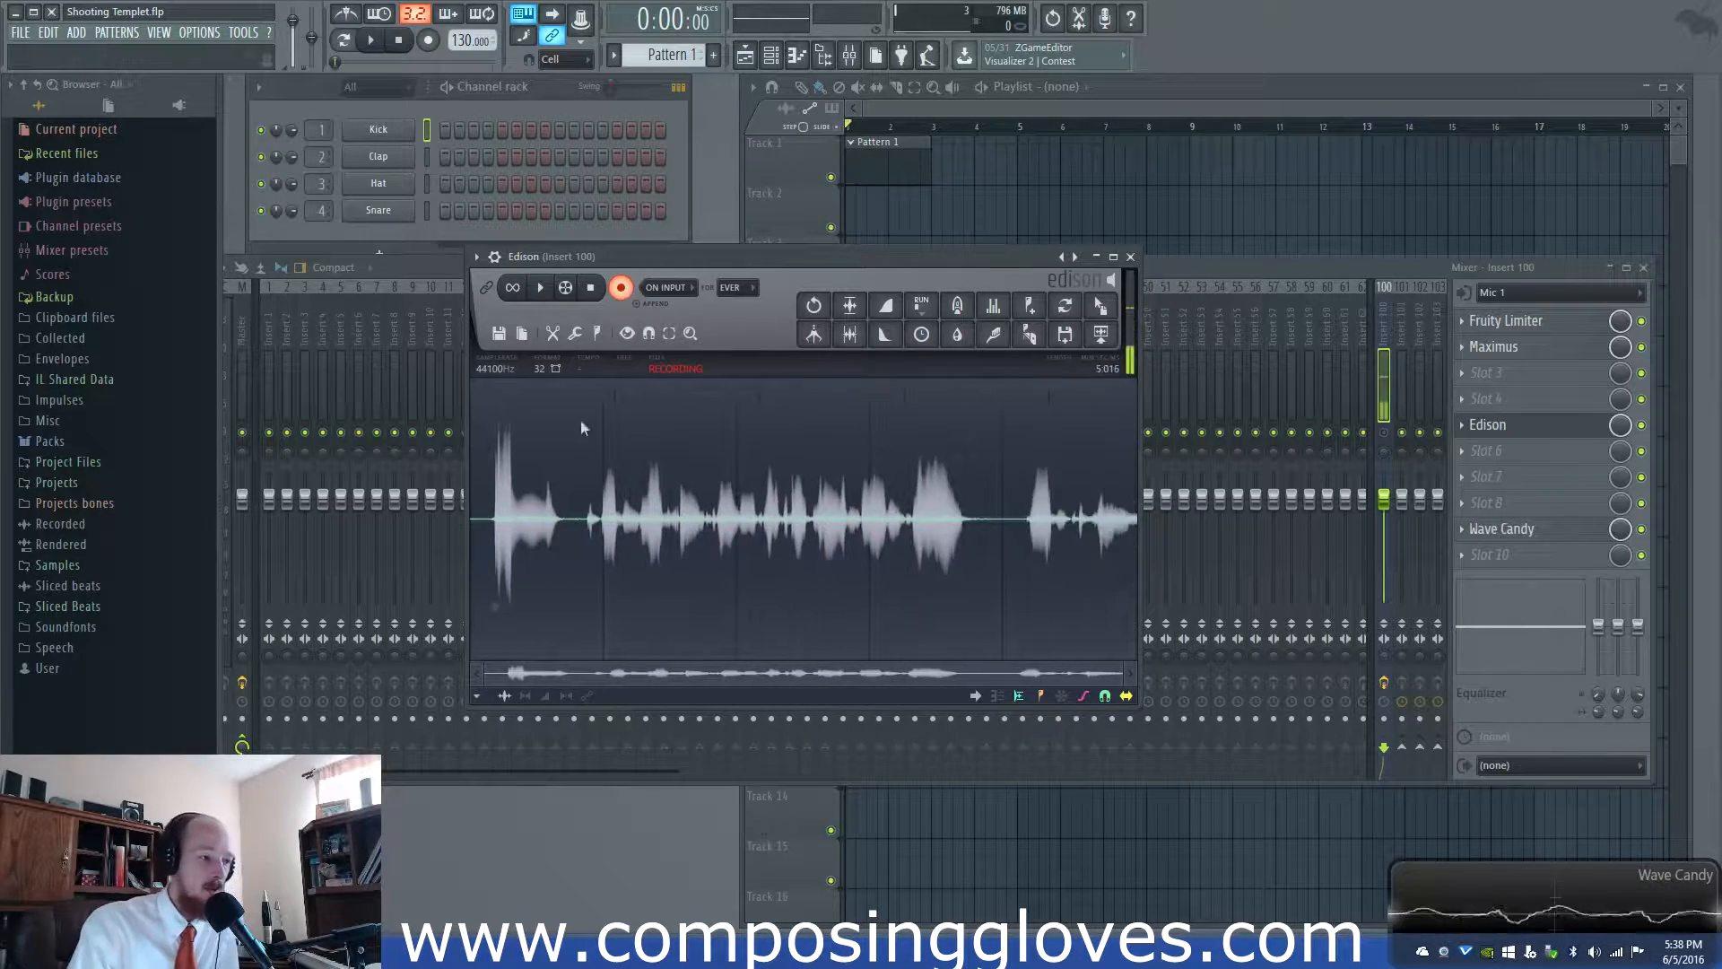
# Look over operator 1's pan and oscillator editors in the Sytrus window and compare them with operator 2.
pyautogui.moveTo(456, 953)
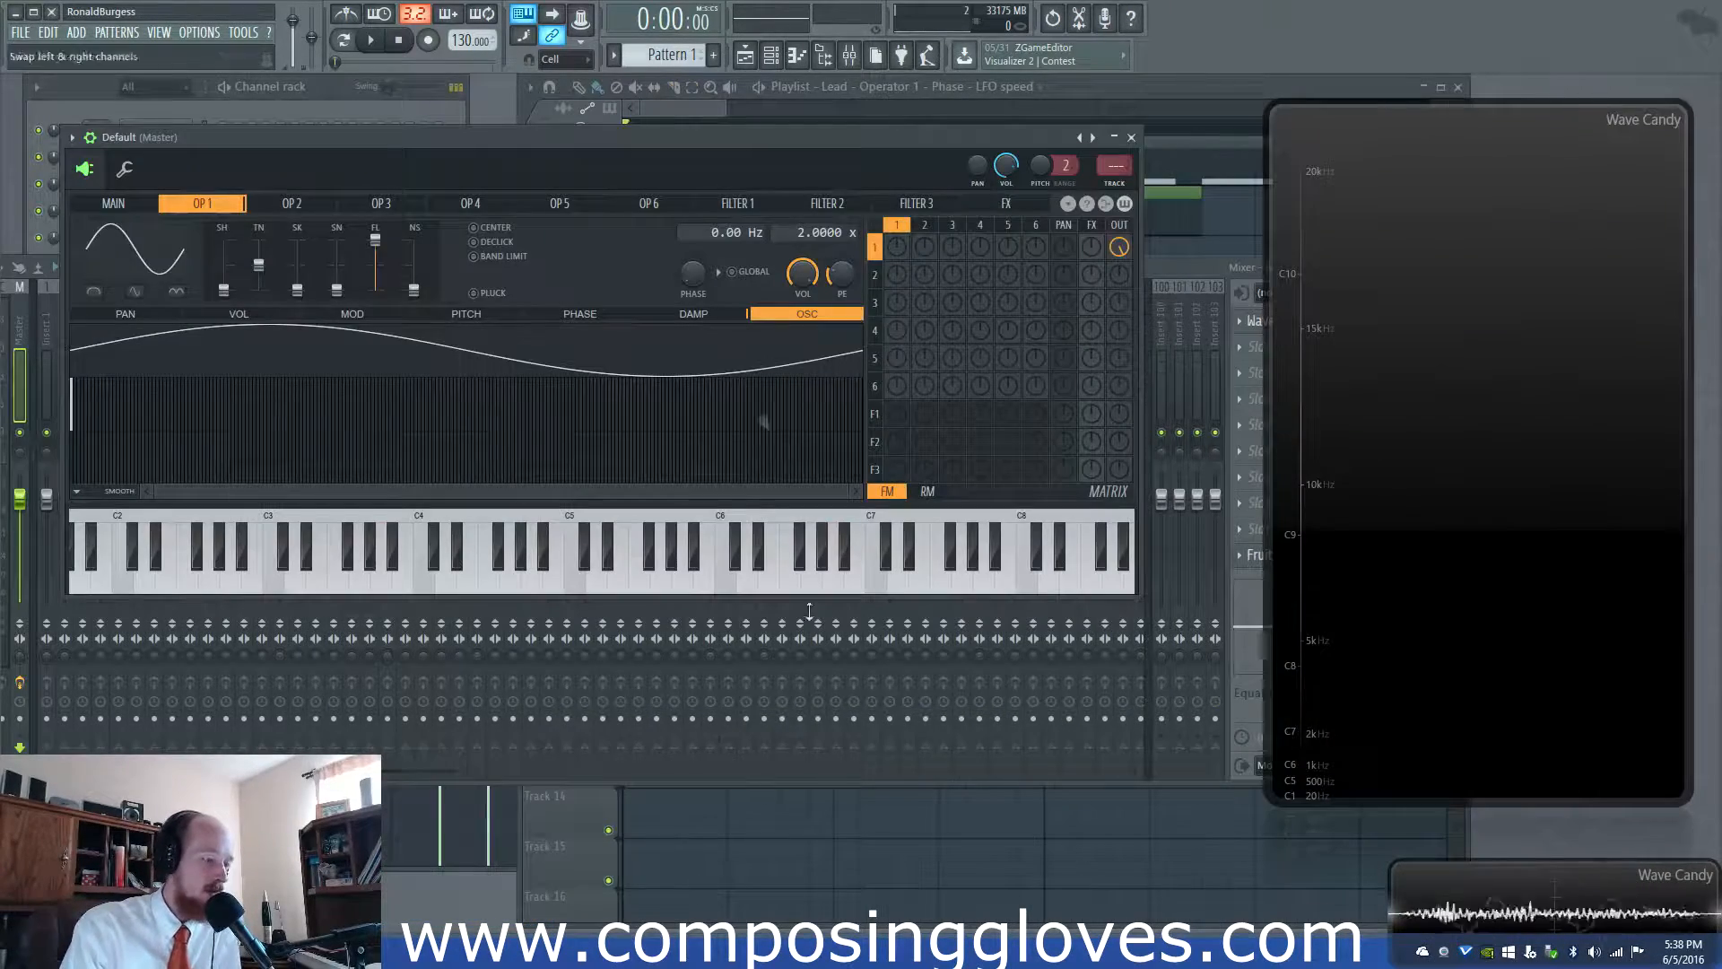
pyautogui.moveTo(423, 142); pyautogui.dragTo(544, 122)
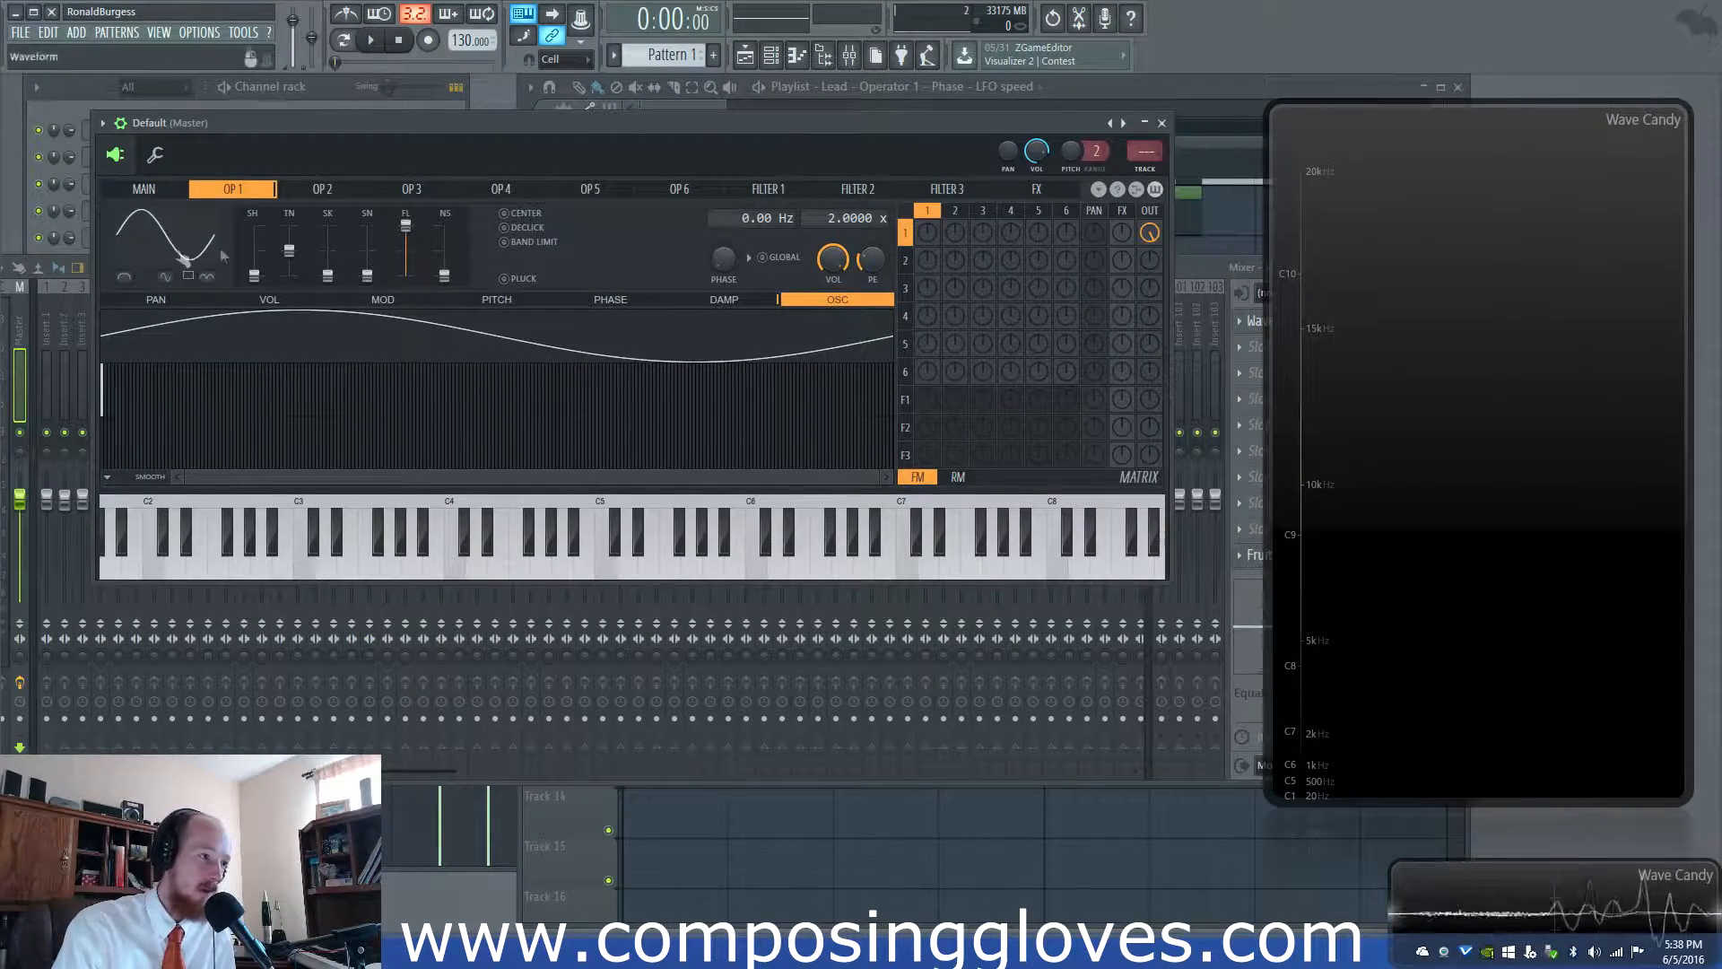
pyautogui.click(207, 303)
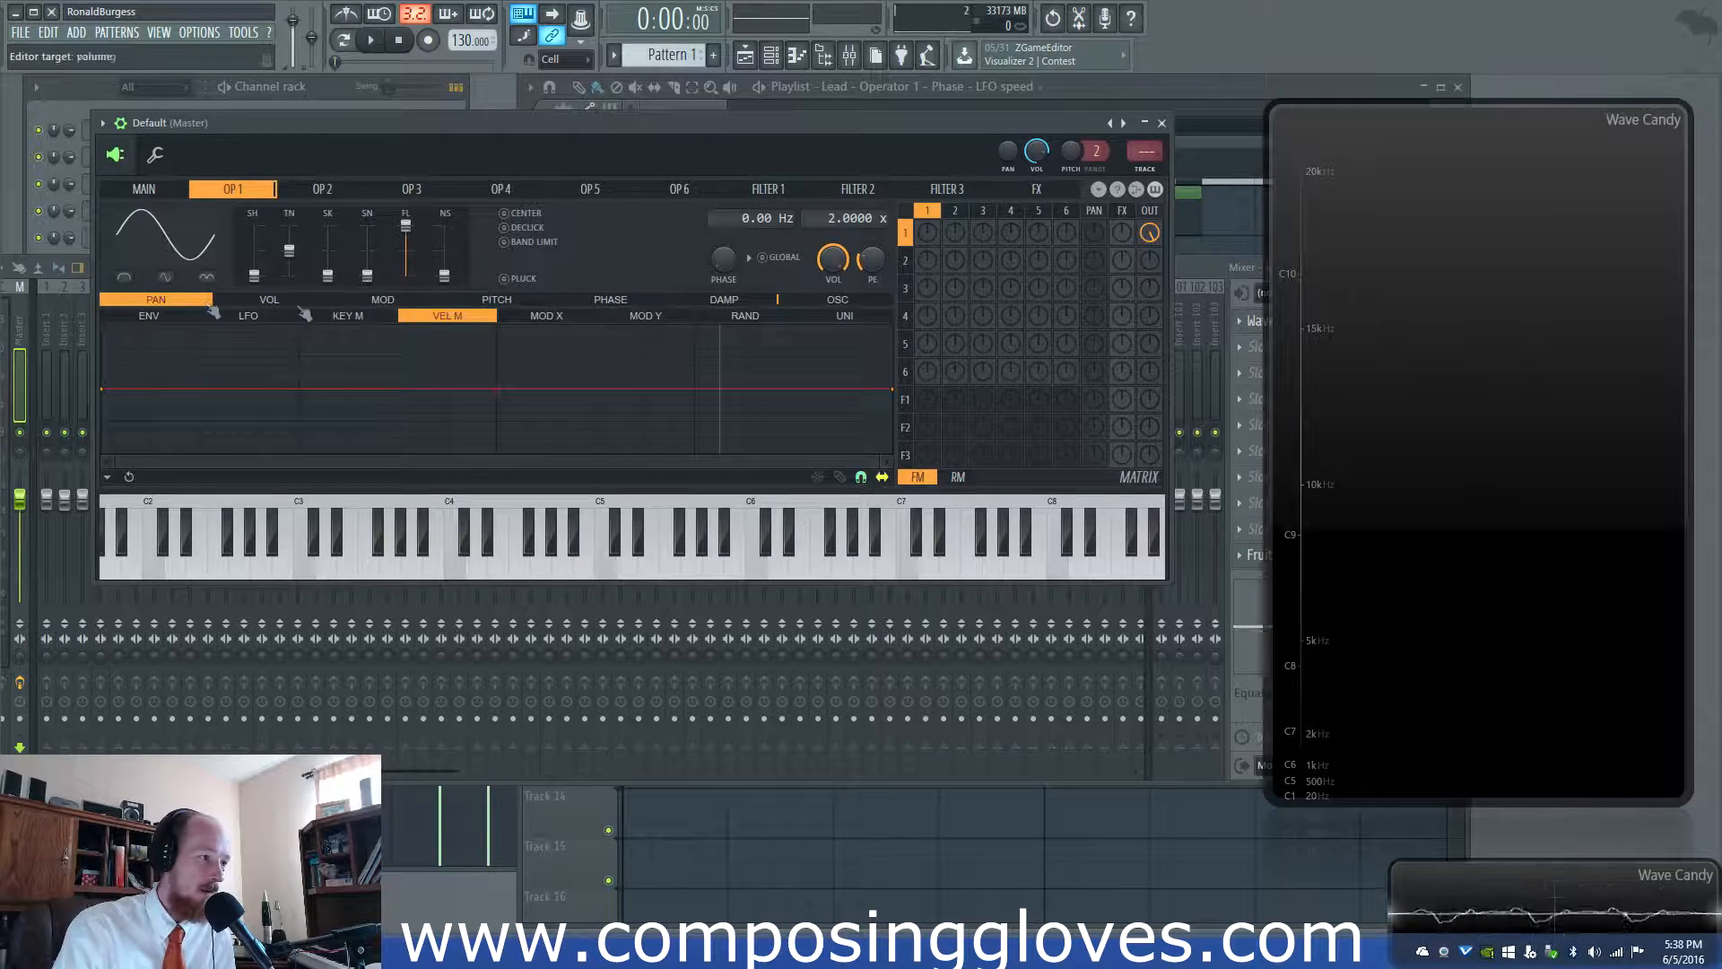
pyautogui.click(864, 301)
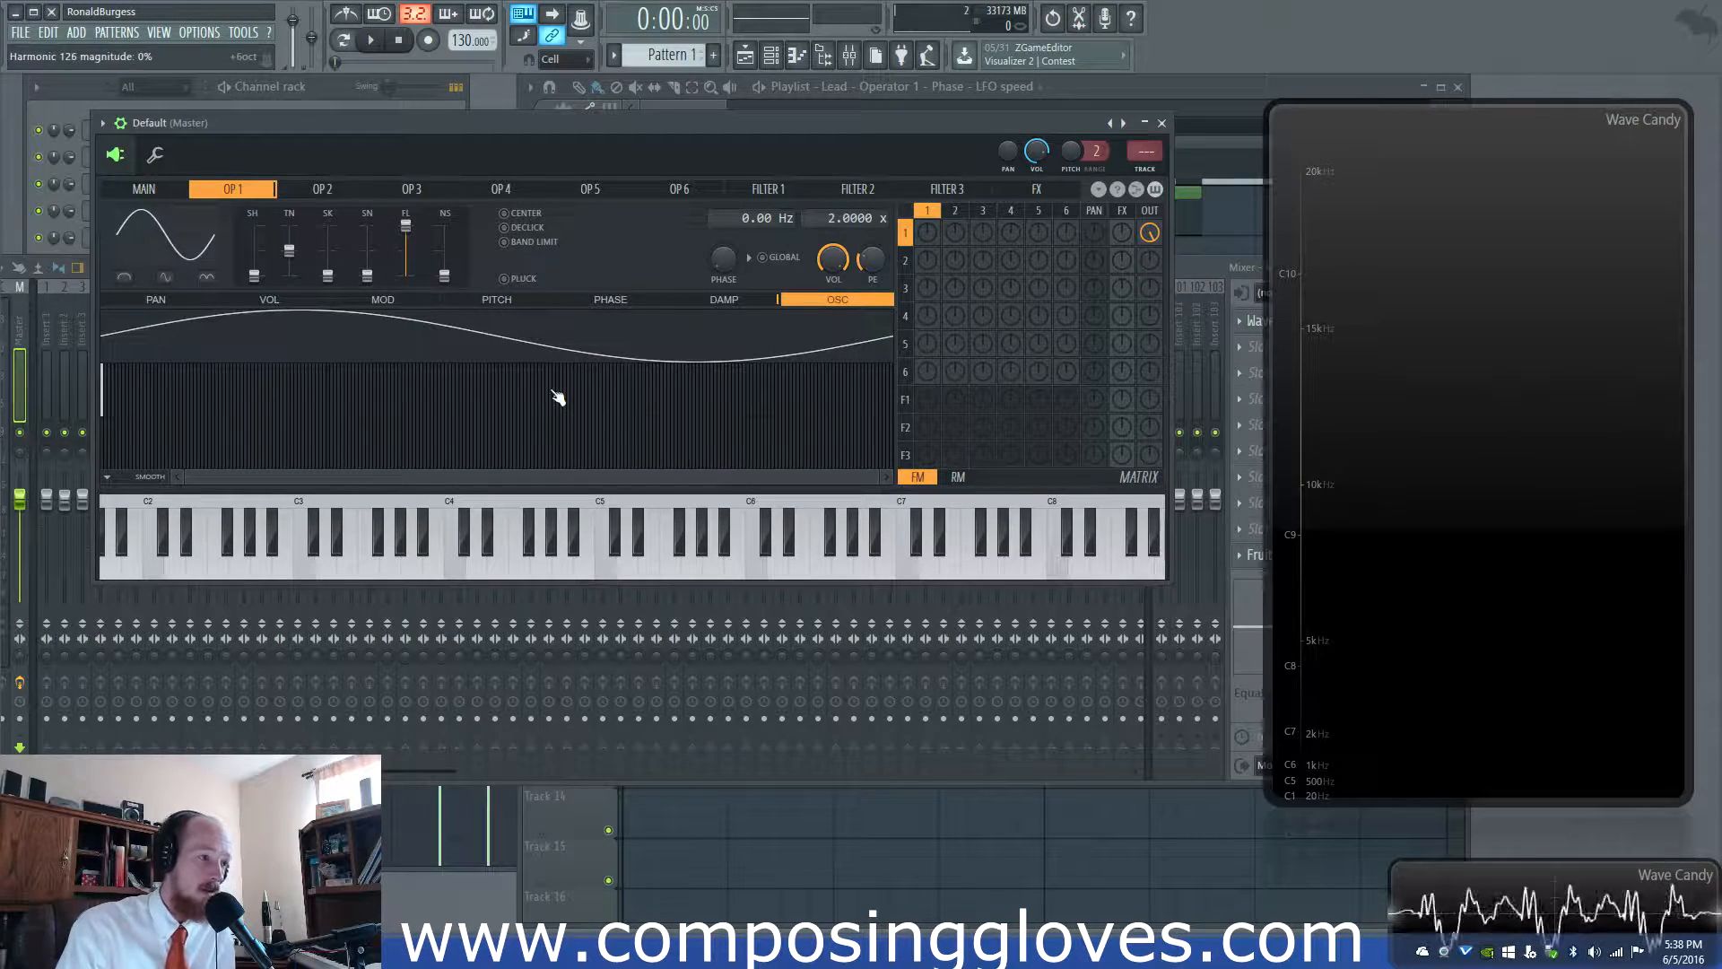
pyautogui.click(723, 188)
pyautogui.moveTo(726, 188); pyautogui.dragTo(261, 193)
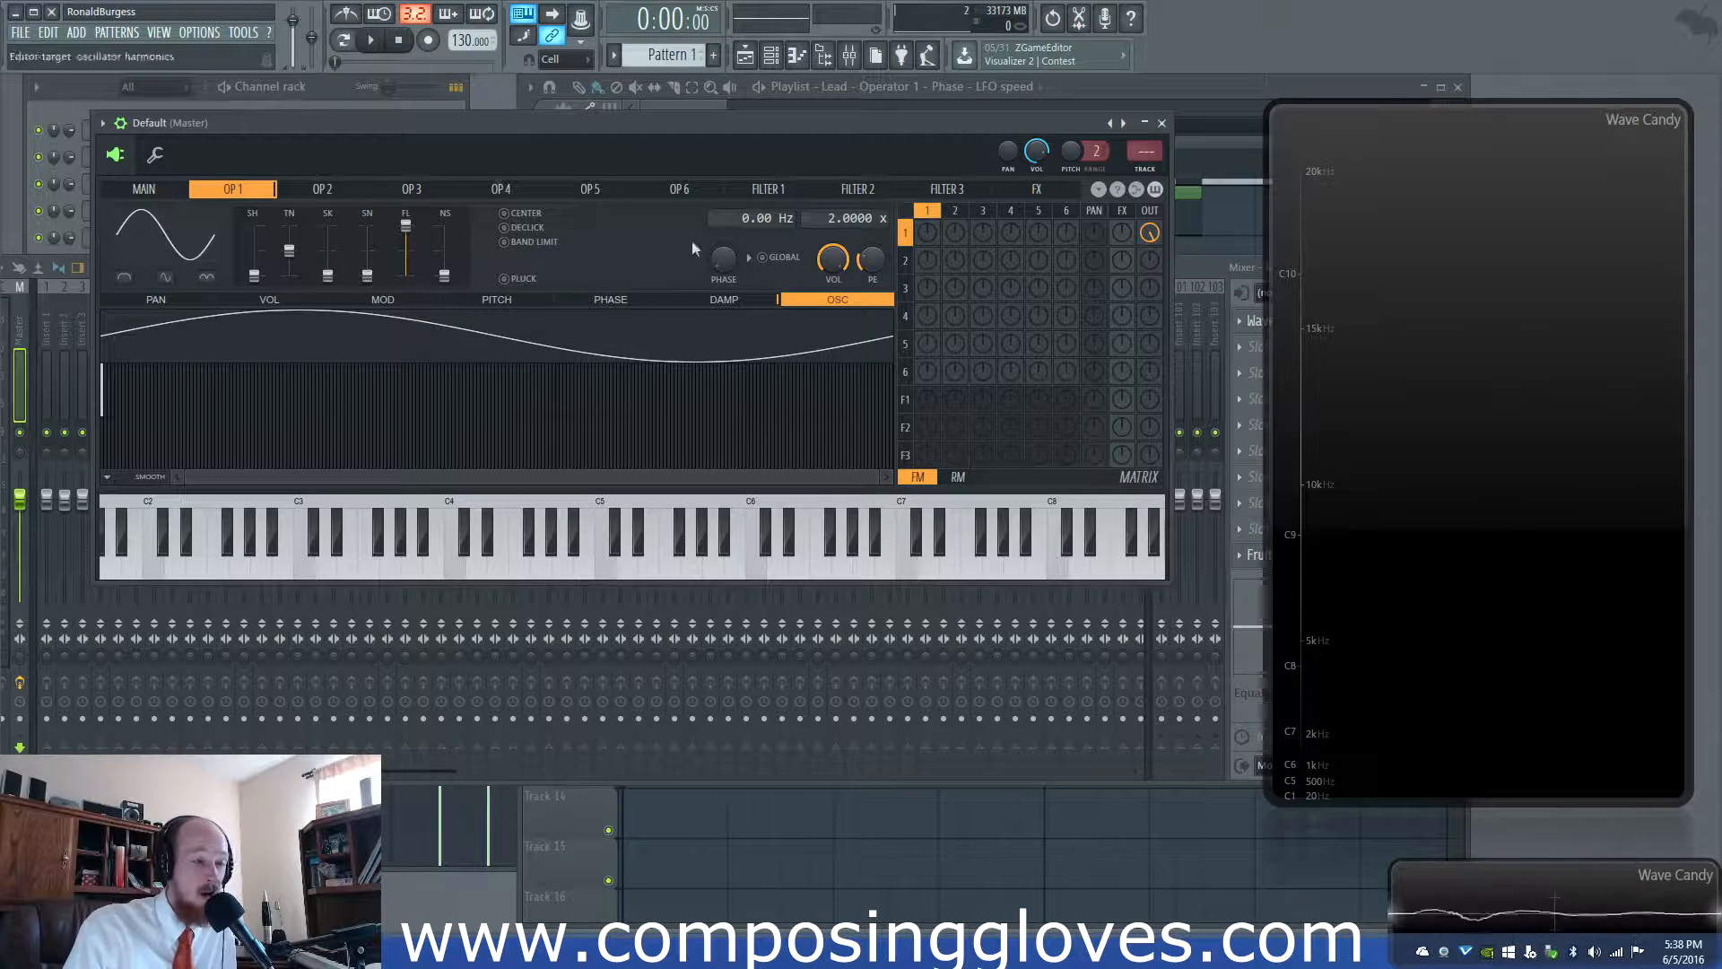
pyautogui.click(348, 193)
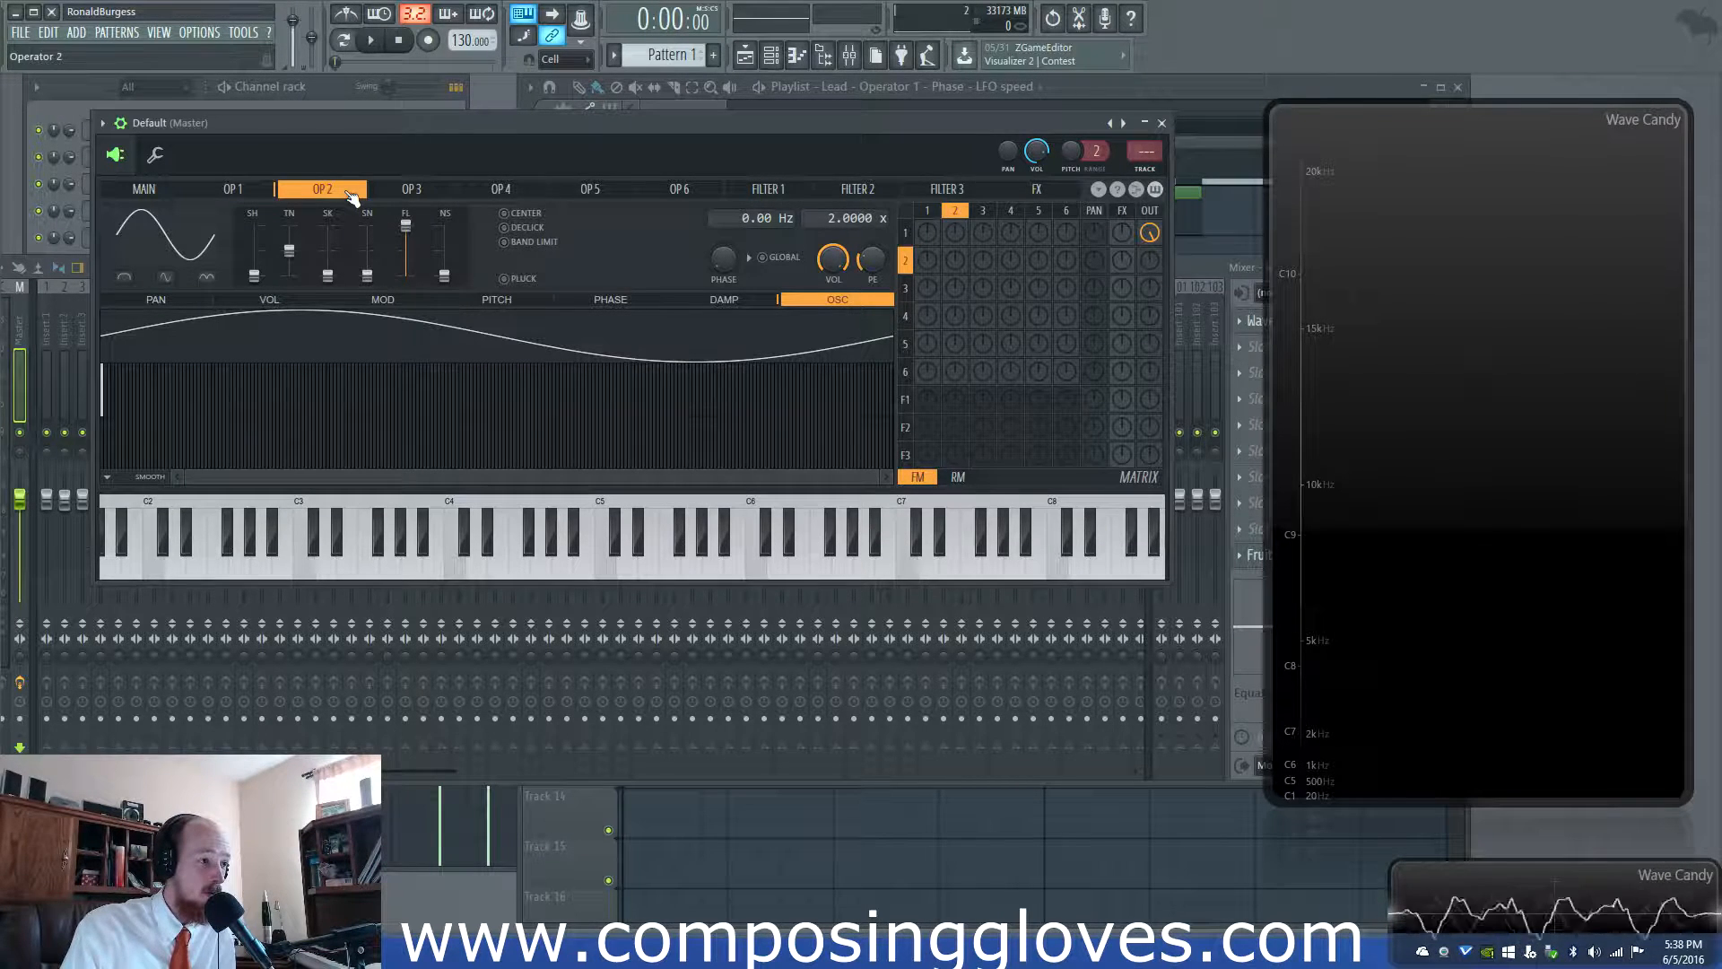
pyautogui.click(251, 191)
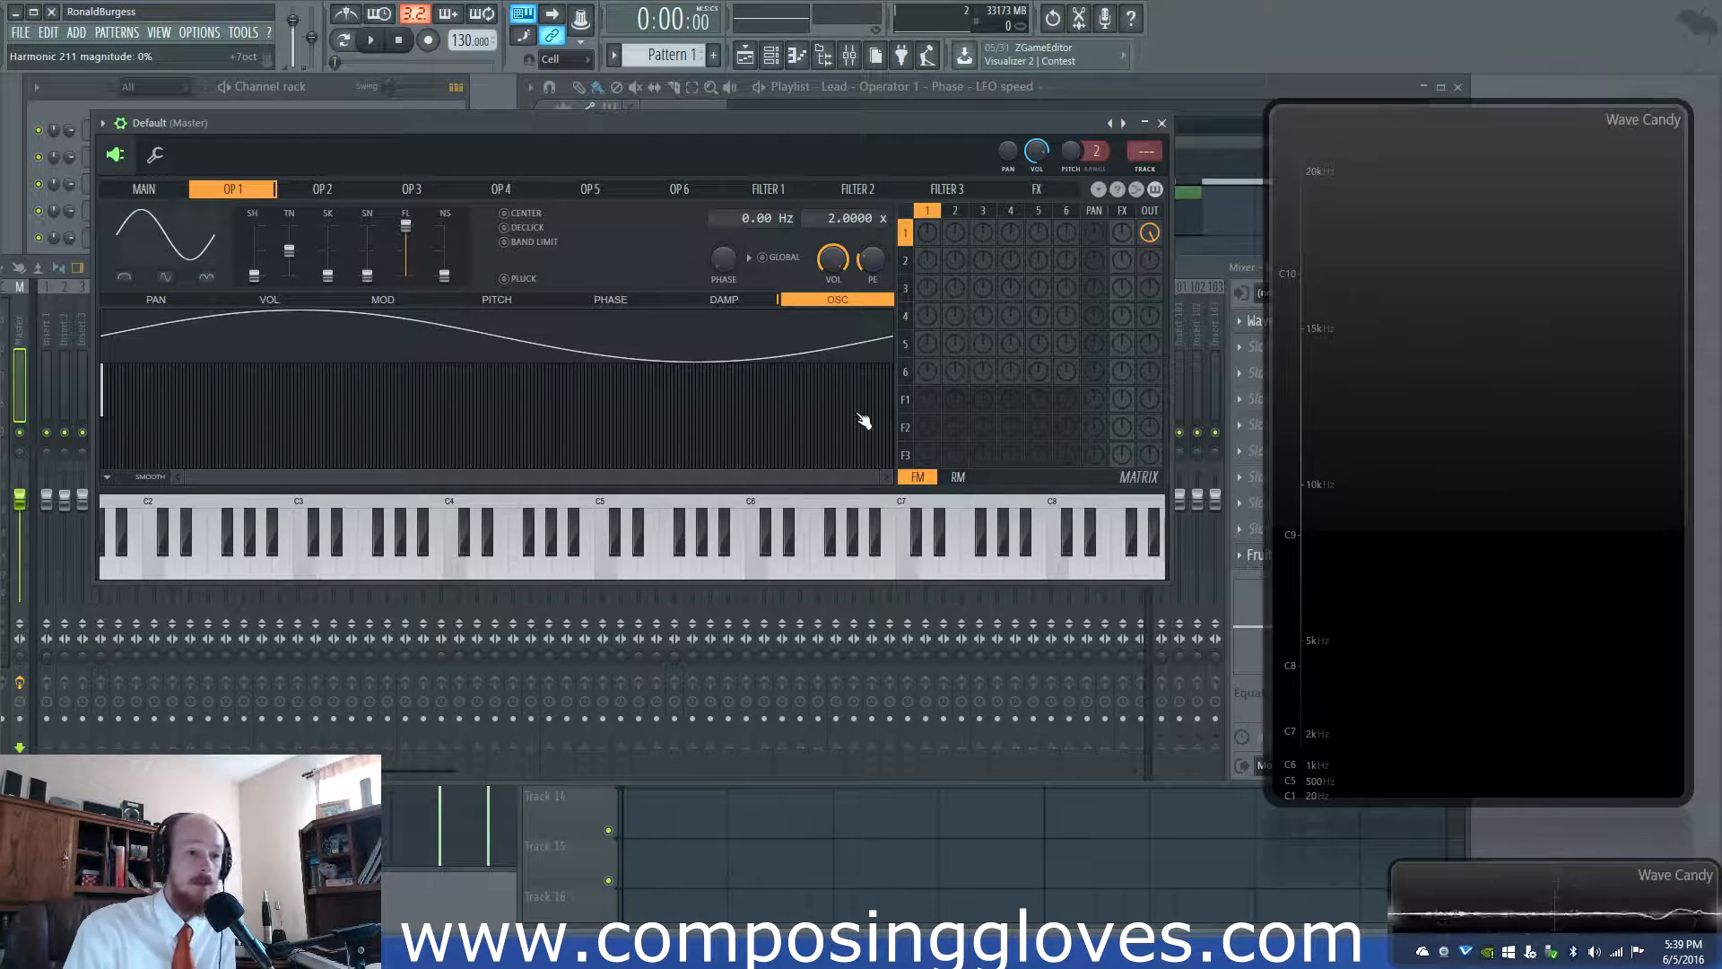
# Examine operator 1's oscillator harmonics at different zoom levels, from the first few bars to the full range.
pyautogui.moveTo(890, 475); pyautogui.dragTo(232, 475)
pyautogui.click(145, 190)
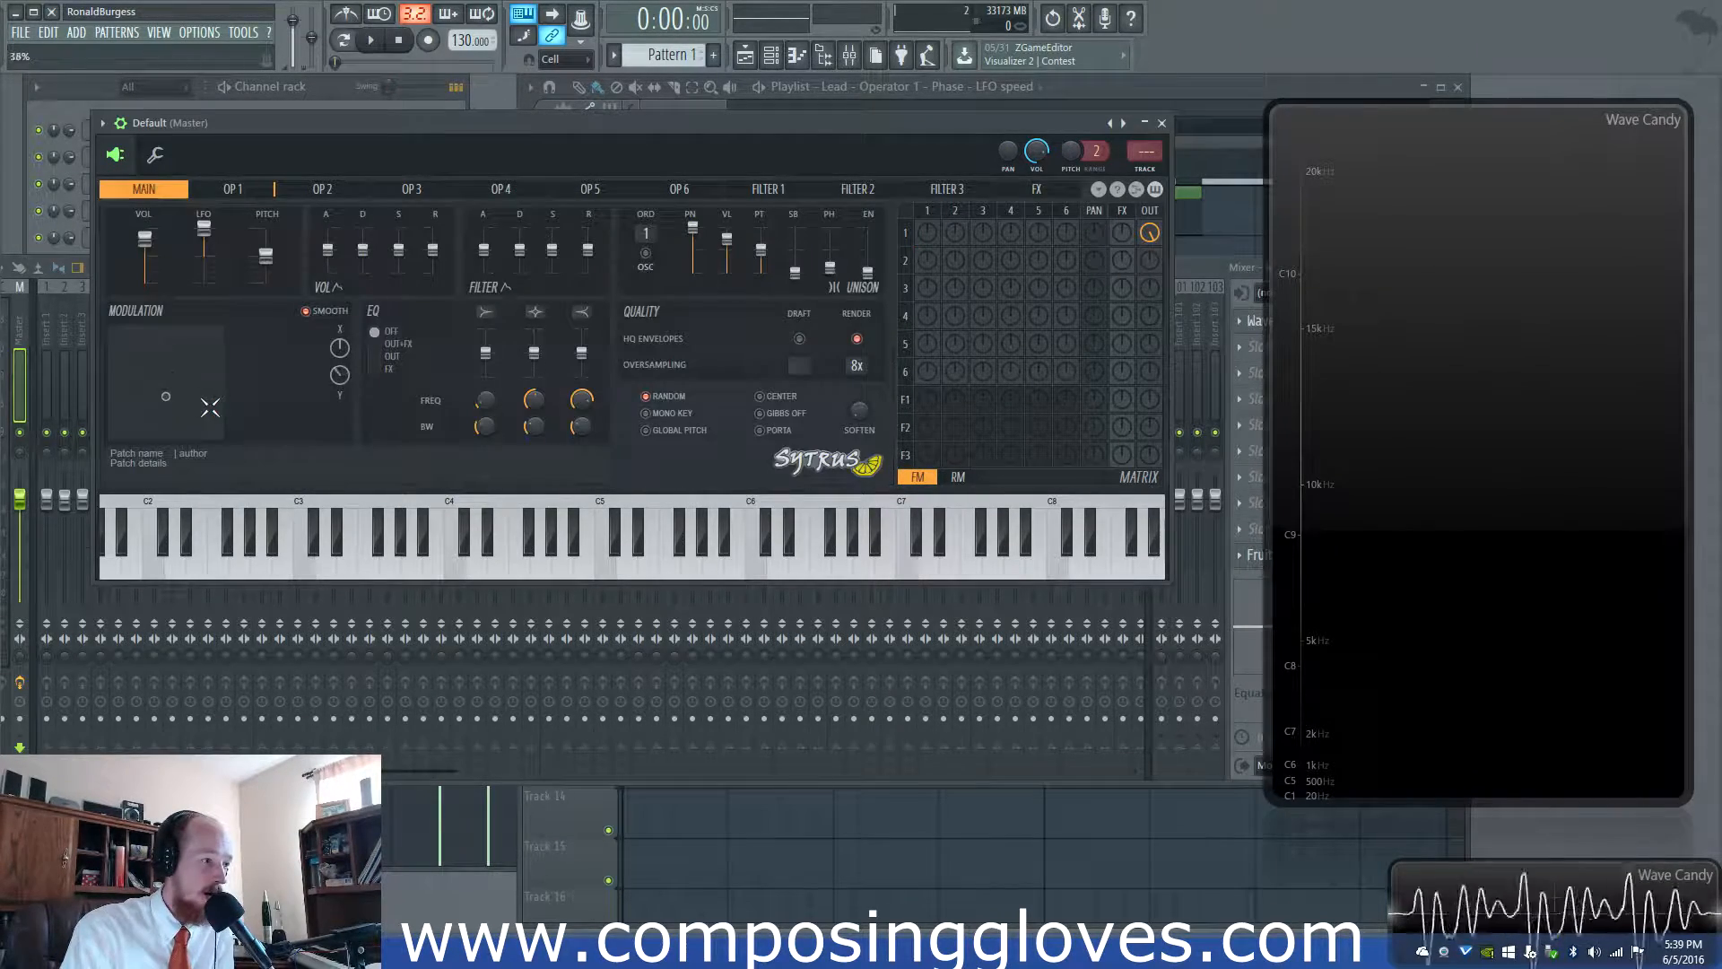
pyautogui.scroll(-7, 344, 448)
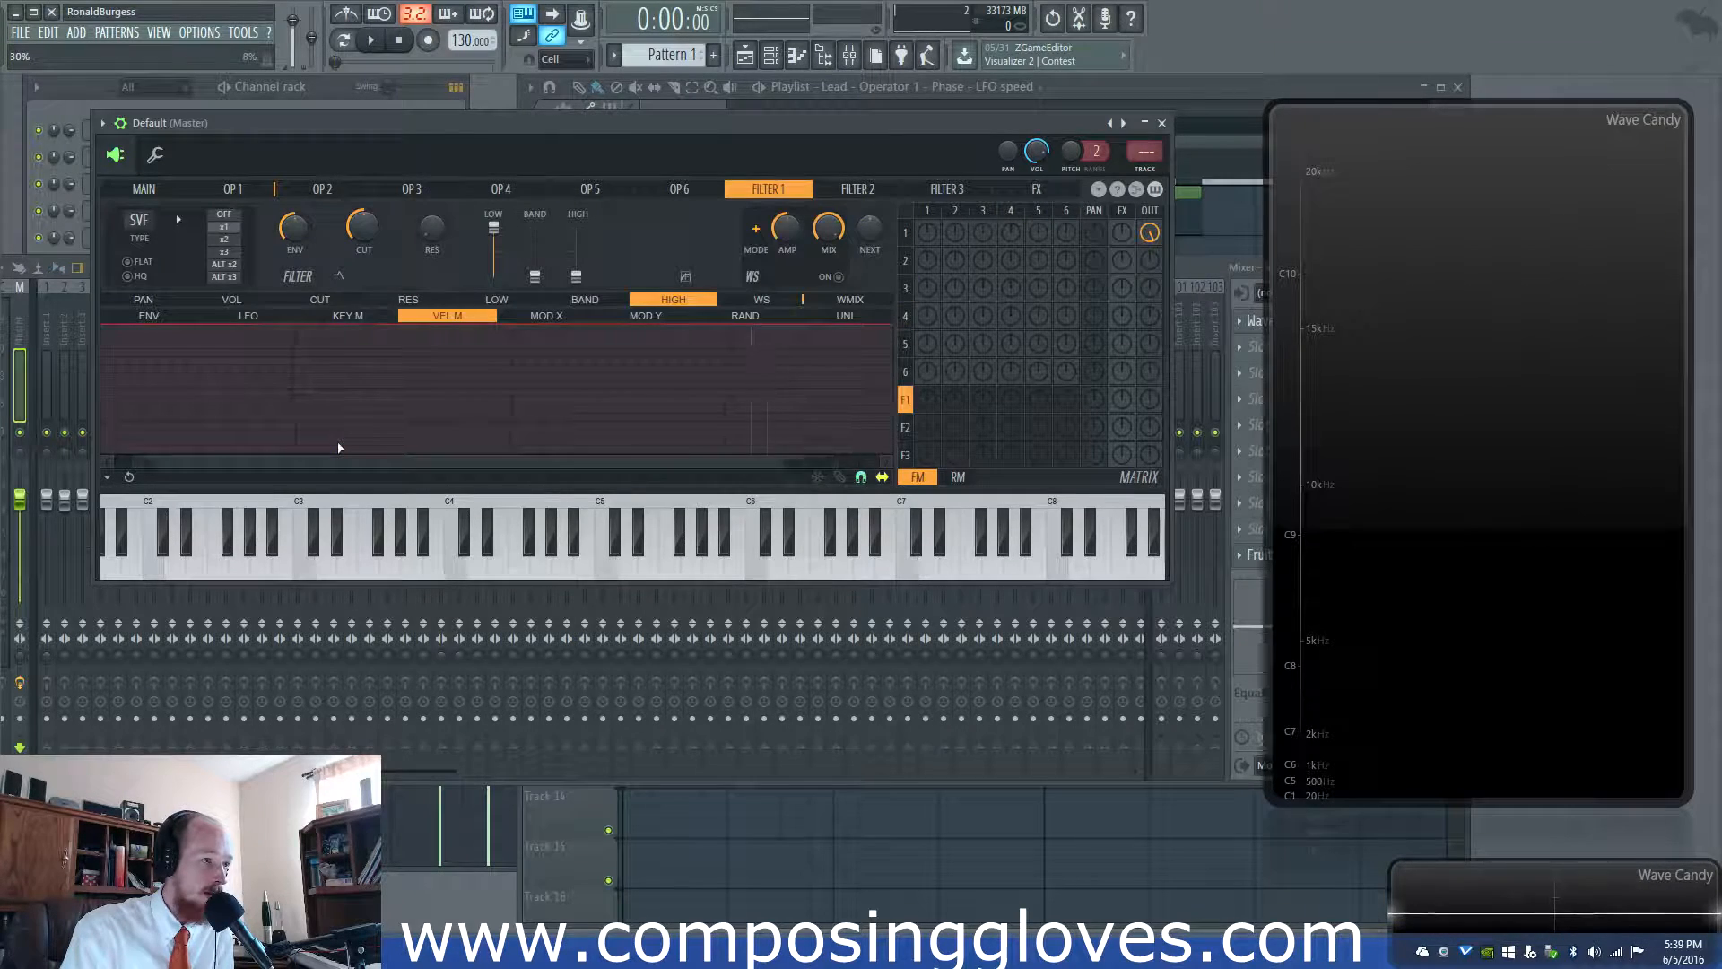
pyautogui.click(235, 189)
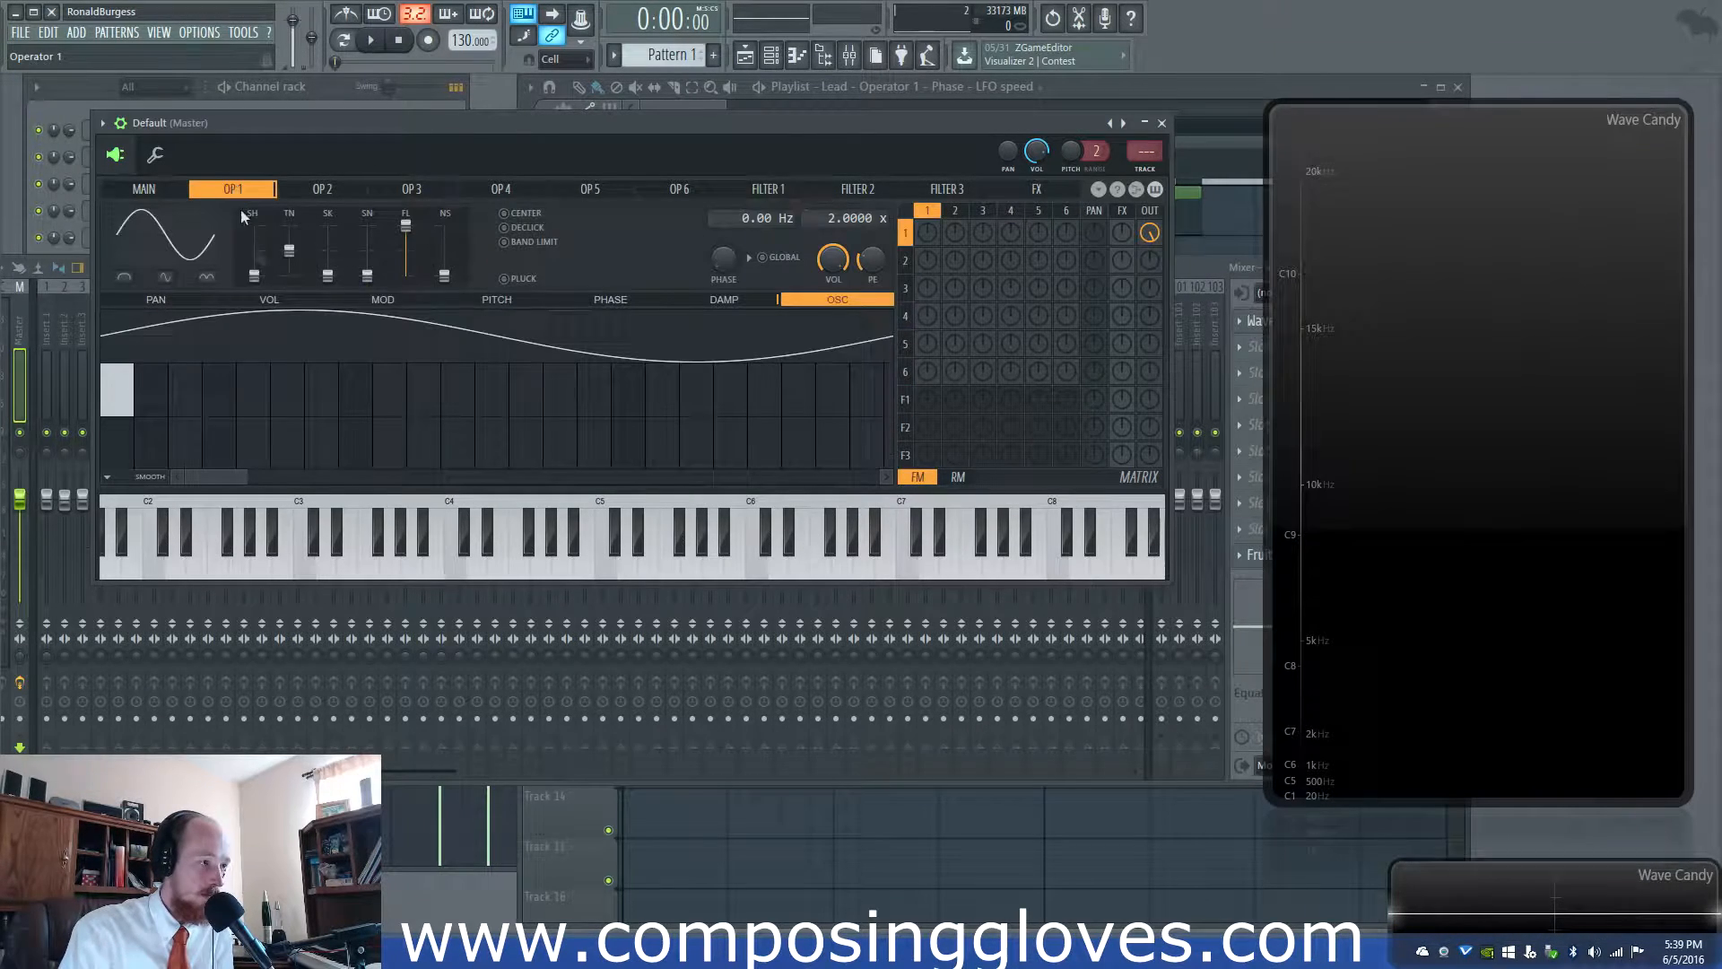
pyautogui.moveTo(240, 478); pyautogui.dragTo(774, 479)
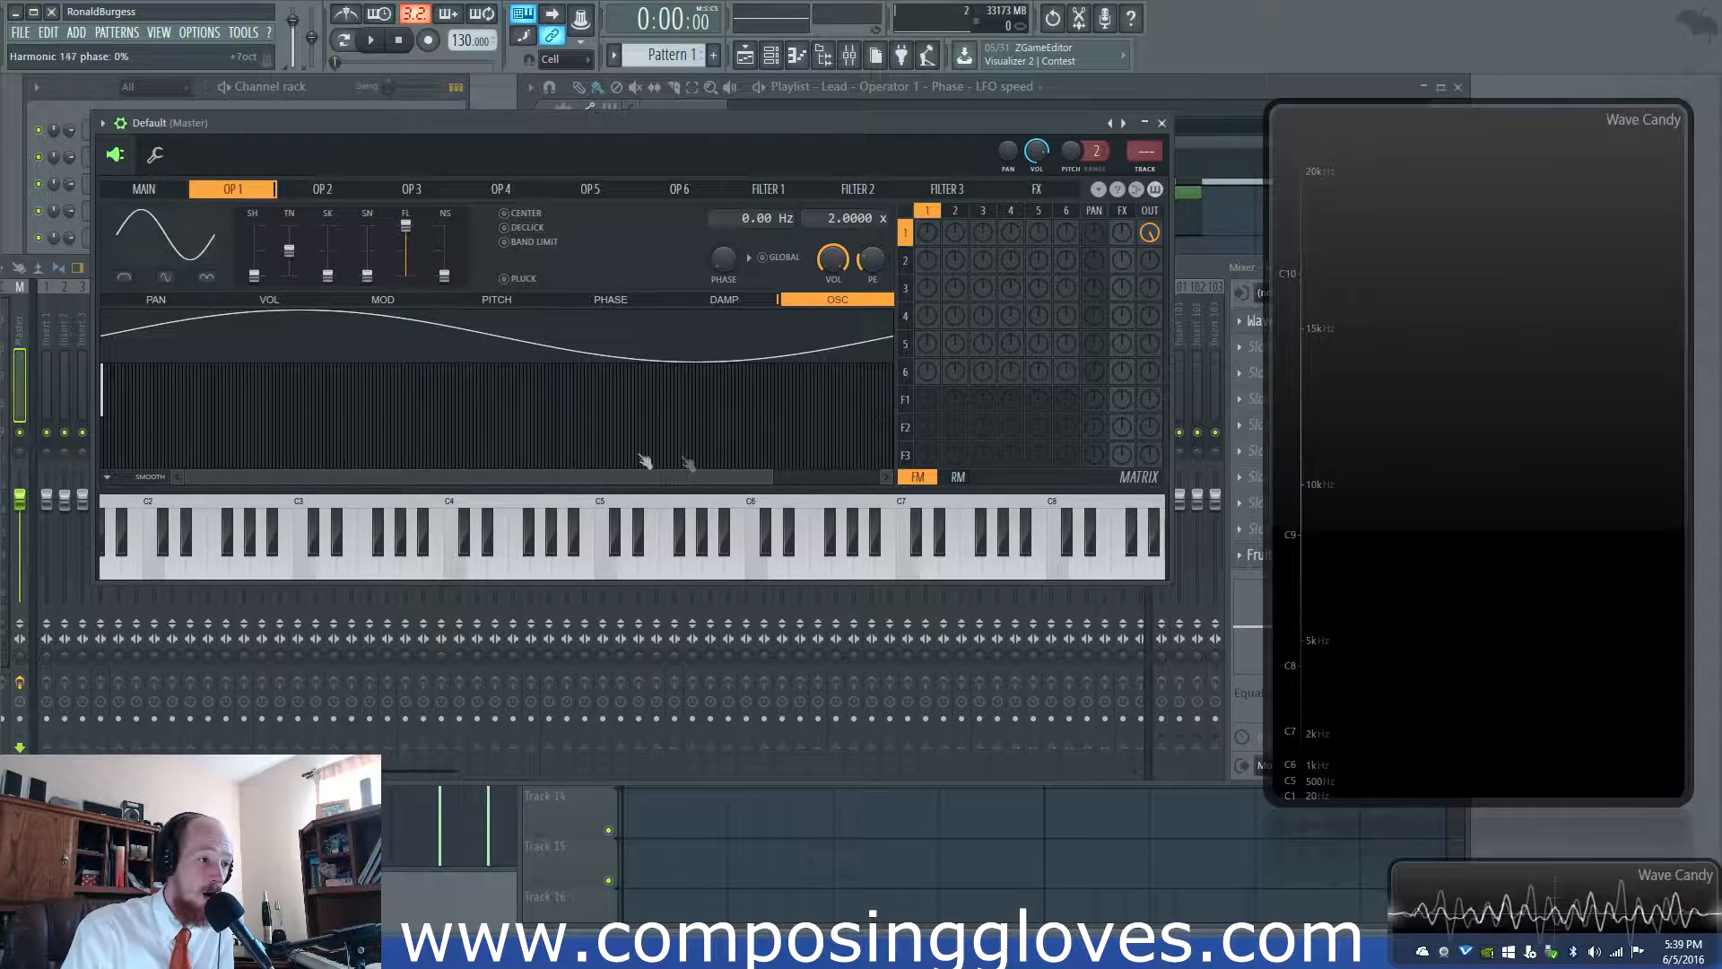
pyautogui.moveTo(767, 476); pyautogui.dragTo(879, 481)
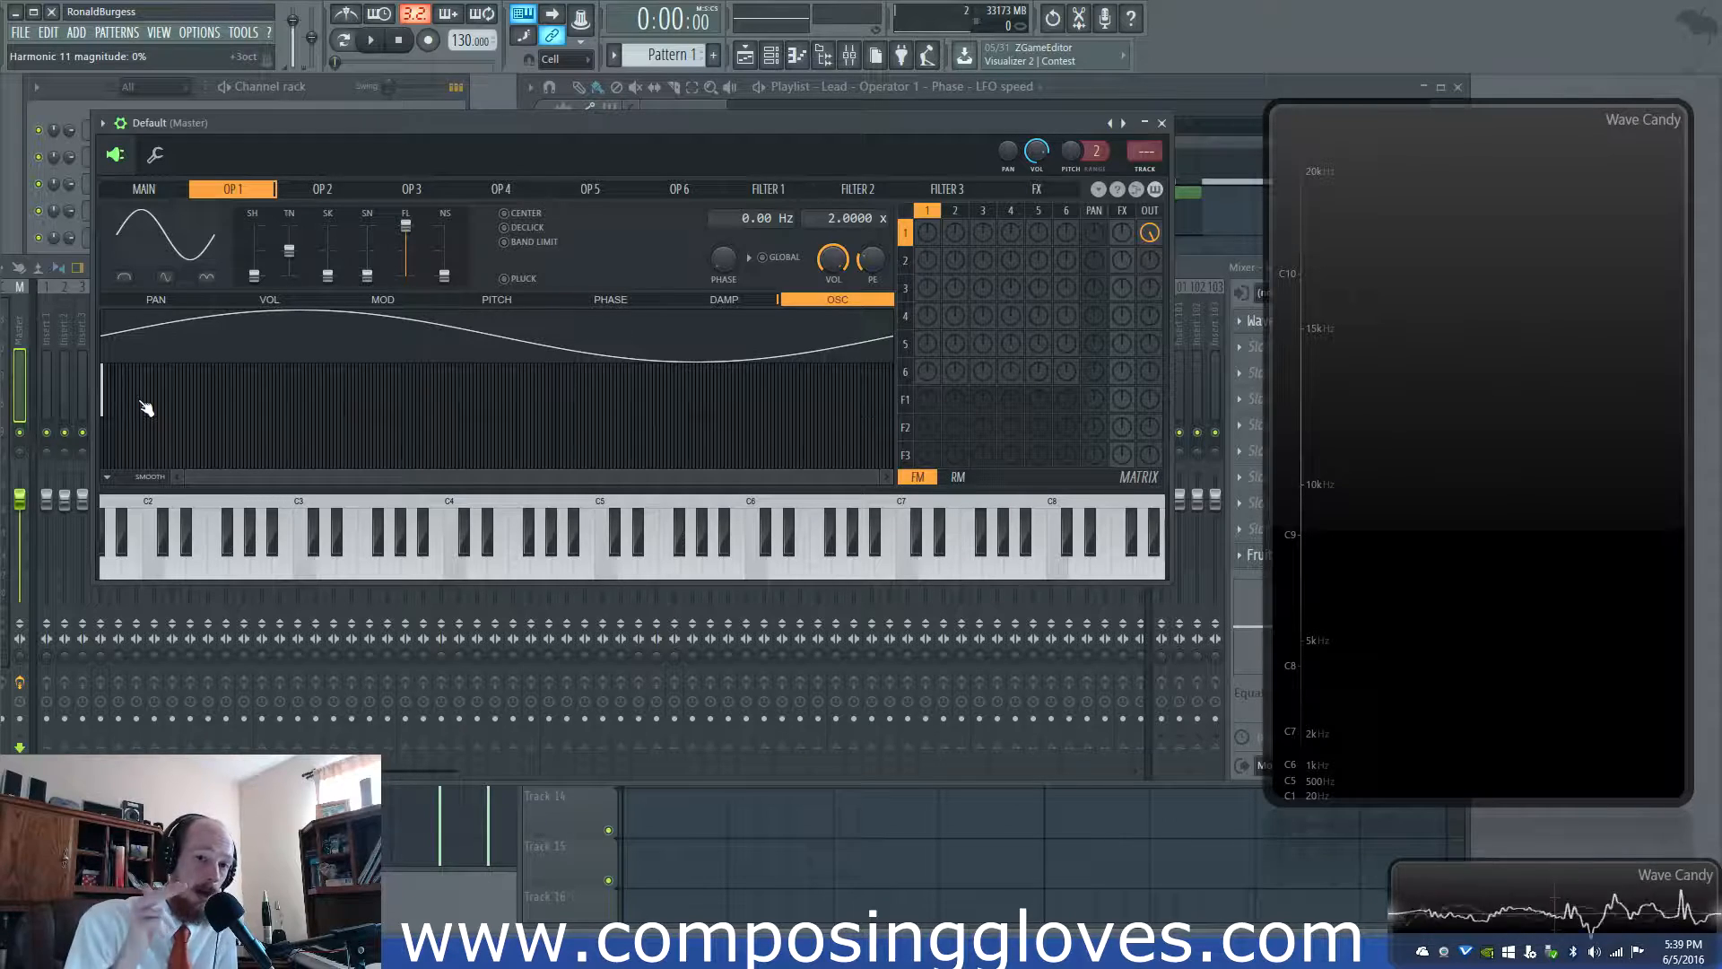
pyautogui.moveTo(884, 480); pyautogui.dragTo(410, 481)
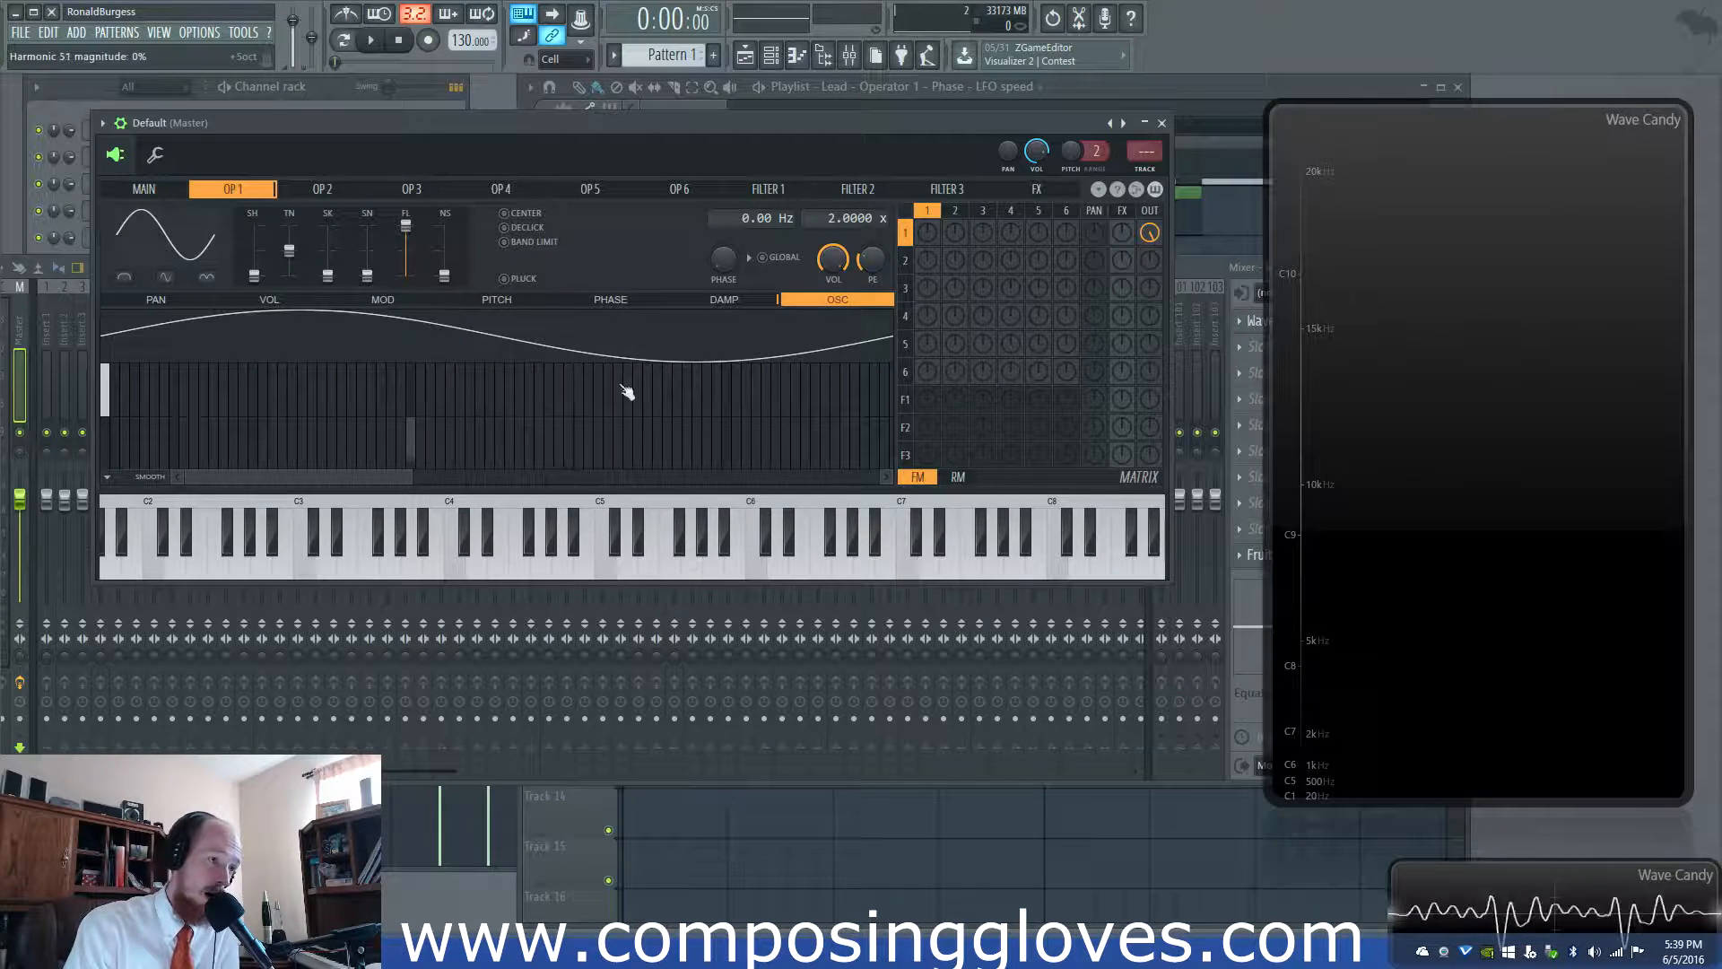
pyautogui.moveTo(412, 478); pyautogui.dragTo(914, 494)
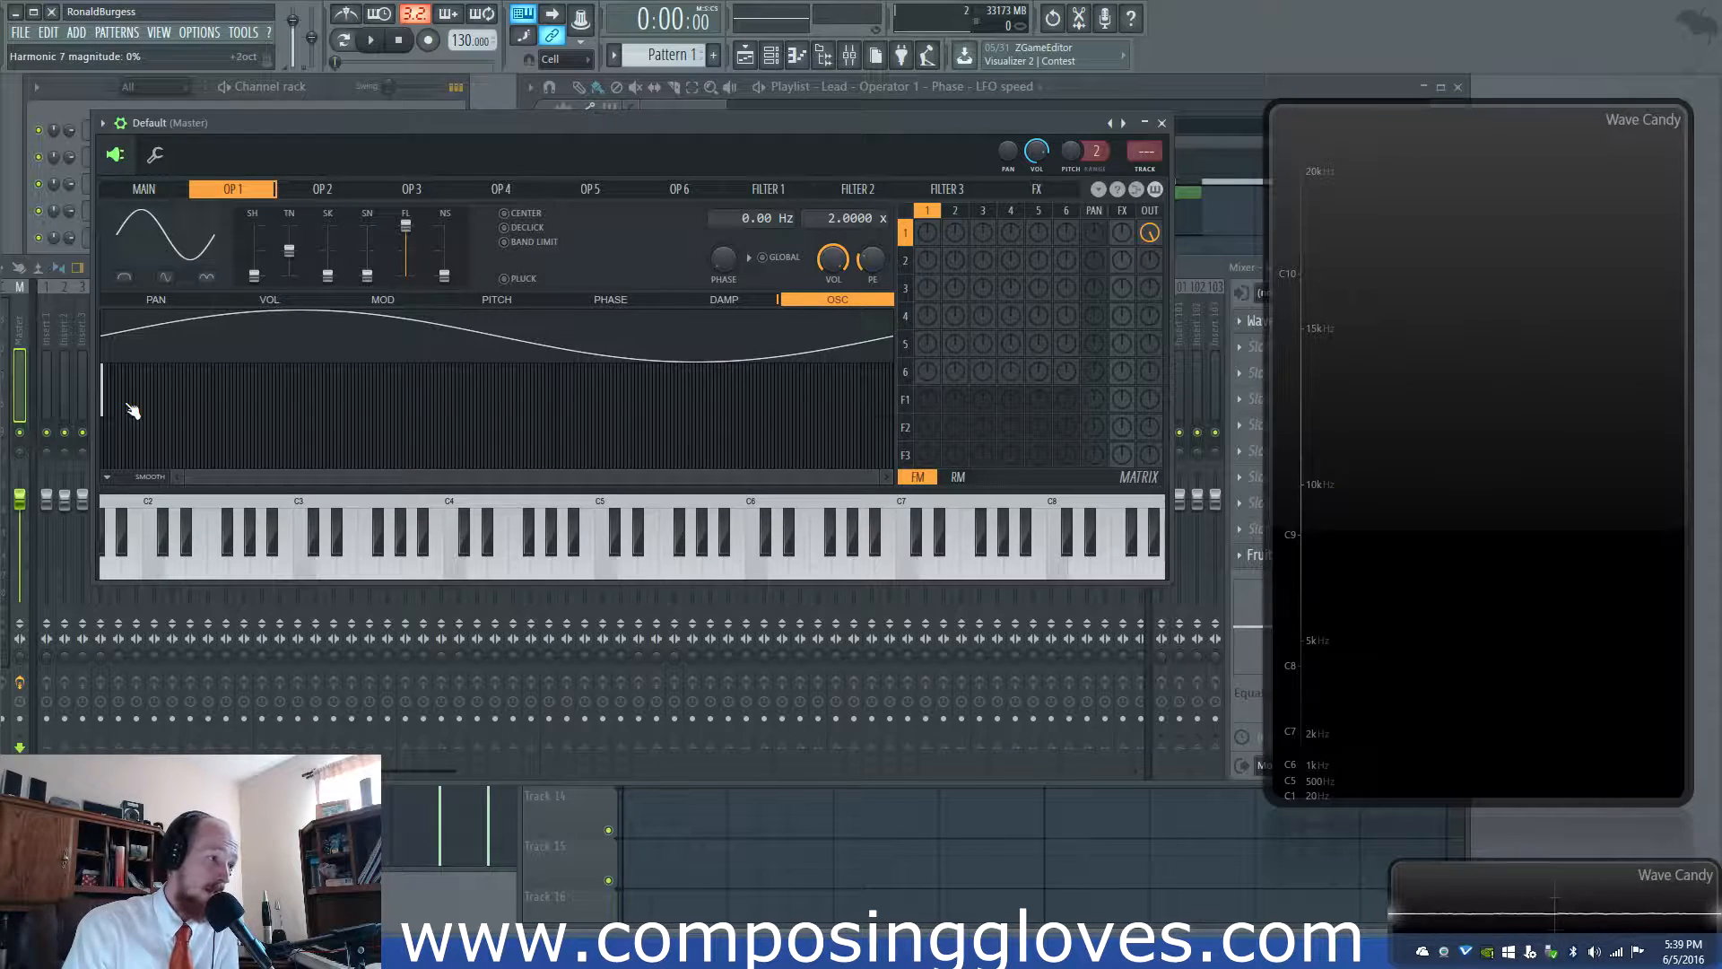
# Try adding harmonic 178 to operator 1 at 59% magnitude, and clear it again.
pyautogui.click(741, 406)
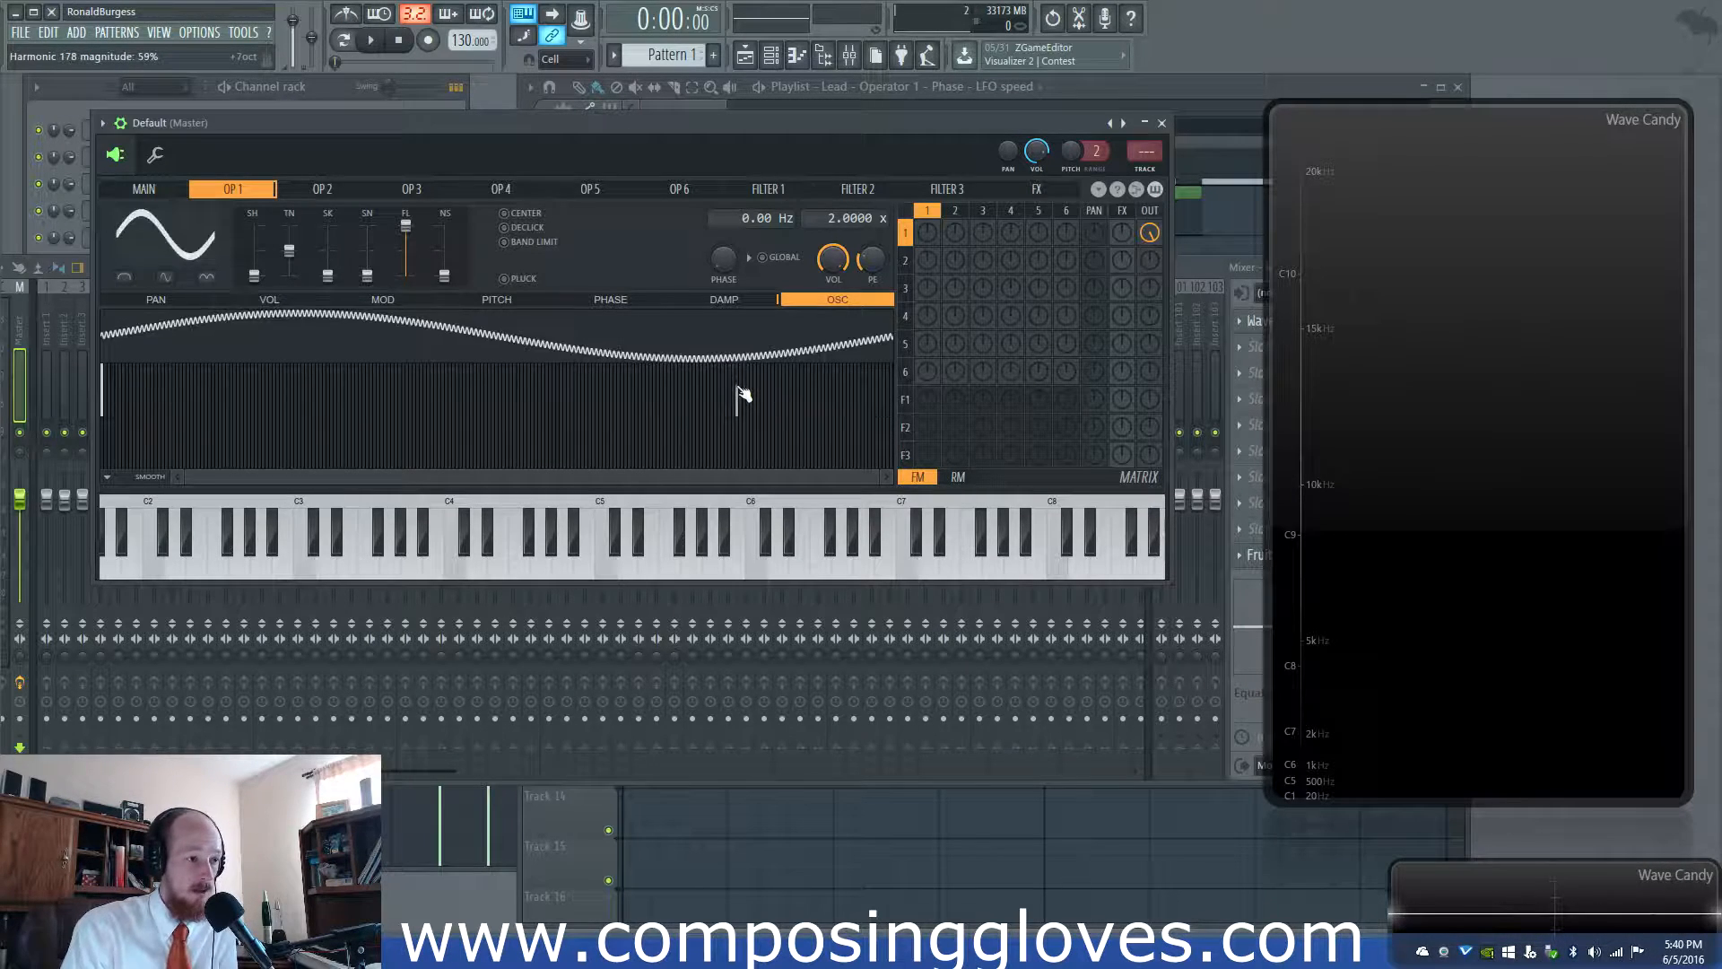
pyautogui.moveTo(736, 400); pyautogui.dragTo(737, 418)
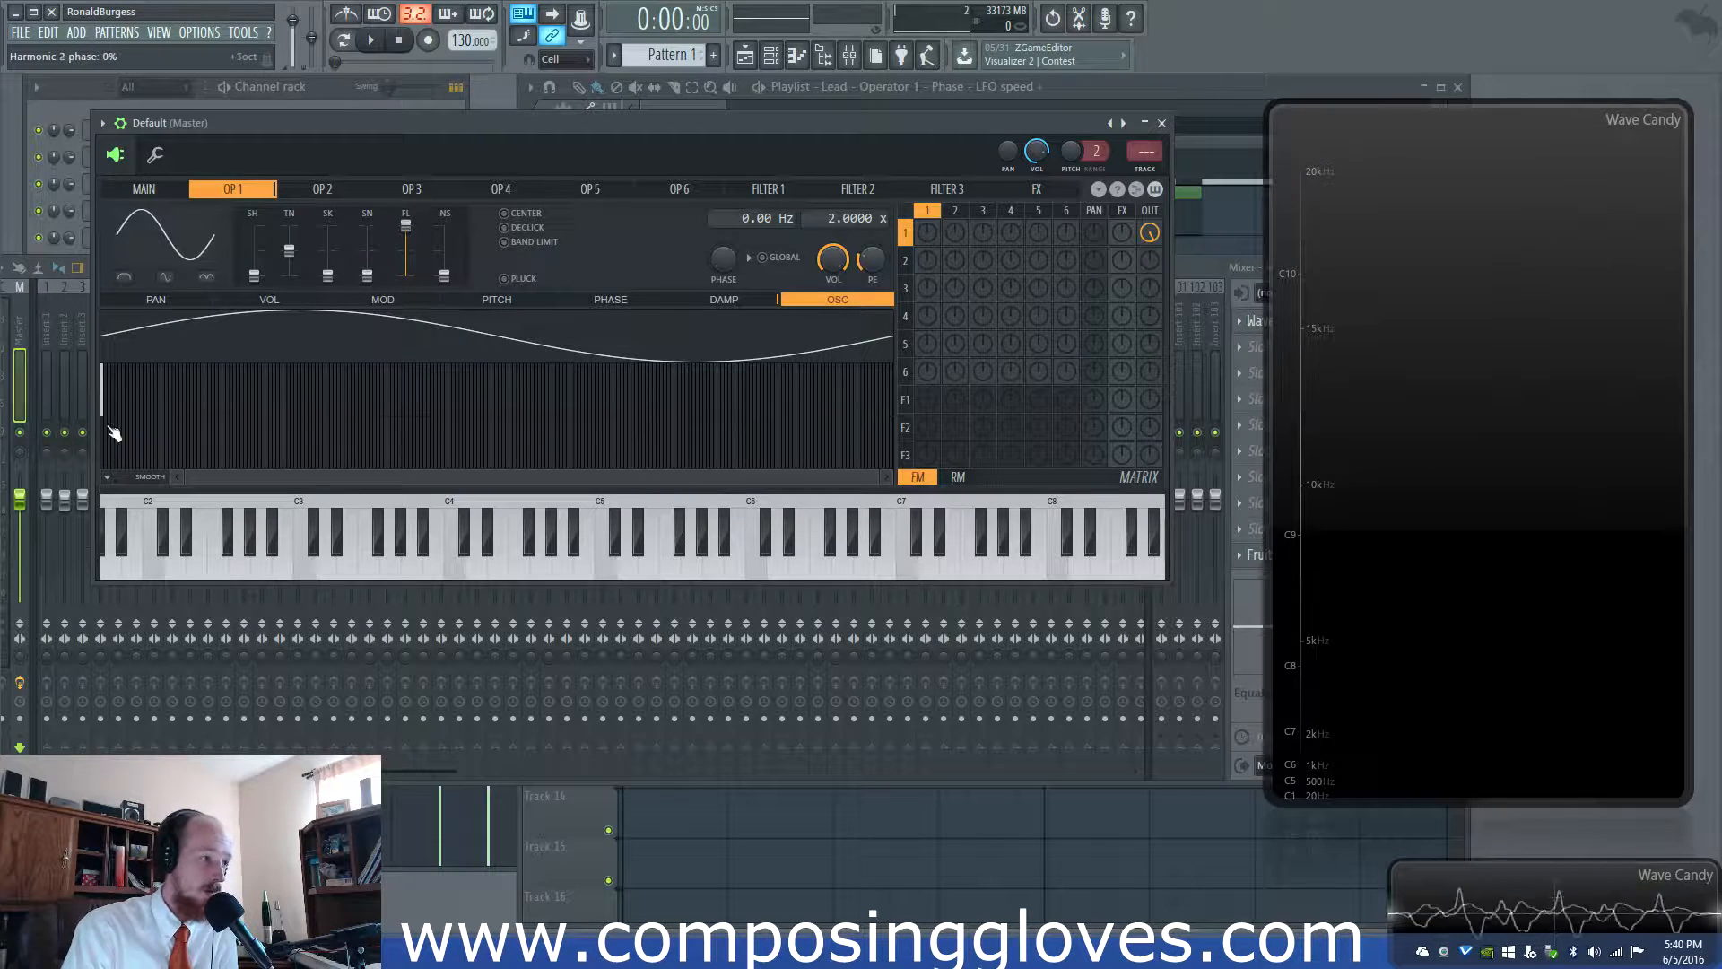
pyautogui.moveTo(106, 428)
pyautogui.mouseDown()
pyautogui.moveTo(109, 450)
pyautogui.moveTo(104, 404)
pyautogui.mouseUp()
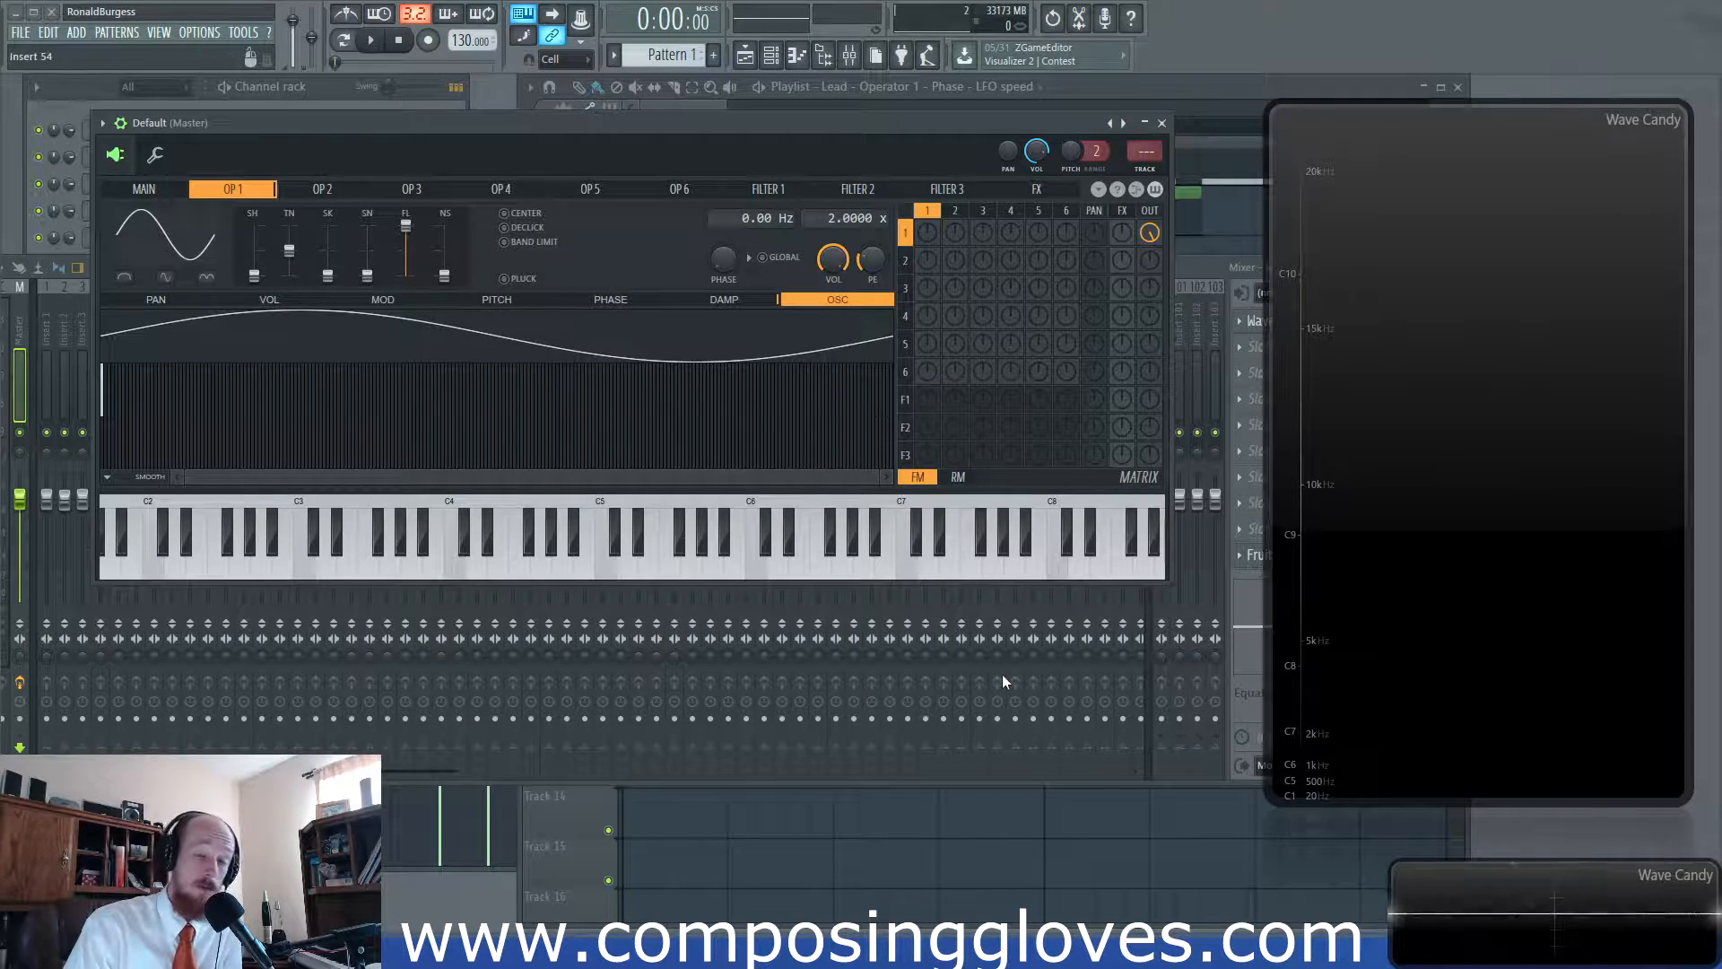
# Distort operator 1's sine wave by raising SH, SK and SN, and convert the resulting shape to sine harmonics.
pyautogui.click(170, 239)
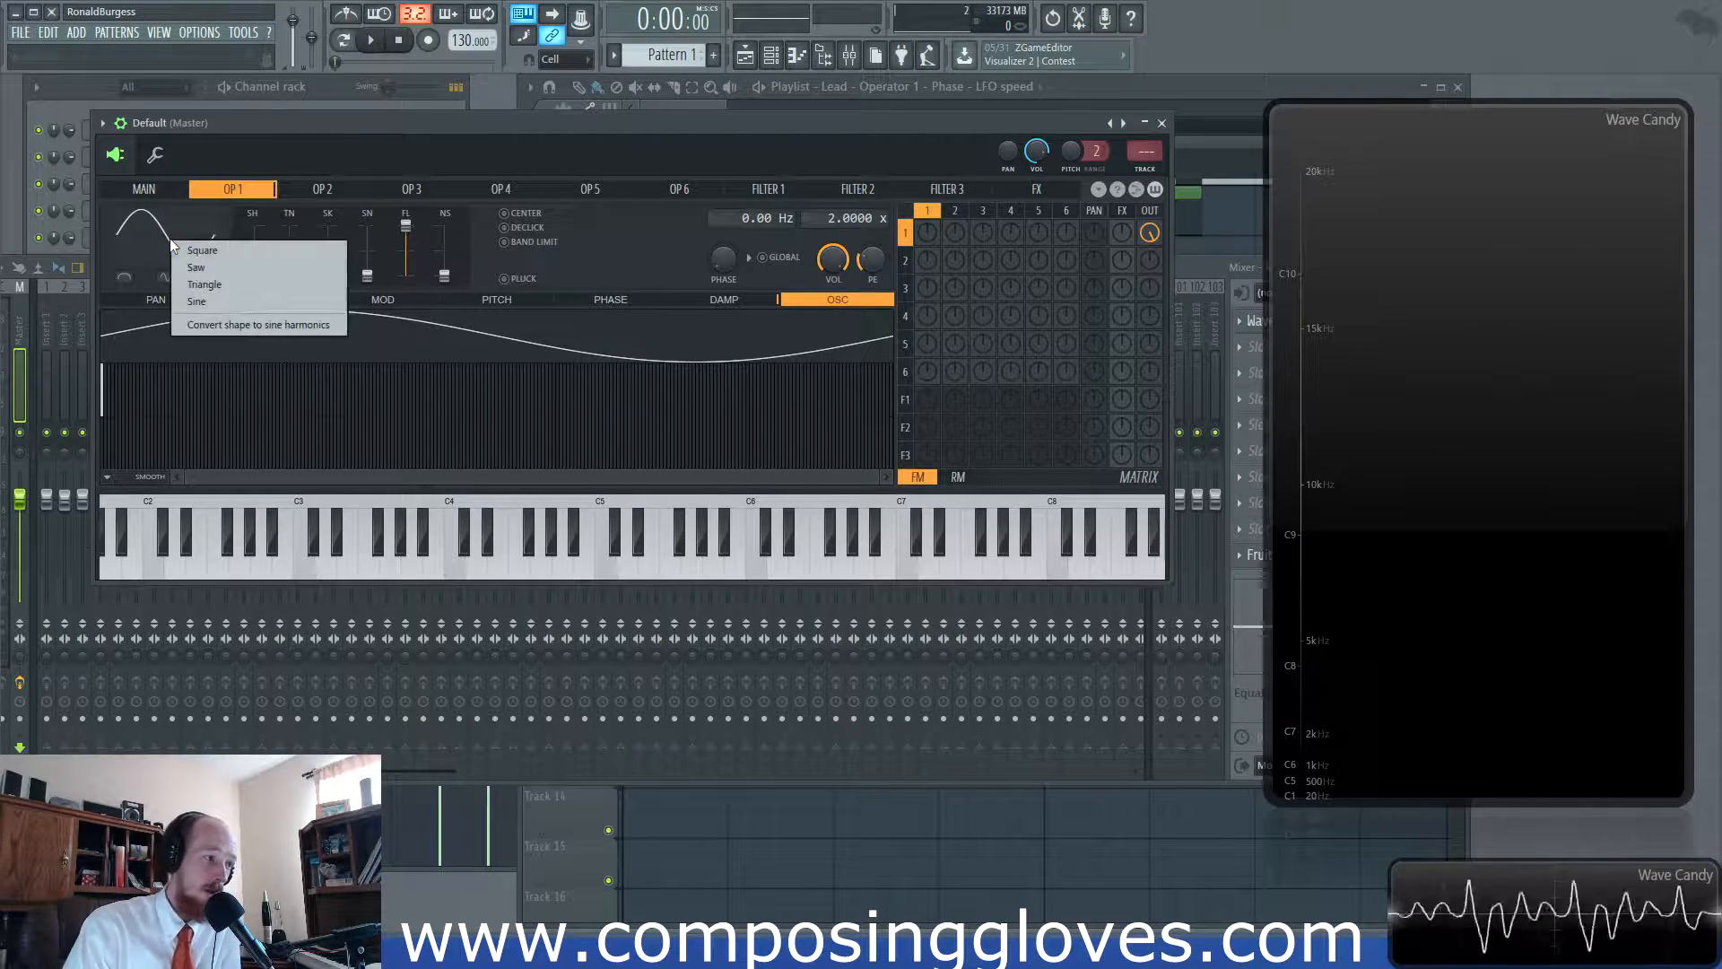
pyautogui.click(233, 285)
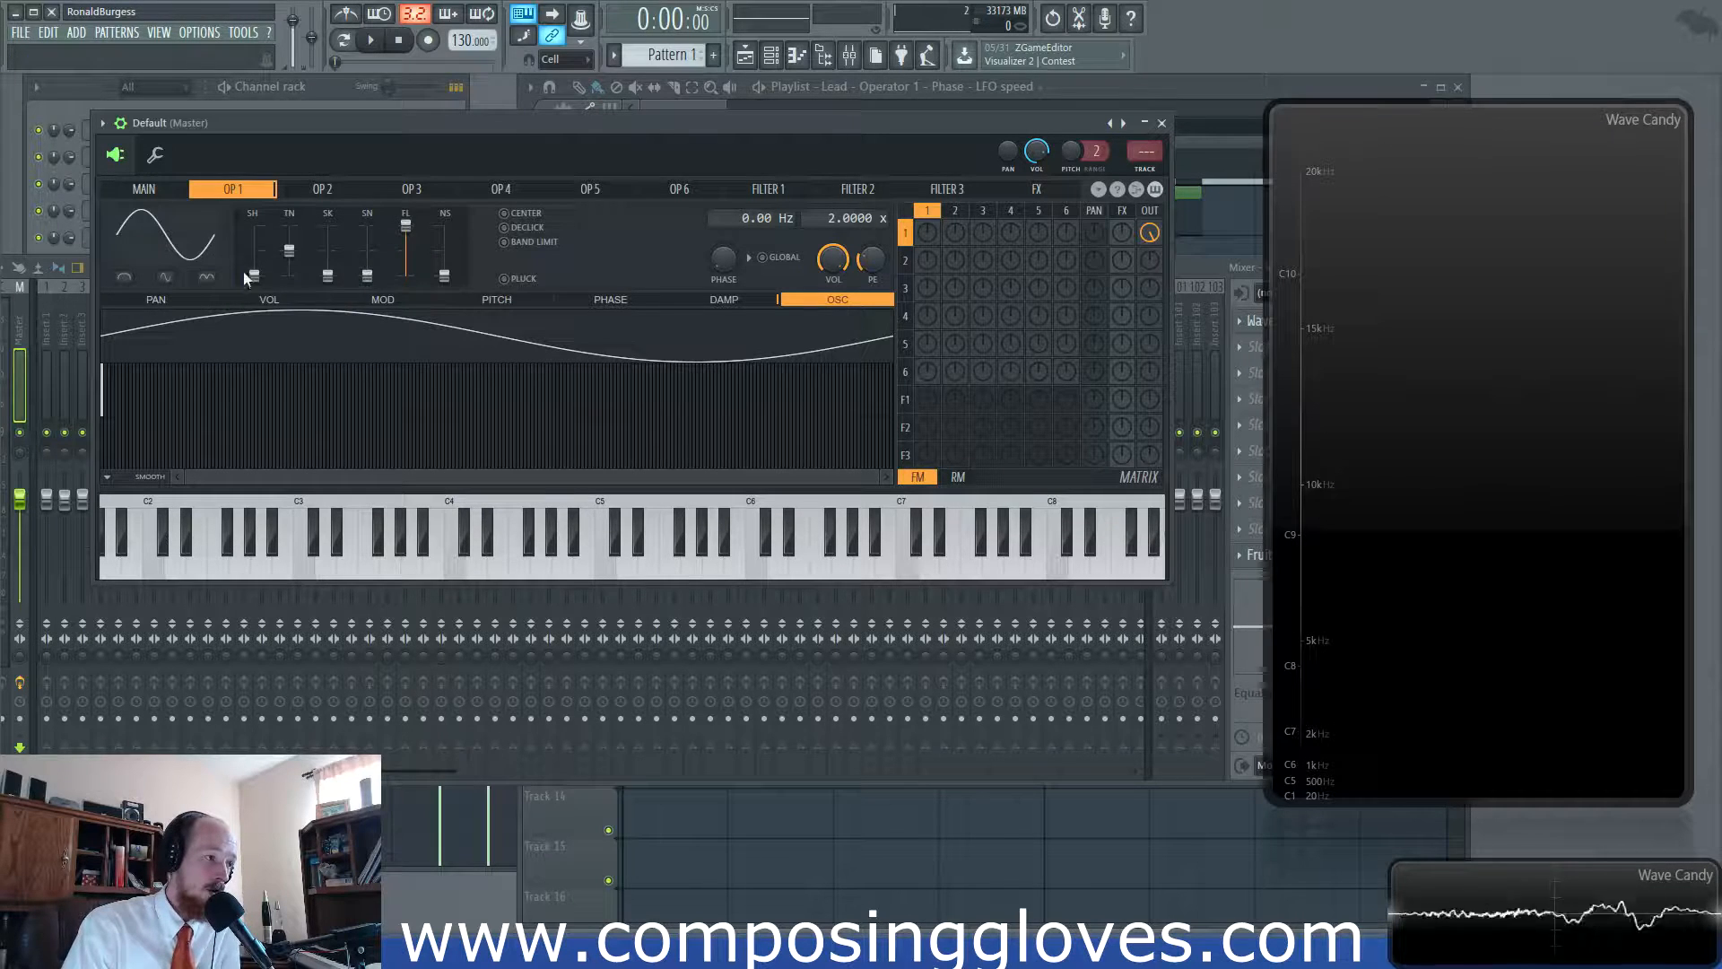
pyautogui.moveTo(328, 276); pyautogui.dragTo(367, 240)
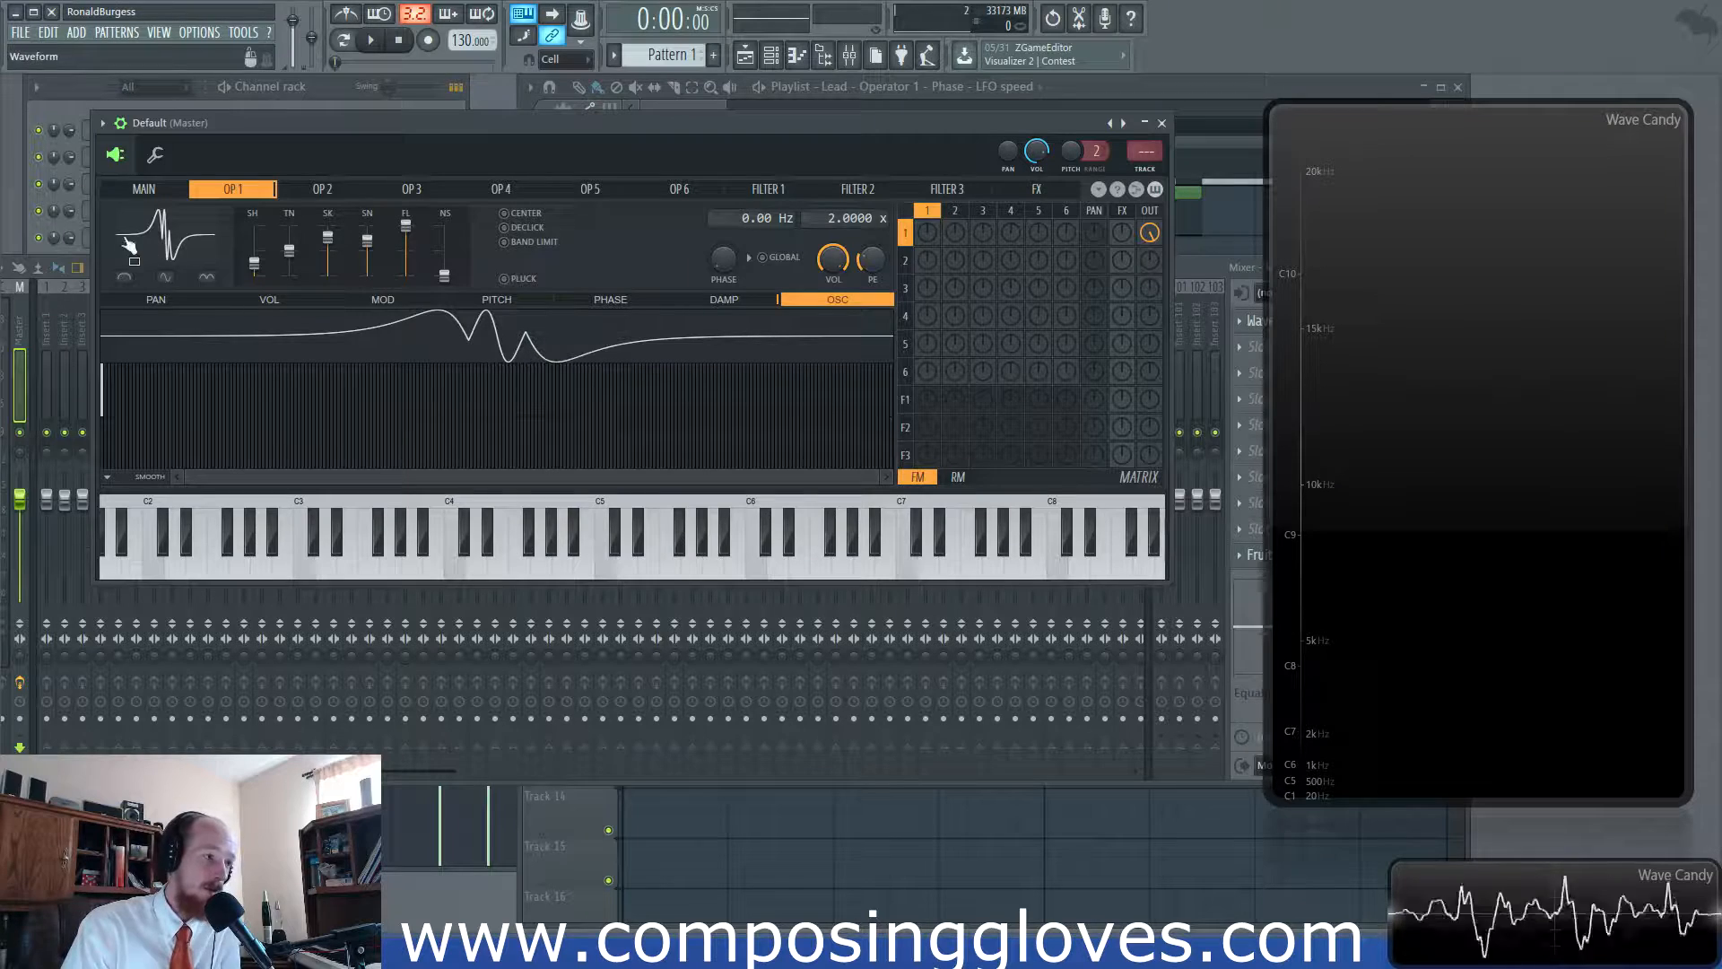
pyautogui.click(215, 226)
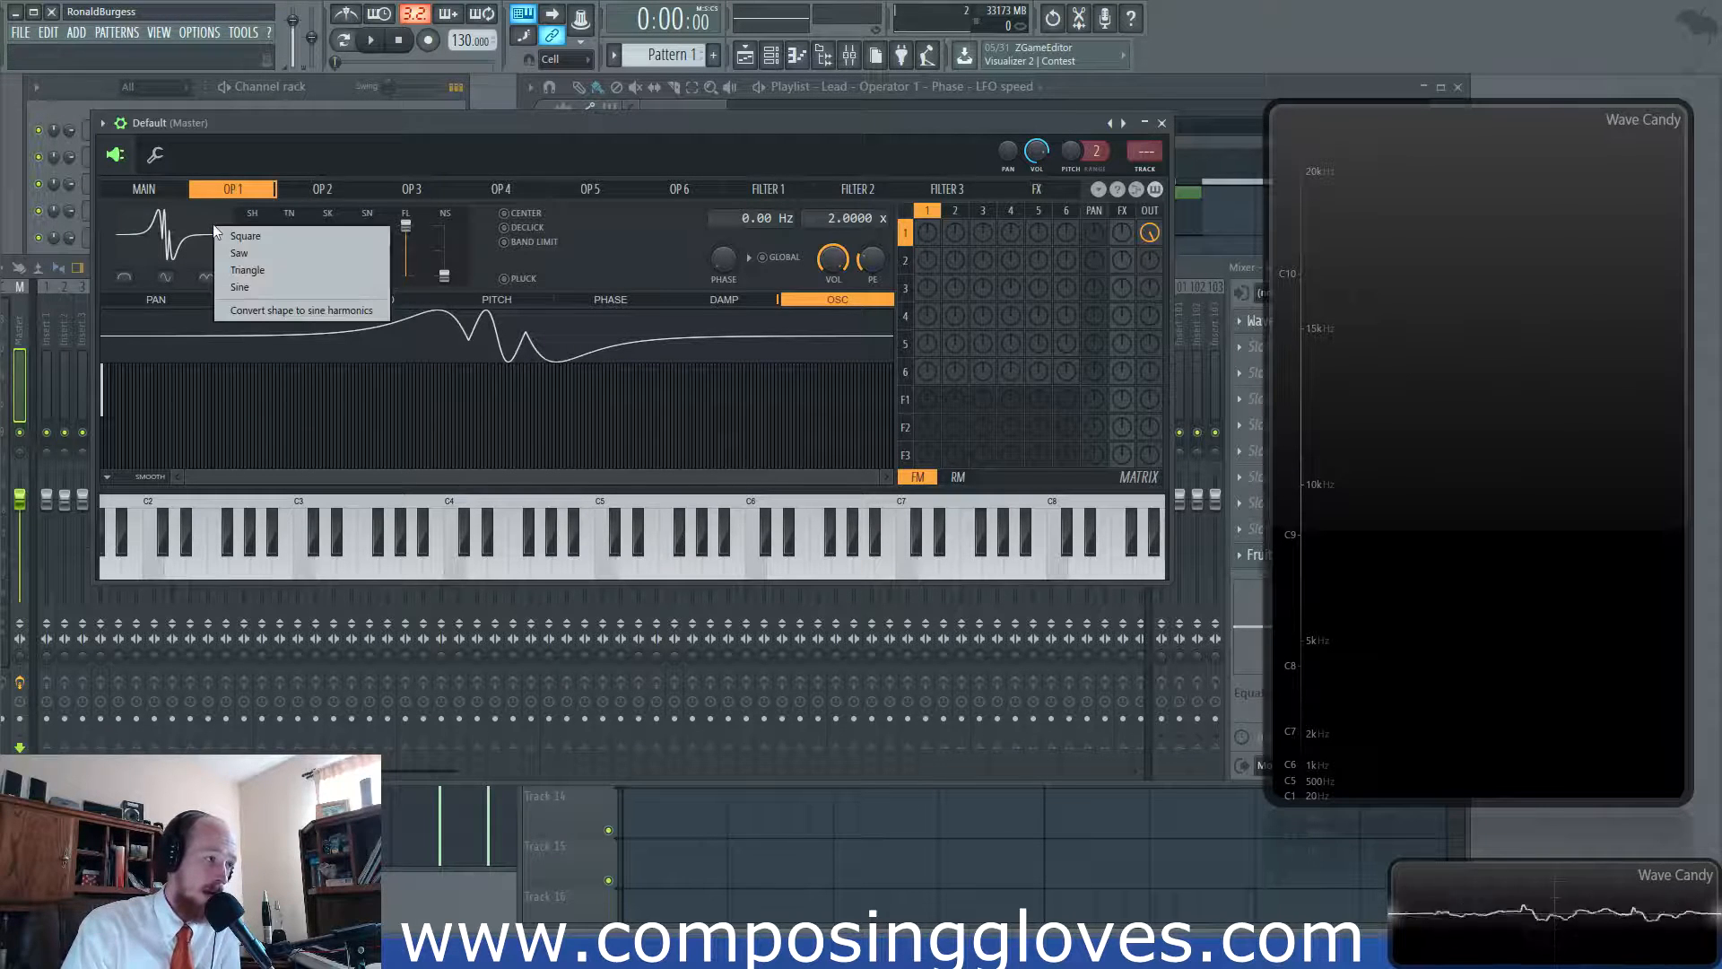
pyautogui.click(339, 310)
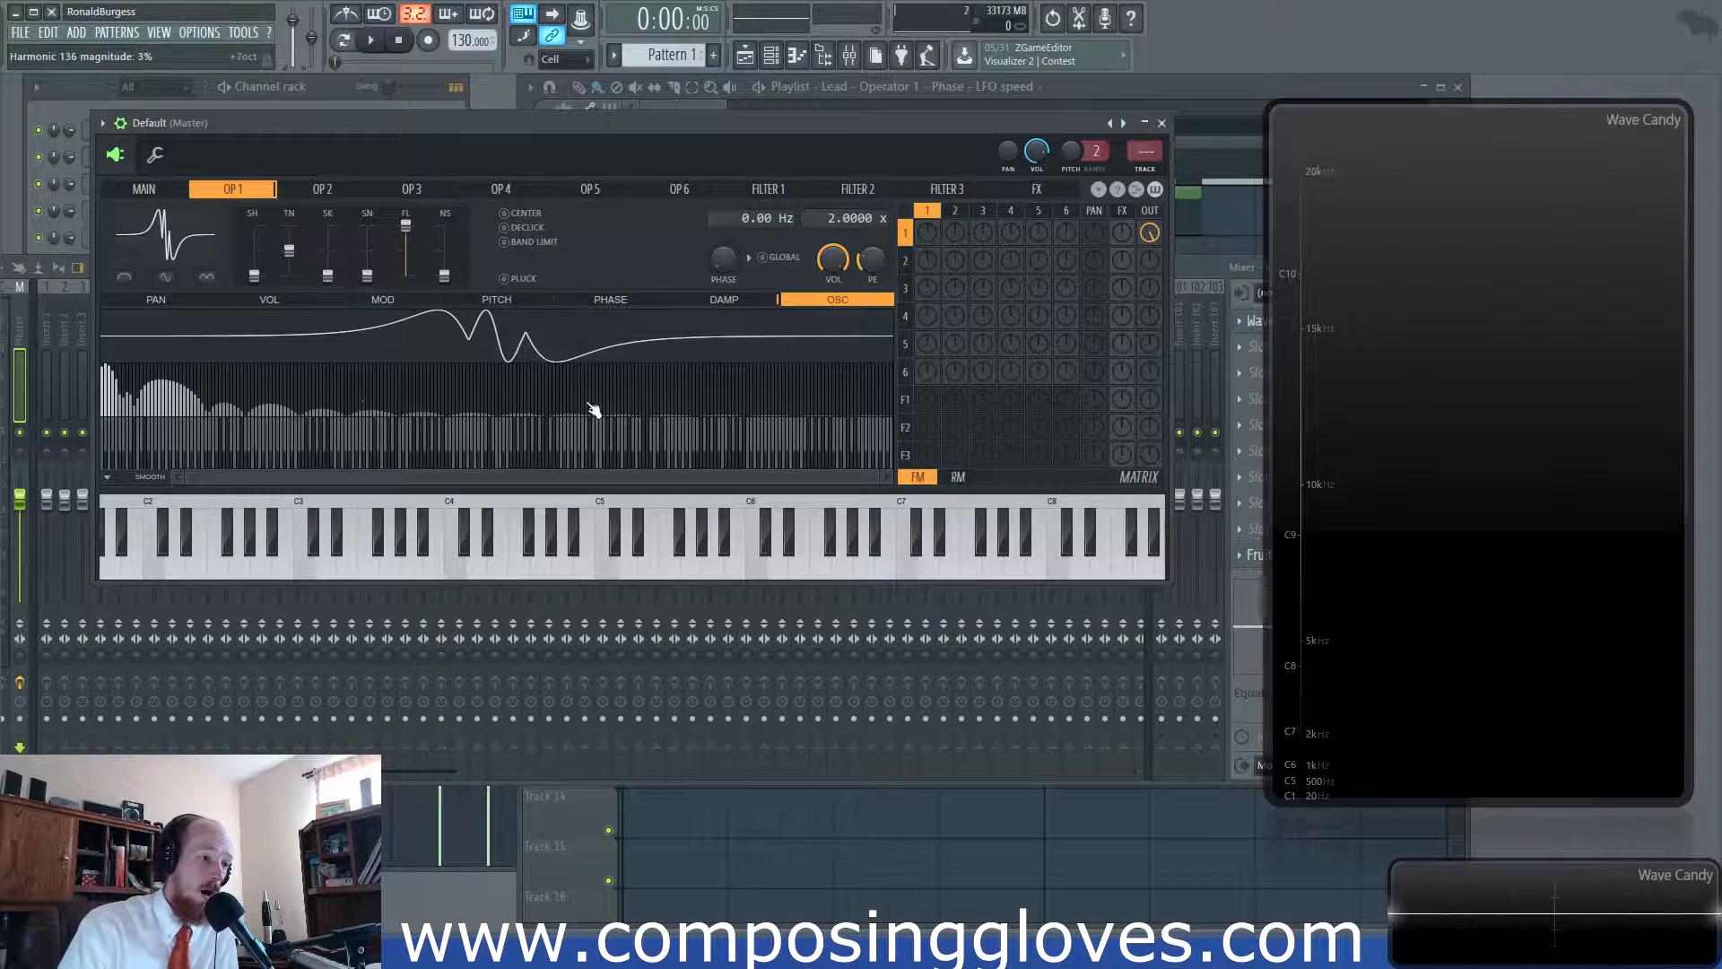
# Redraw operator 1's low and middle harmonic magnitudes and phases freehand, reducing the magnitudes beyond about harmonic 106.
pyautogui.moveTo(393, 397)
pyautogui.mouseDown()
pyautogui.moveTo(383, 376)
pyautogui.moveTo(338, 384)
pyautogui.mouseUp()
pyautogui.moveTo(449, 396); pyautogui.dragTo(547, 390)
pyautogui.click(593, 376)
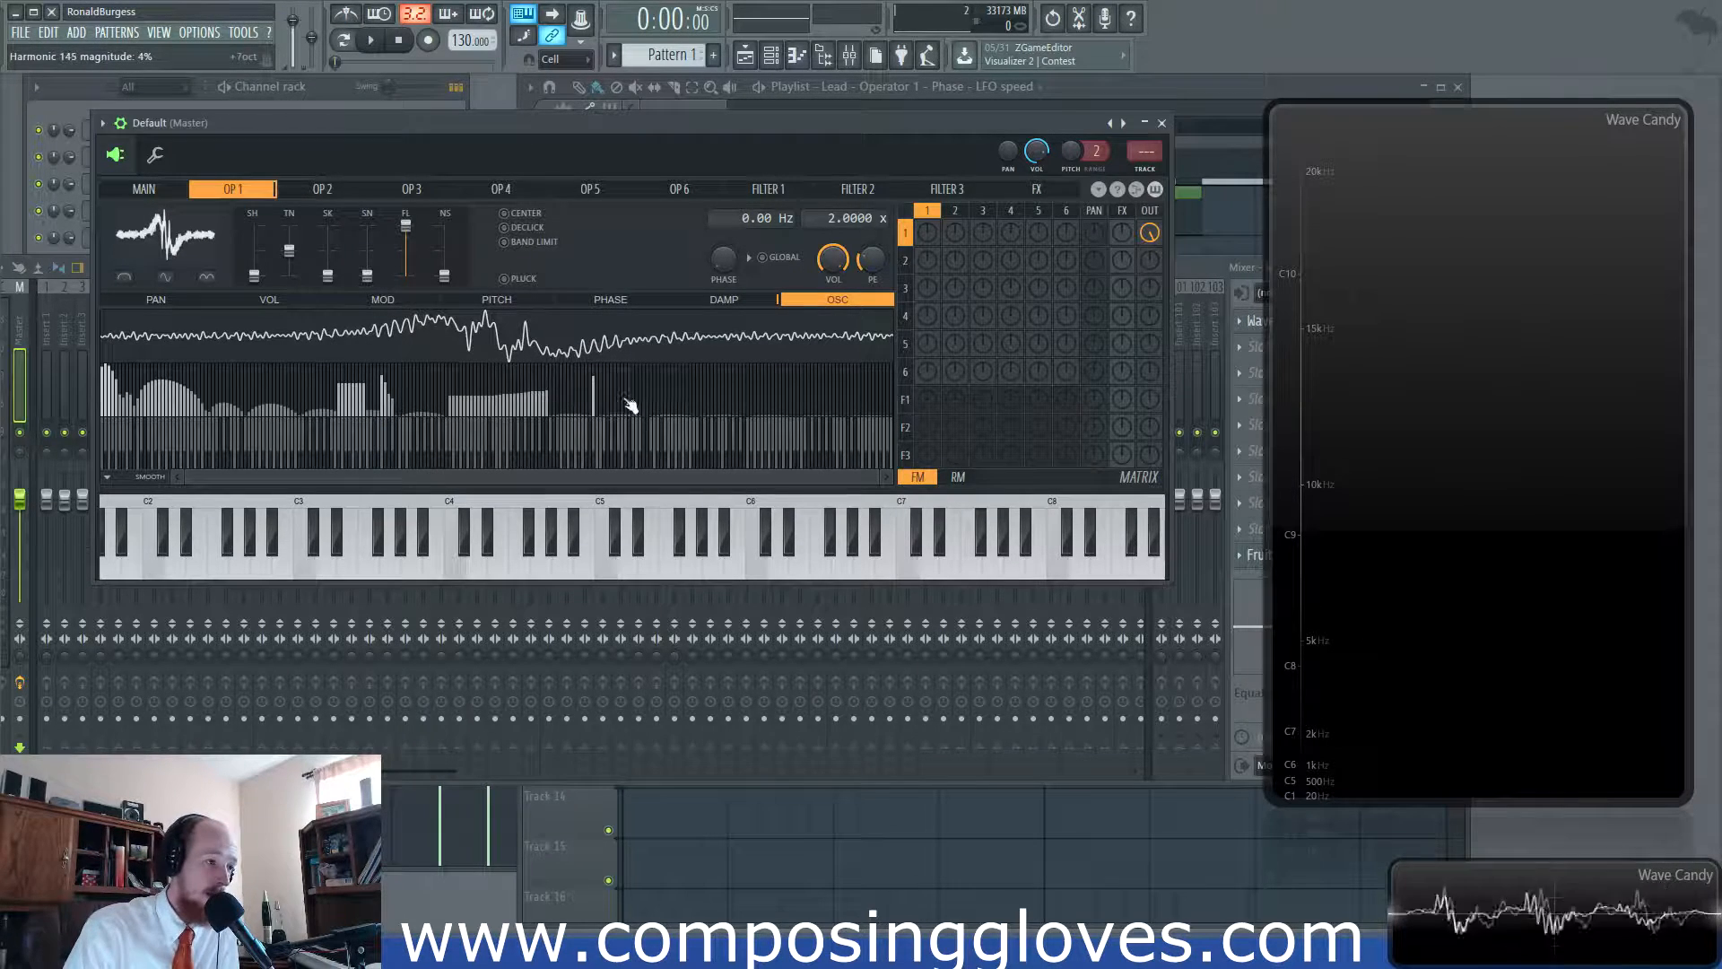
pyautogui.moveTo(596, 396); pyautogui.dragTo(426, 434)
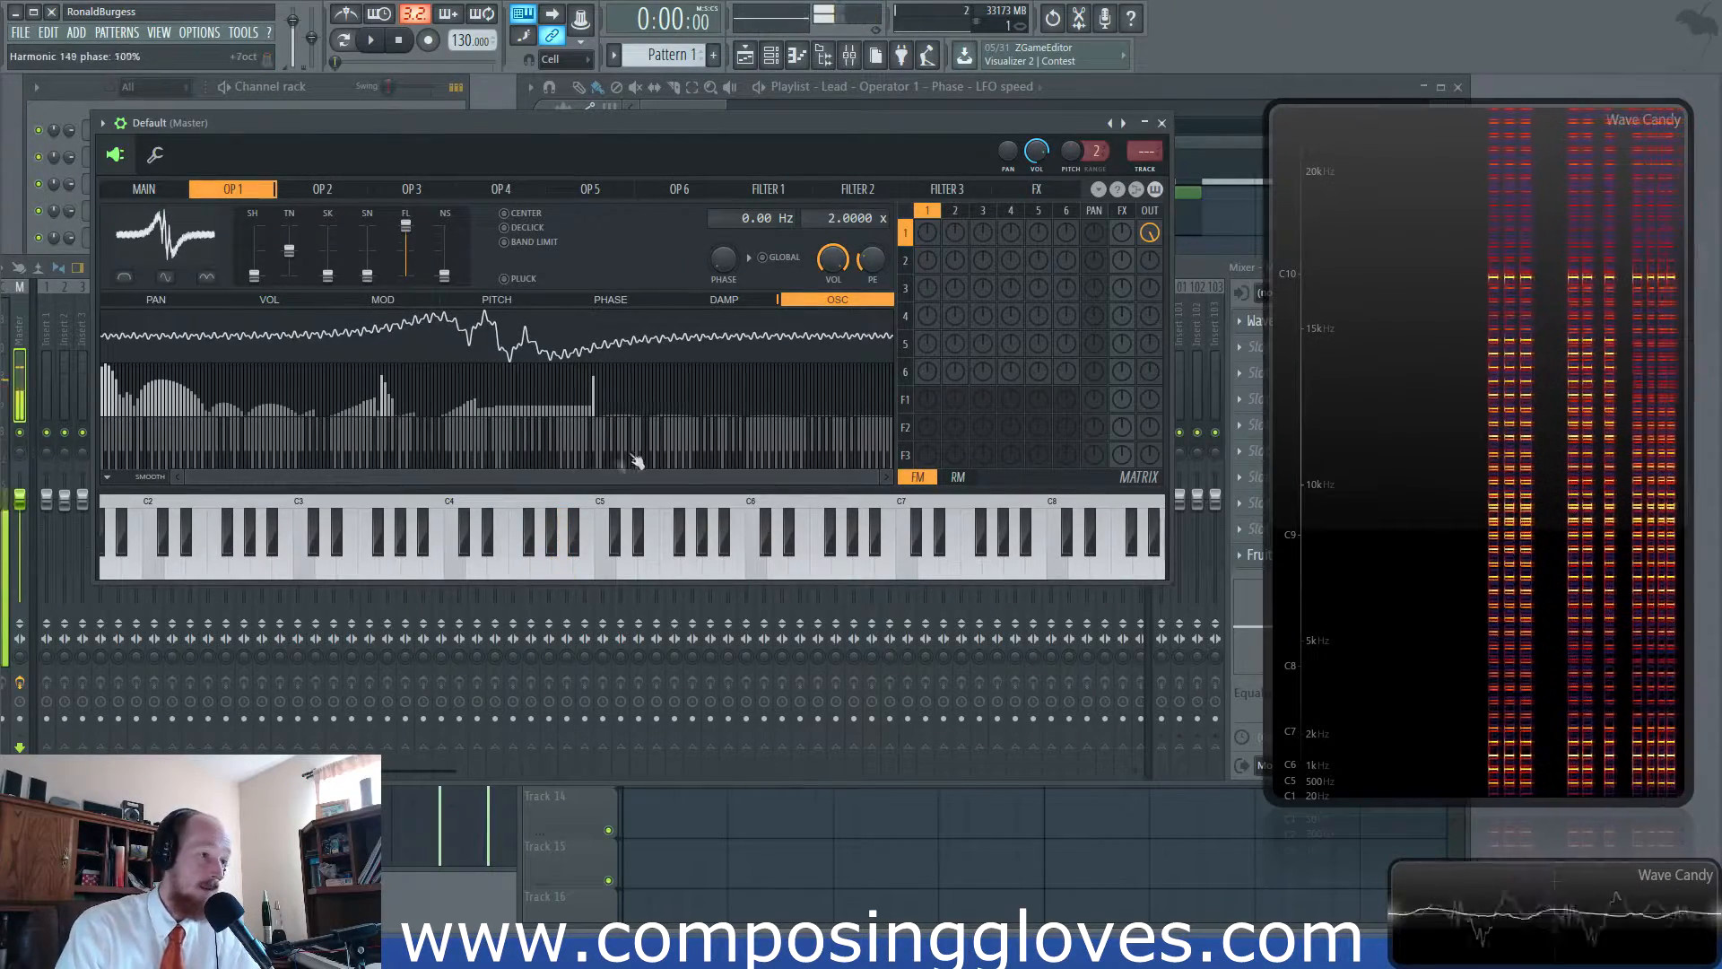
pyautogui.moveTo(571, 432)
pyautogui.mouseDown()
pyautogui.moveTo(315, 415)
pyautogui.moveTo(101, 448)
pyautogui.mouseUp()
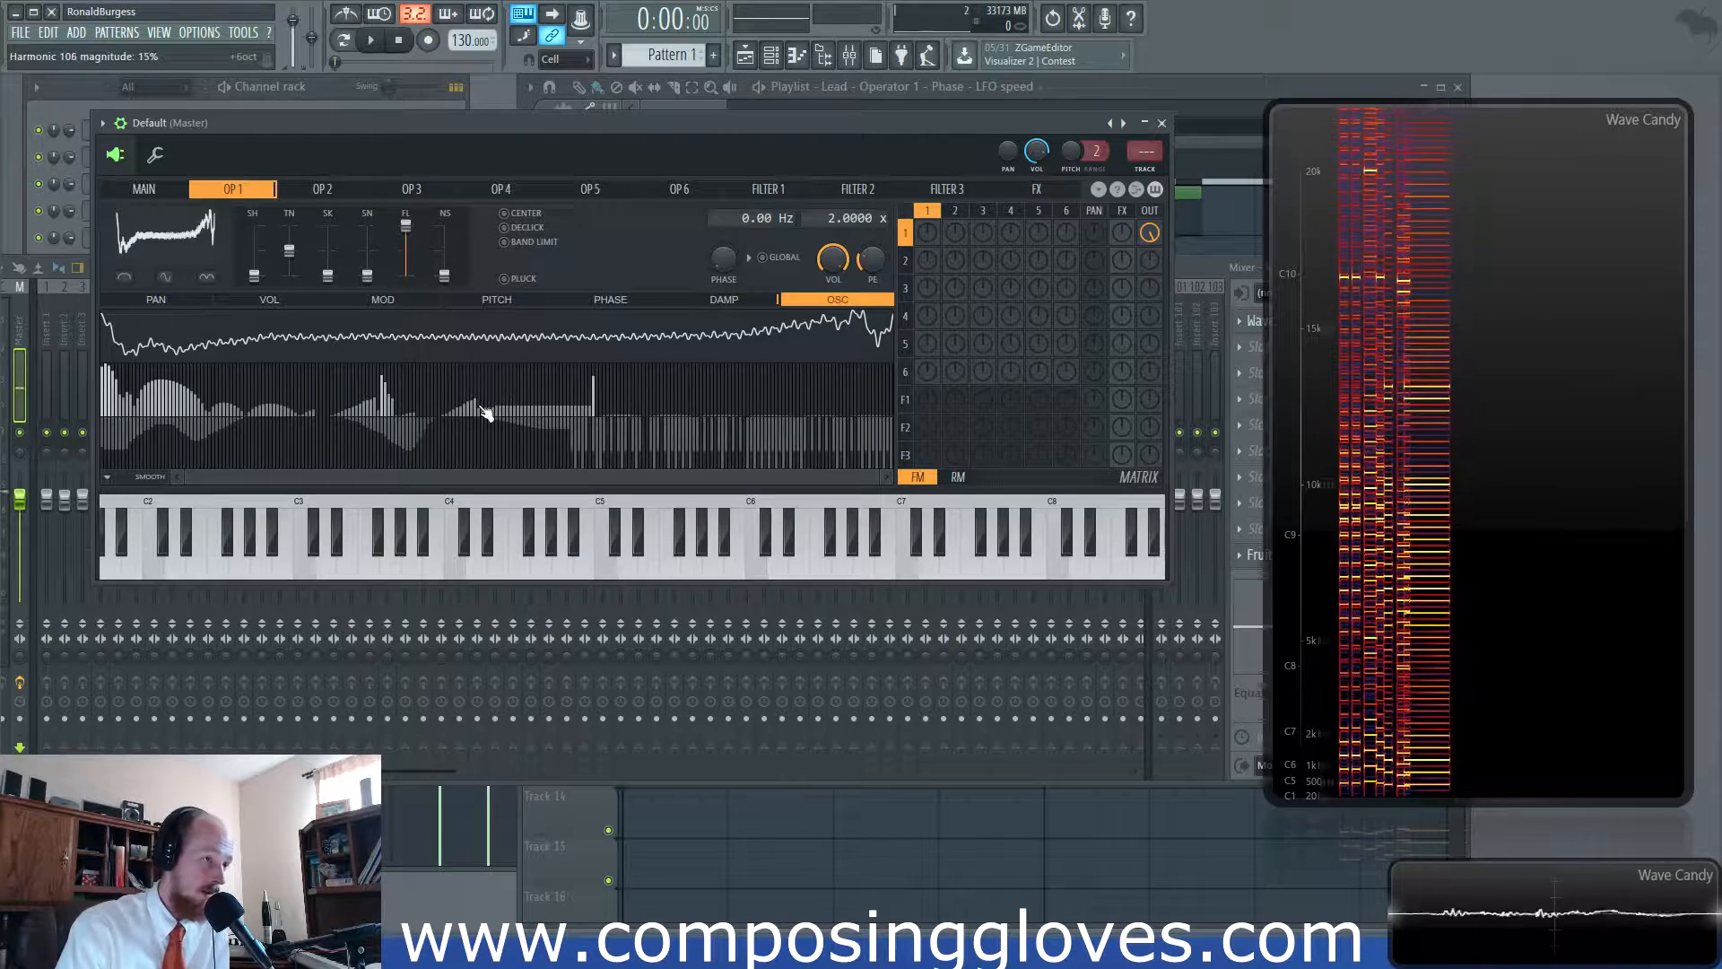
pyautogui.moveTo(484, 409)
pyautogui.mouseDown()
pyautogui.moveTo(556, 386)
pyautogui.moveTo(597, 399)
pyautogui.moveTo(497, 431)
pyautogui.moveTo(604, 423)
pyautogui.moveTo(696, 442)
pyautogui.moveTo(704, 414)
pyautogui.moveTo(562, 419)
pyautogui.mouseUp()
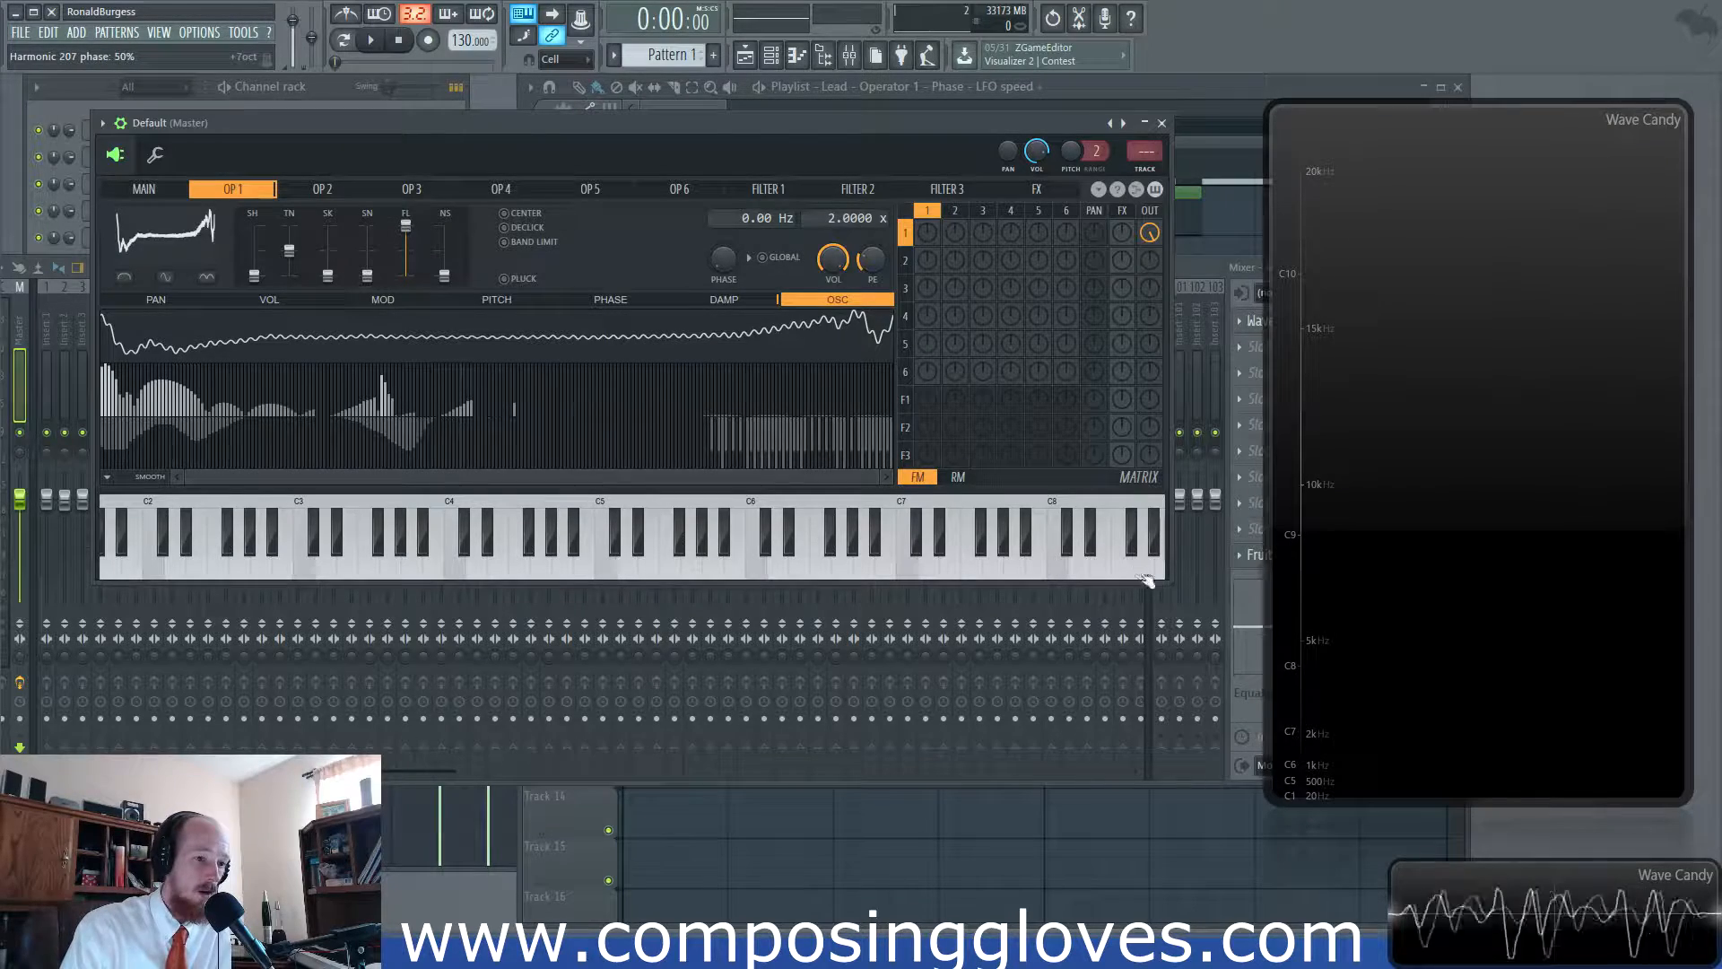
# Enlarge the Sytrus window to give the harmonics editor more height and show most of the harmonic range.
pyautogui.moveTo(1169, 588); pyautogui.dragTo(1229, 859)
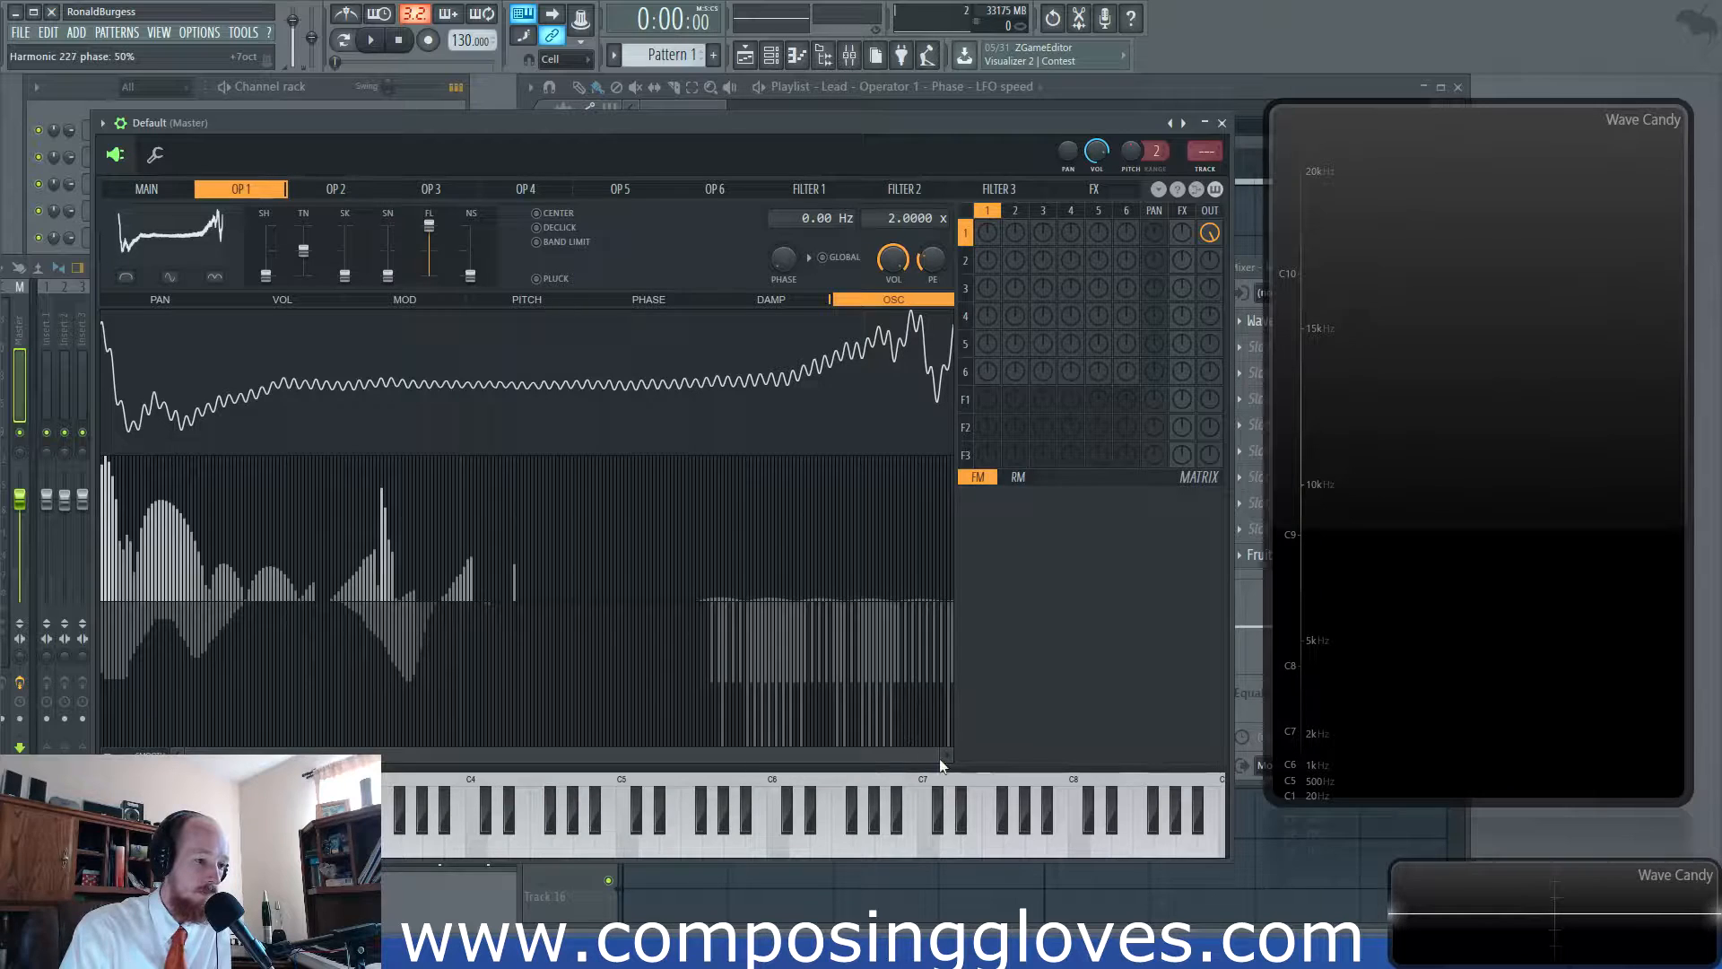
pyautogui.moveTo(933, 762); pyautogui.dragTo(258, 701)
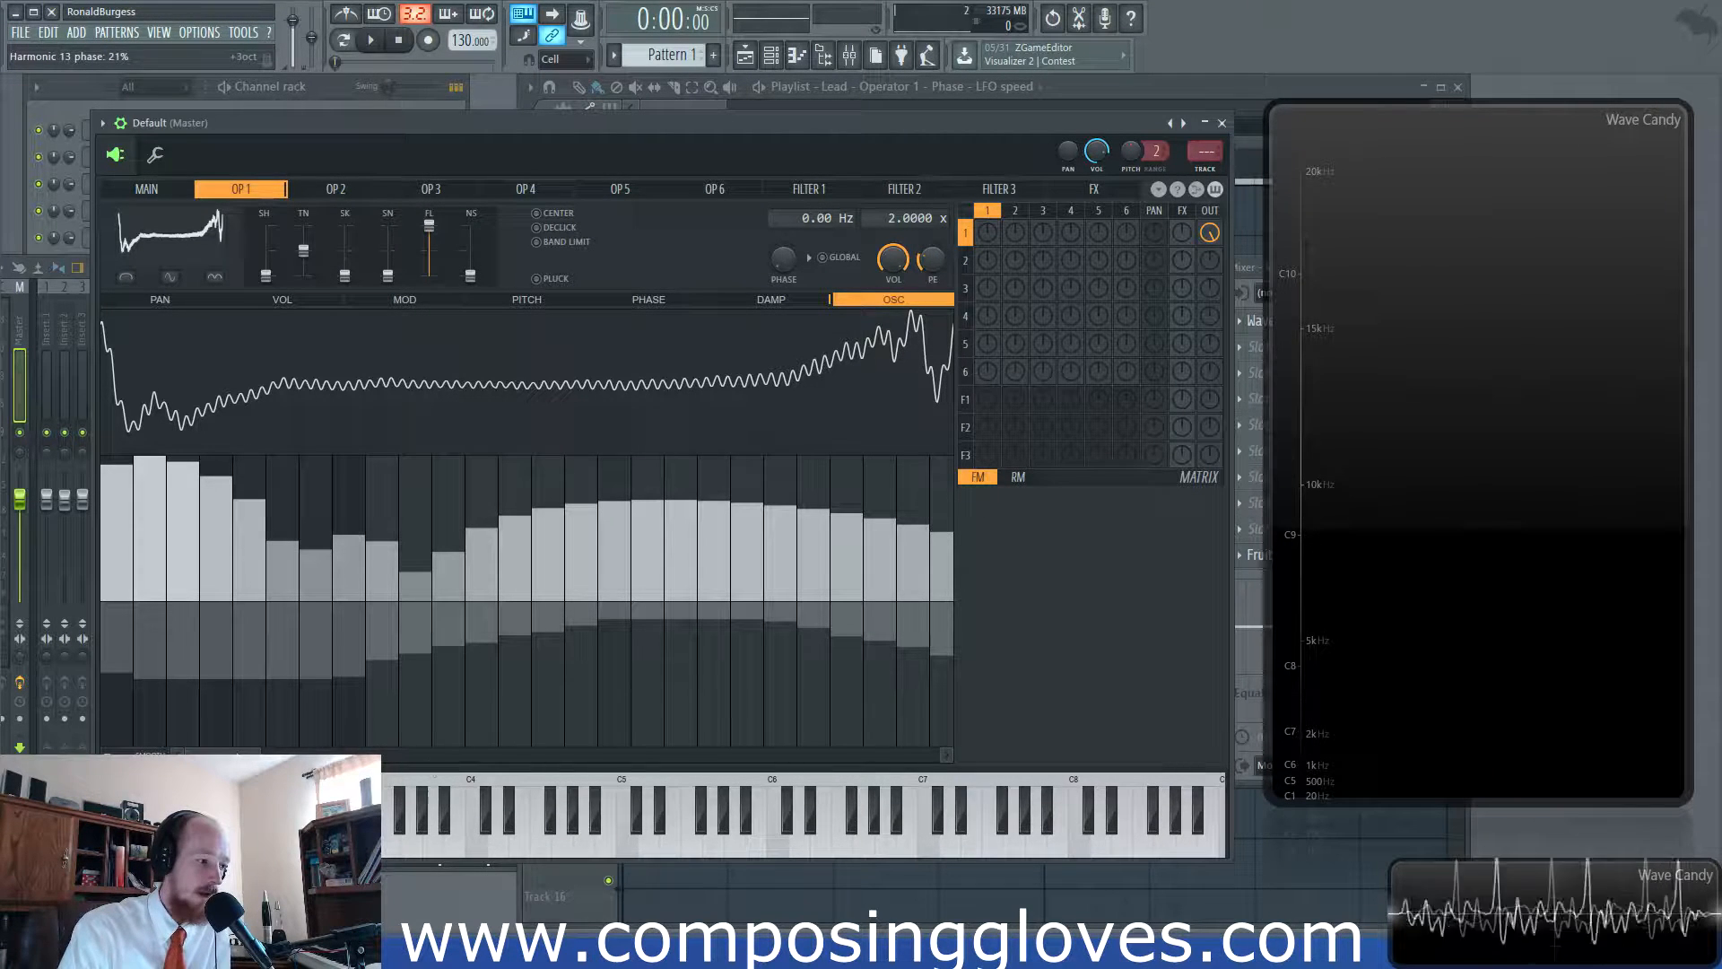
pyautogui.moveTo(262, 755); pyautogui.dragTo(812, 756)
# Redraw operator 1's harmonic magnitudes as a fairly even low band across the low and middle harmonics.
pyautogui.moveTo(223, 545)
pyautogui.mouseDown()
pyautogui.moveTo(137, 496)
pyautogui.moveTo(5, 520)
pyautogui.moveTo(8, 656)
pyautogui.moveTo(242, 667)
pyautogui.moveTo(557, 618)
pyautogui.moveTo(474, 562)
pyautogui.moveTo(199, 572)
pyautogui.mouseUp()
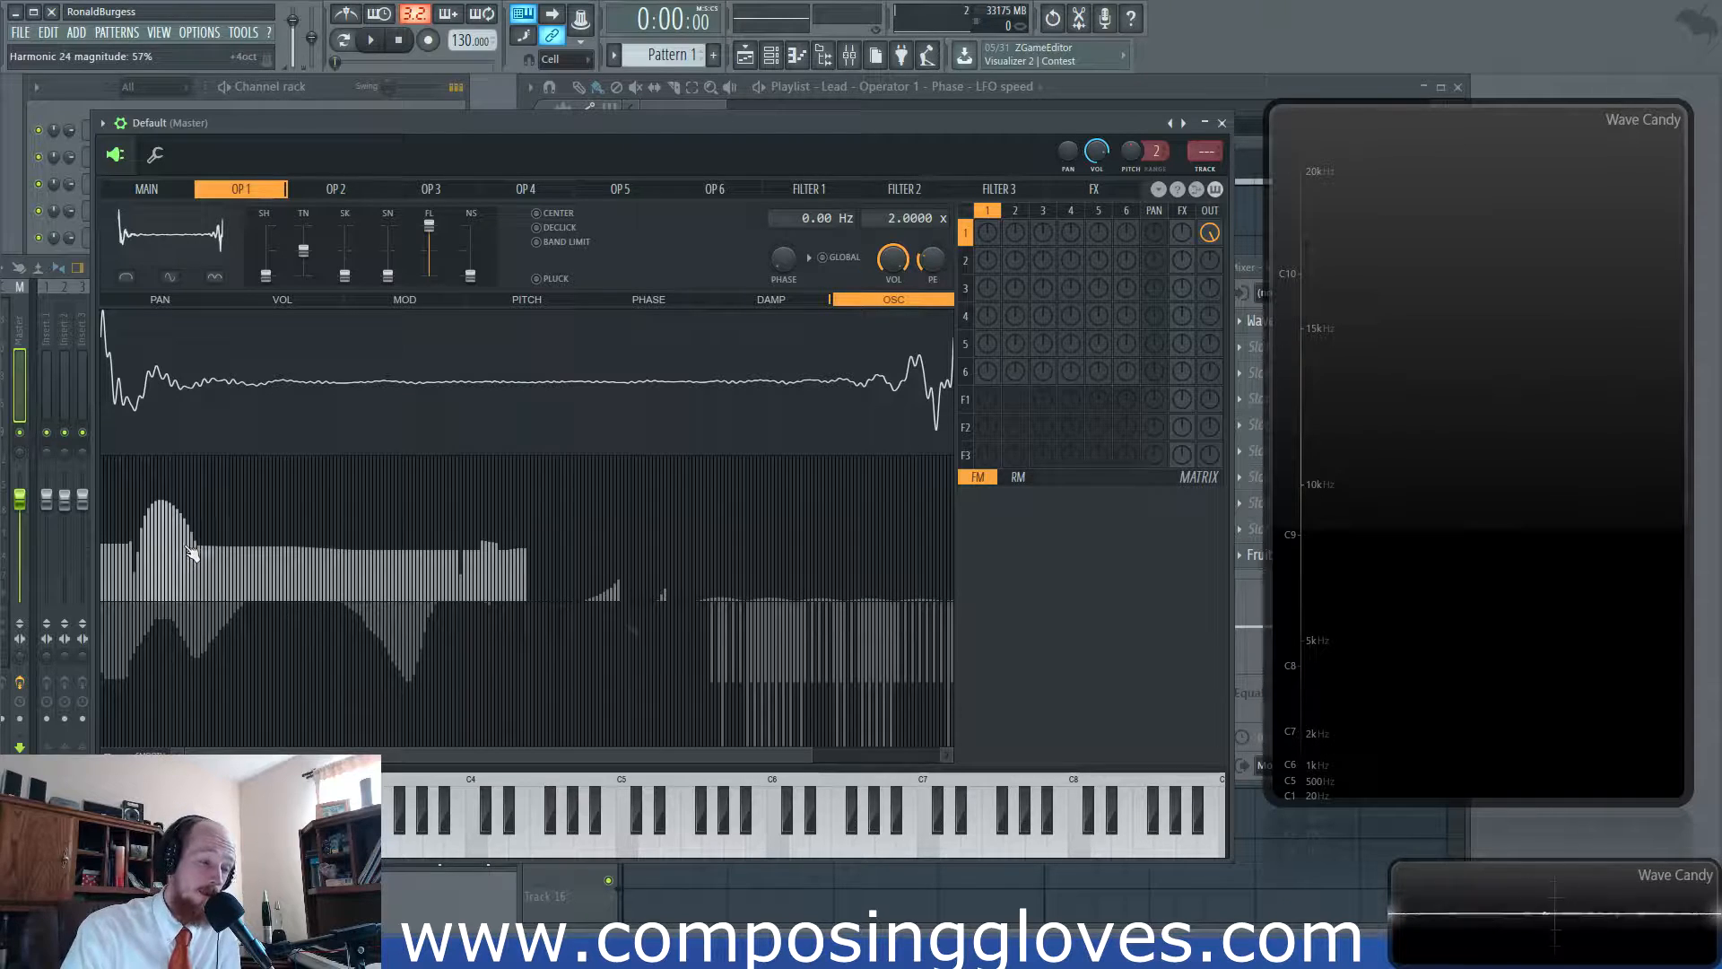
pyautogui.moveTo(539, 576); pyautogui.dragTo(557, 540)
pyautogui.moveTo(398, 565)
pyautogui.mouseDown()
pyautogui.moveTo(422, 567)
pyautogui.moveTo(143, 569)
pyautogui.moveTo(249, 558)
pyautogui.mouseUp()
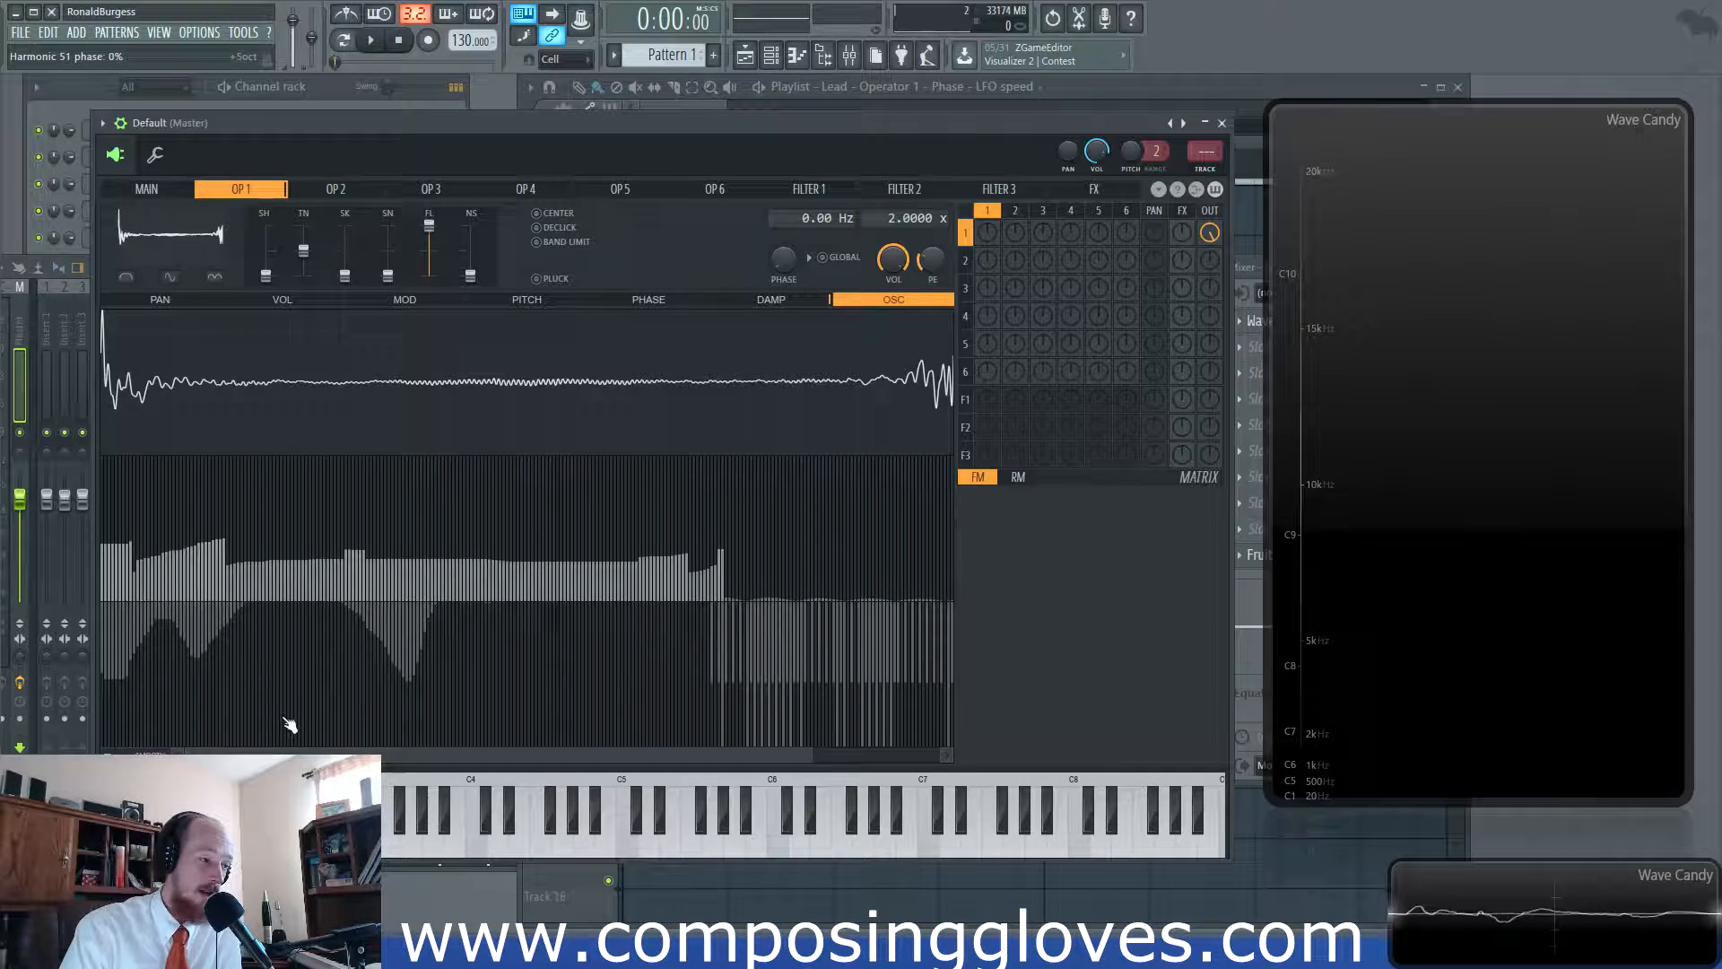
# Set operator 1's waveform to Triangle and convert the shape to sine harmonics.
pyautogui.click(157, 243)
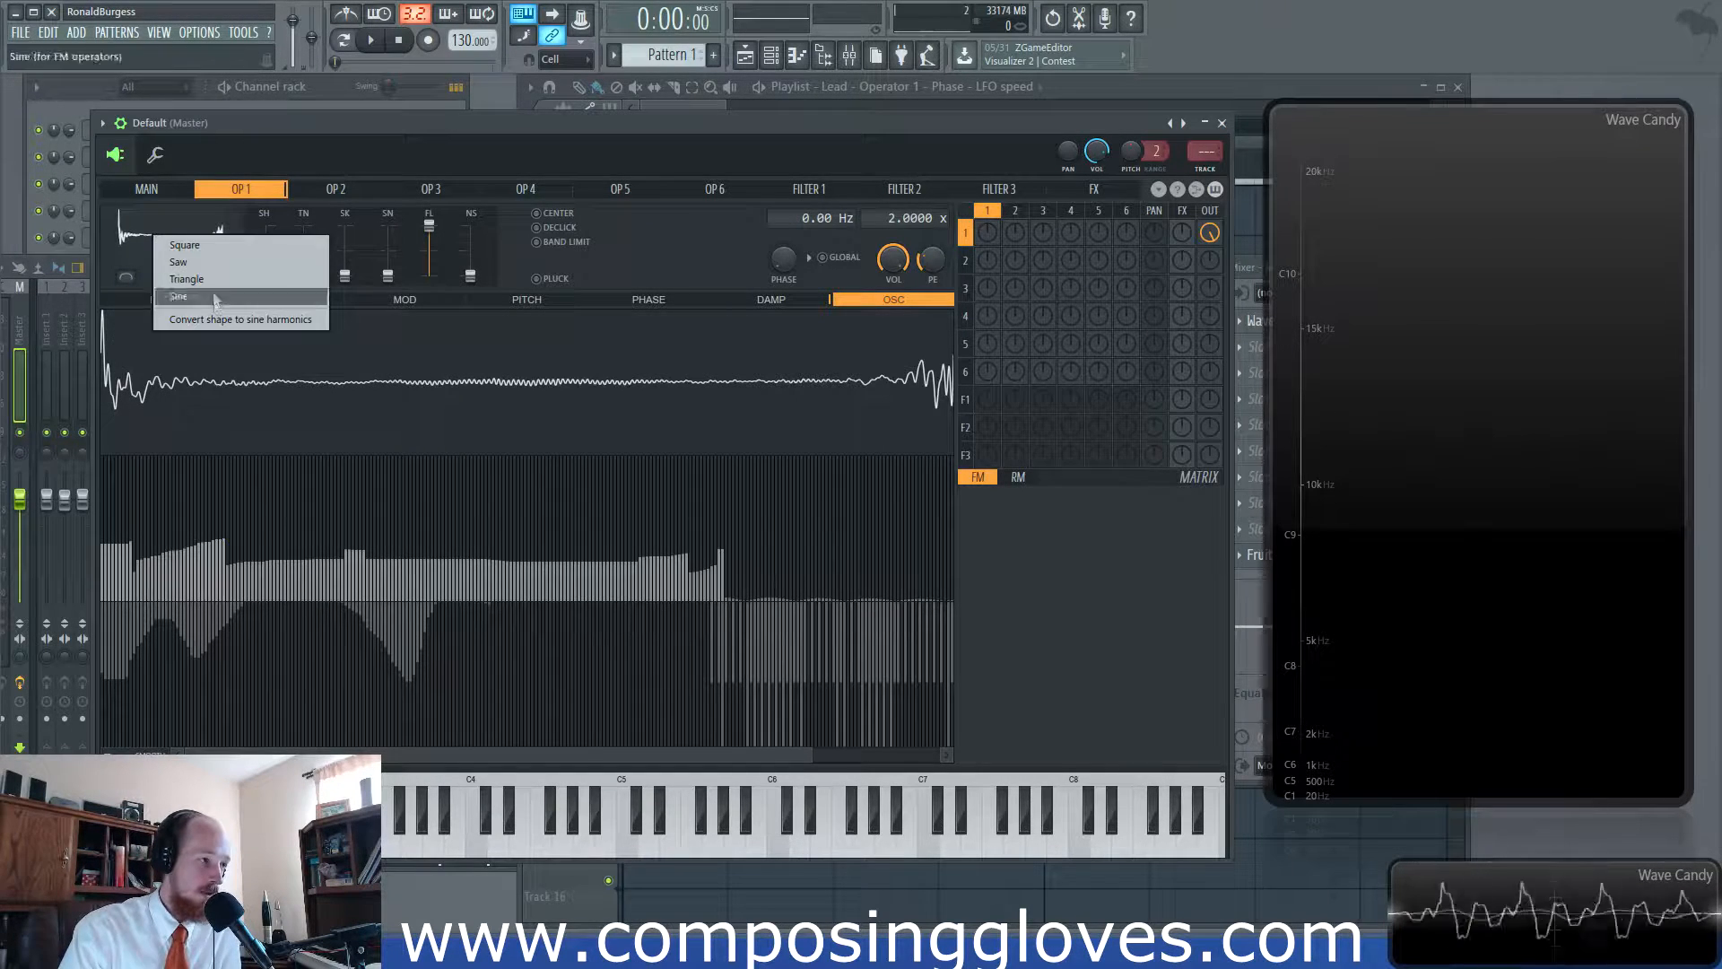
pyautogui.click(226, 279)
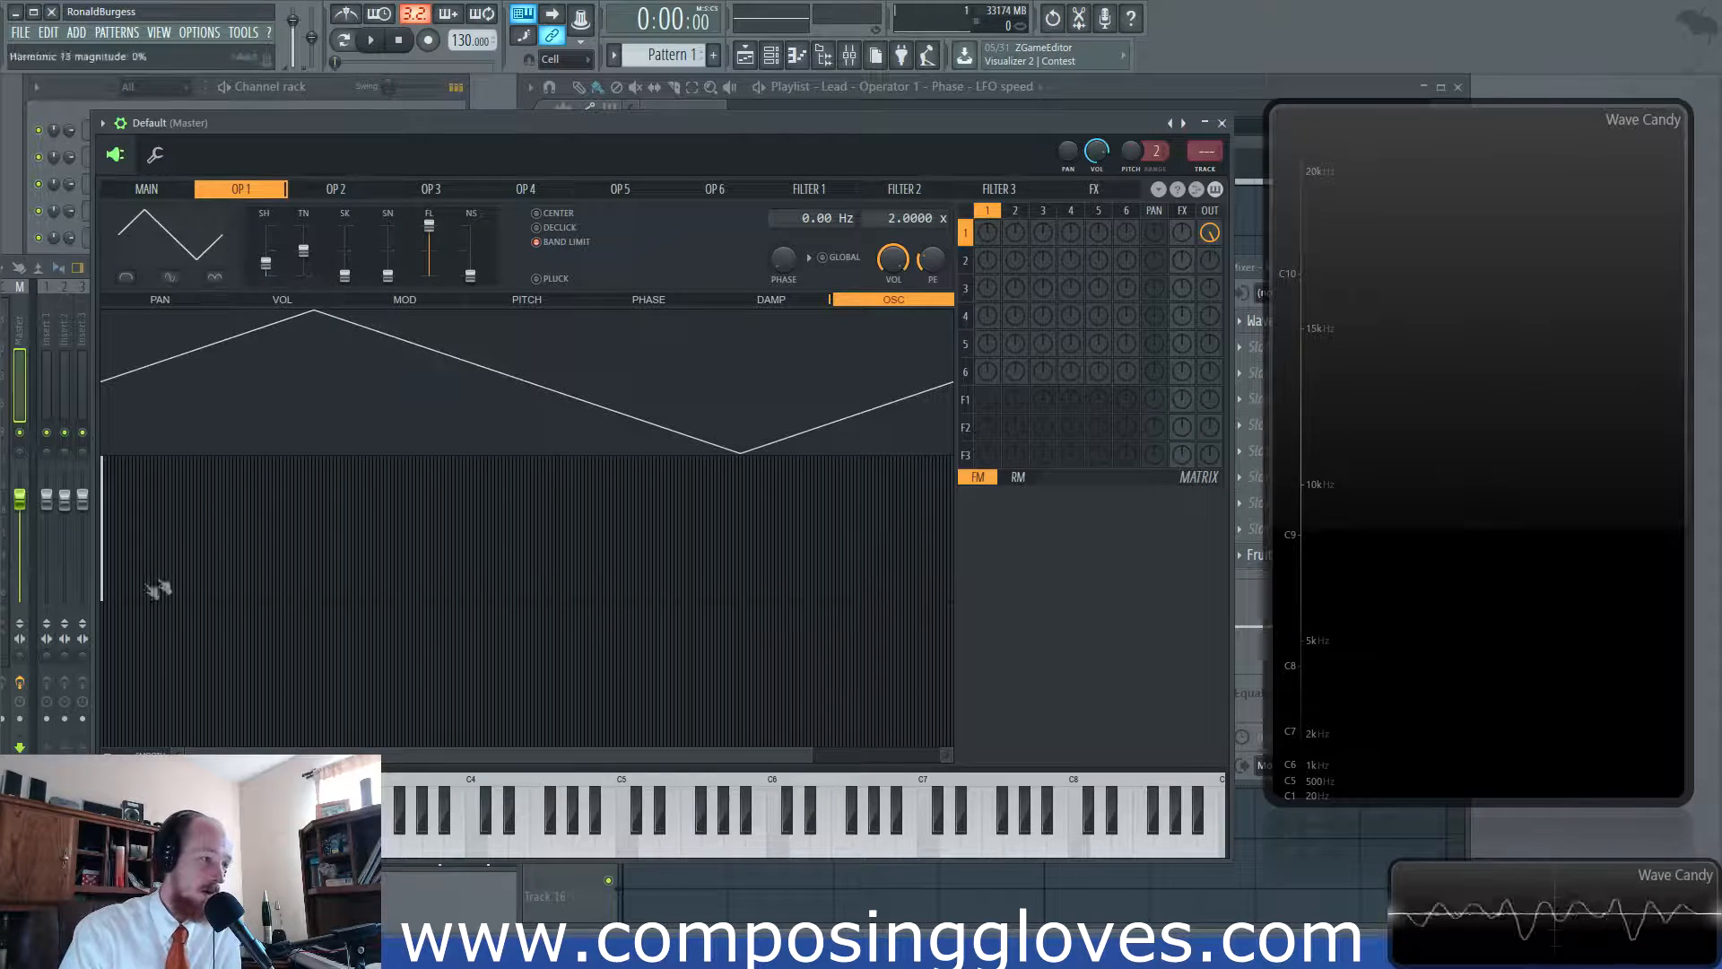
pyautogui.rightClick(190, 226)
pyautogui.click(224, 314)
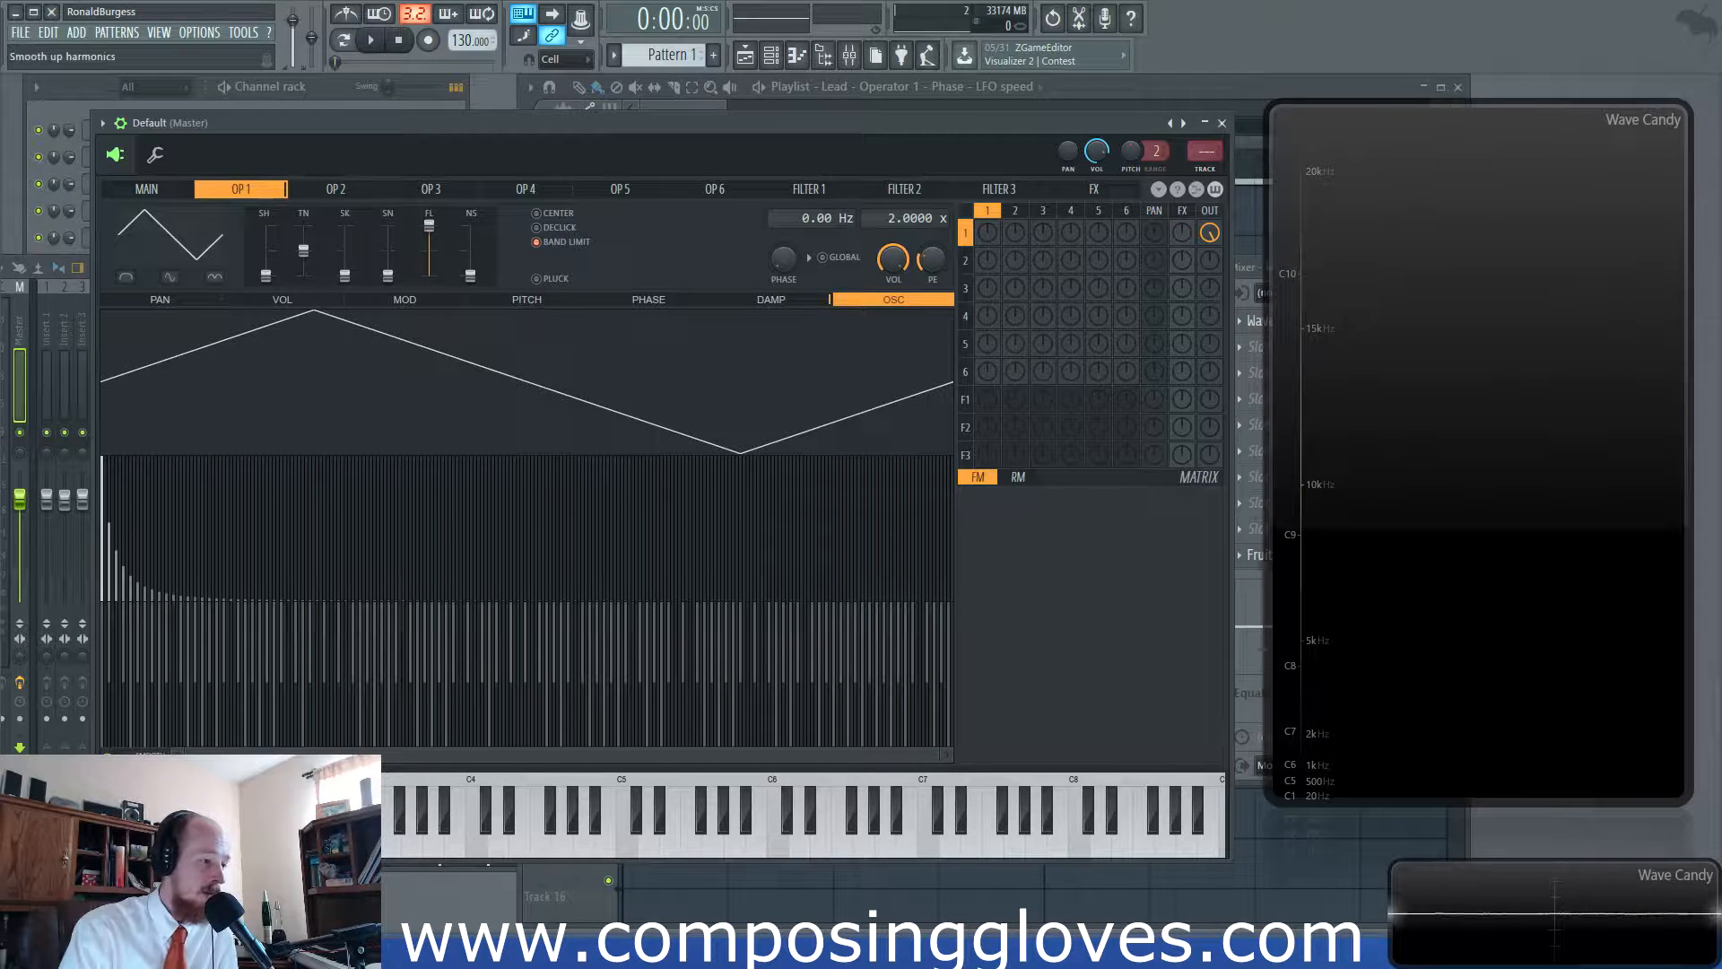
# Smooth operator 1's triangle harmonics repeatedly until the lowest magnitudes blend into a gradual slope.
pyautogui.click(150, 757)
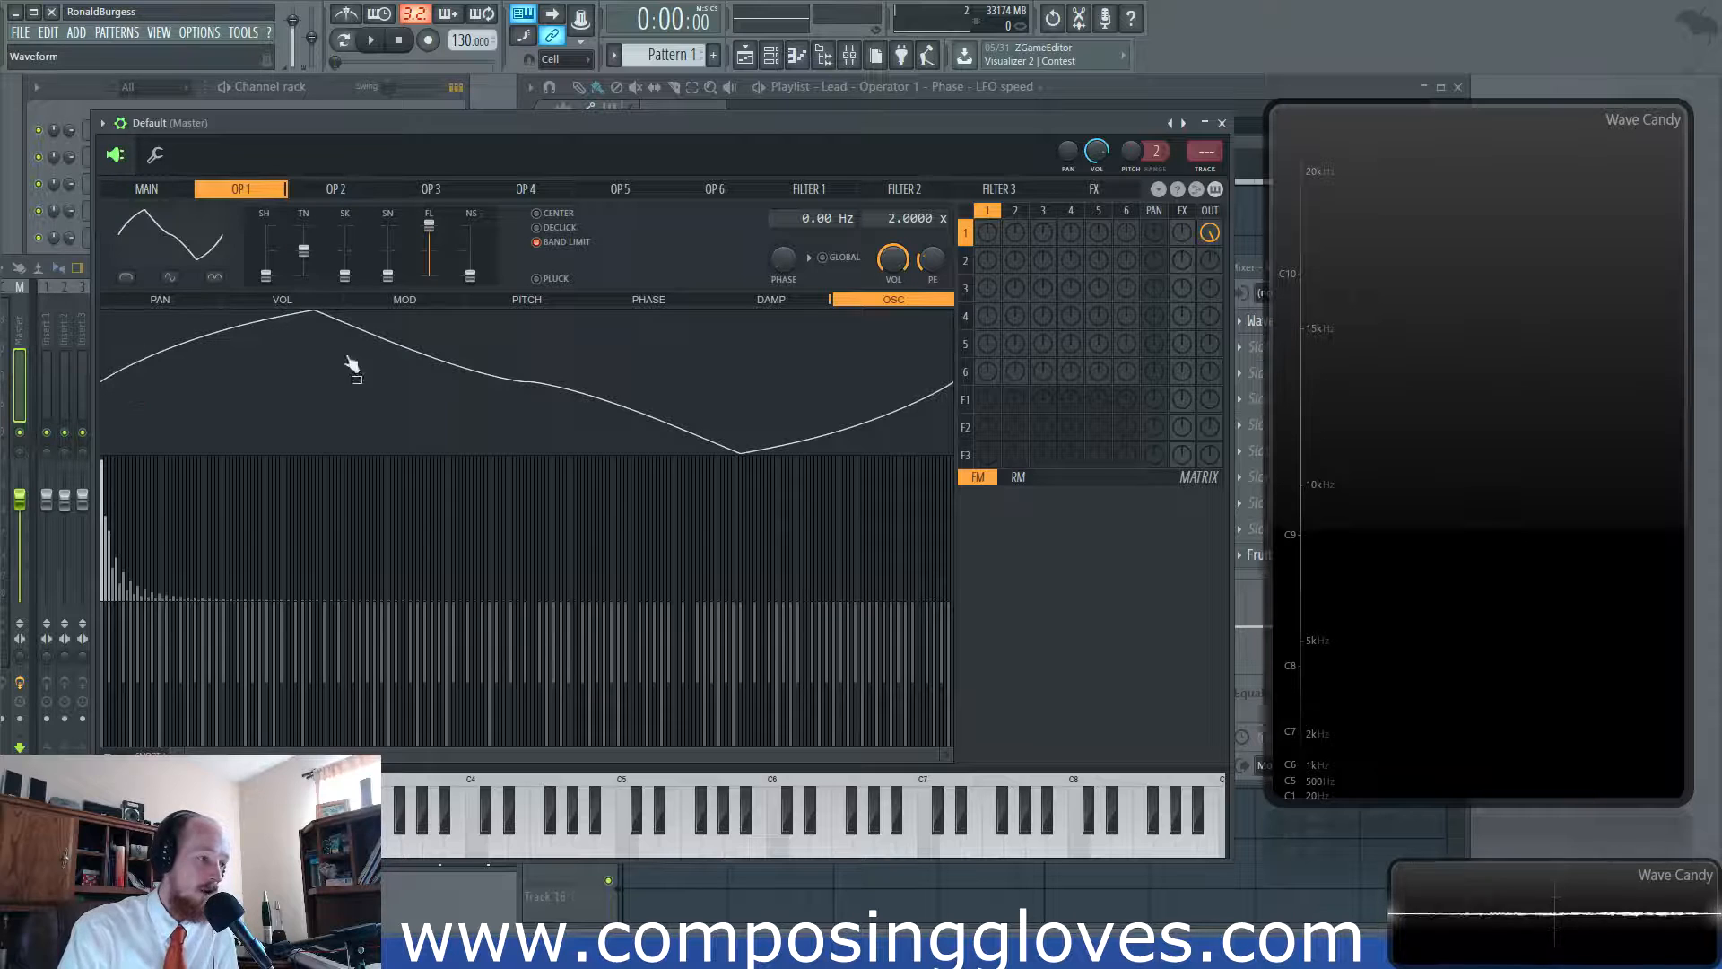
pyautogui.click(149, 757)
pyautogui.click(149, 757)
pyautogui.click(150, 757)
pyautogui.click(150, 757)
pyautogui.click(150, 757)
pyautogui.click(149, 757)
pyautogui.click(150, 757)
pyautogui.click(149, 758)
pyautogui.click(150, 758)
pyautogui.click(149, 757)
pyautogui.click(149, 757)
pyautogui.click(150, 758)
pyautogui.click(150, 757)
pyautogui.click(150, 757)
pyautogui.click(150, 758)
pyautogui.click(150, 757)
pyautogui.click(150, 757)
pyautogui.click(150, 757)
pyautogui.click(150, 758)
pyautogui.click(150, 757)
pyautogui.click(150, 757)
pyautogui.click(150, 757)
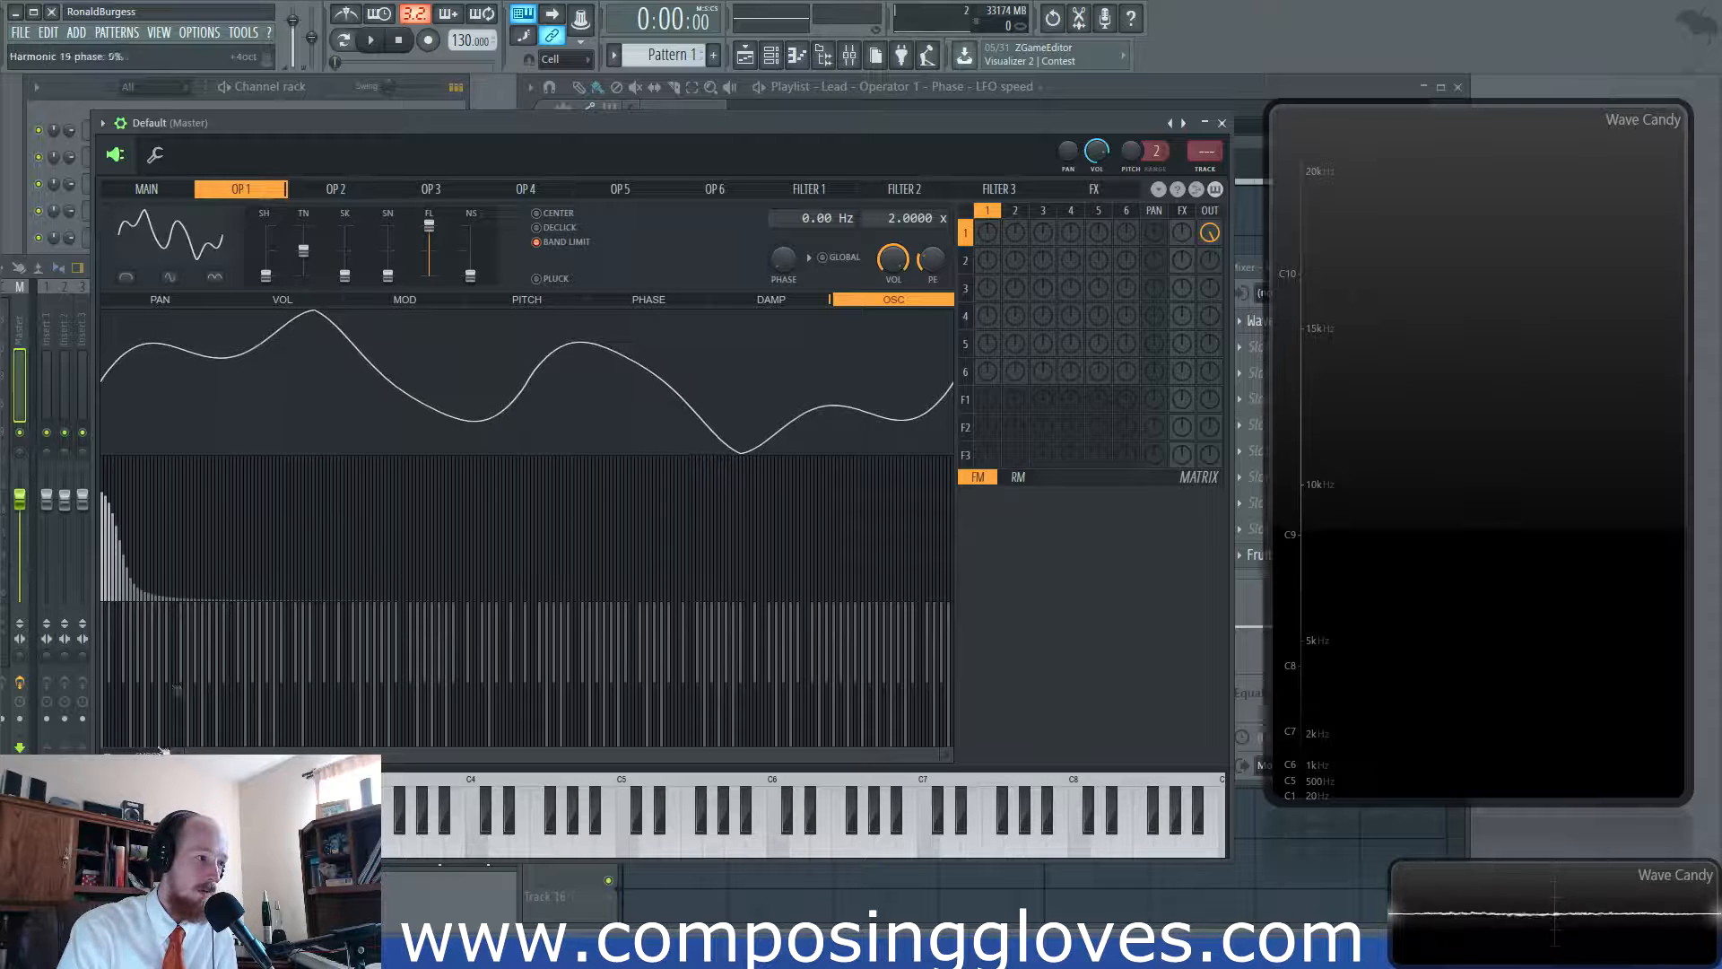
# Flatten the phases of operator 1's low and middle harmonics to near zero.
pyautogui.rightClick(202, 243)
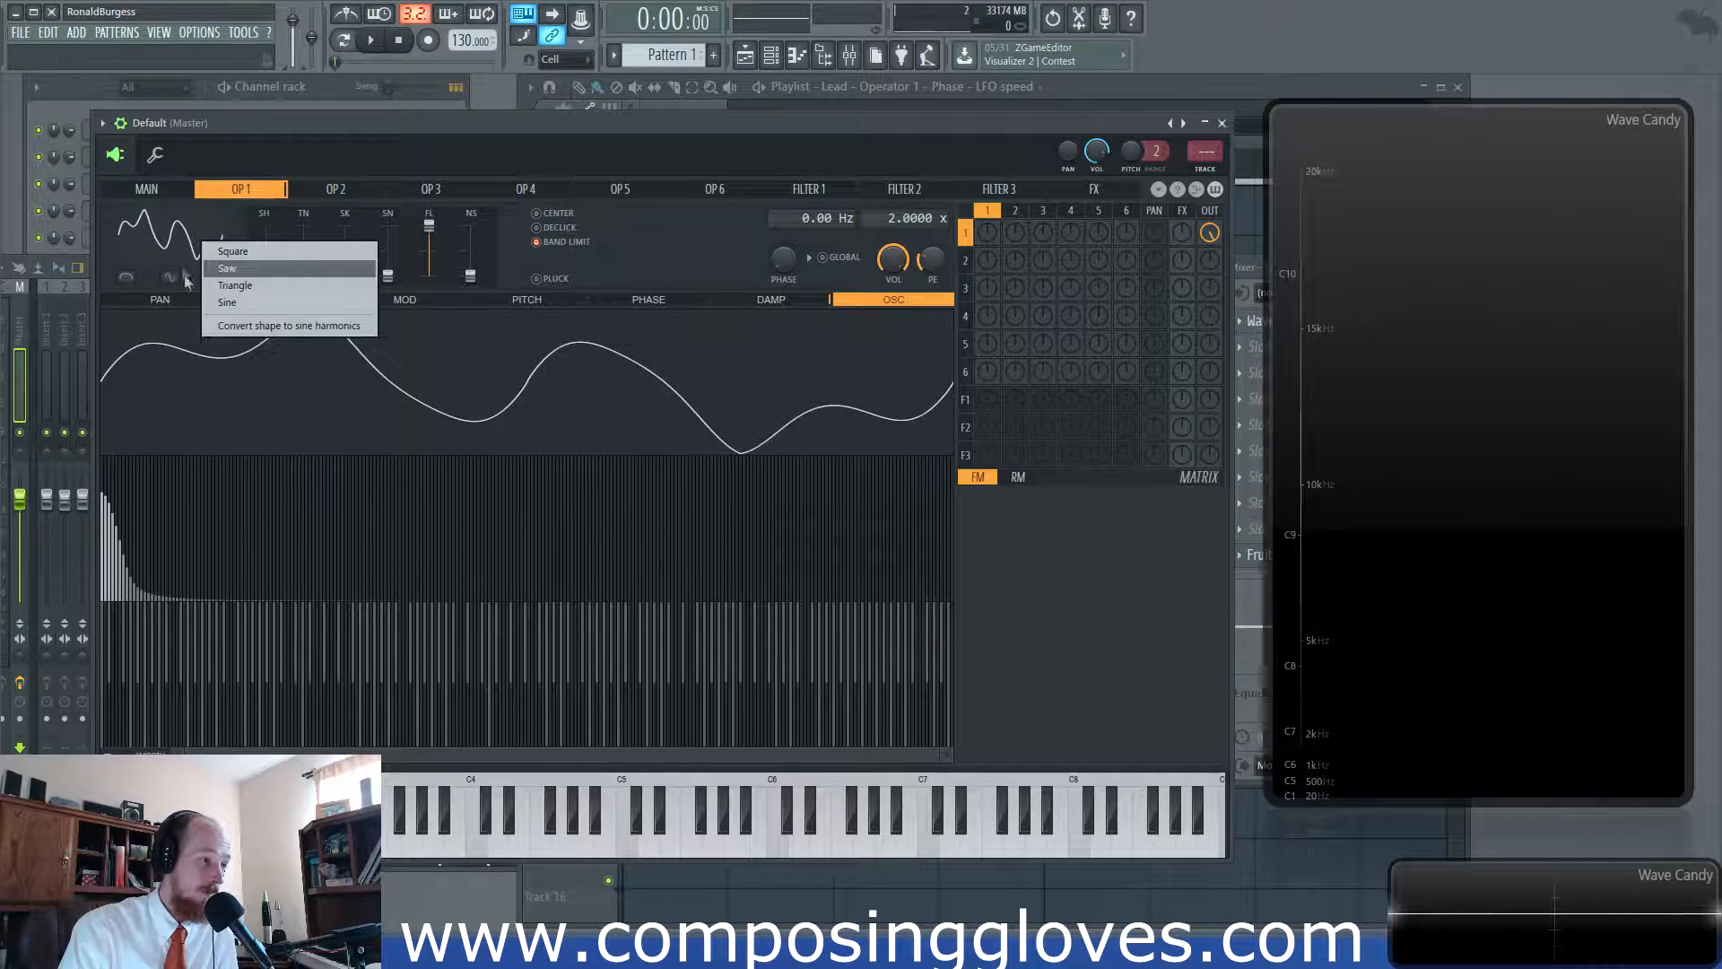
pyautogui.click(174, 240)
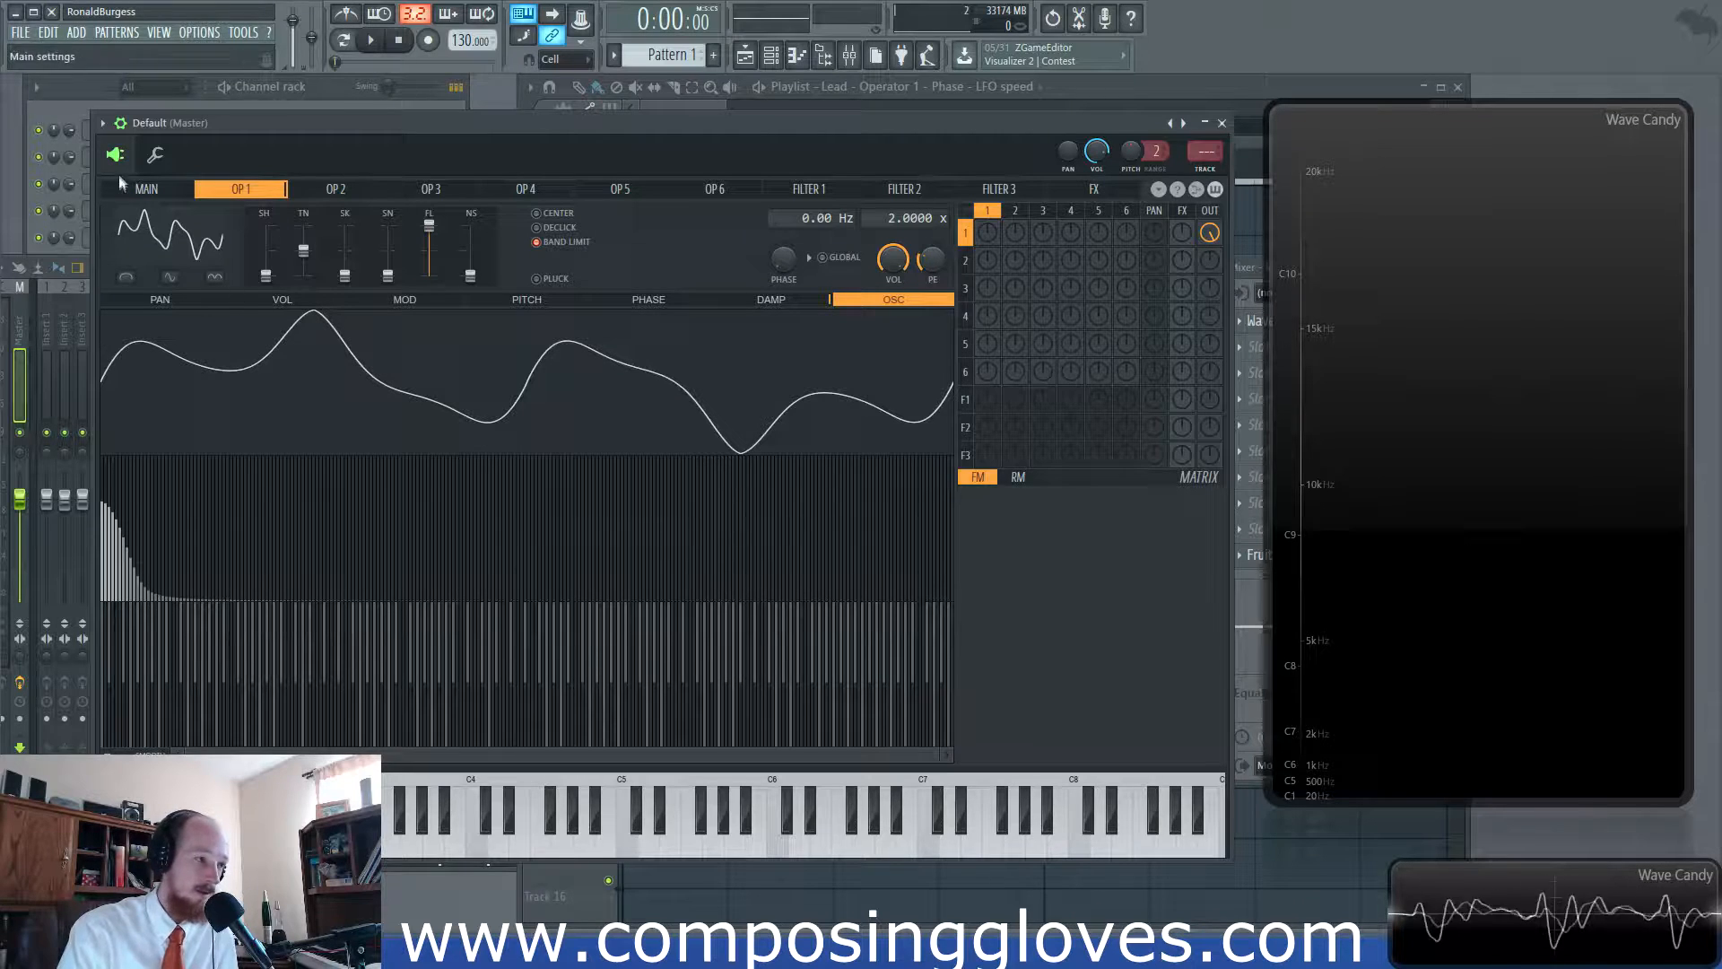
pyautogui.moveTo(126, 612); pyautogui.dragTo(641, 601)
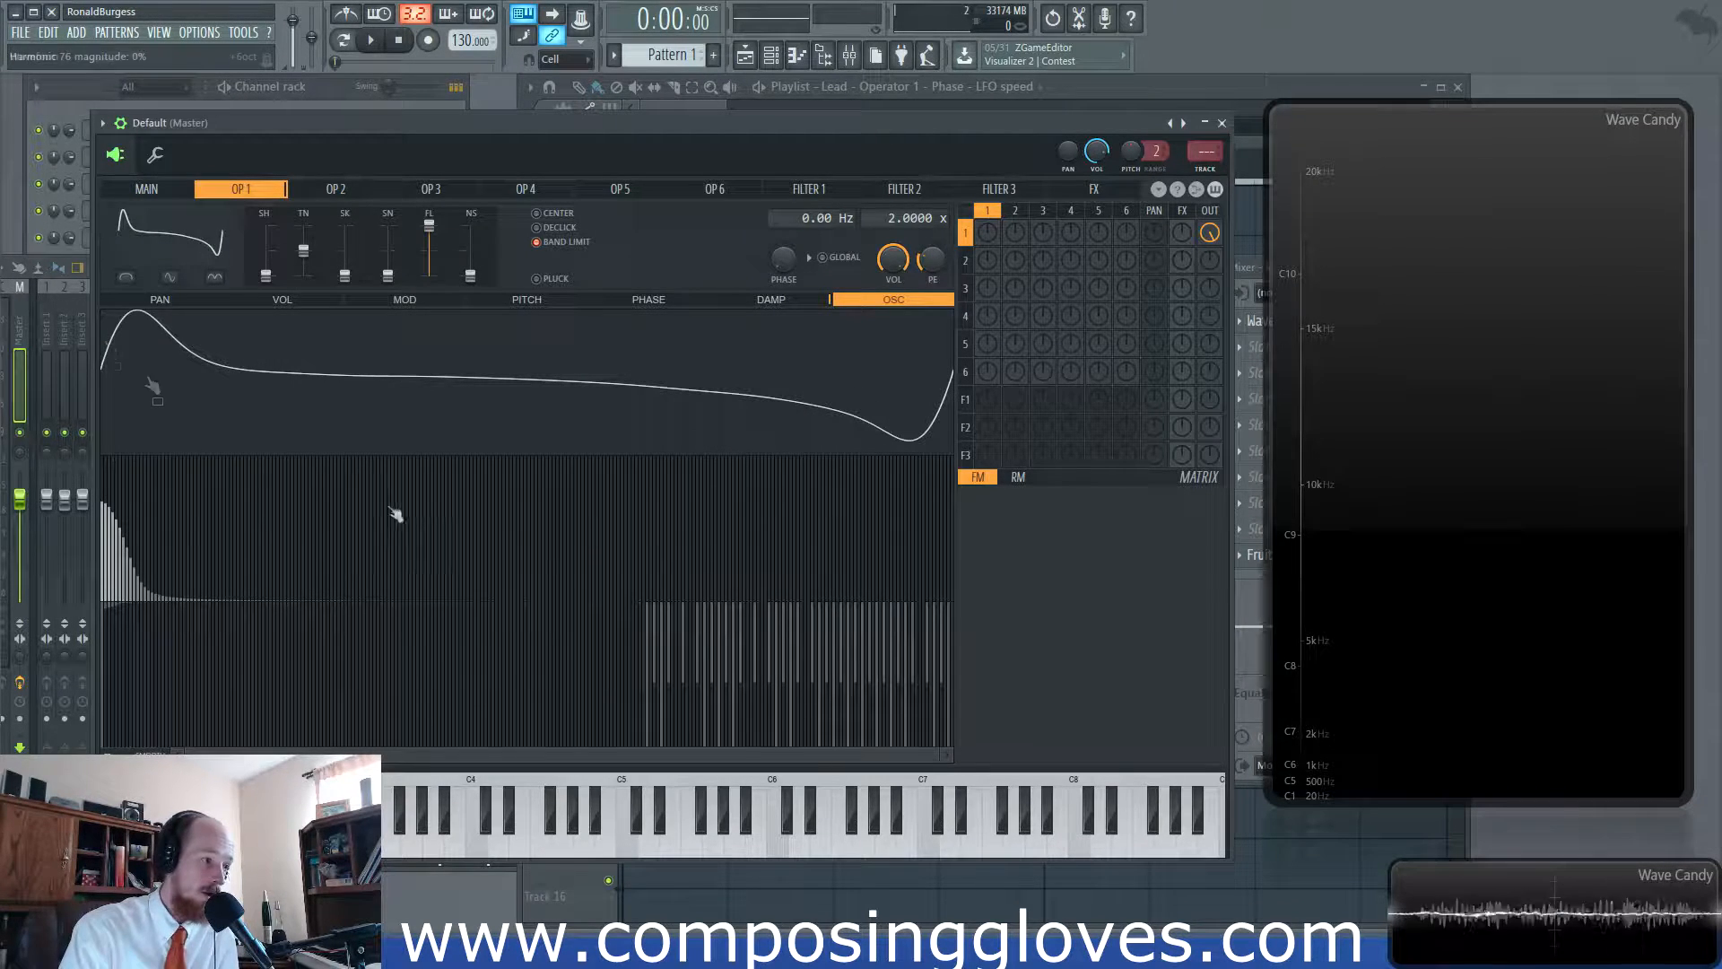
# Reset operator 1's waveform to Triangle and convert the shape to sine harmonics.
pyautogui.click(232, 218)
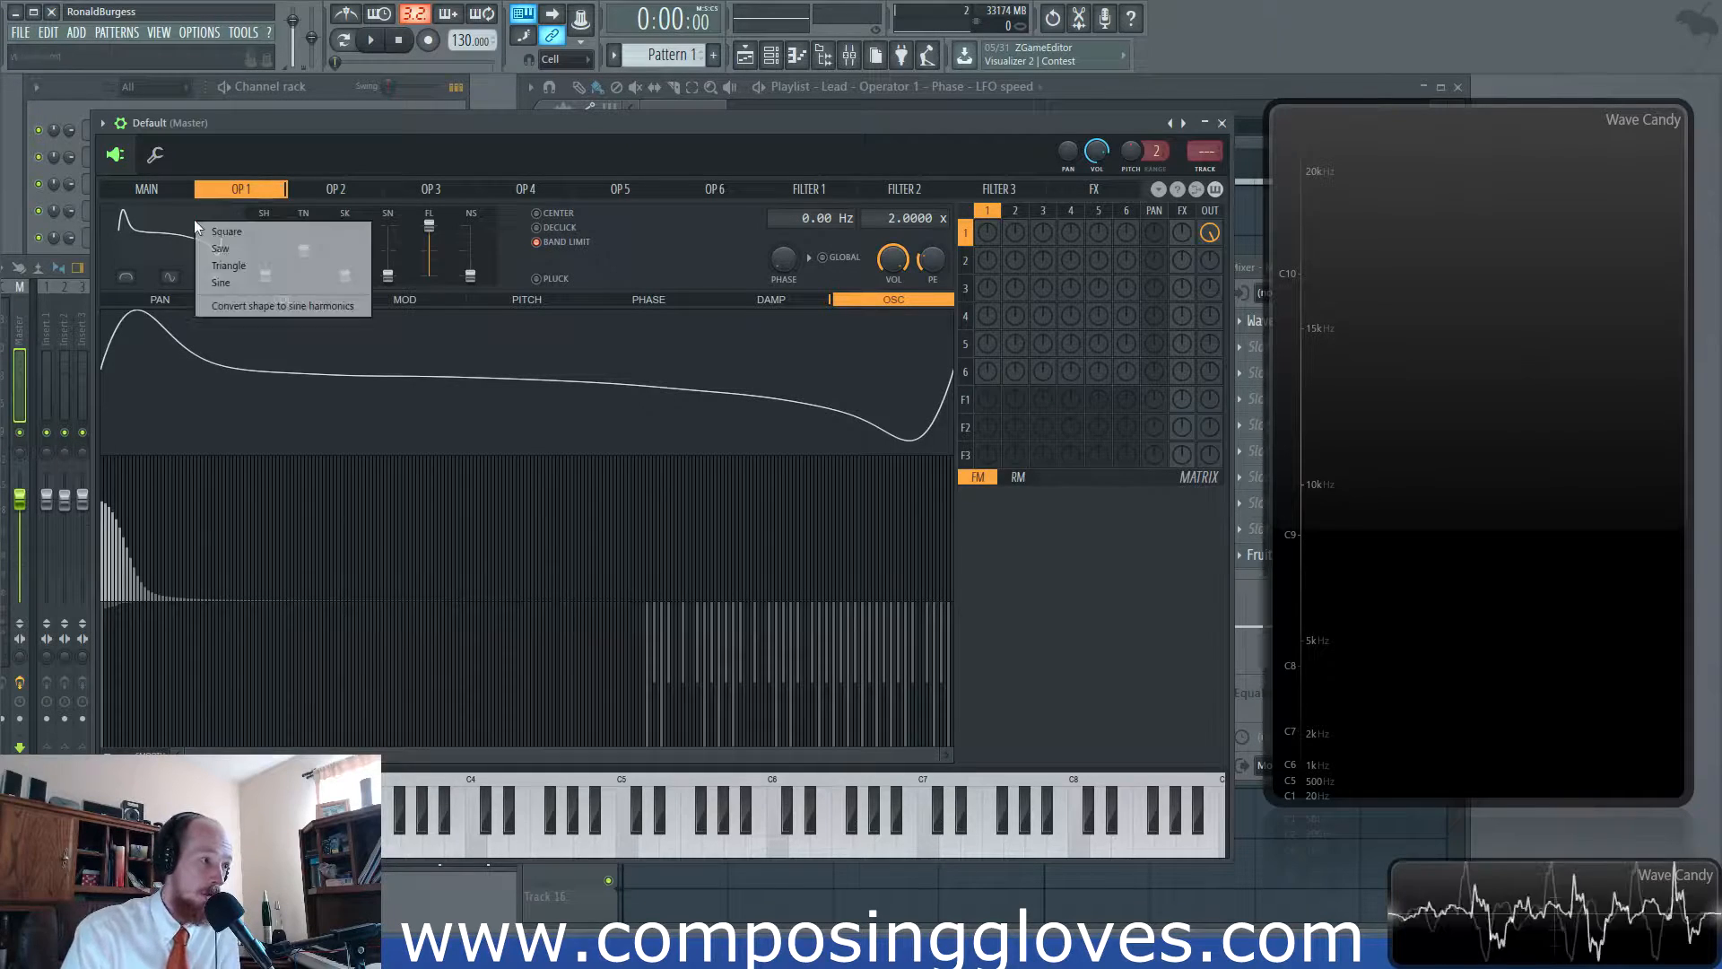
pyautogui.click(293, 280)
pyautogui.click(222, 271)
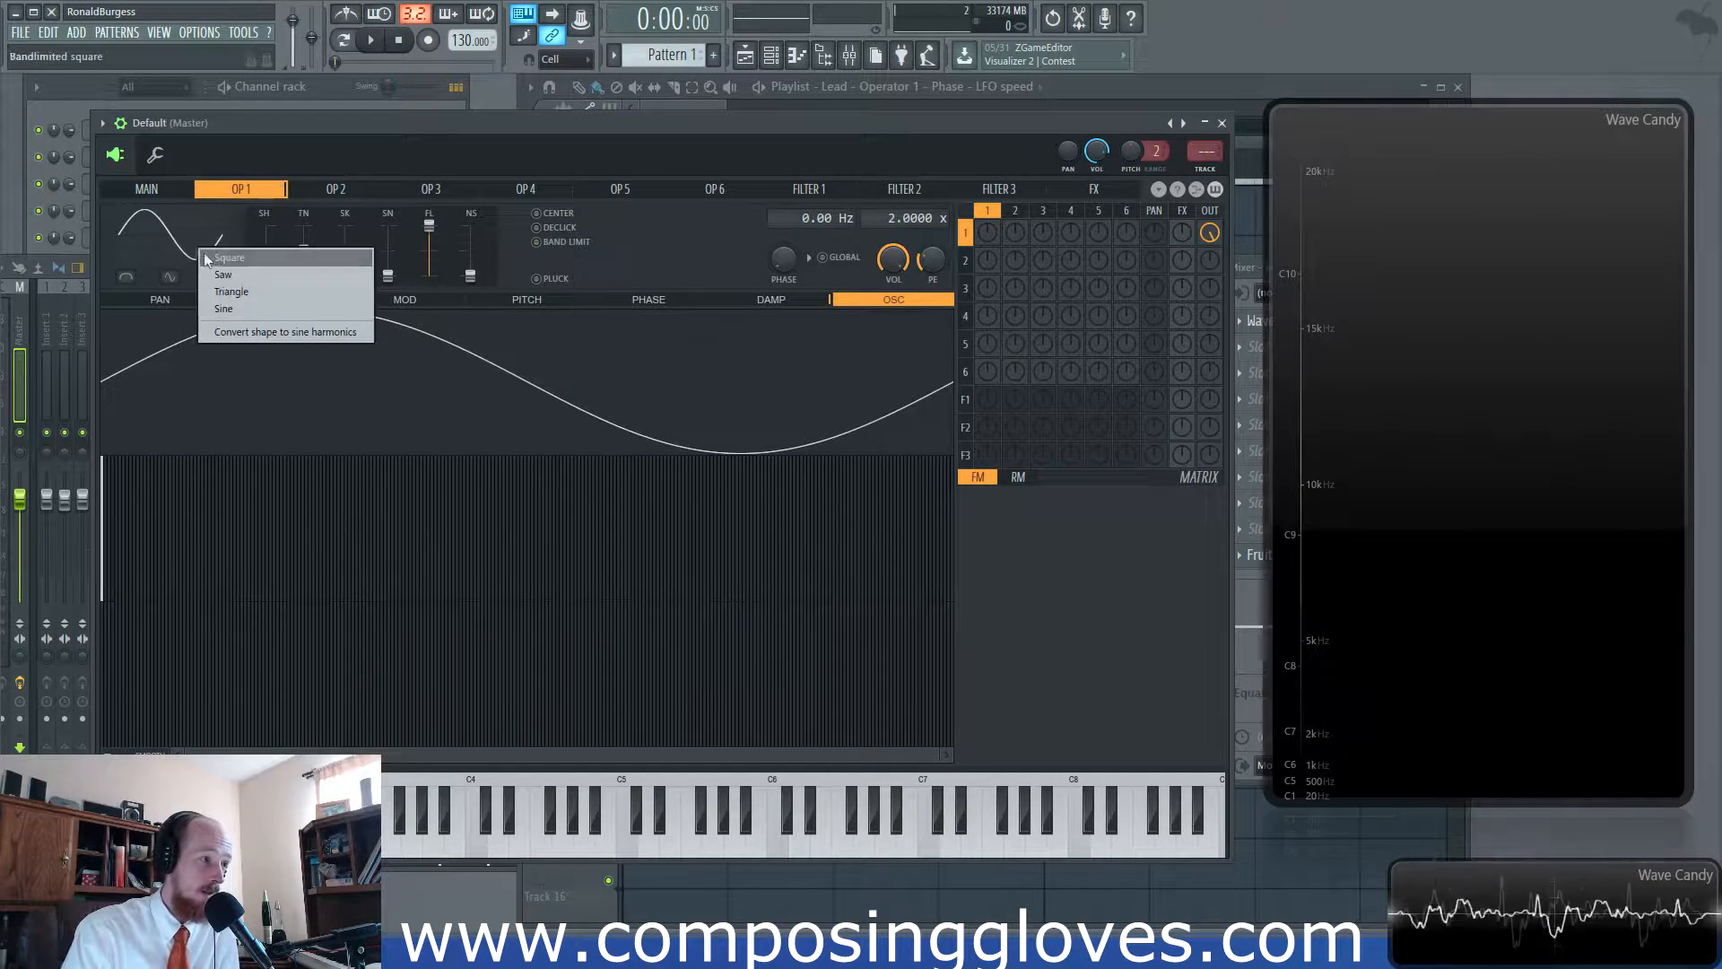
pyautogui.click(284, 284)
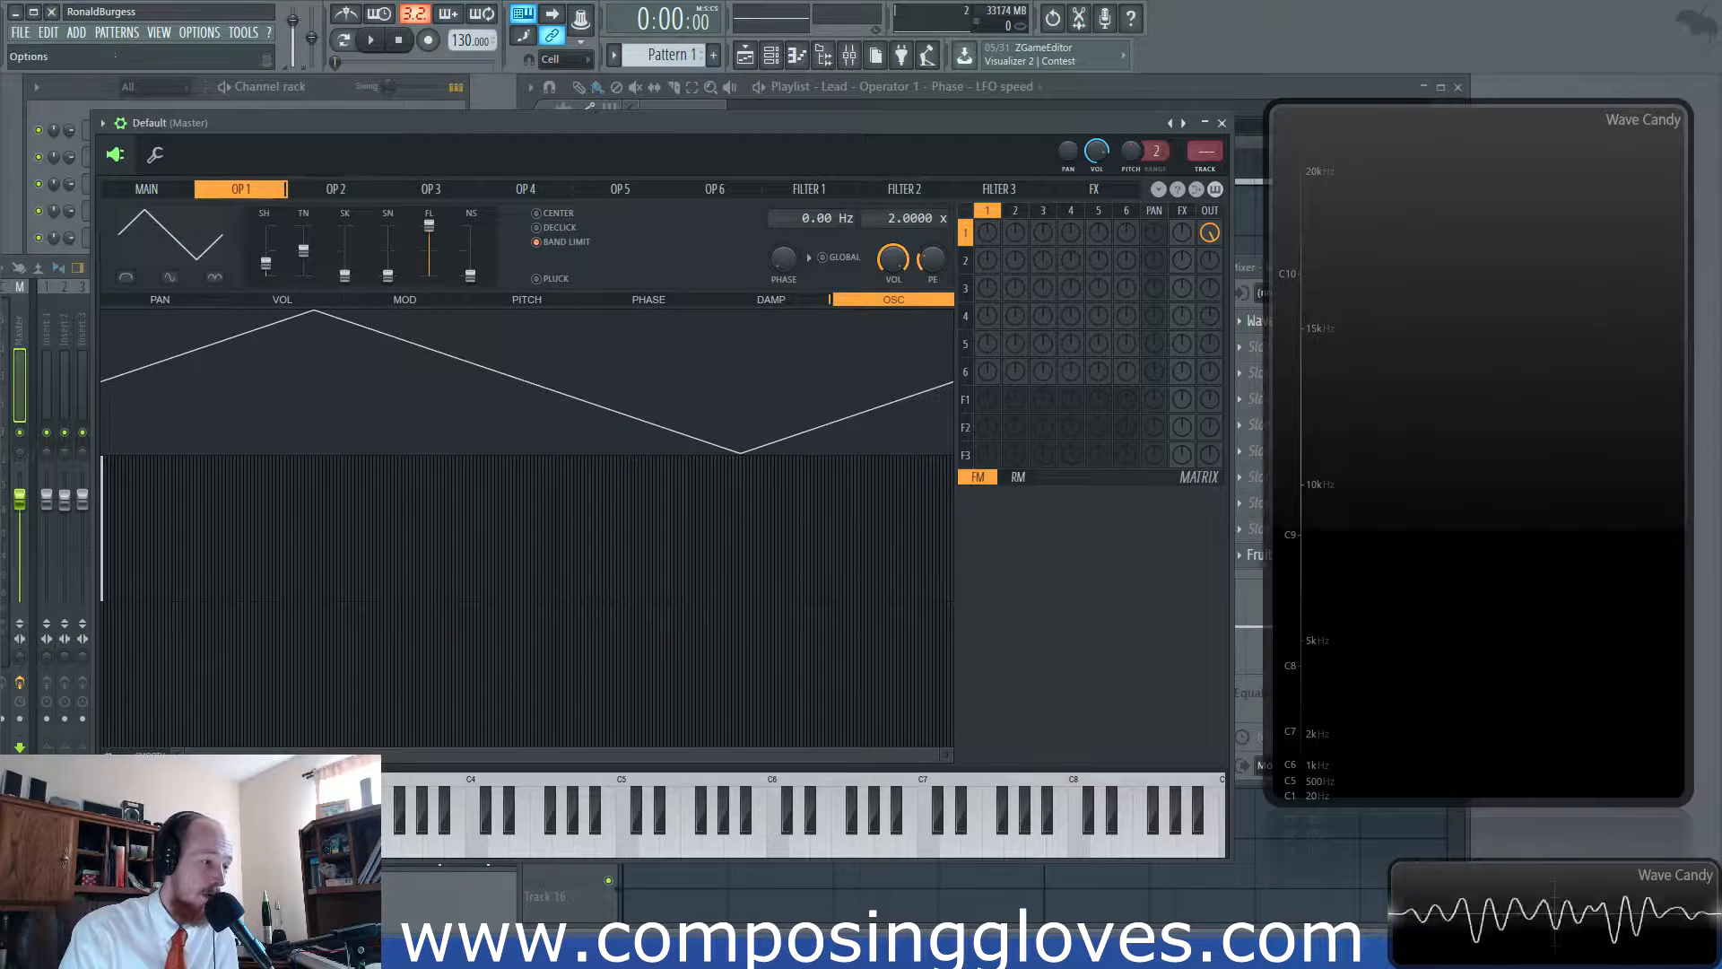
pyautogui.rightClick(117, 640)
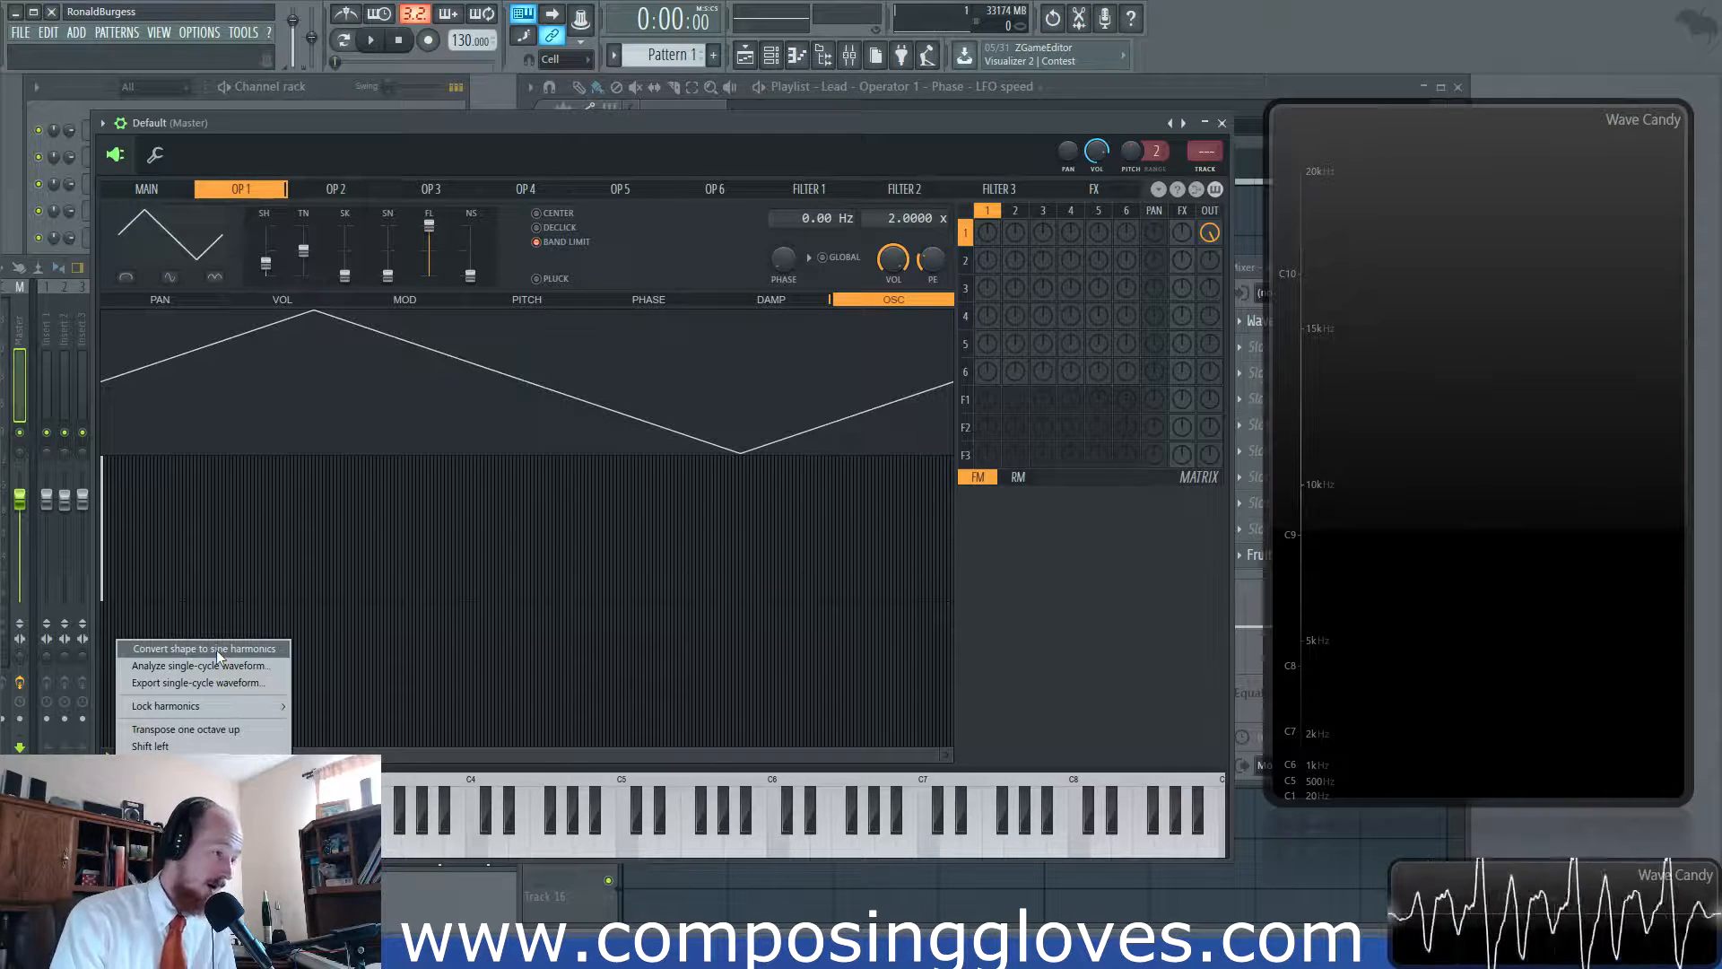
pyautogui.click(217, 650)
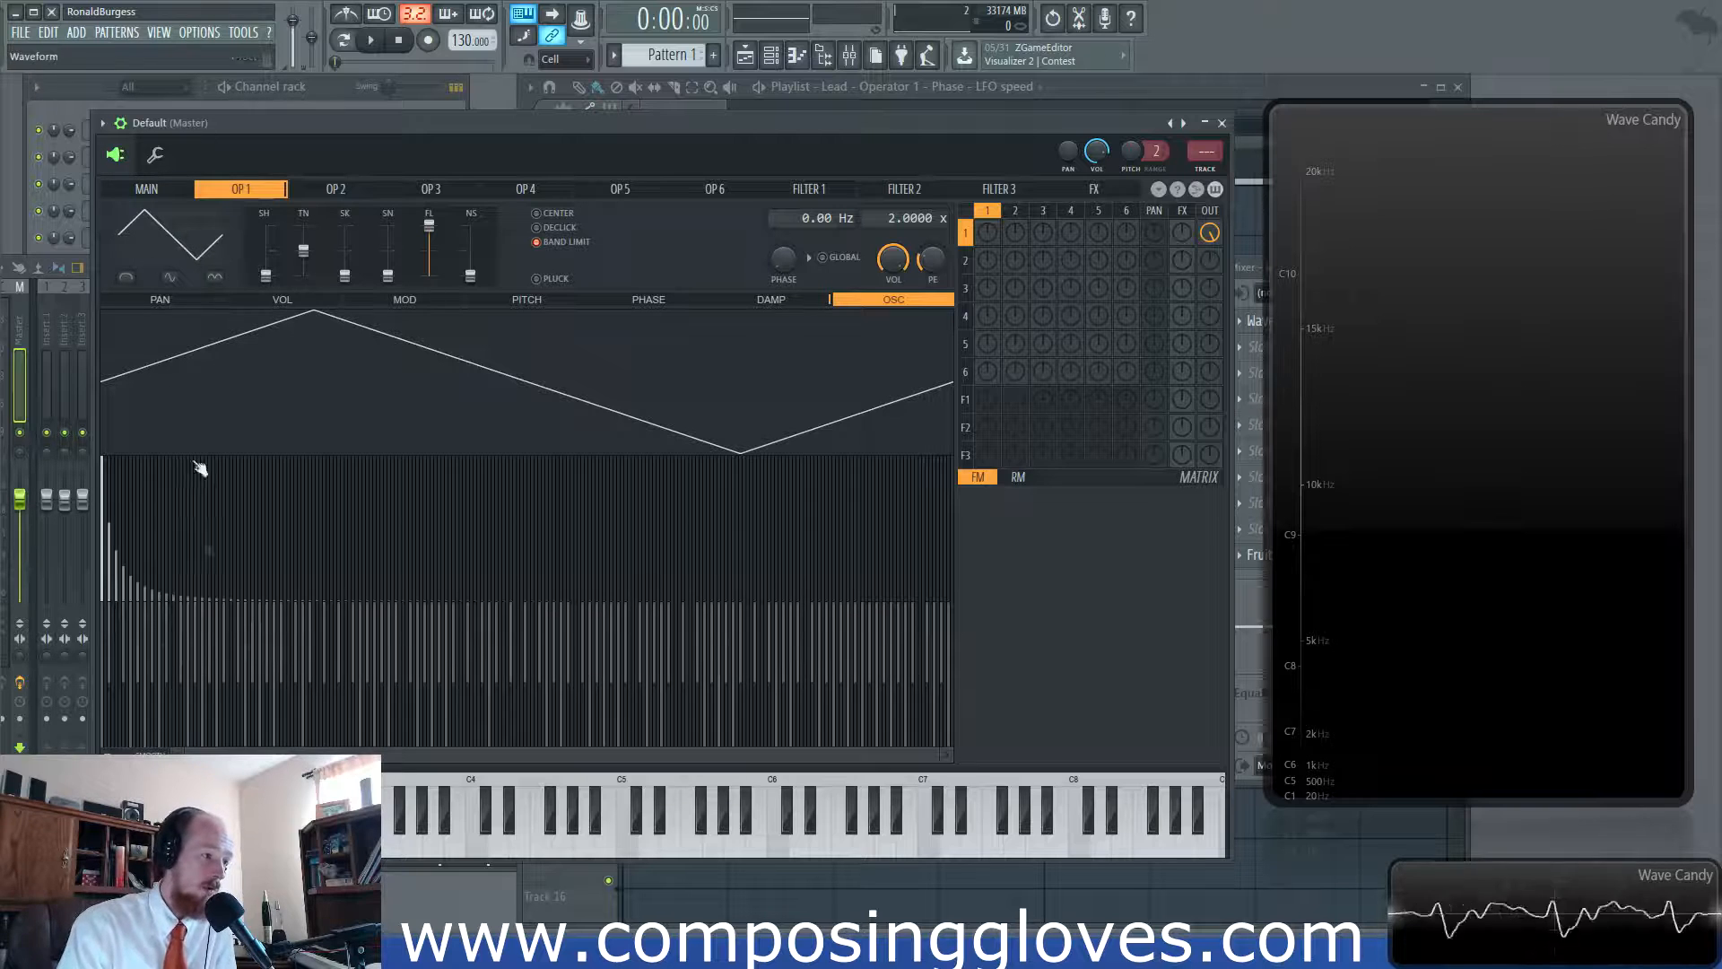
pyautogui.rightClick(118, 640)
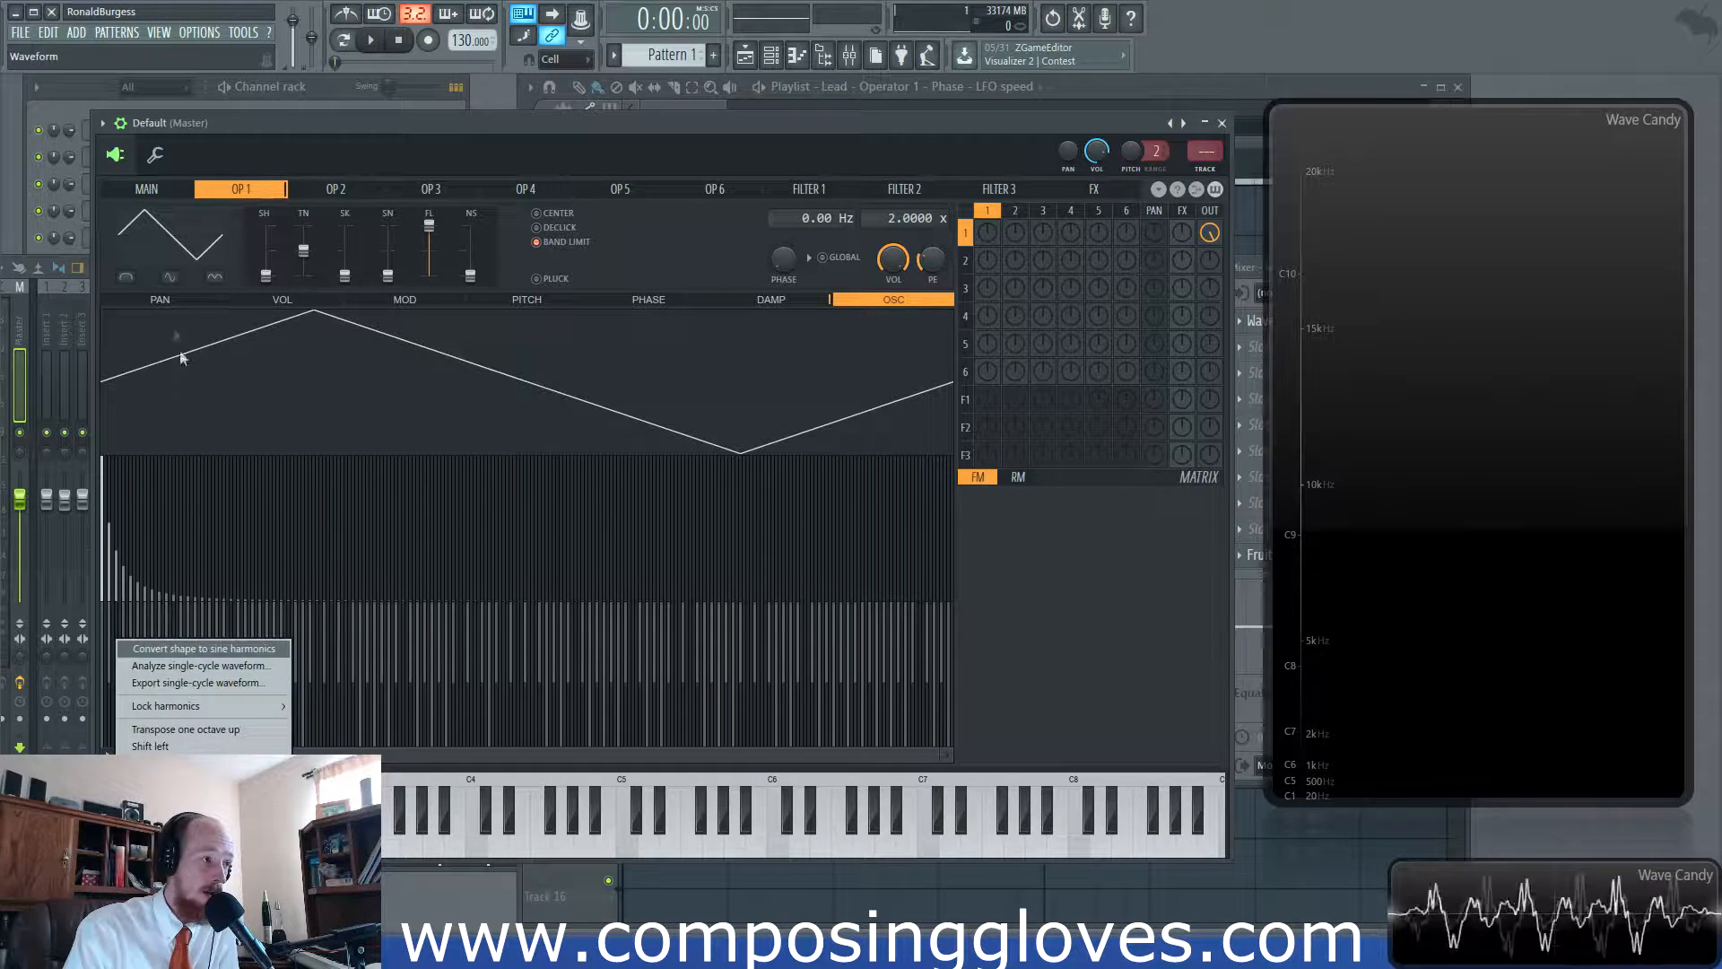
pyautogui.click(239, 257)
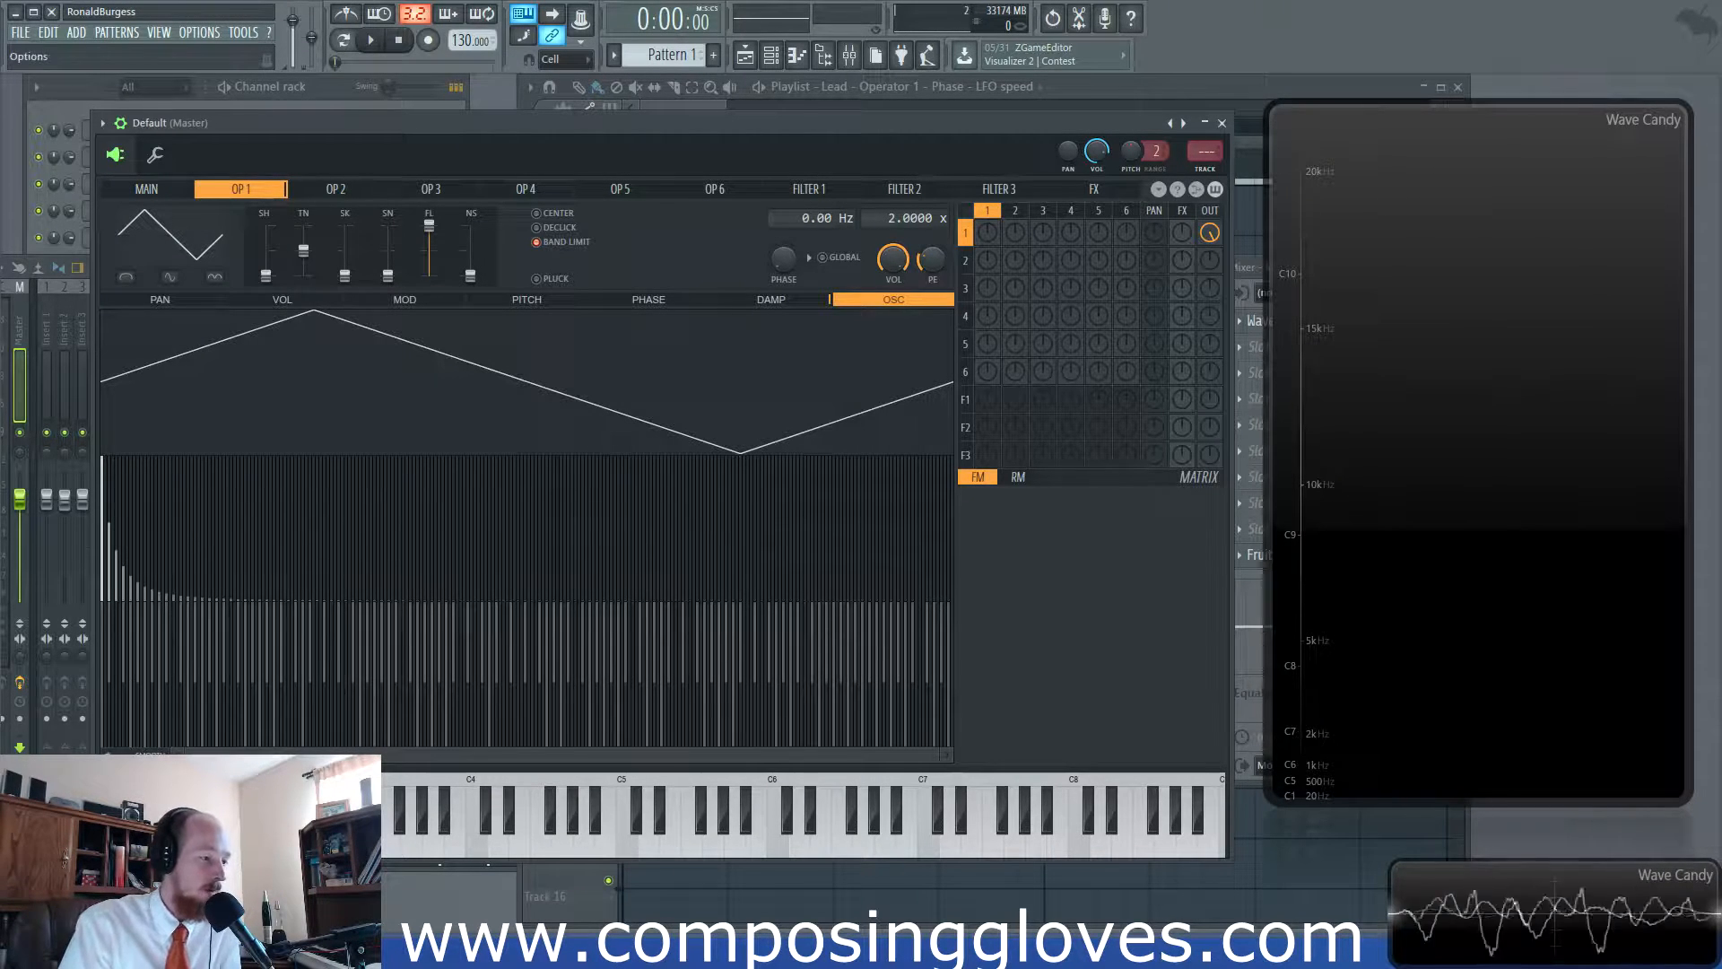
# Draw a narrow magnitude spike and two separate raised bands in operator 1's middle and upper harmonics.
pyautogui.rightClick(165, 718)
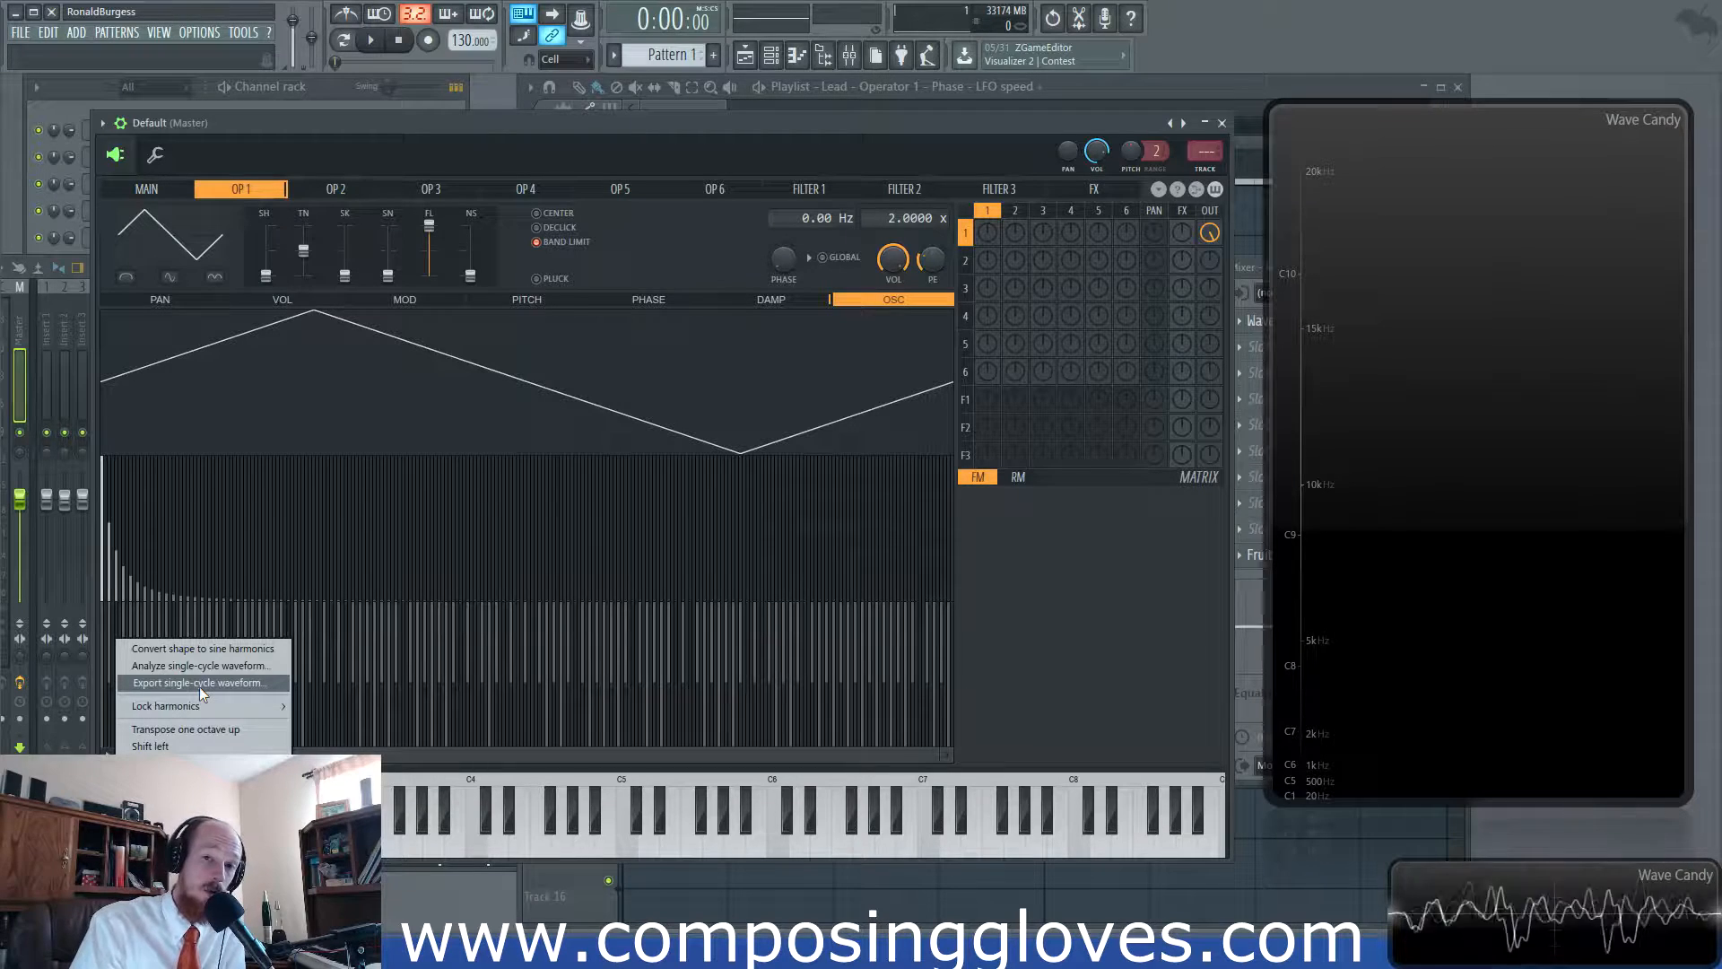
pyautogui.click(312, 488)
pyautogui.moveTo(464, 522); pyautogui.dragTo(641, 505)
pyautogui.moveTo(727, 539); pyautogui.dragTo(669, 556)
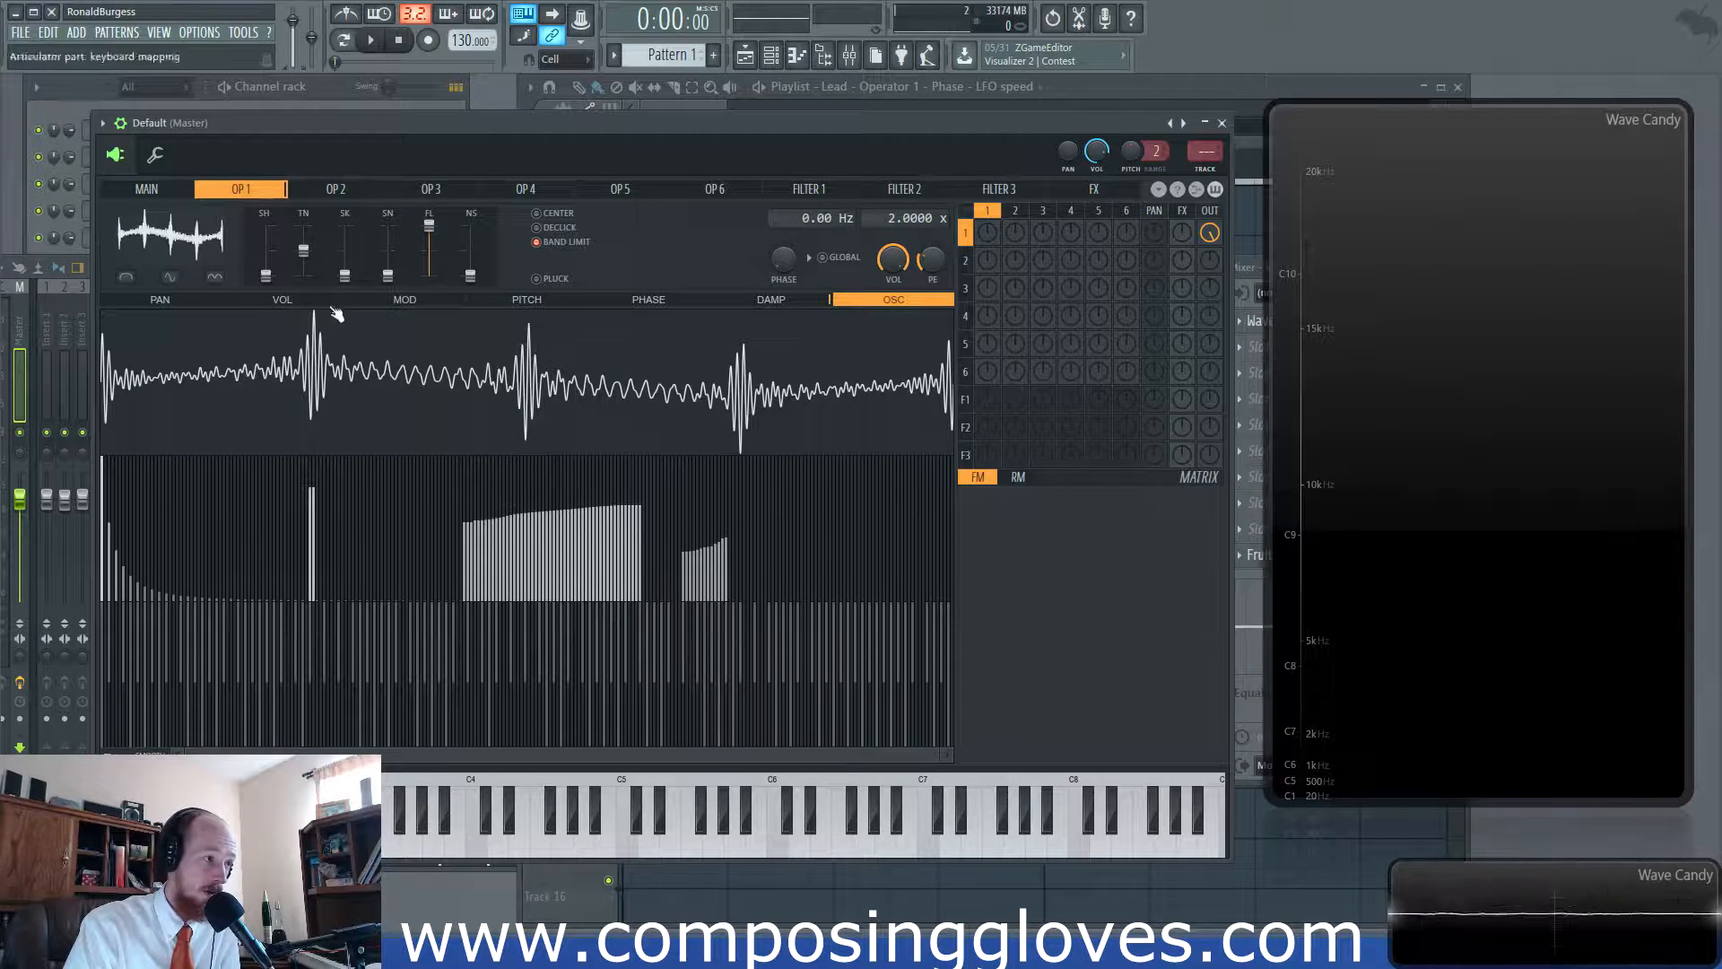
pyautogui.click(613, 187)
pyautogui.scroll(4, 610, 186)
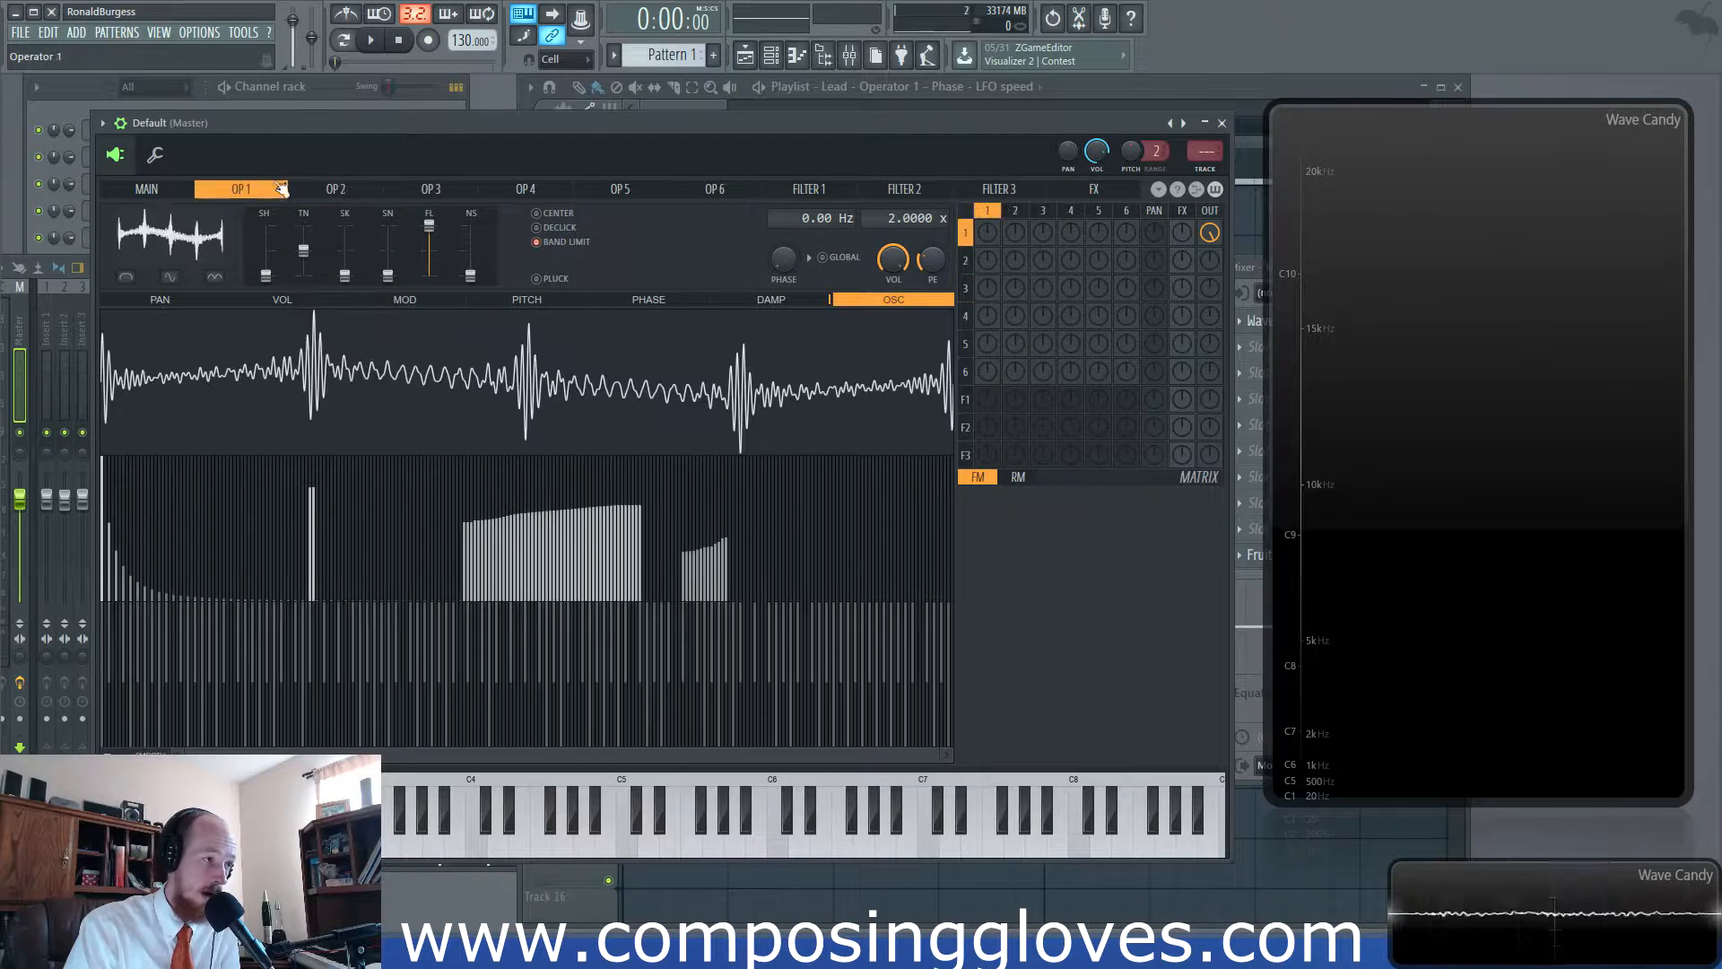
pyautogui.click(126, 743)
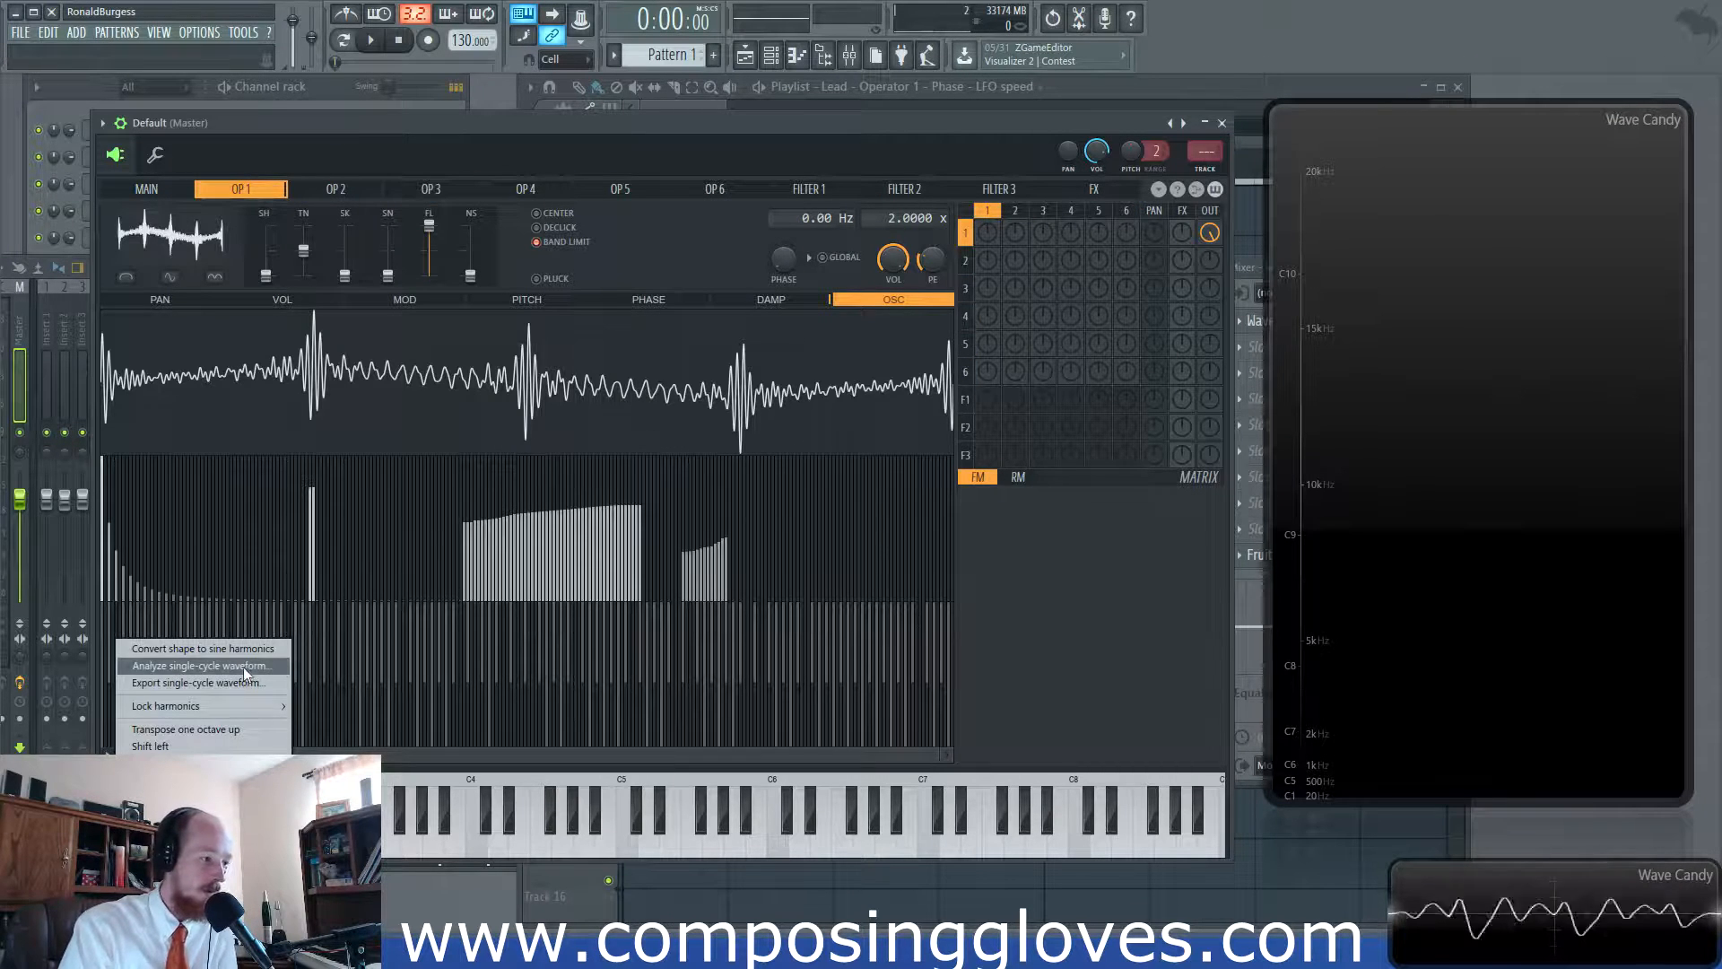
pyautogui.moveTo(332, 190); pyautogui.dragTo(262, 202)
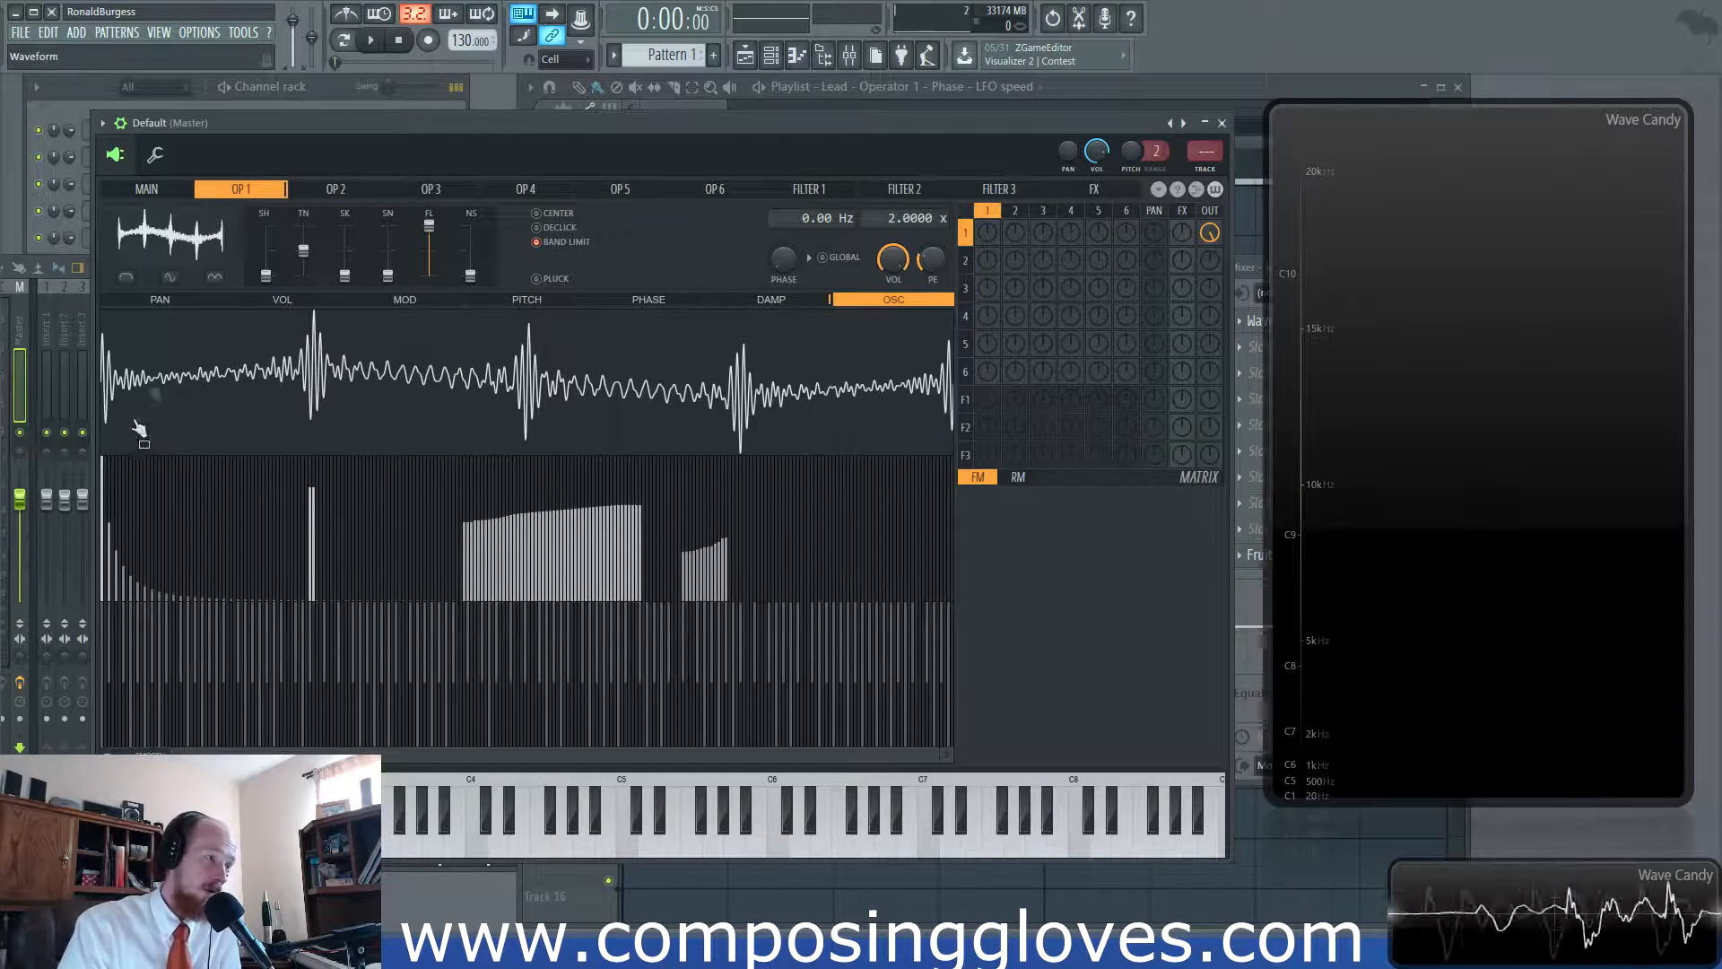
# Restore operator 1's Triangle waveform and convert it to sine harmonics again.
pyautogui.click(178, 248)
pyautogui.click(250, 289)
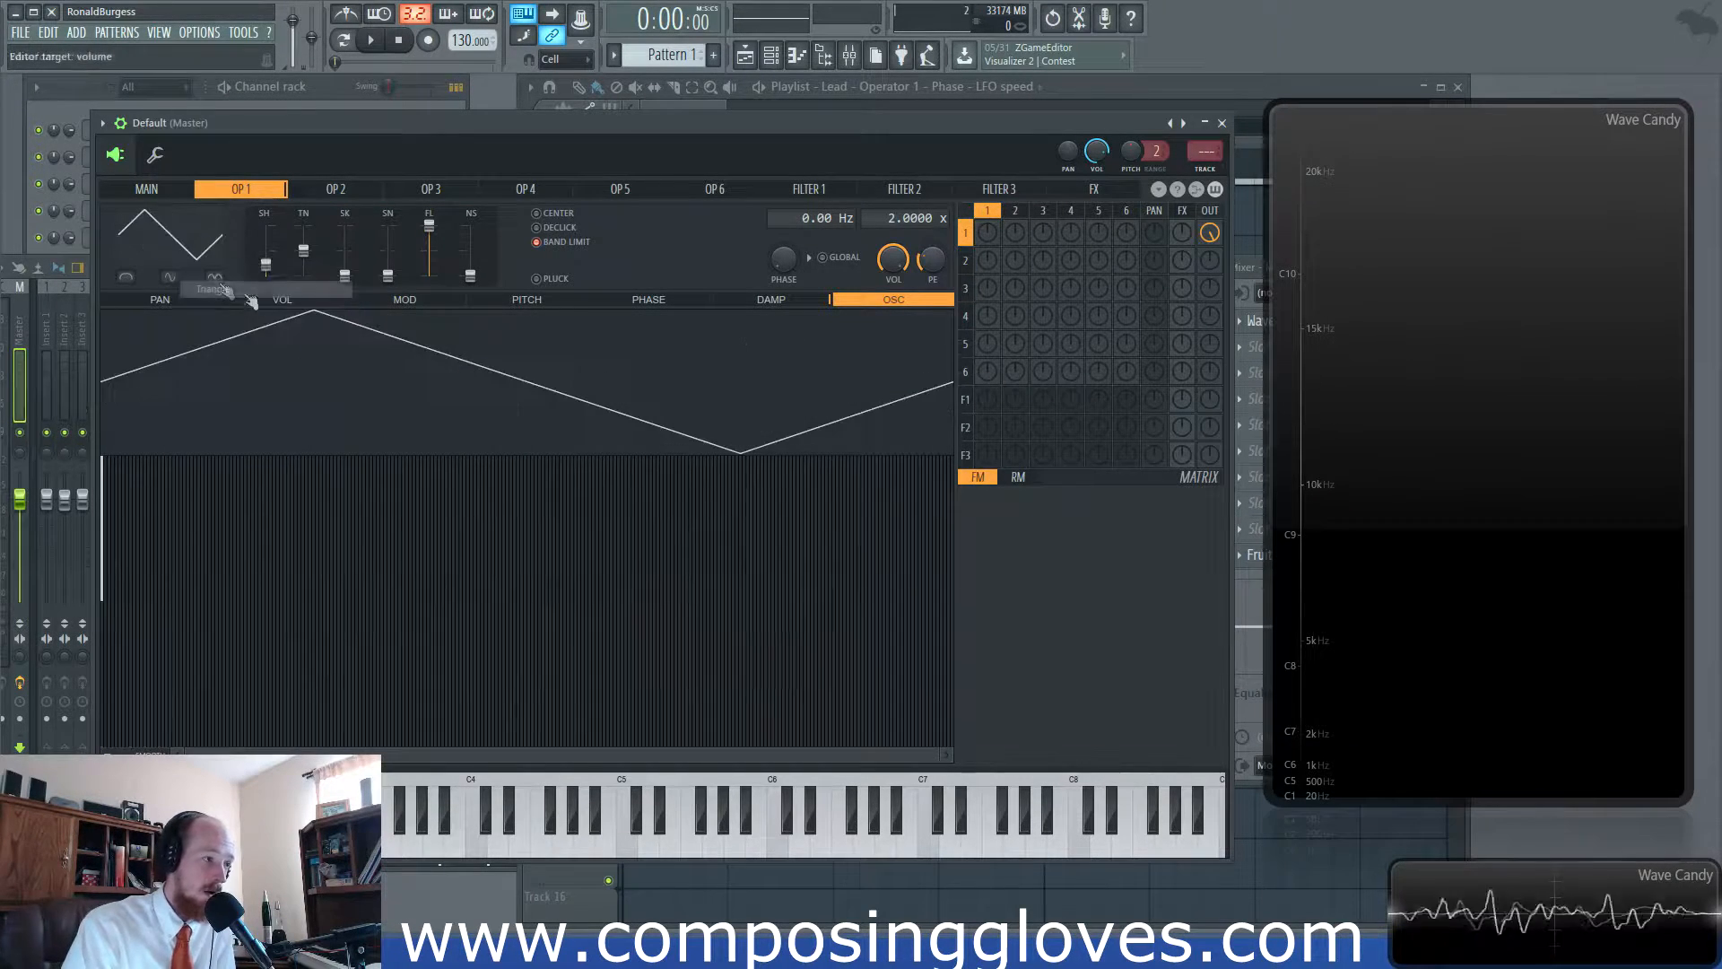
pyautogui.click(184, 247)
pyautogui.click(281, 328)
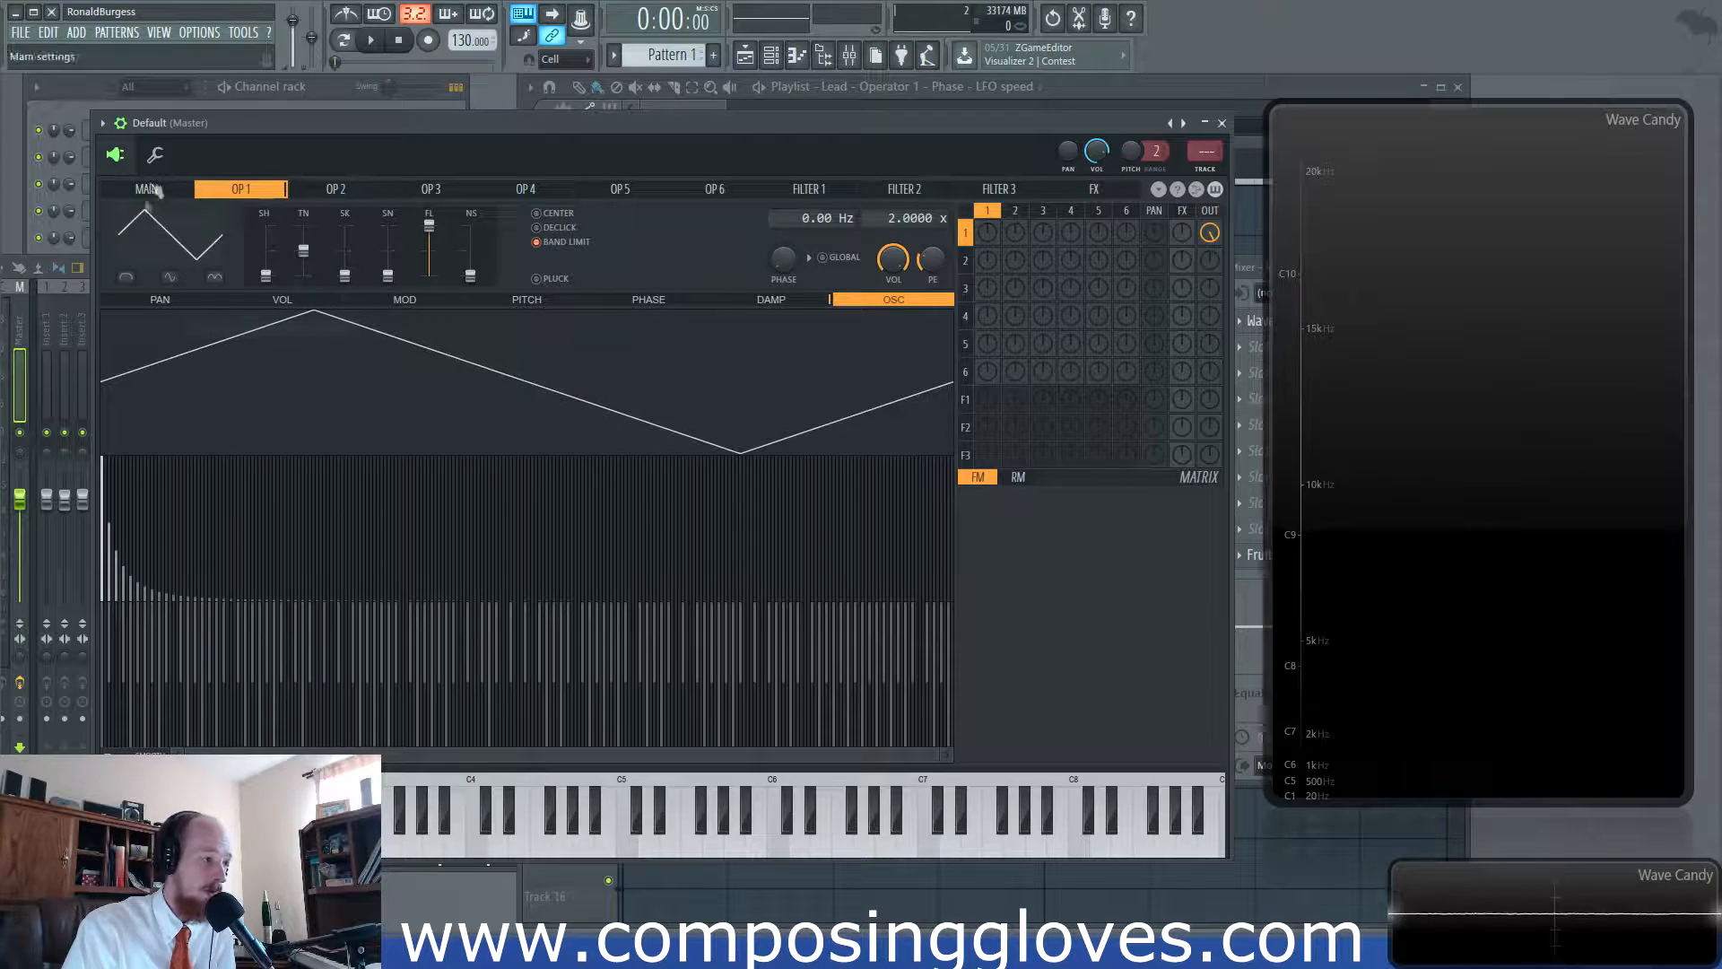
# Lock every second harmonic of operator 1 so that only the alternate ones respond to drawing.
pyautogui.rightClick(117, 638)
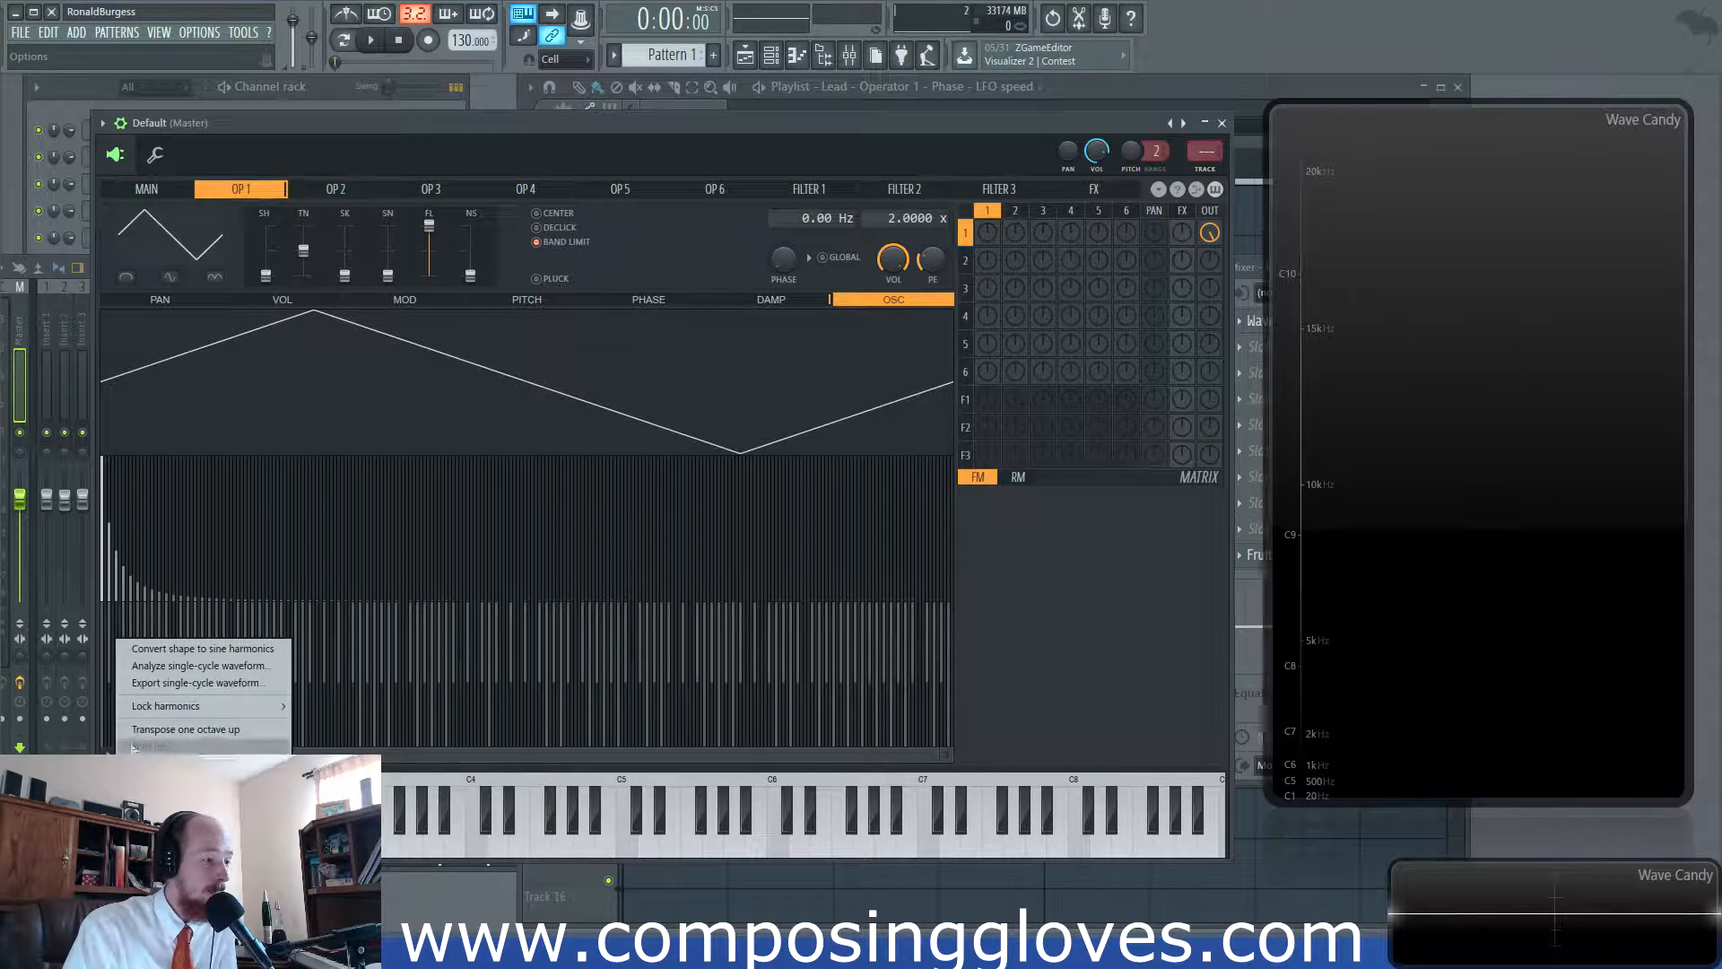
pyautogui.moveTo(245, 709)
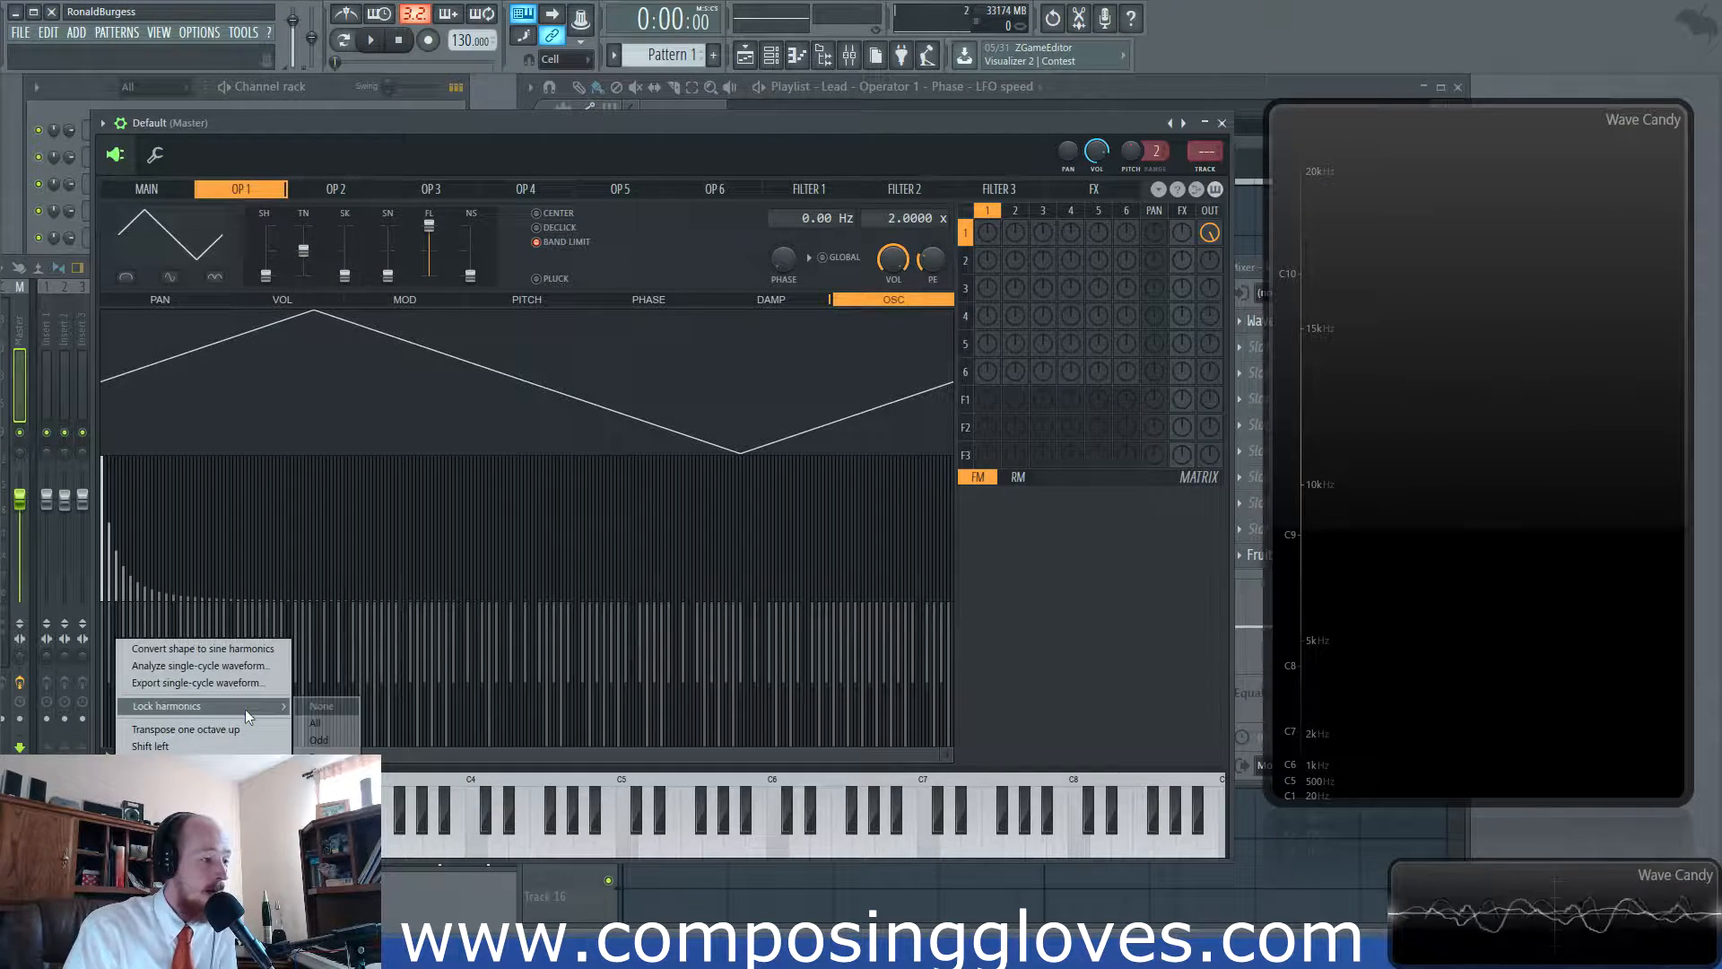
pyautogui.click(333, 723)
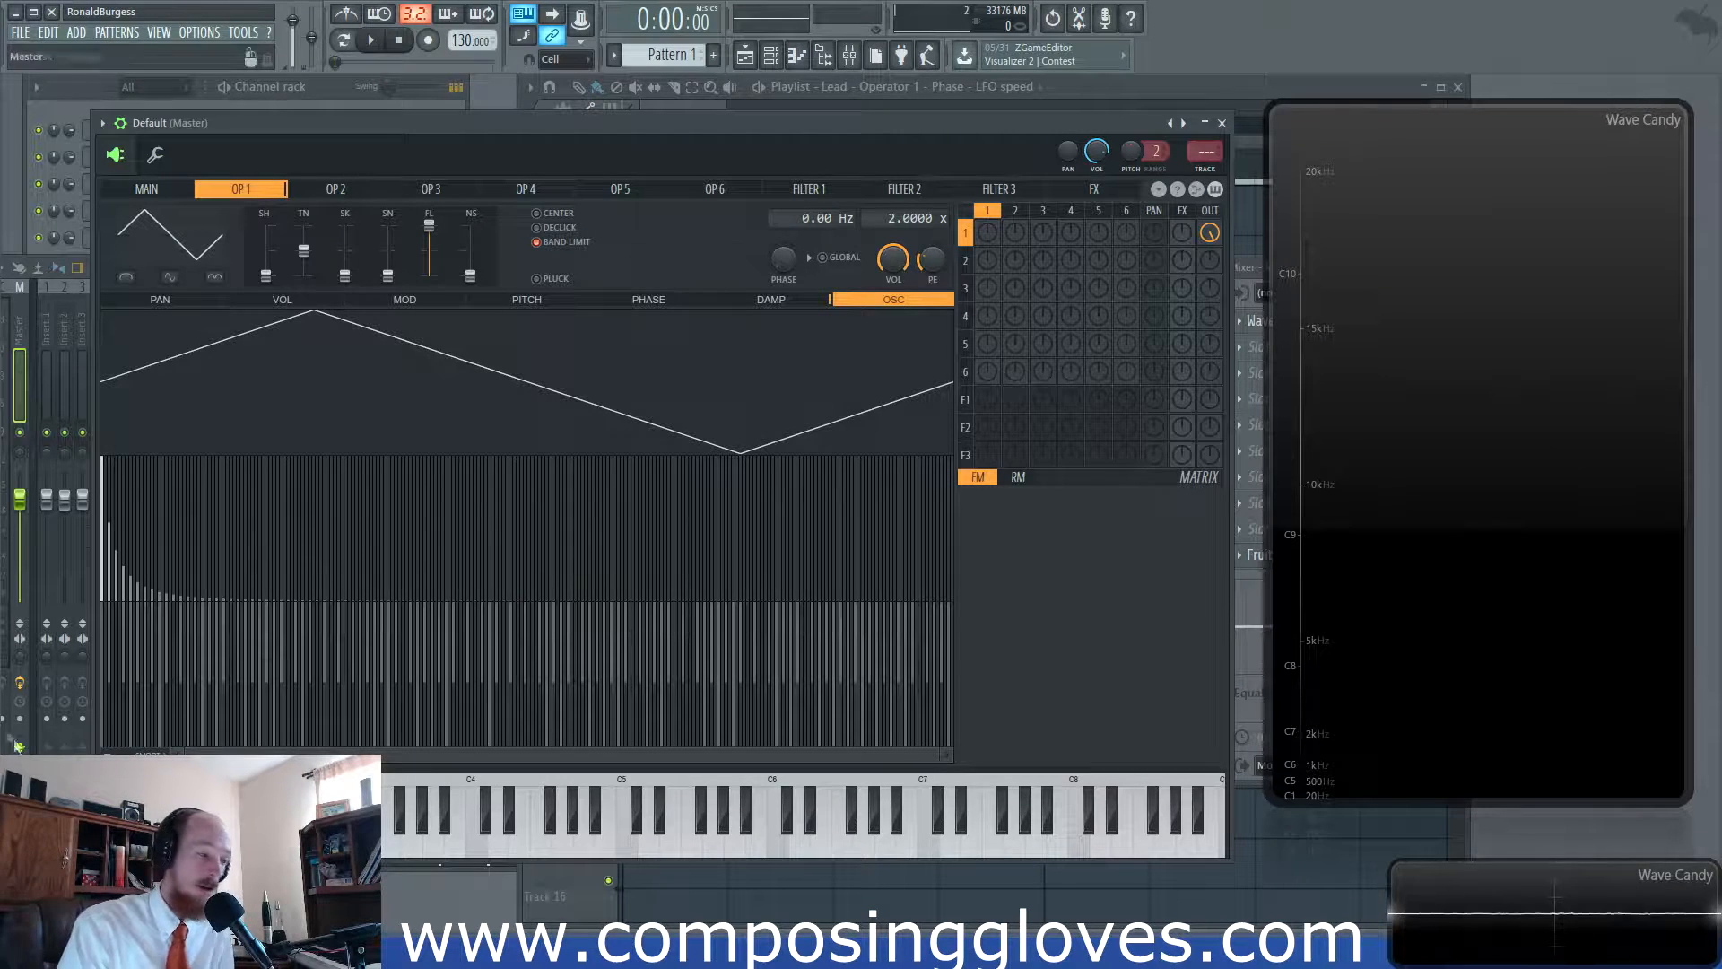
pyautogui.rightClick(112, 752)
pyautogui.moveTo(189, 708)
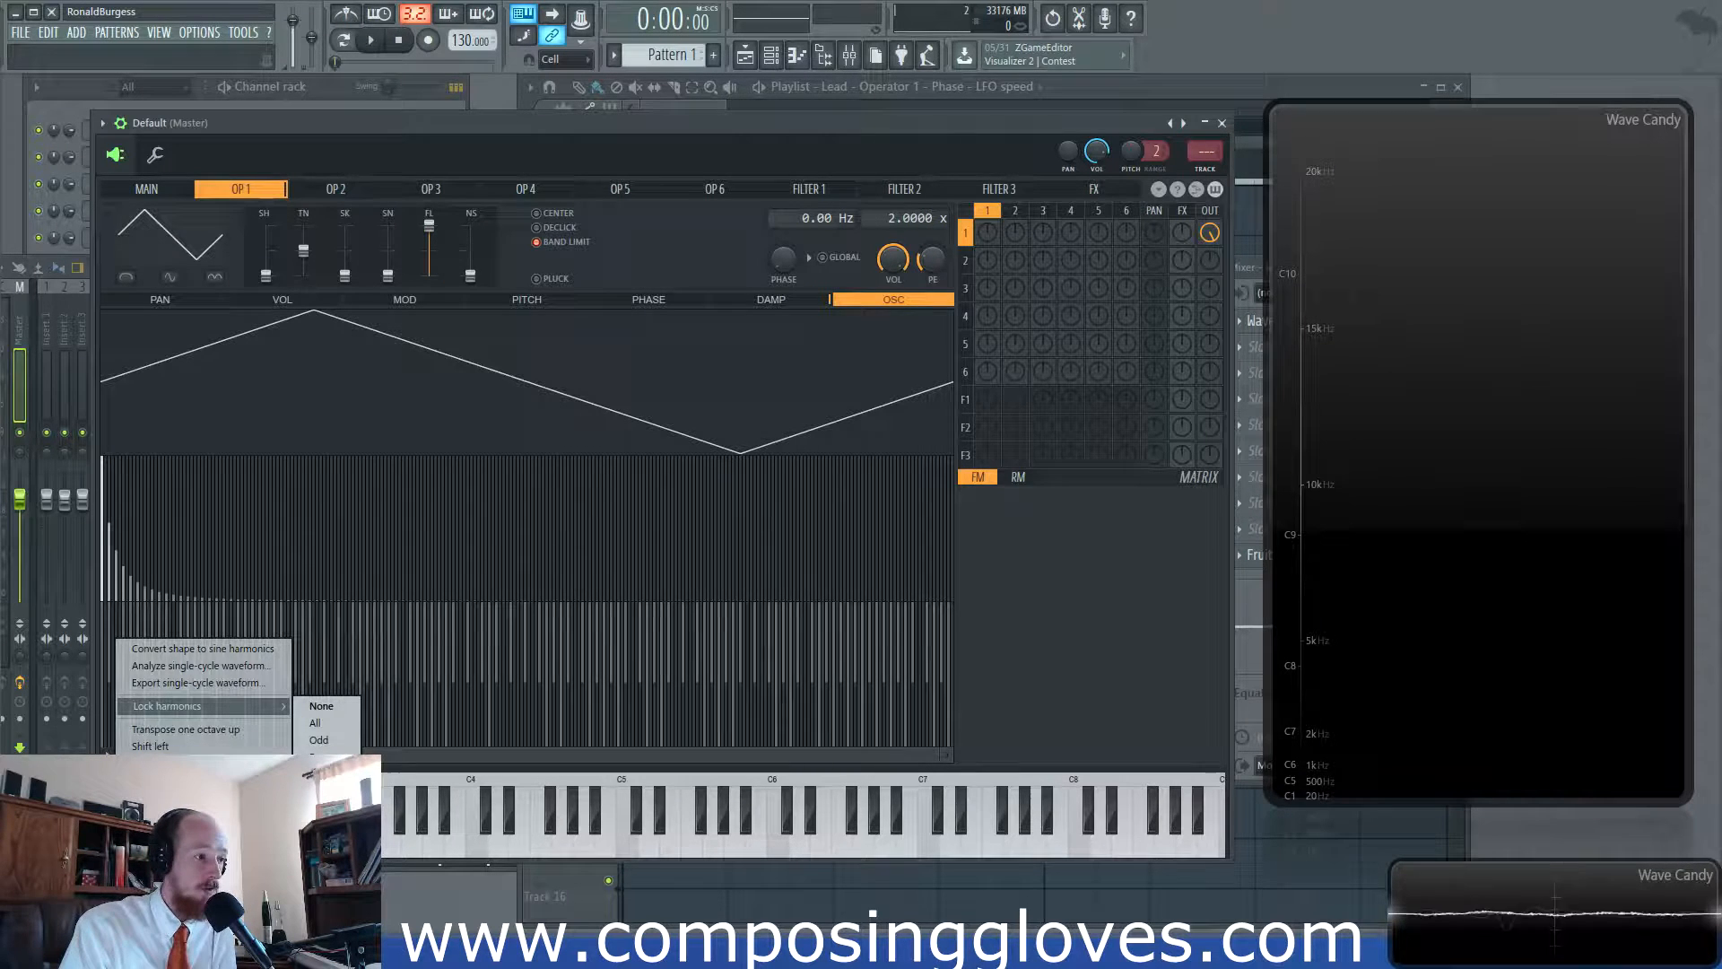
pyautogui.click(336, 781)
# Draw the unlocked harmonic magnitudes with a peak in the lower range and a gentle rise toward the middle, leaving the upper harmonics empty.
pyautogui.moveTo(700, 542)
pyautogui.mouseDown()
pyautogui.moveTo(377, 568)
pyautogui.moveTo(180, 546)
pyautogui.moveTo(108, 578)
pyautogui.mouseUp()
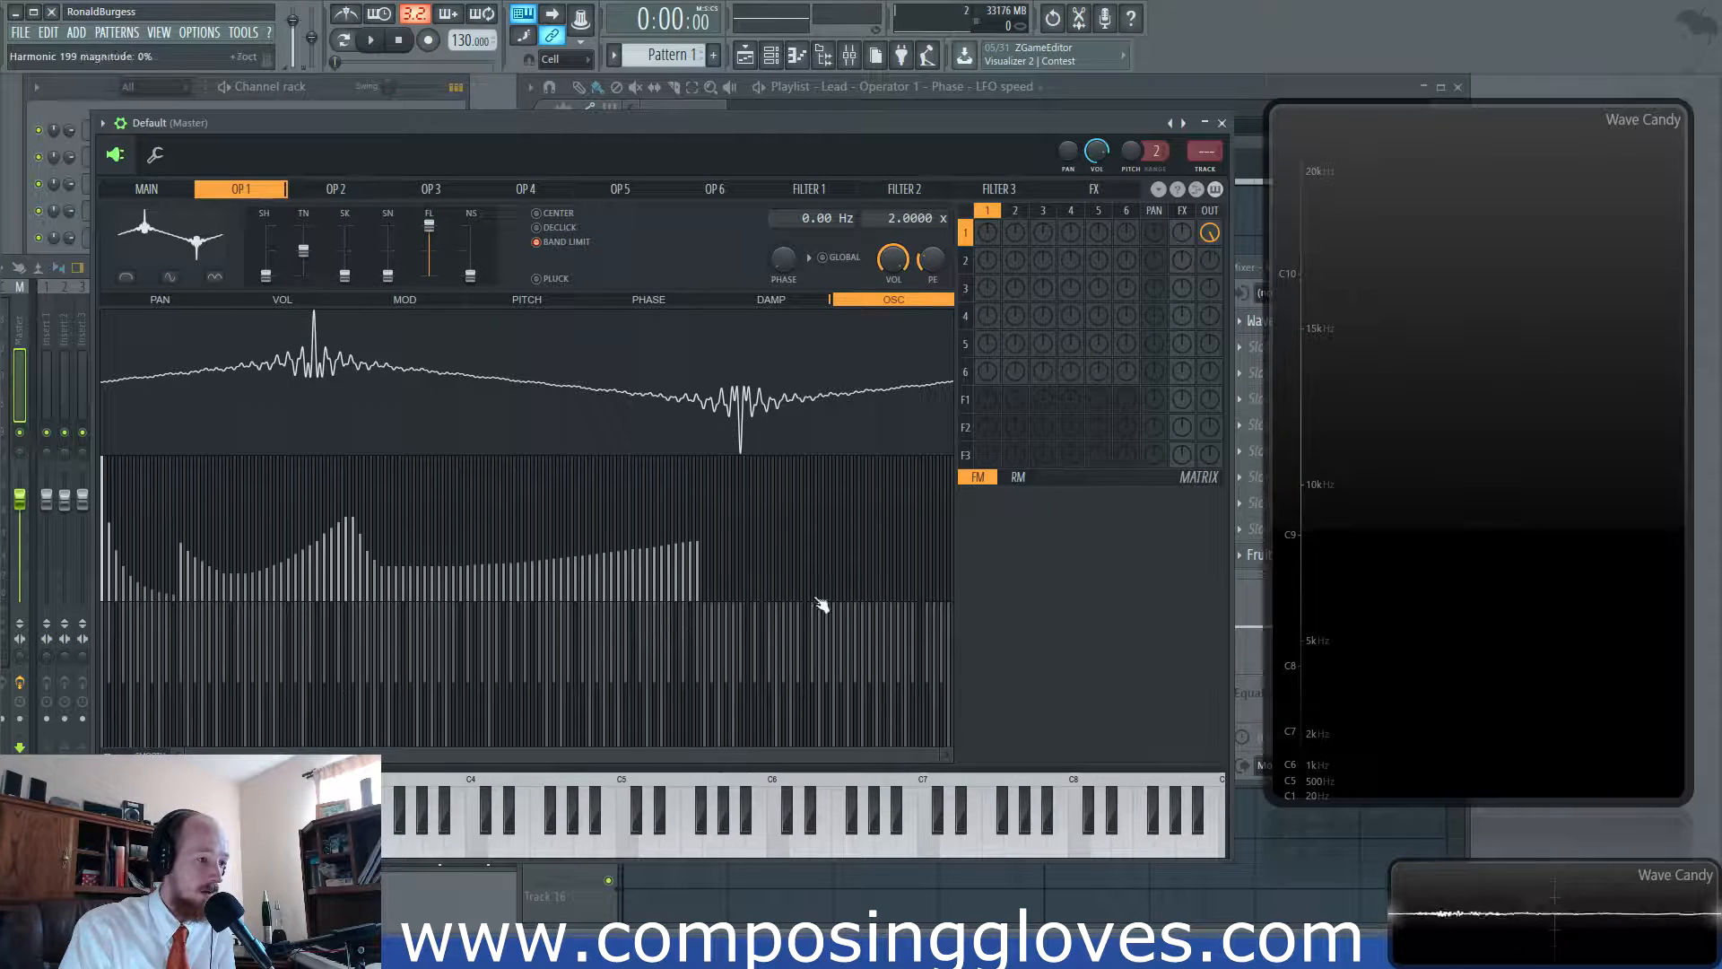
pyautogui.moveTo(767, 608)
pyautogui.mouseDown()
pyautogui.moveTo(850, 528)
pyautogui.moveTo(928, 502)
pyautogui.mouseUp()
pyautogui.moveTo(937, 601)
pyautogui.mouseDown()
pyautogui.moveTo(816, 616)
pyautogui.moveTo(992, 673)
pyautogui.moveTo(646, 677)
pyautogui.mouseUp()
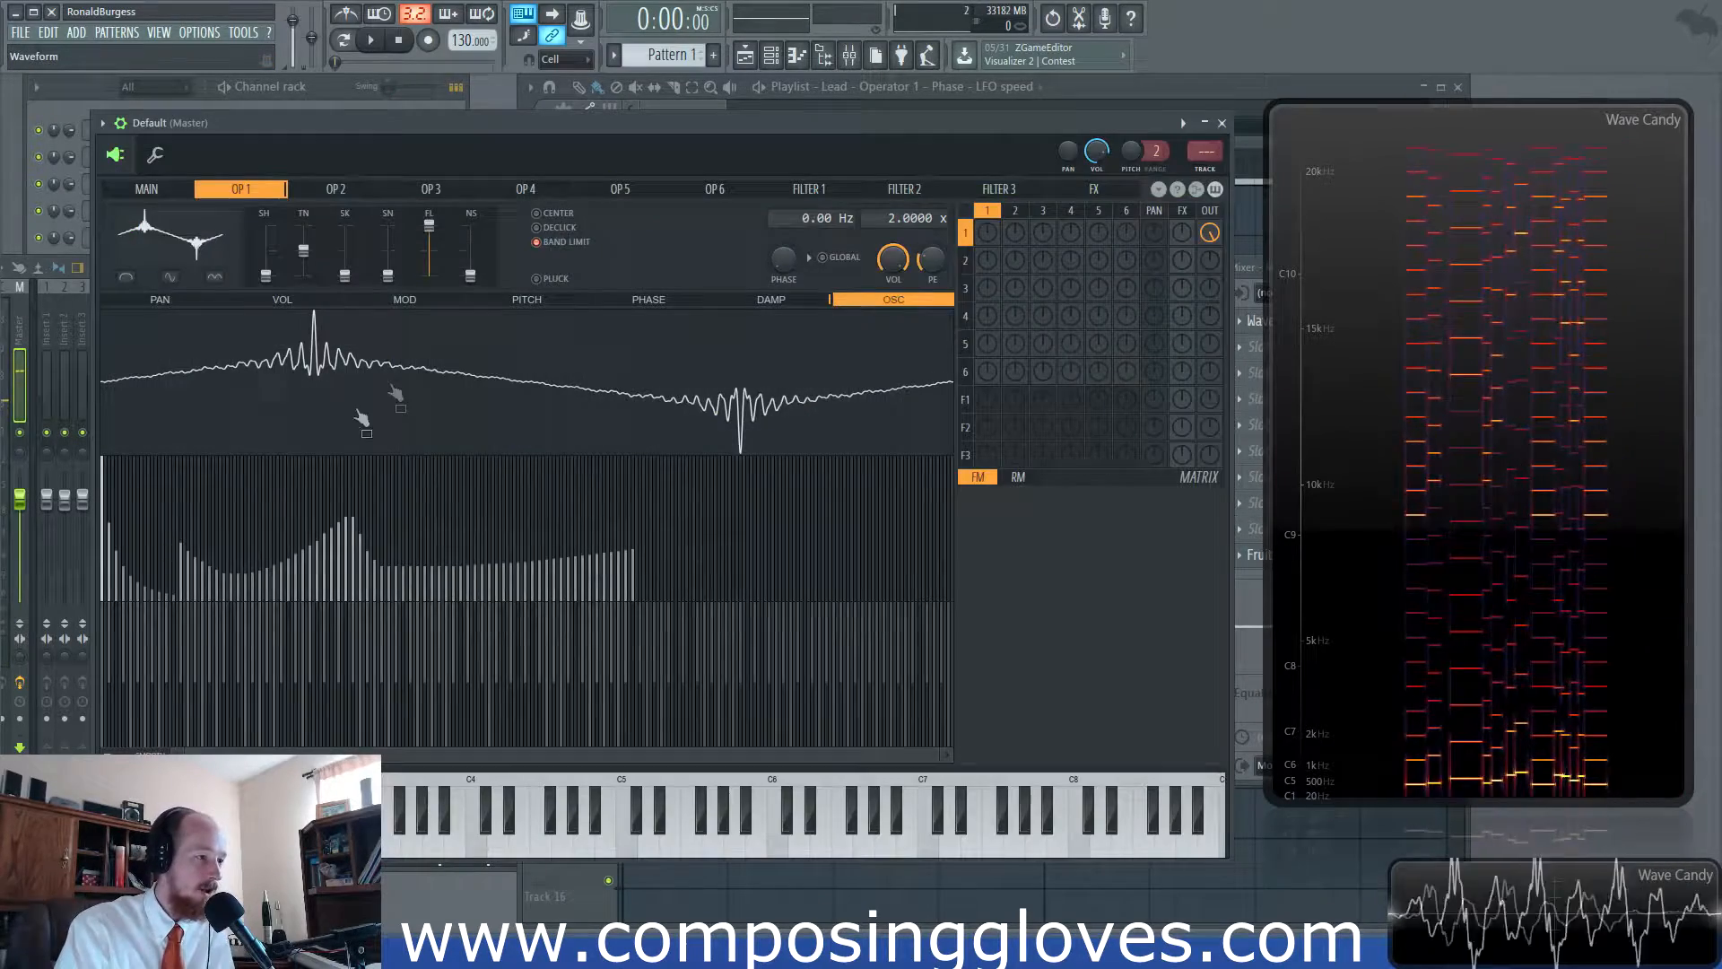
# Export operator 1's waveform shape as an audio clip to playlist Track 14 and return to the Sytrus window.
pyautogui.moveTo(389, 388); pyautogui.dragTo(800, 818)
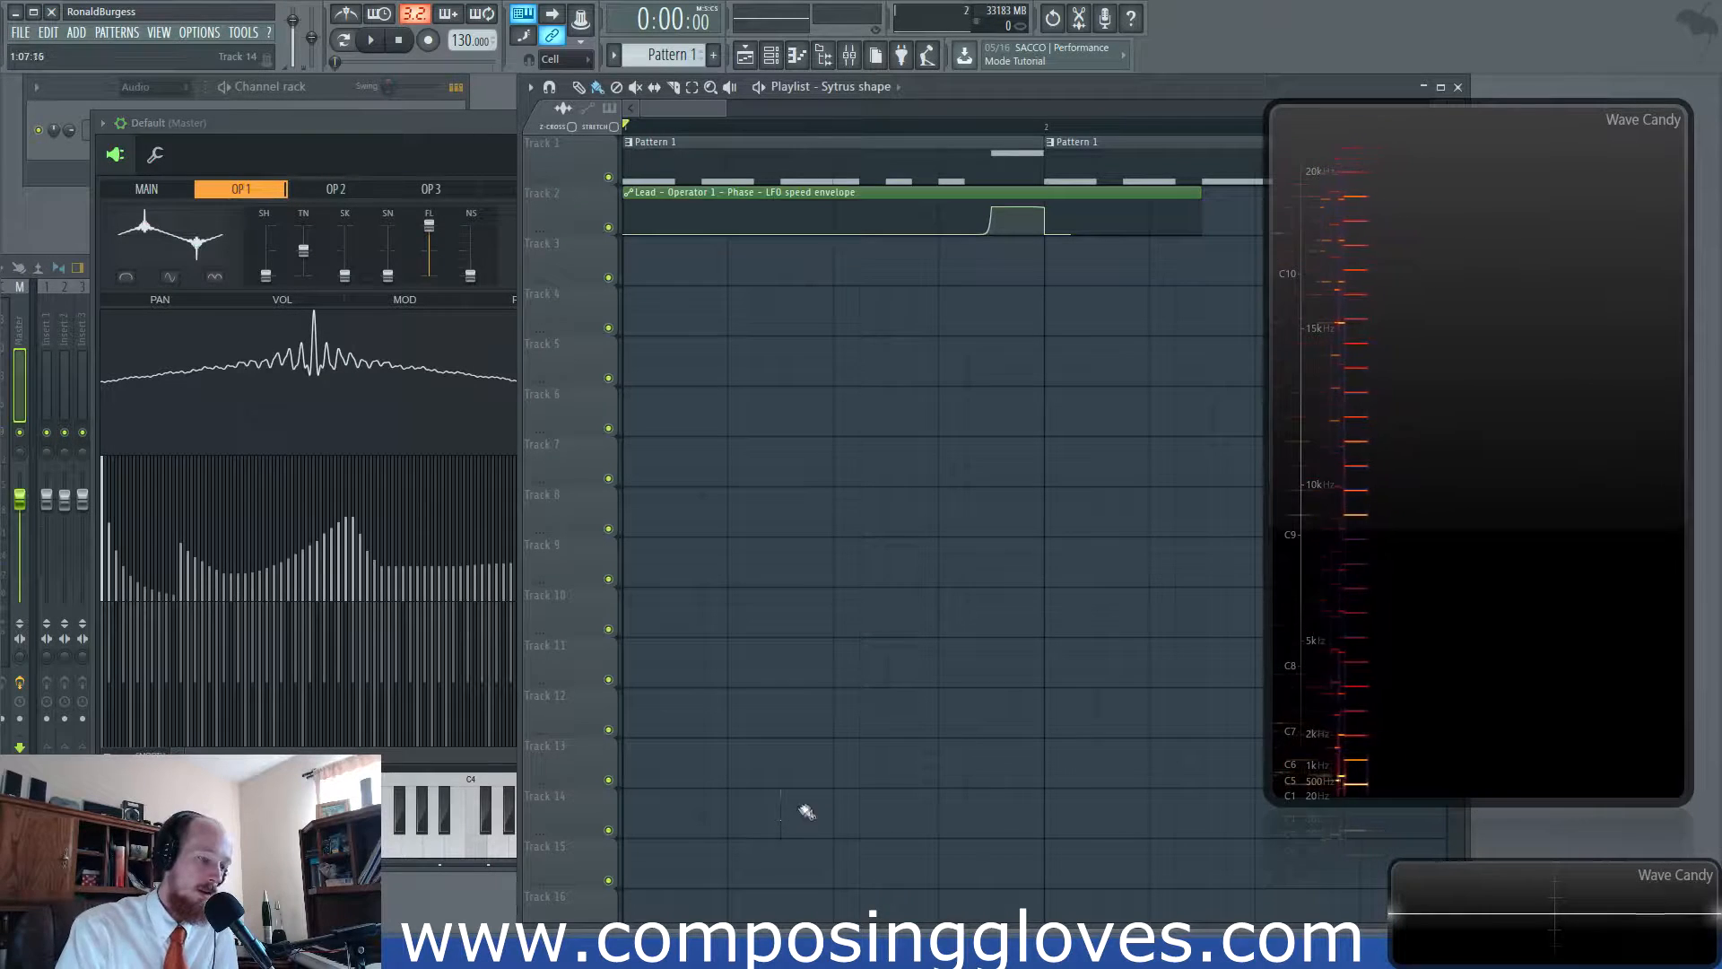
pyautogui.scroll(5, 809, 818)
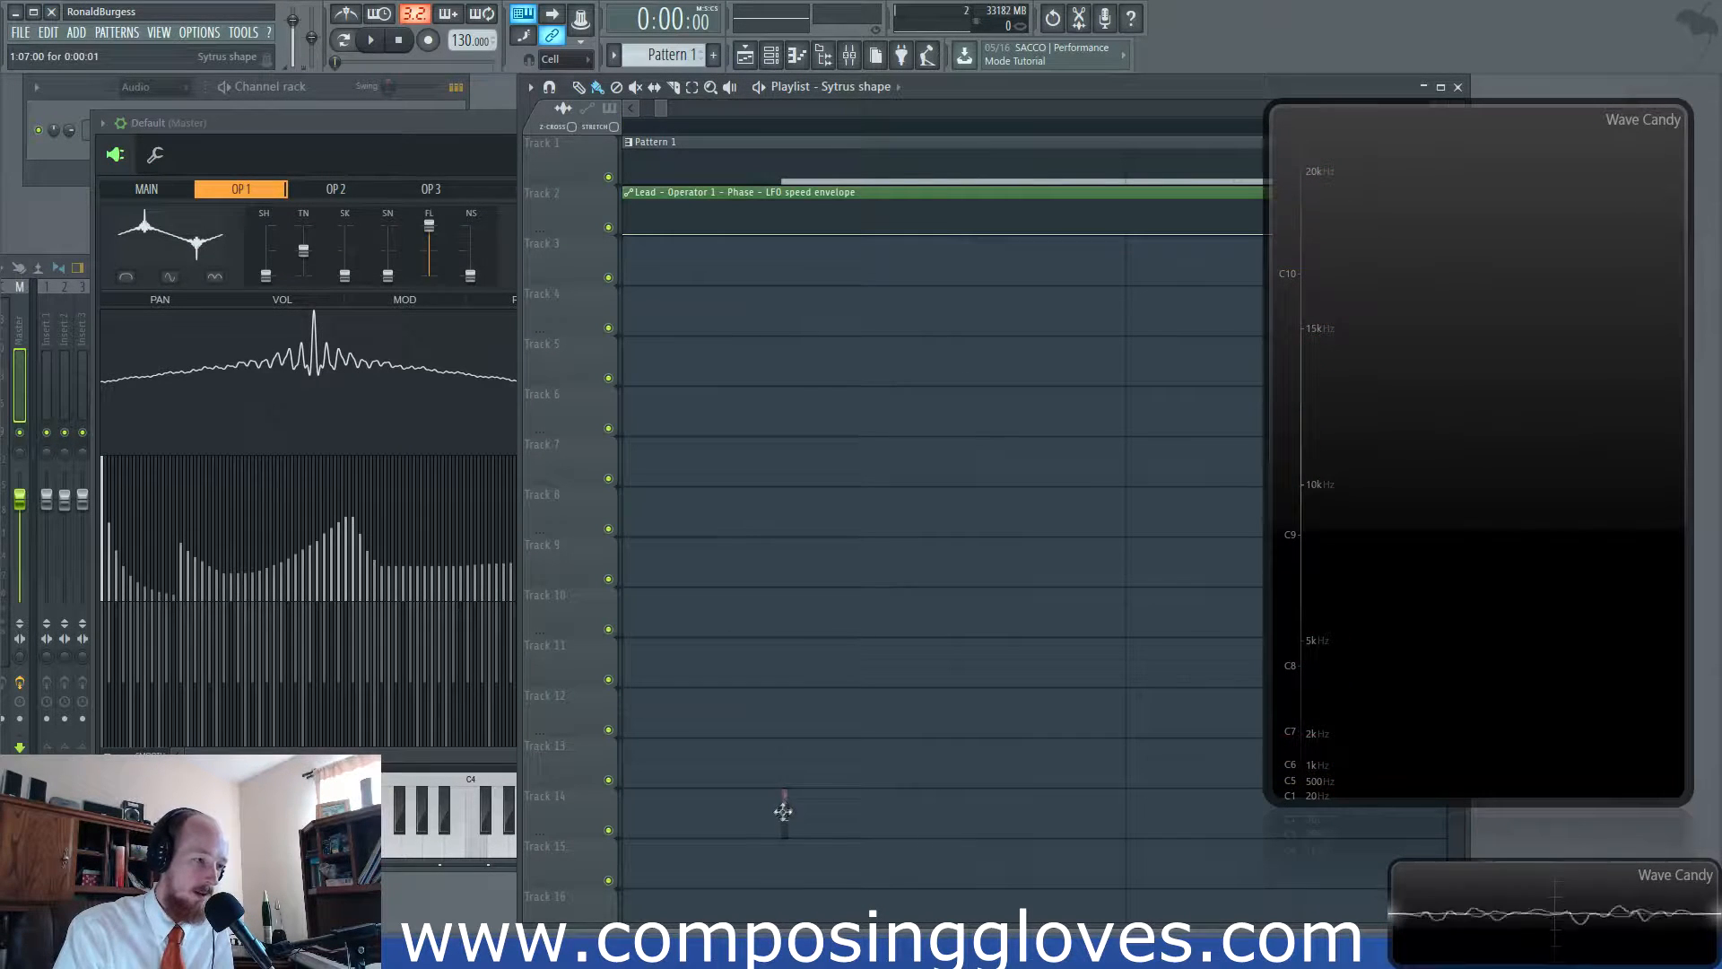
pyautogui.click(319, 136)
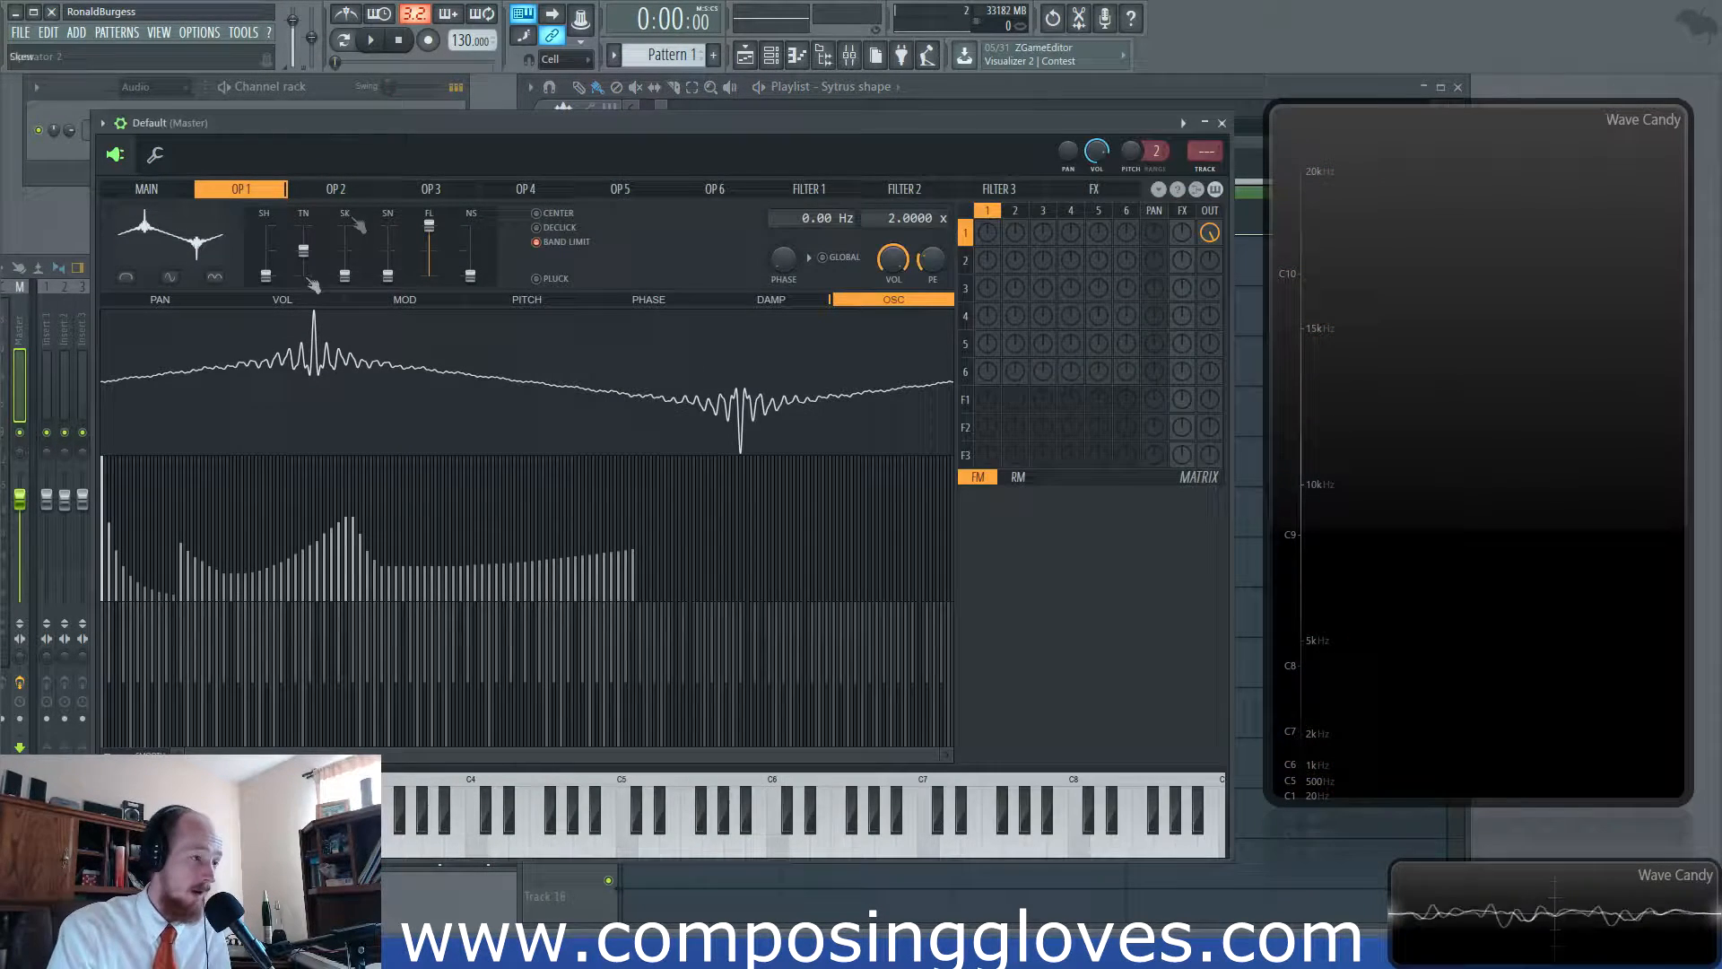
# Set the harmonics lock of operator 1 to None.
pyautogui.rightClick(115, 637)
pyautogui.moveTo(210, 701)
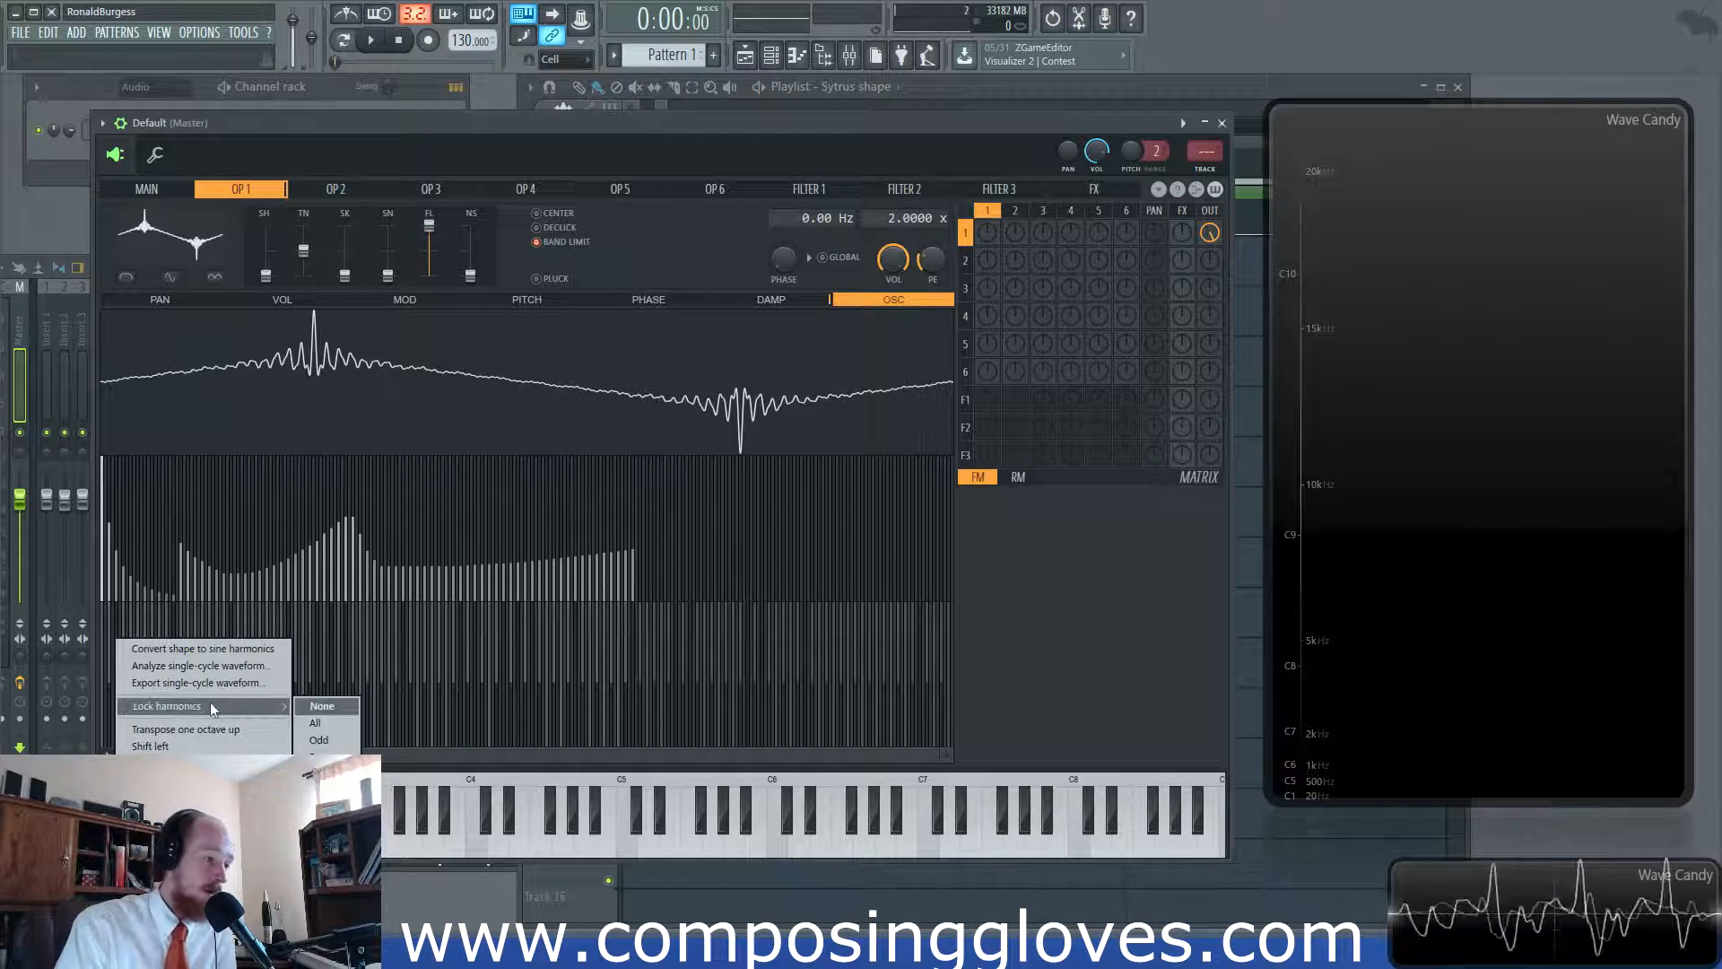
pyautogui.press('Escape')
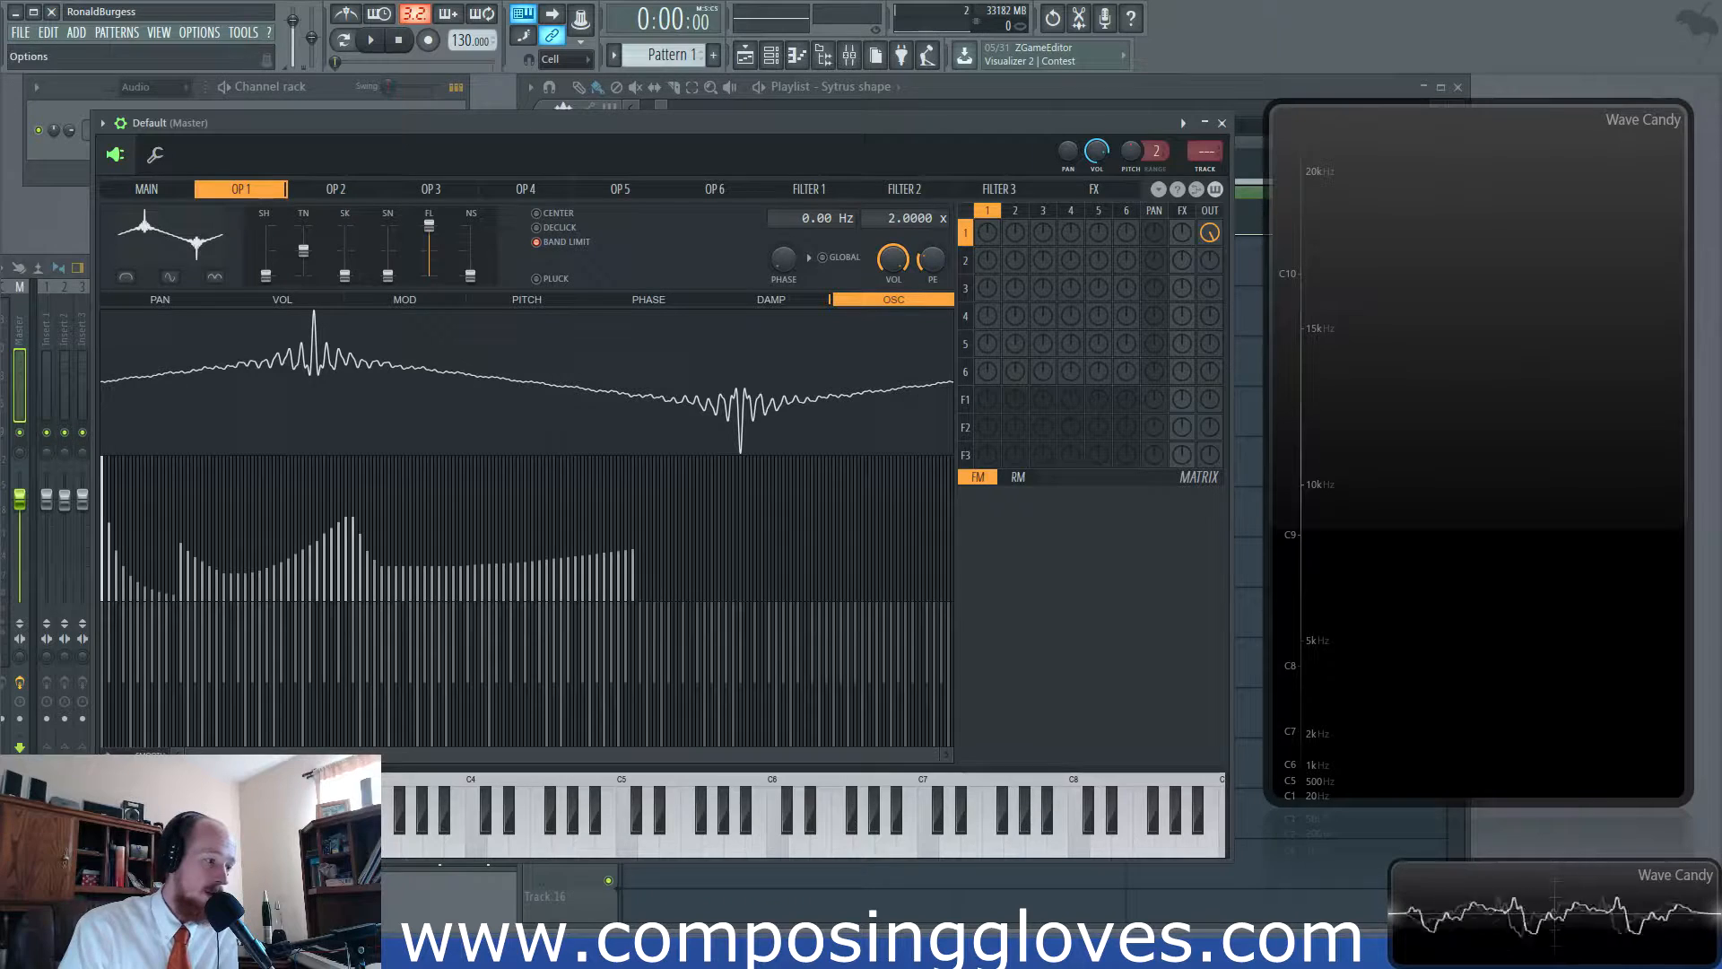
pyautogui.rightClick(115, 637)
pyautogui.click(334, 709)
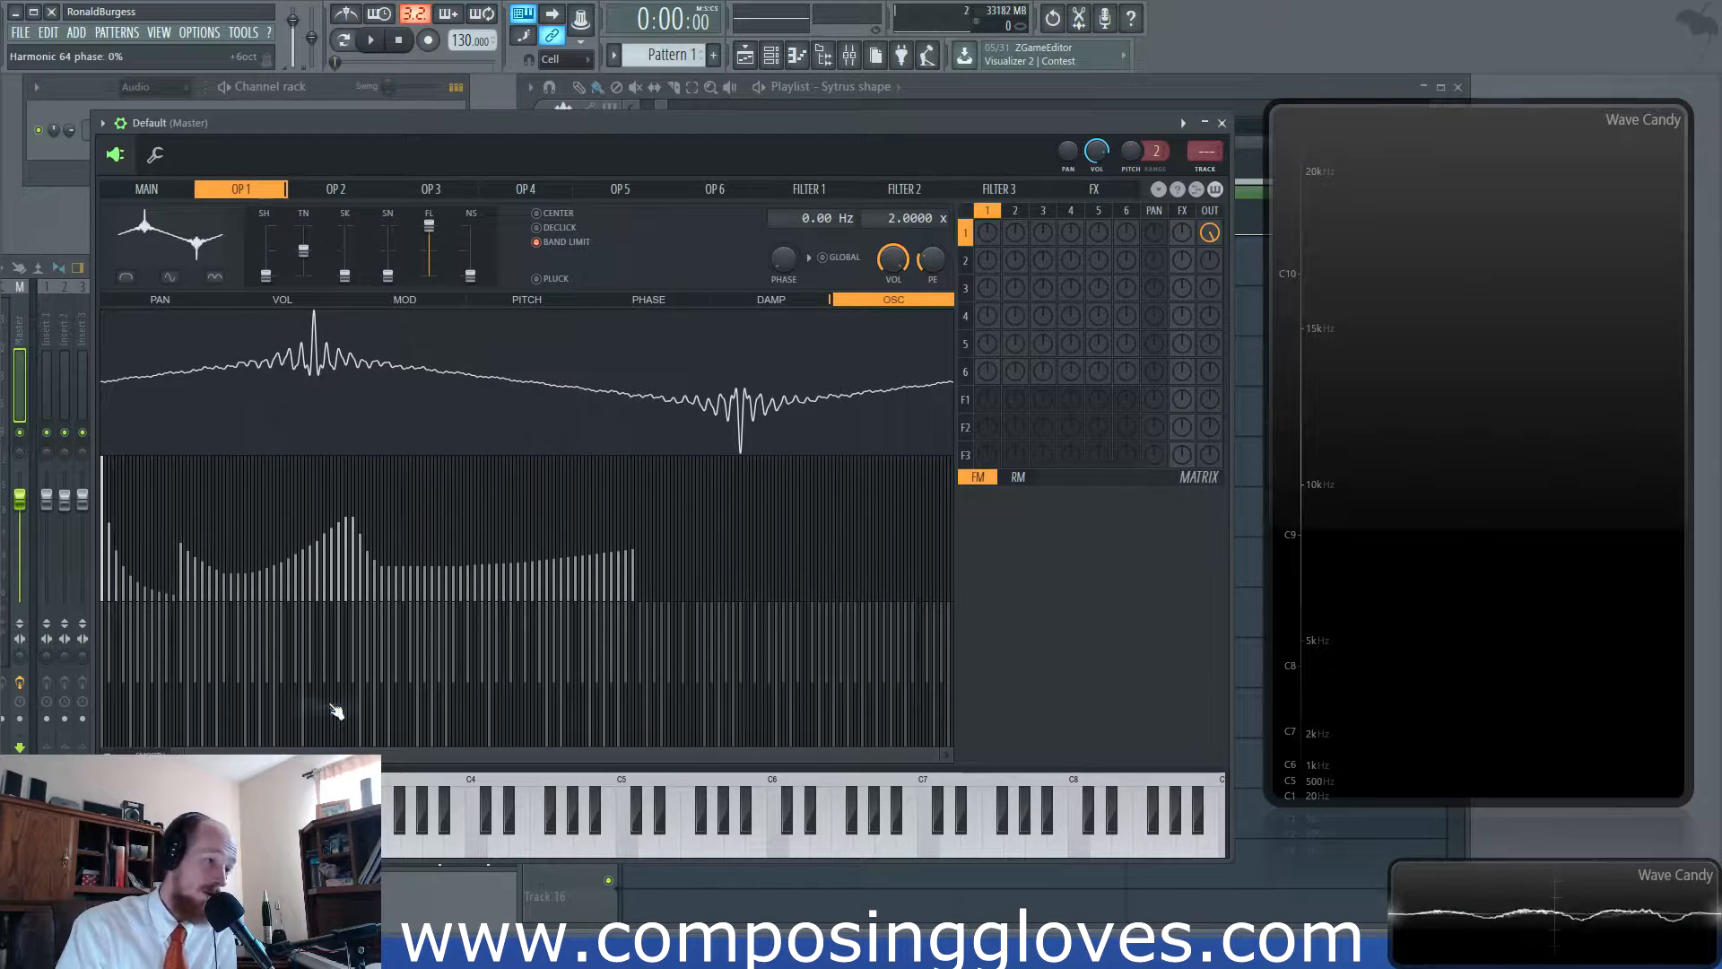
# Redraw operator 1's low-to-middle harmonic magnitudes as a lower continuous band and shape the phases into a broad curve.
pyautogui.moveTo(520, 598); pyautogui.dragTo(208, 579)
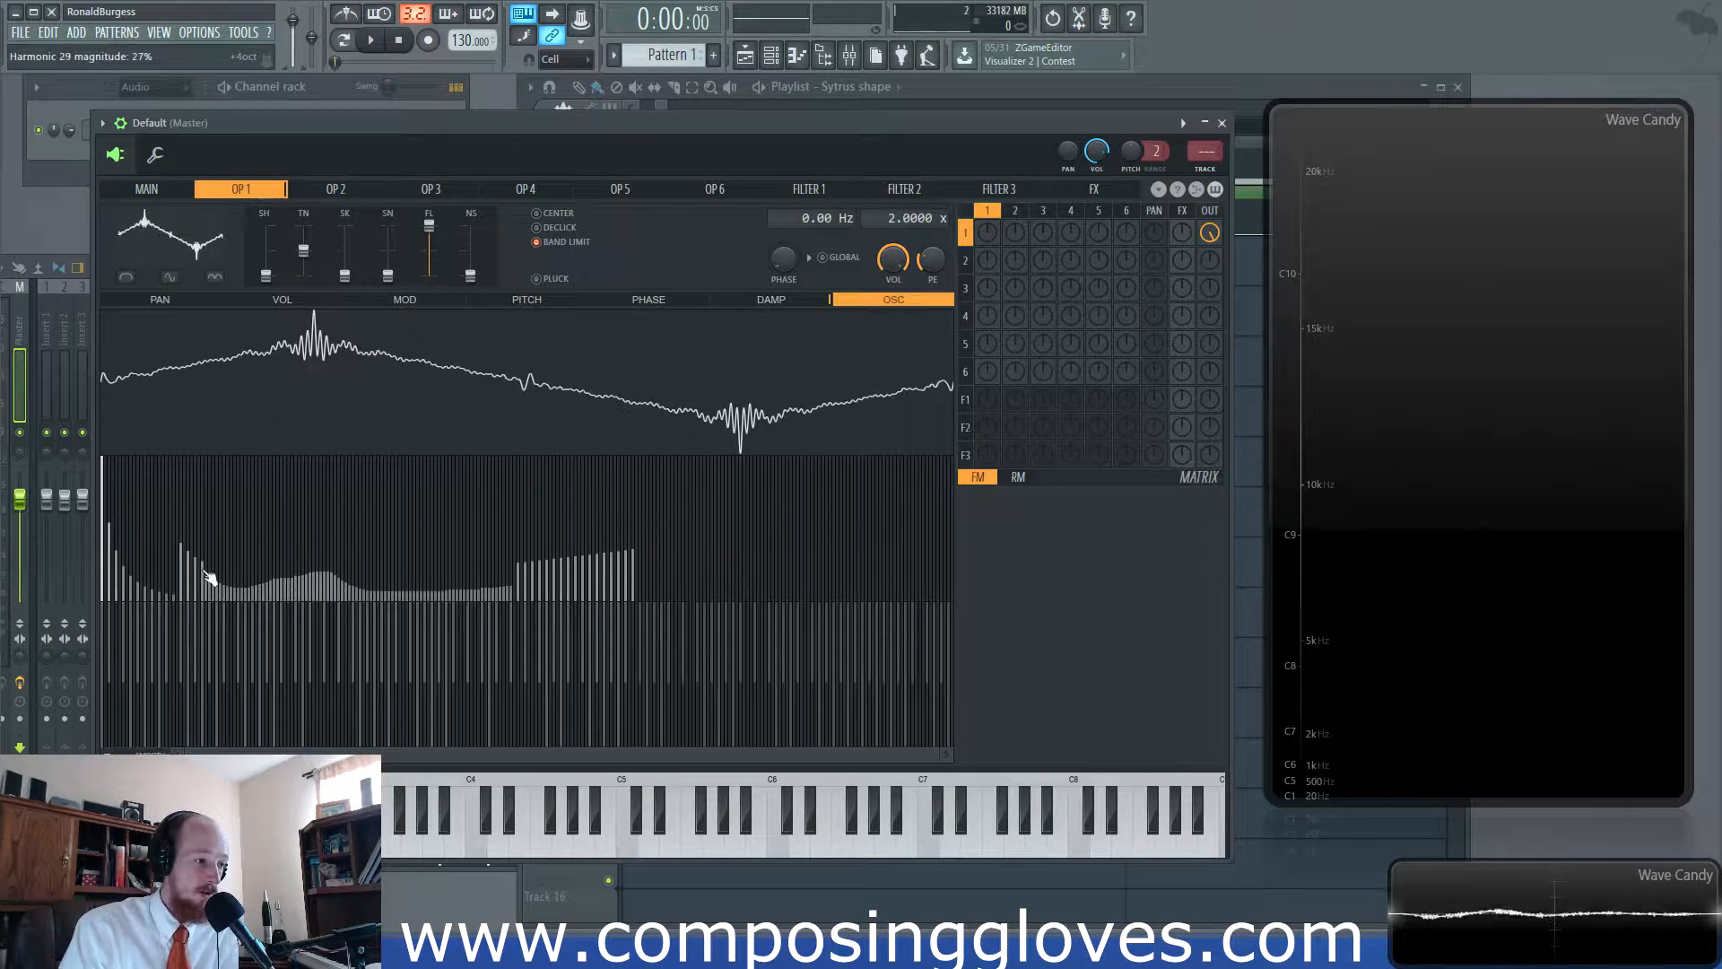
pyautogui.moveTo(325, 658)
pyautogui.mouseDown()
pyautogui.moveTo(730, 627)
pyautogui.moveTo(143, 676)
pyautogui.moveTo(321, 646)
pyautogui.mouseUp()
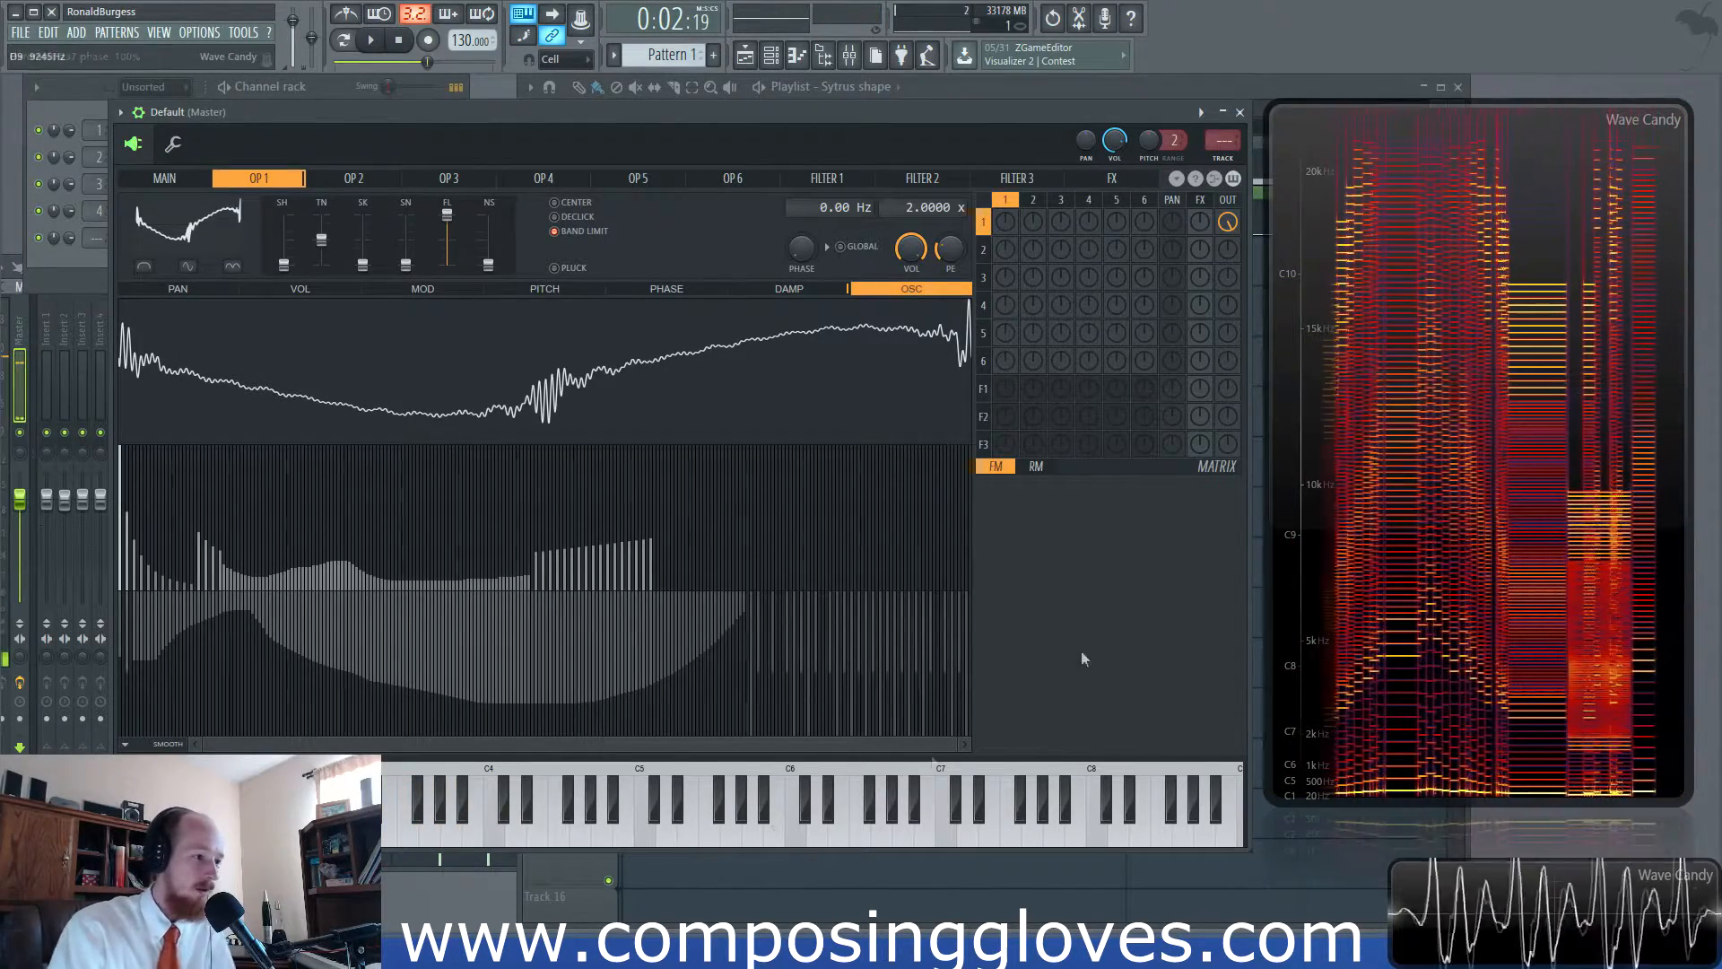
# Transpose operator 1's harmonics one octave up.
pyautogui.click(125, 744)
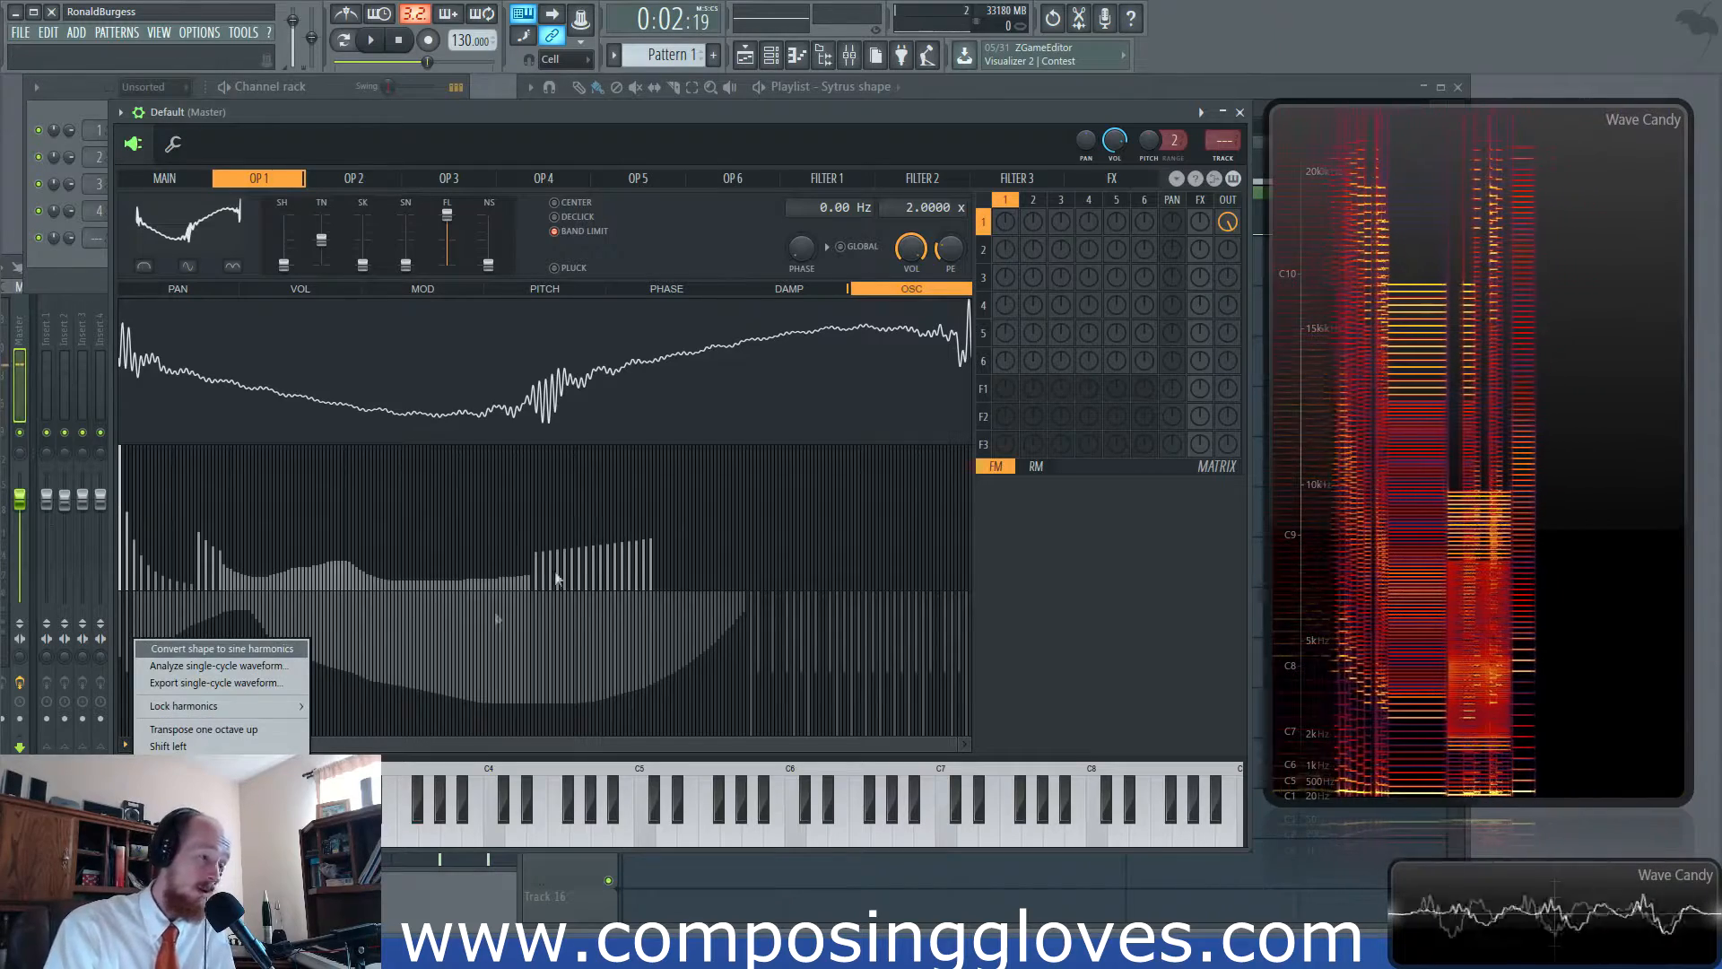
pyautogui.click(280, 729)
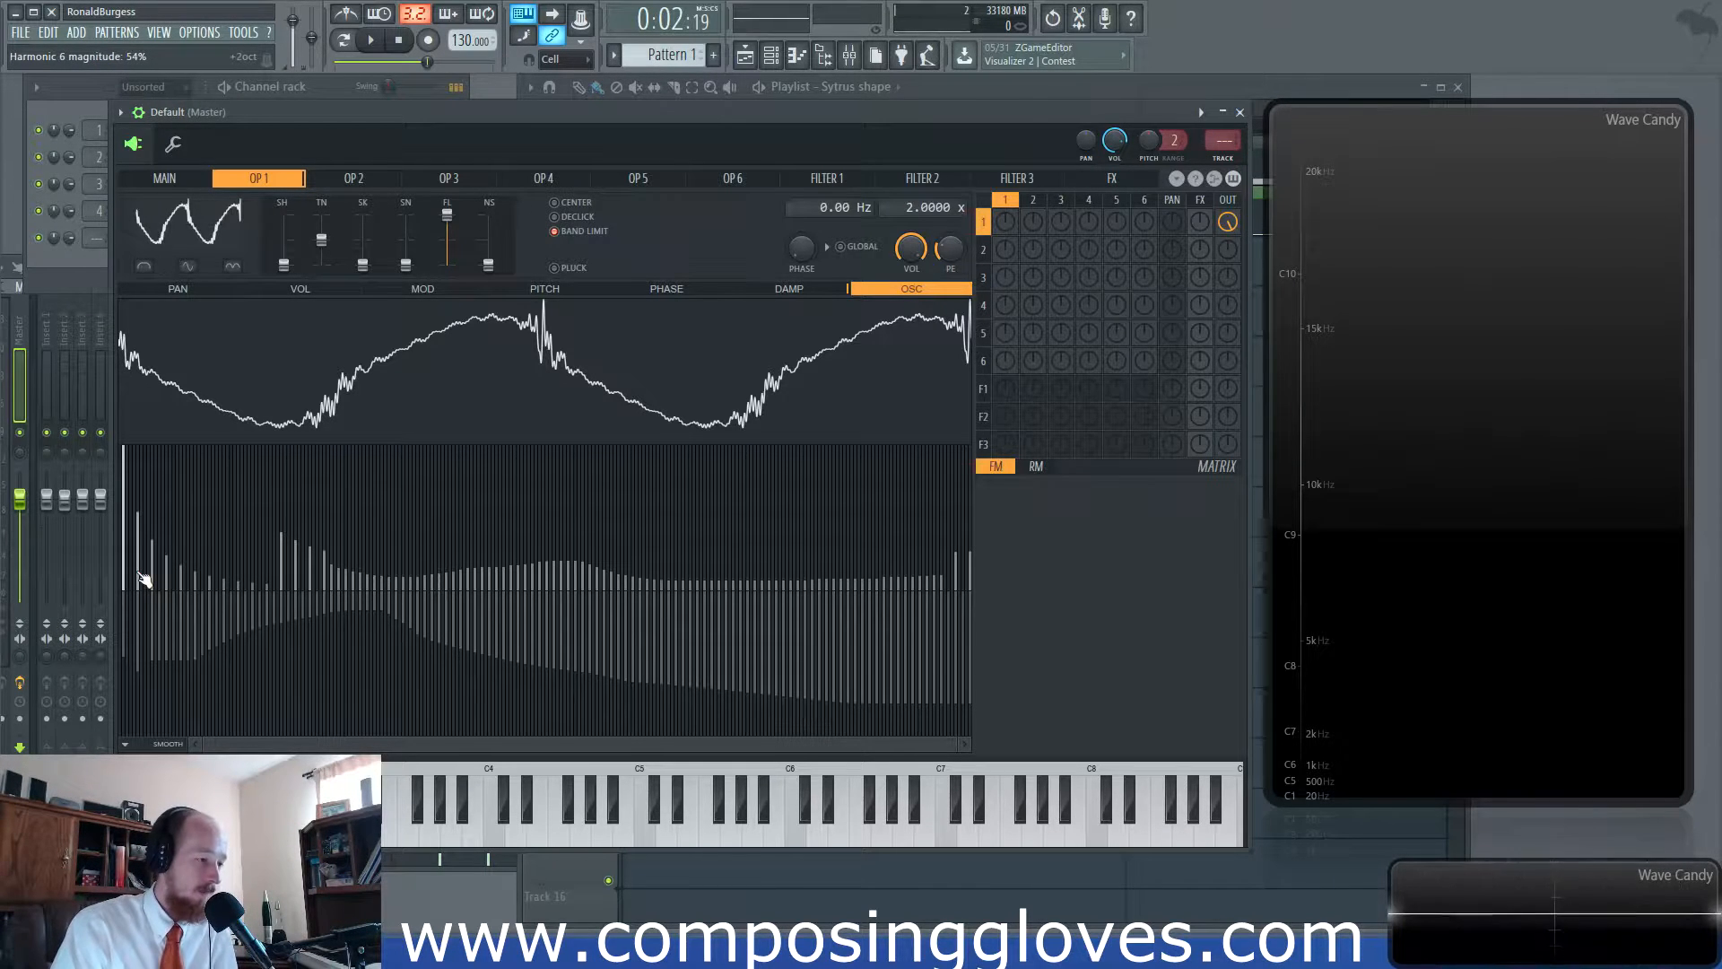
pyautogui.click(125, 744)
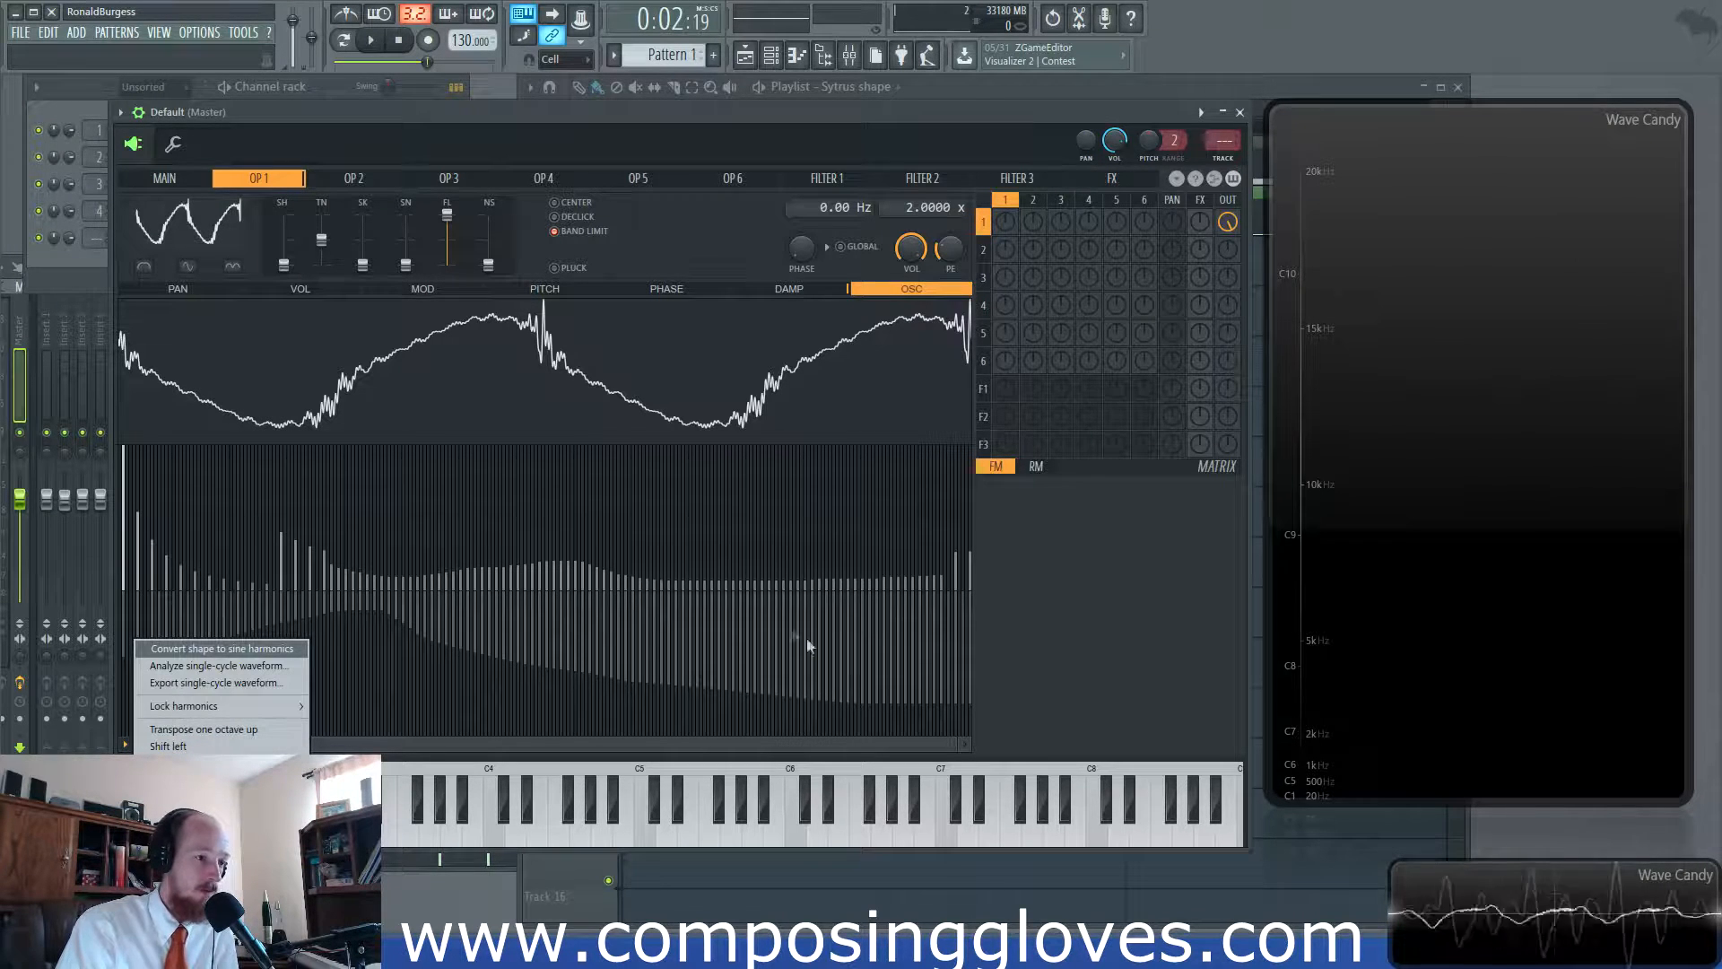
pyautogui.click(666, 743)
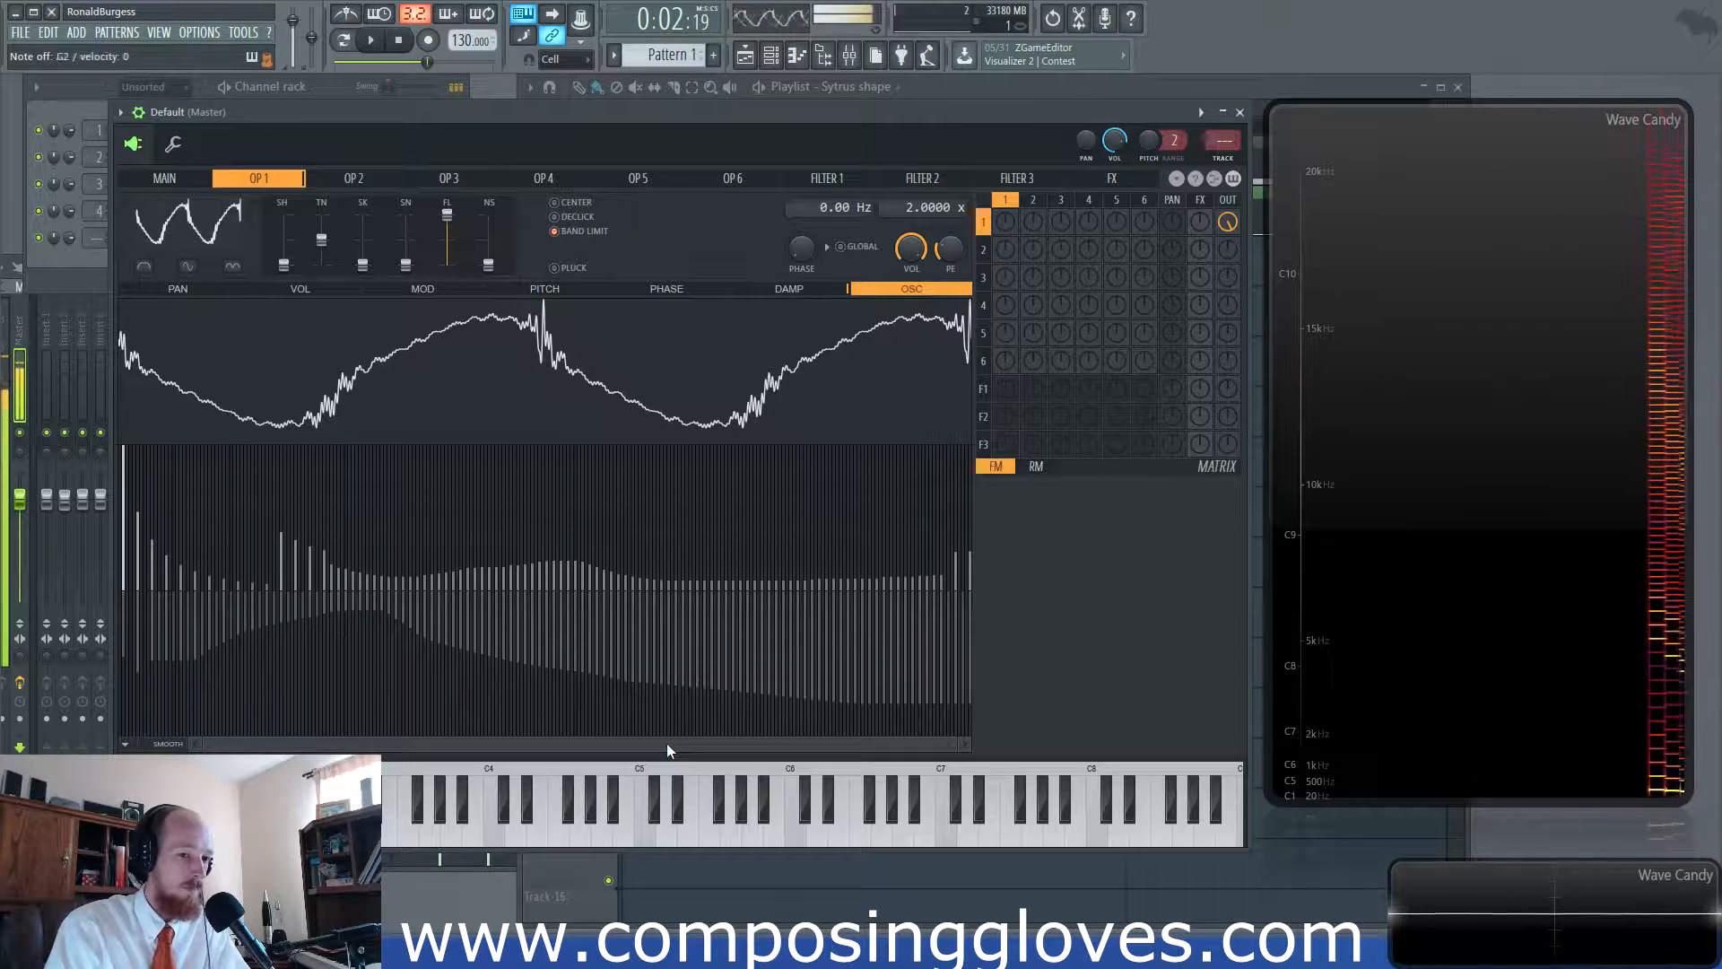
# Transpose operator 1's harmonics up by another octave.
pyautogui.click(124, 743)
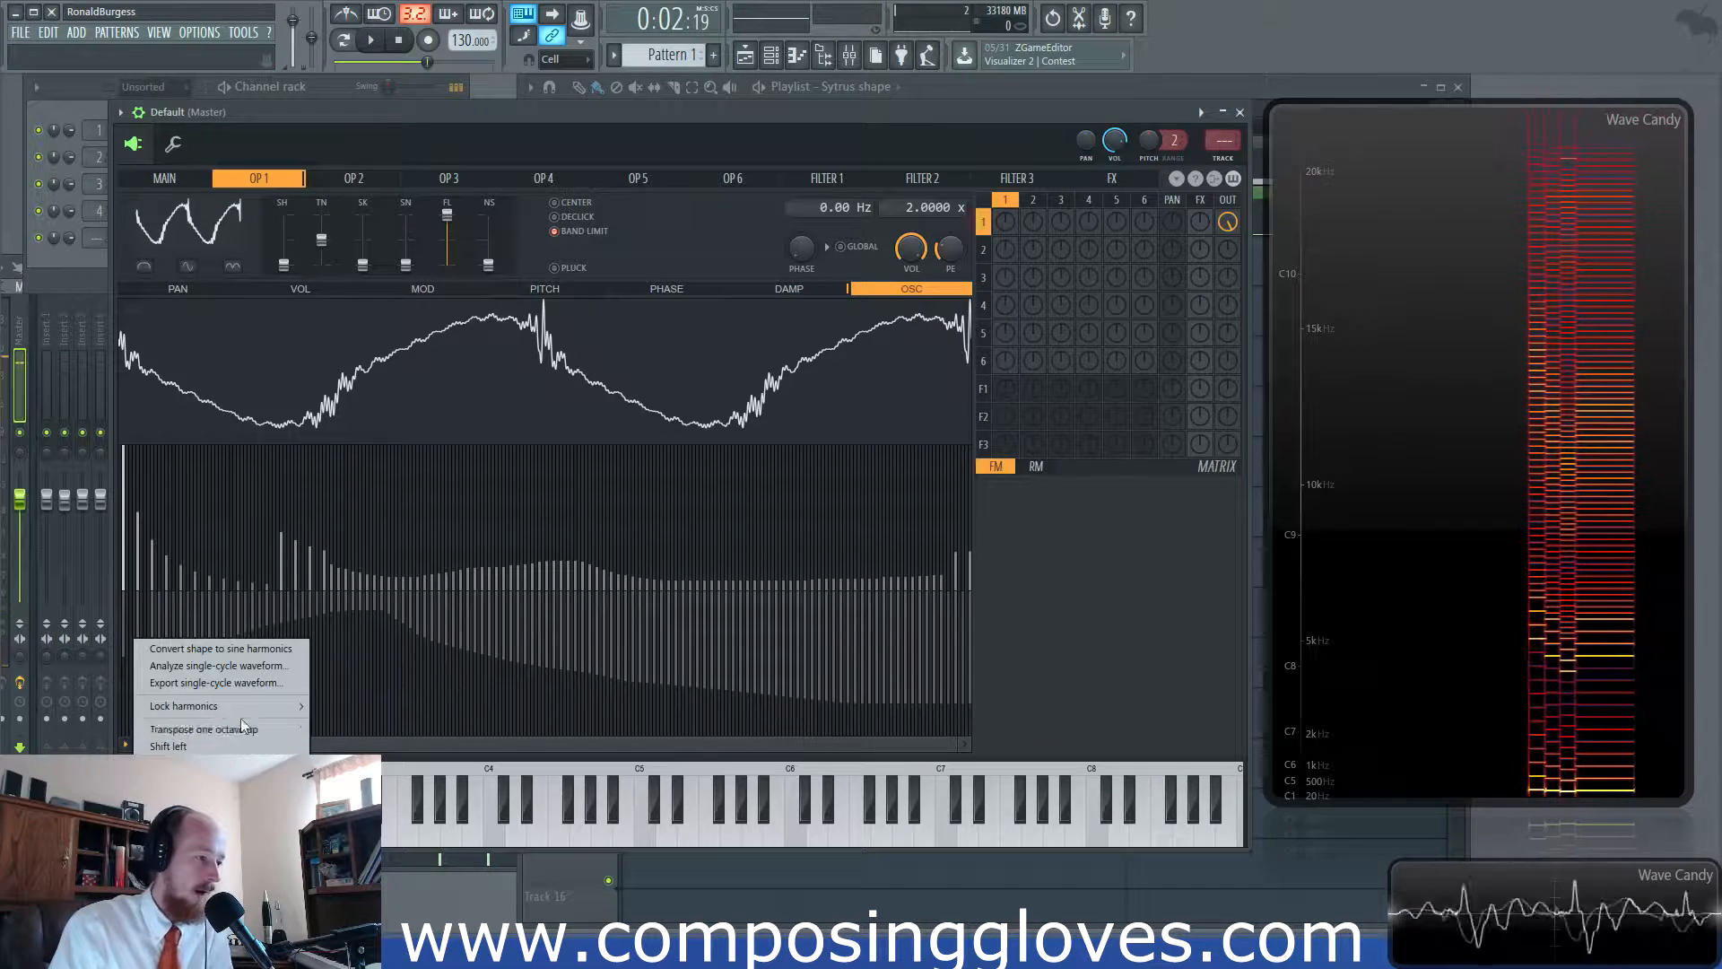
pyautogui.click(241, 728)
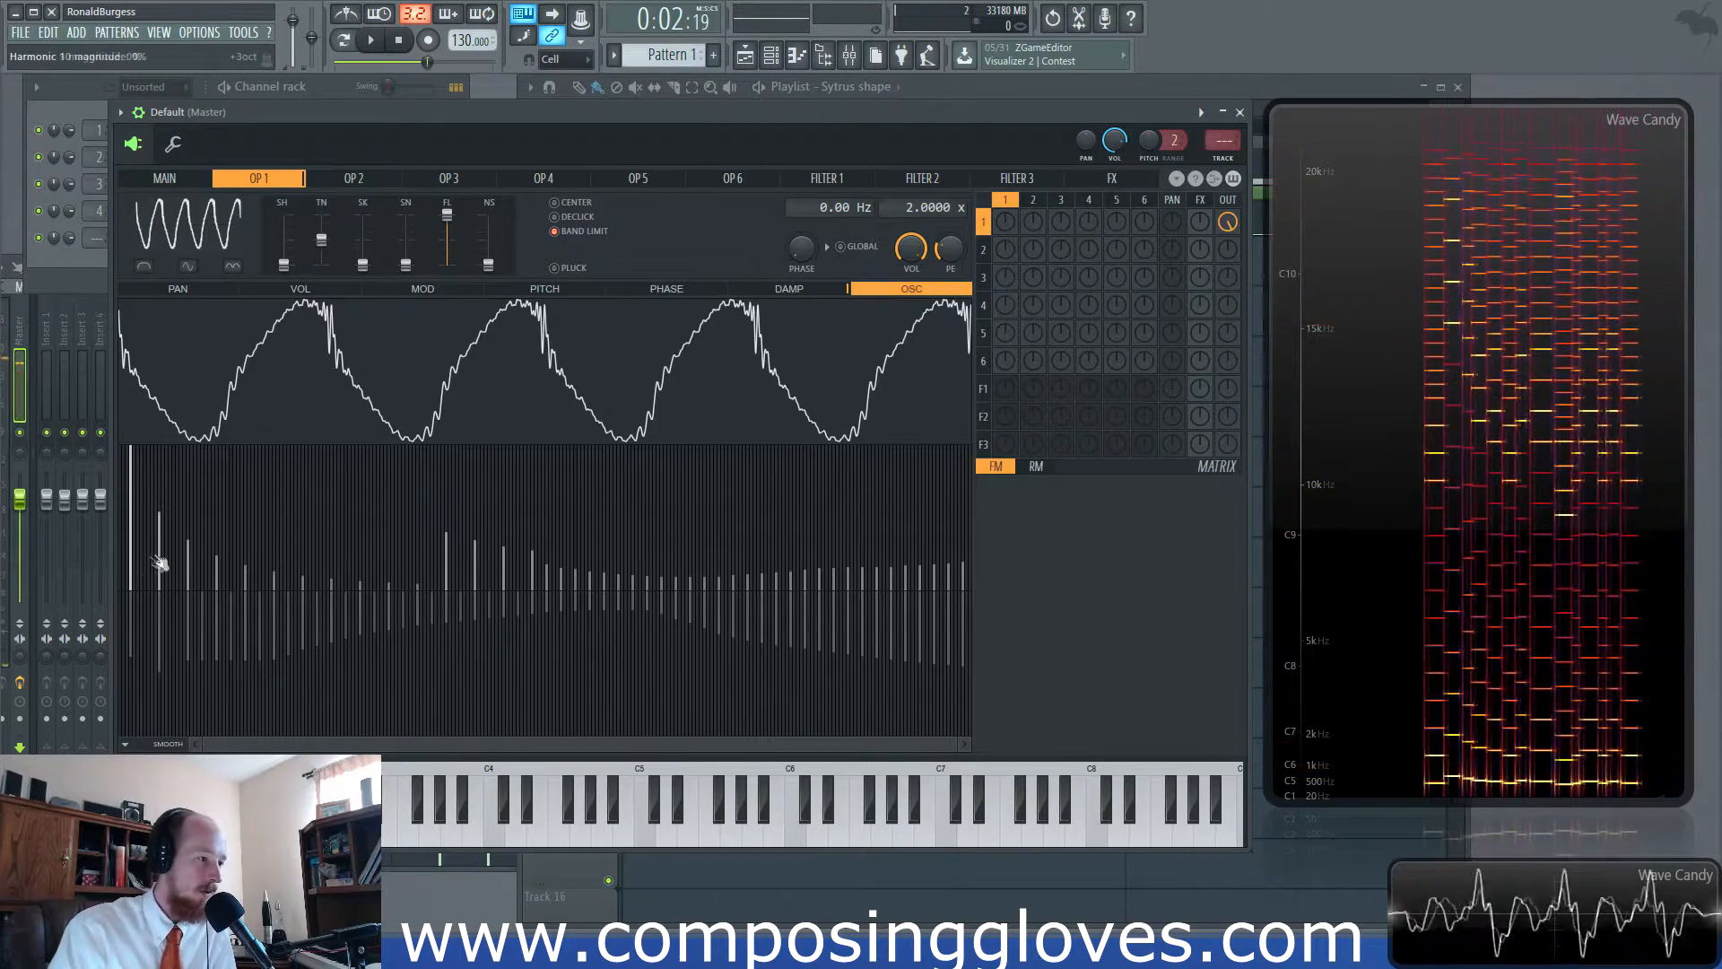
# Level the lowest harmonics' magnitudes to one equal height and transpose the edited harmonics up an octave.
pyautogui.moveTo(159, 552); pyautogui.dragTo(119, 550)
pyautogui.click(125, 743)
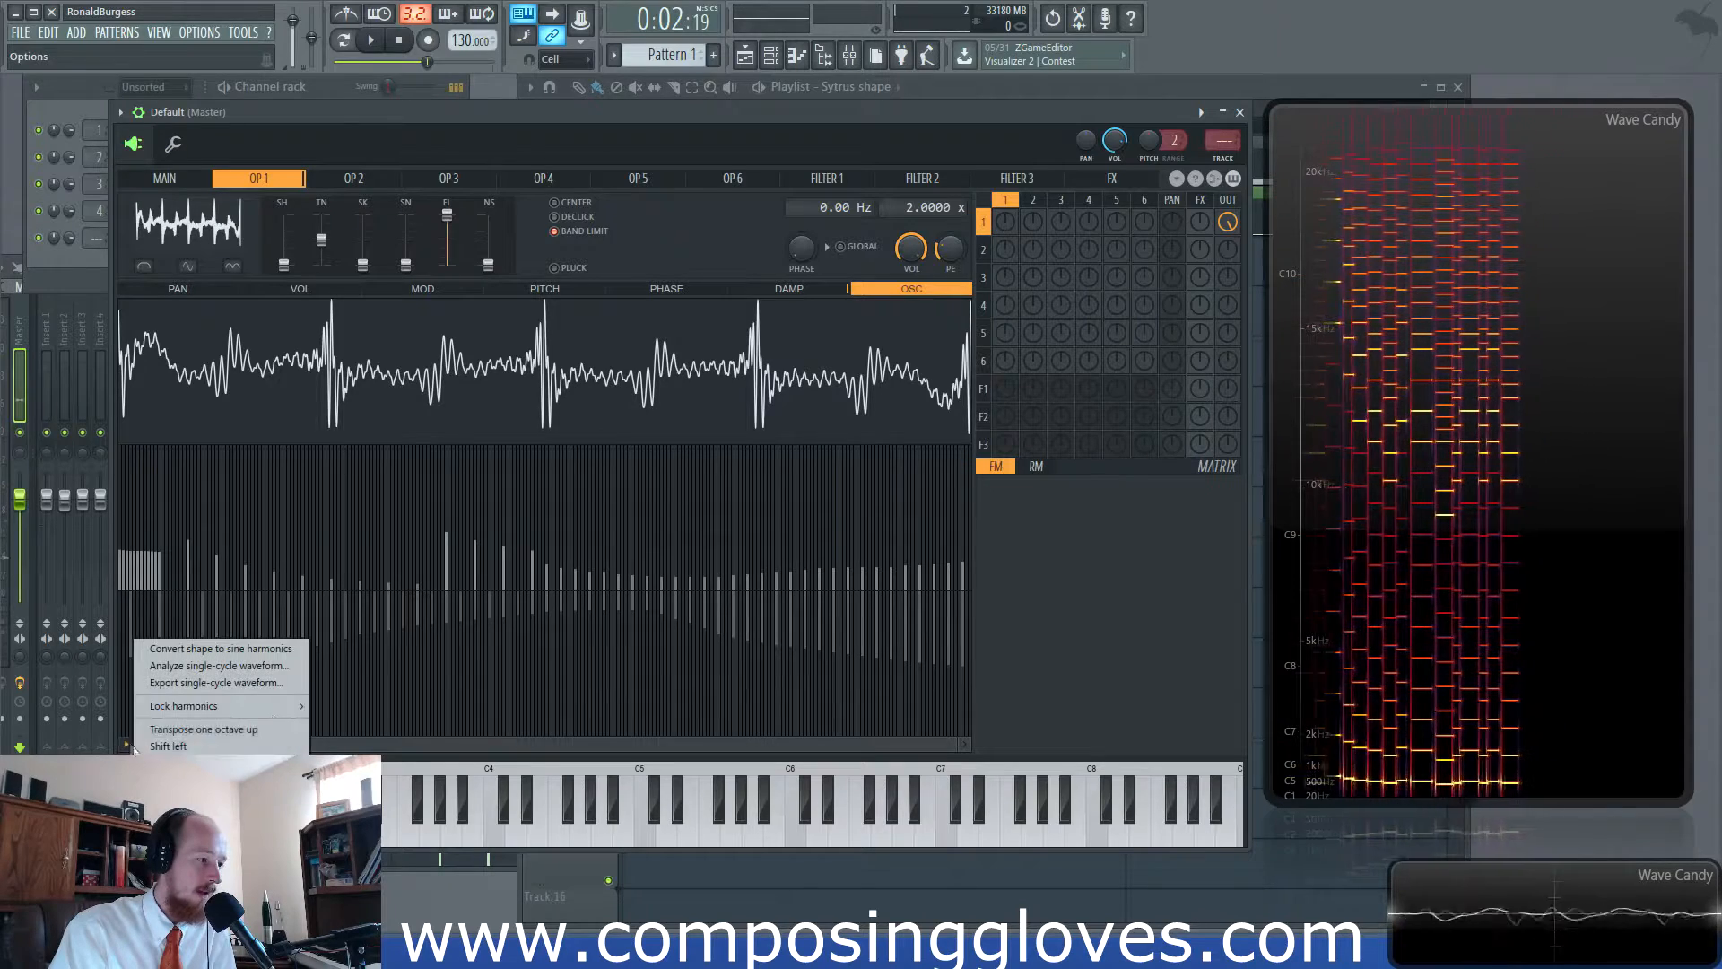
pyautogui.click(264, 729)
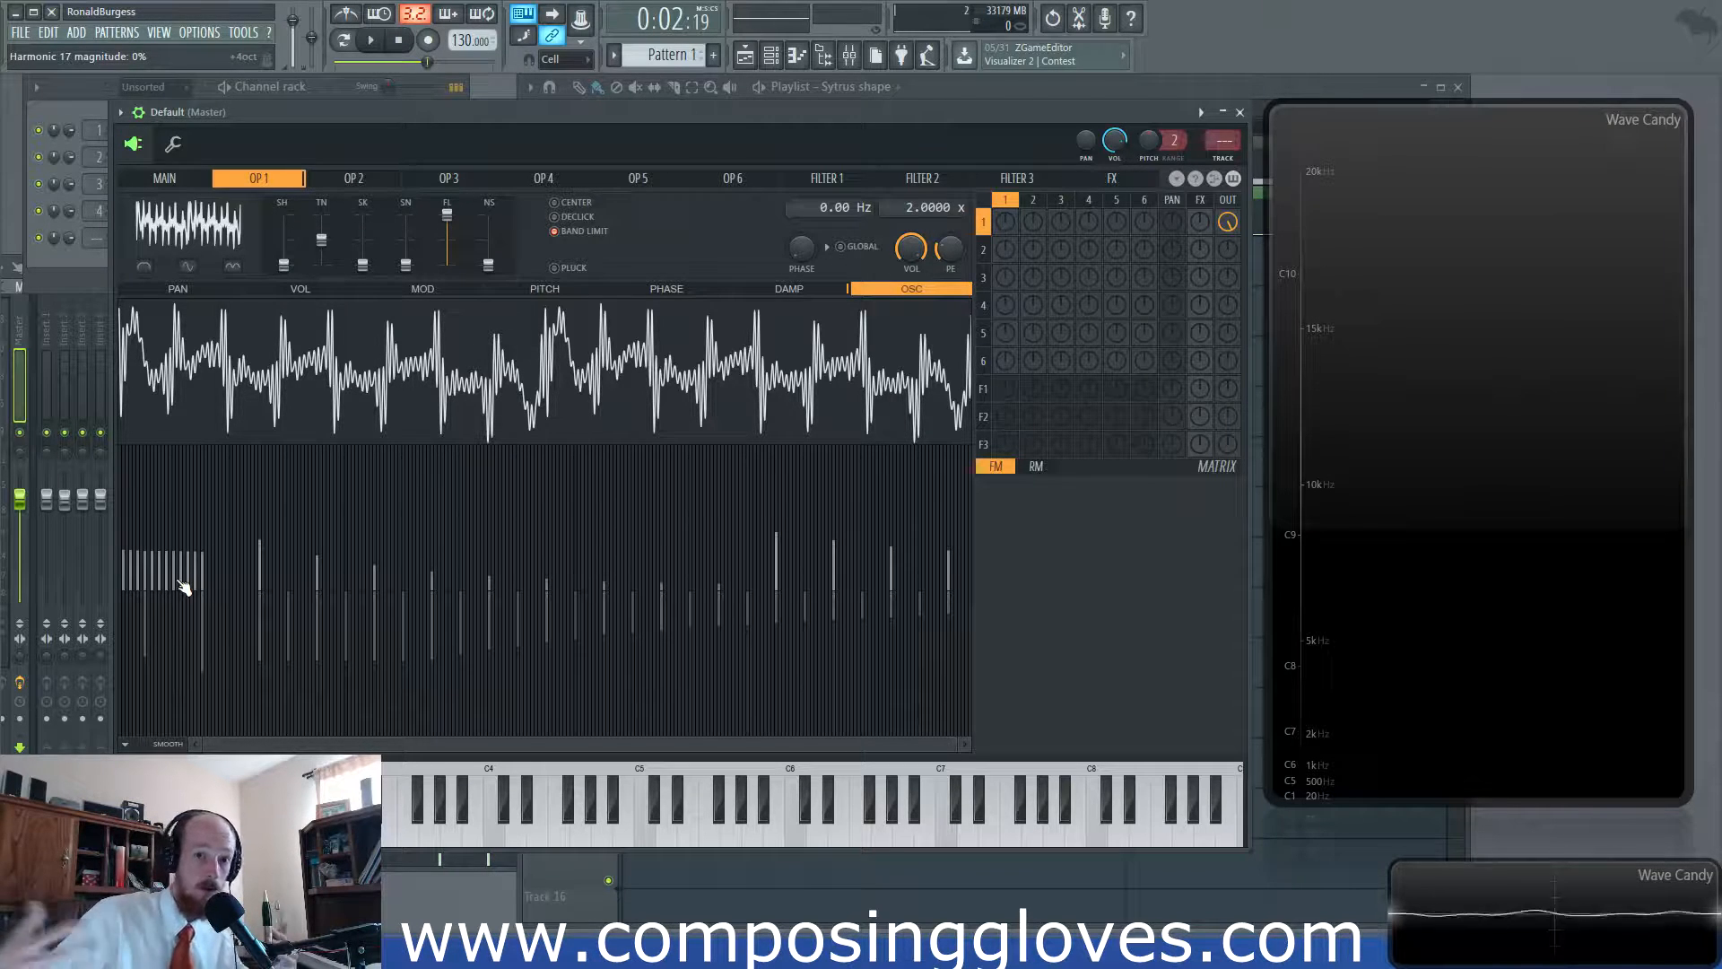
# Shift operator 1's harmonics to the left five times.
pyautogui.click(124, 744)
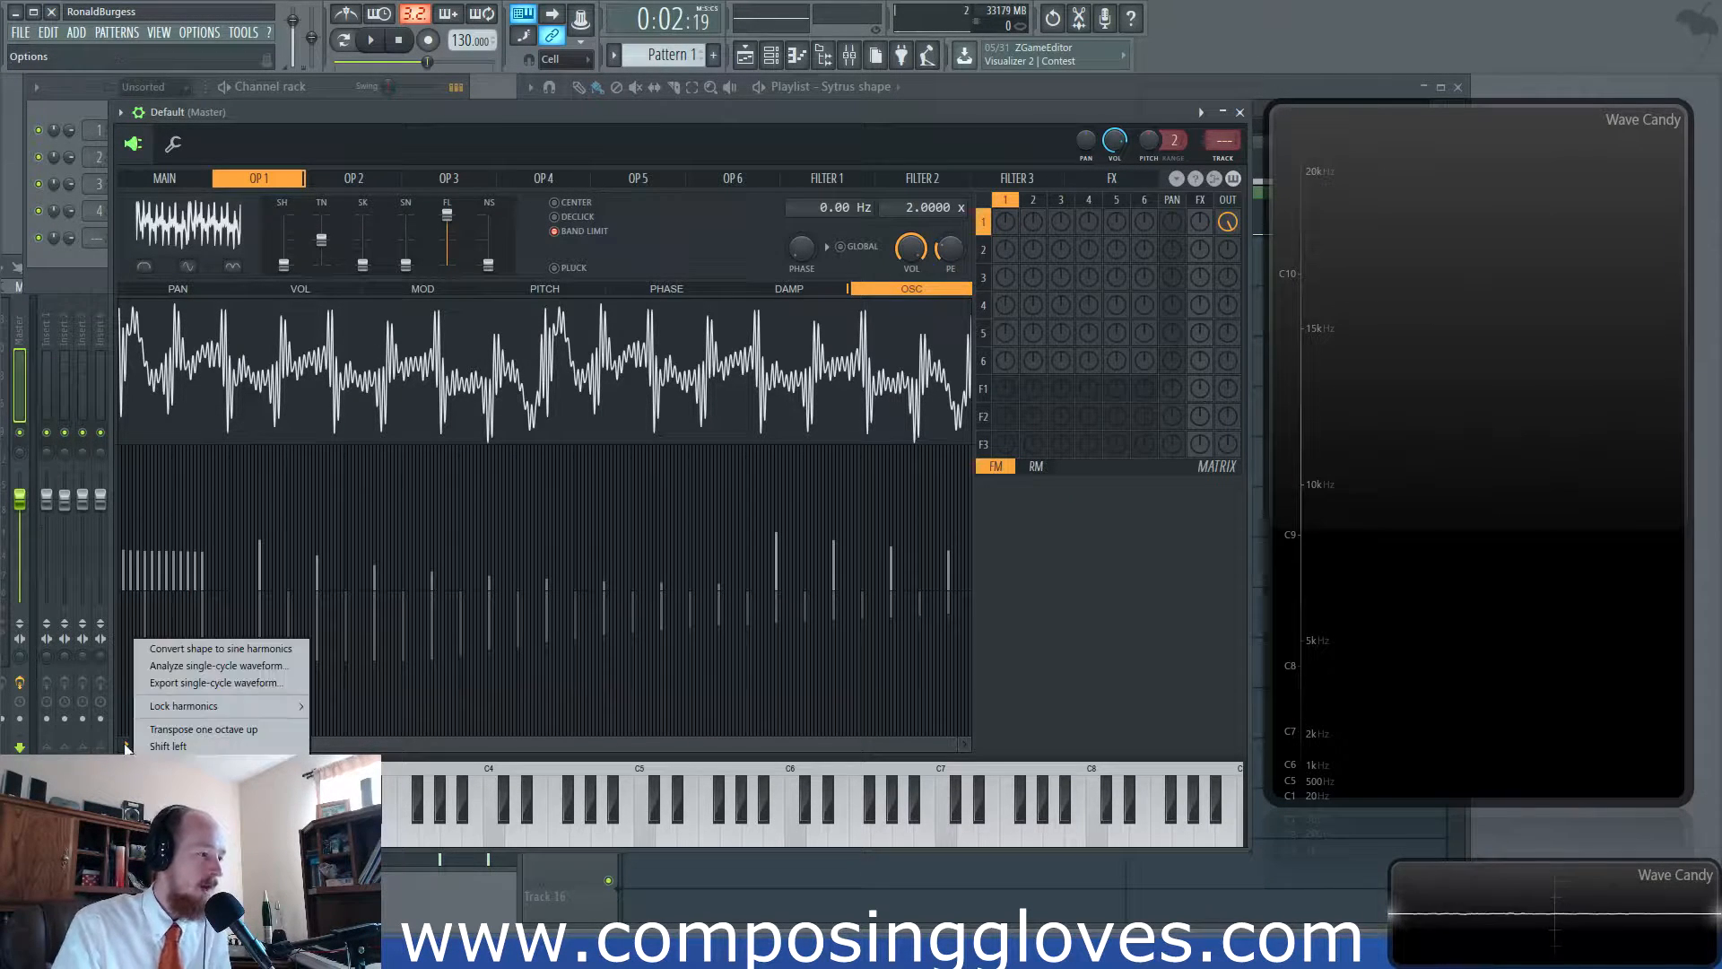
pyautogui.click(260, 748)
pyautogui.click(125, 743)
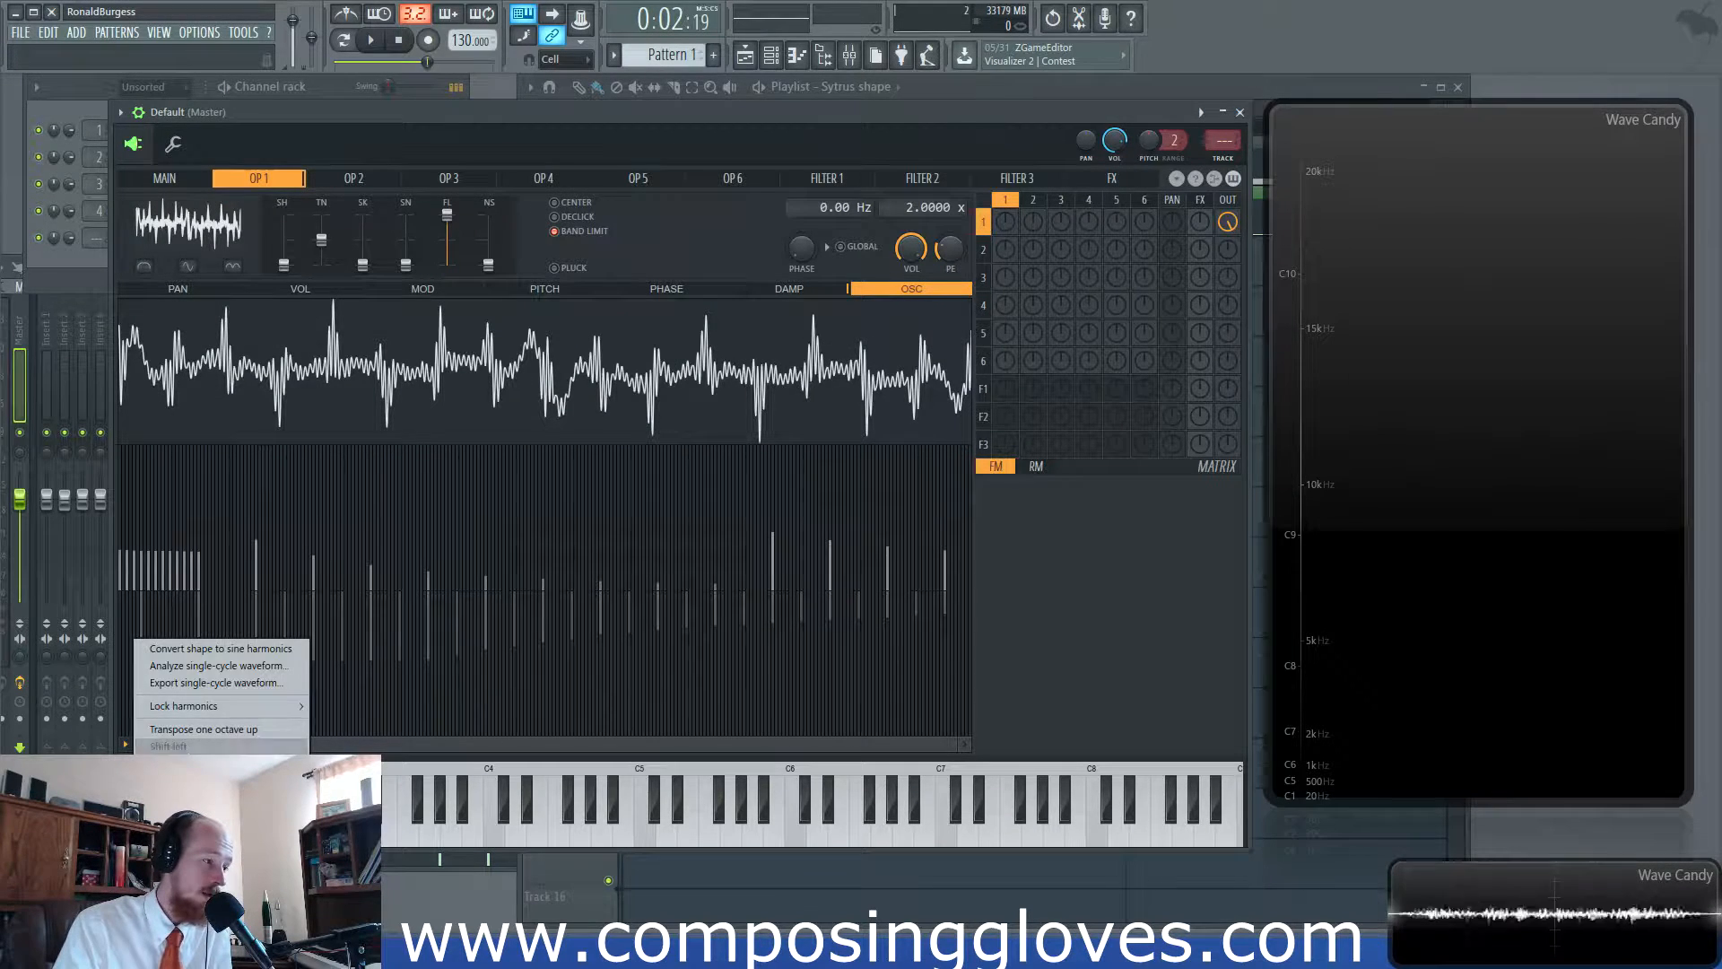
pyautogui.click(179, 747)
pyautogui.click(125, 743)
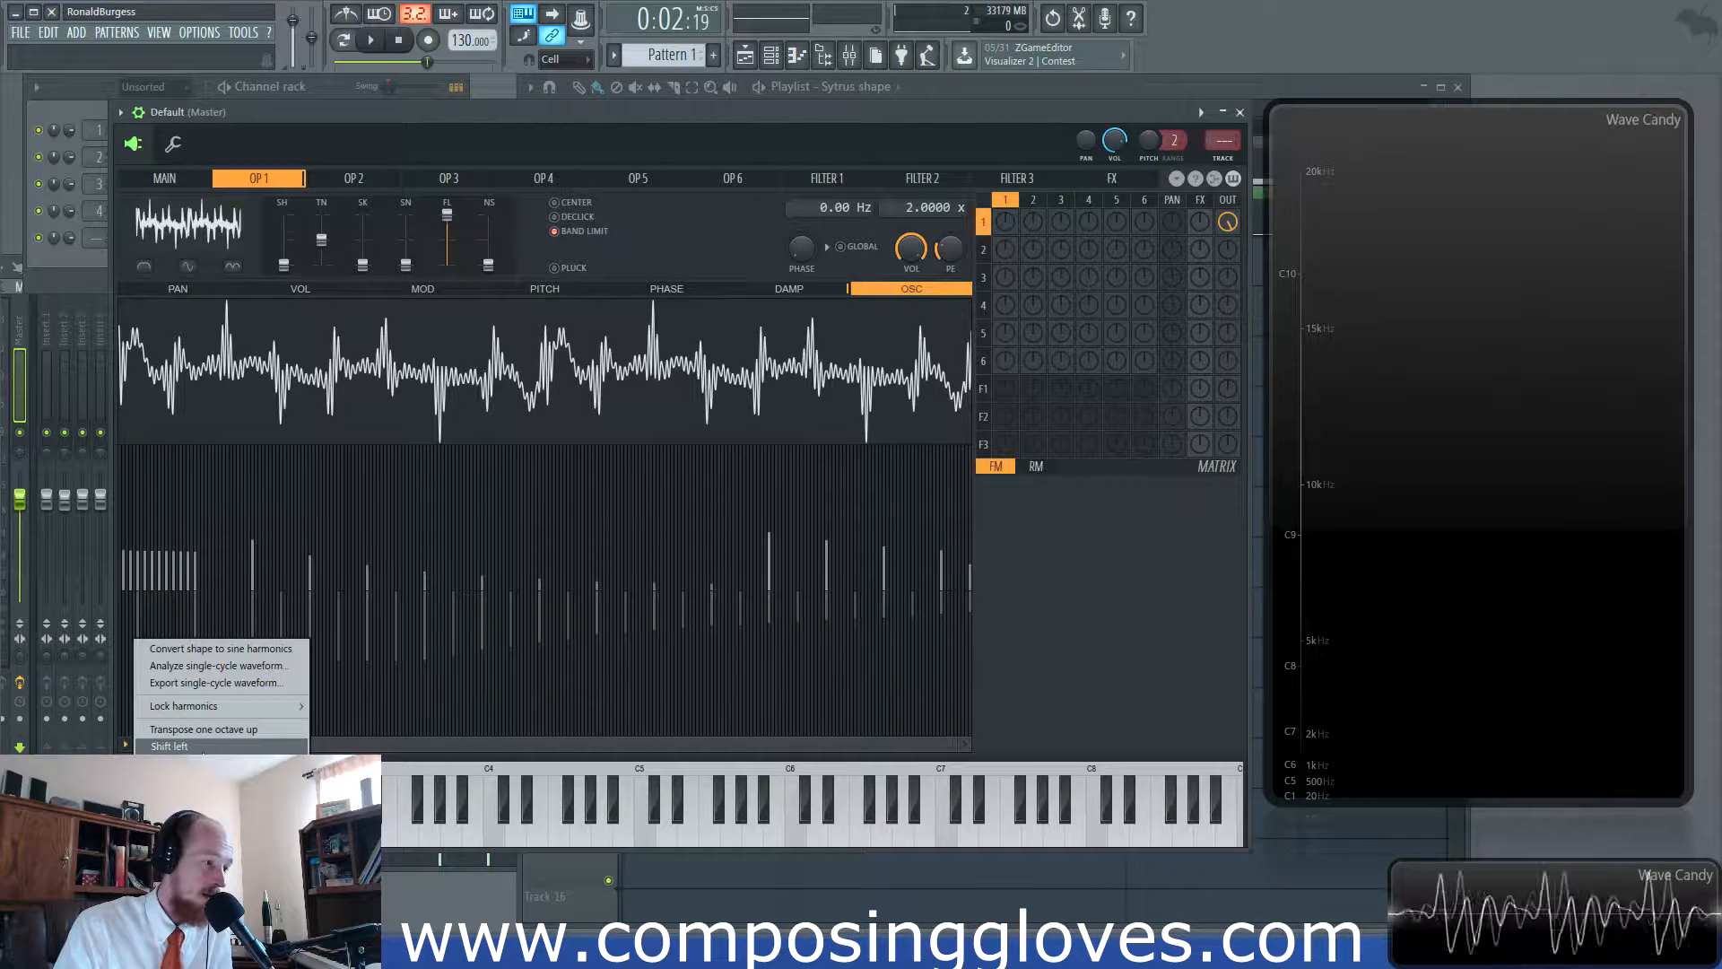
pyautogui.click(202, 750)
pyautogui.click(125, 743)
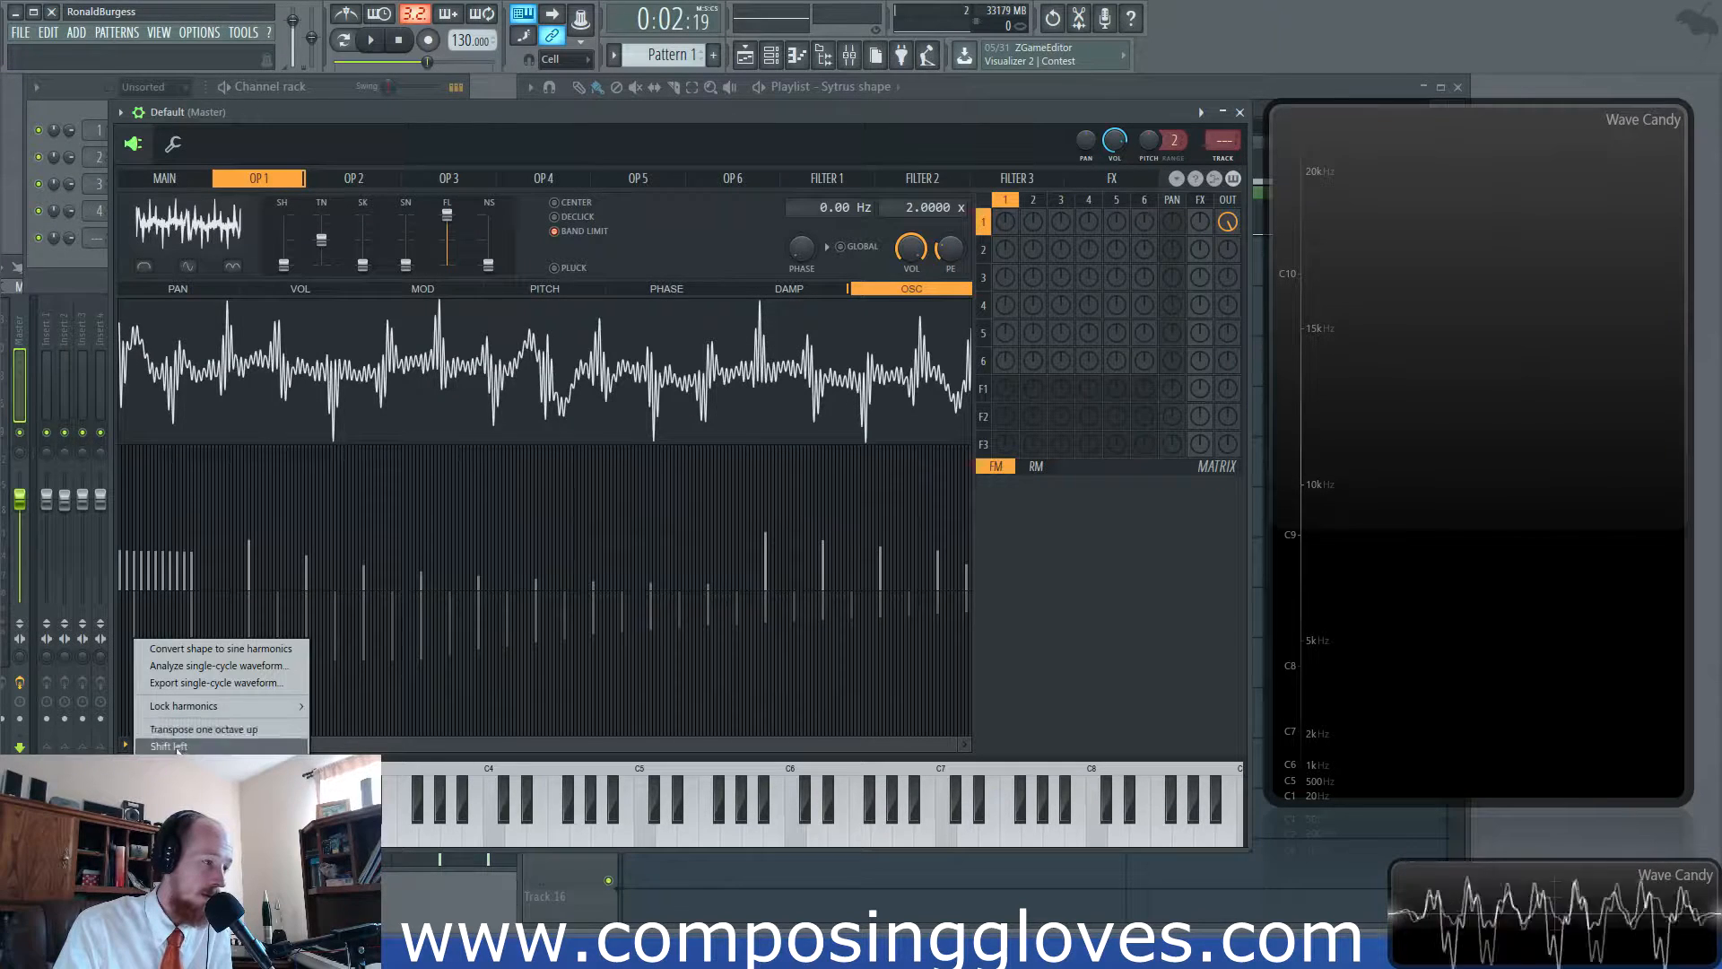
pyautogui.click(219, 743)
pyautogui.click(125, 744)
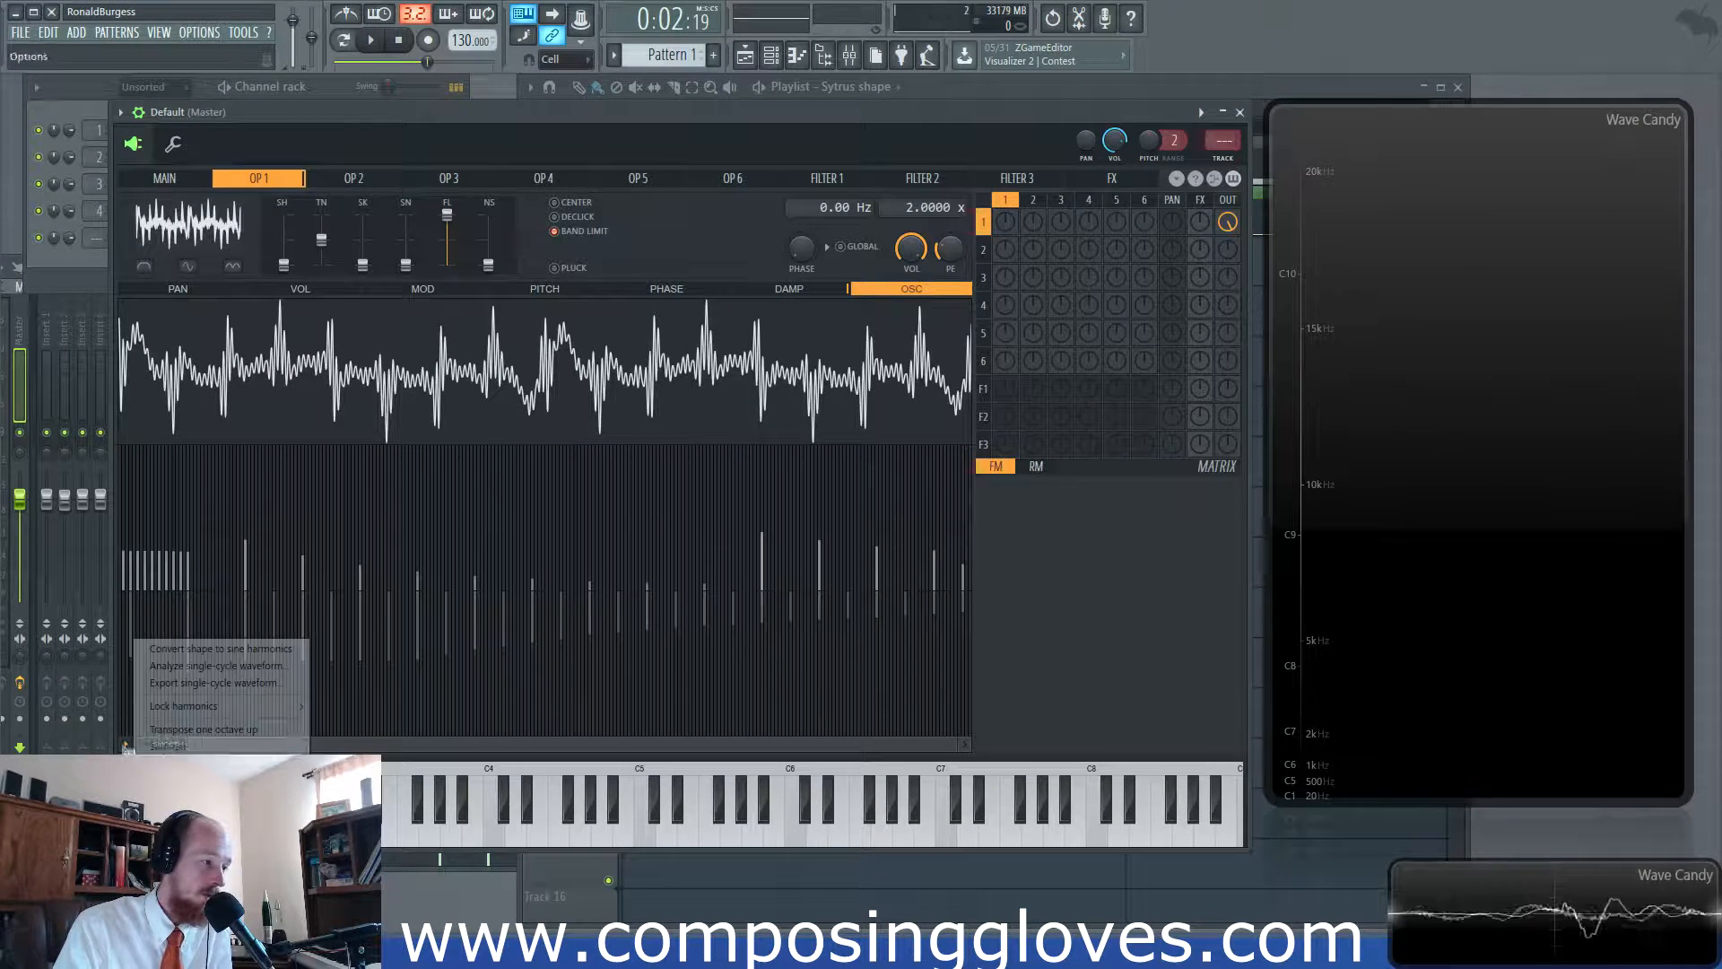
pyautogui.click(206, 746)
# Smooth operator 1's harmonic magnitudes into their neighbouring harmonics in two passes.
pyautogui.click(125, 743)
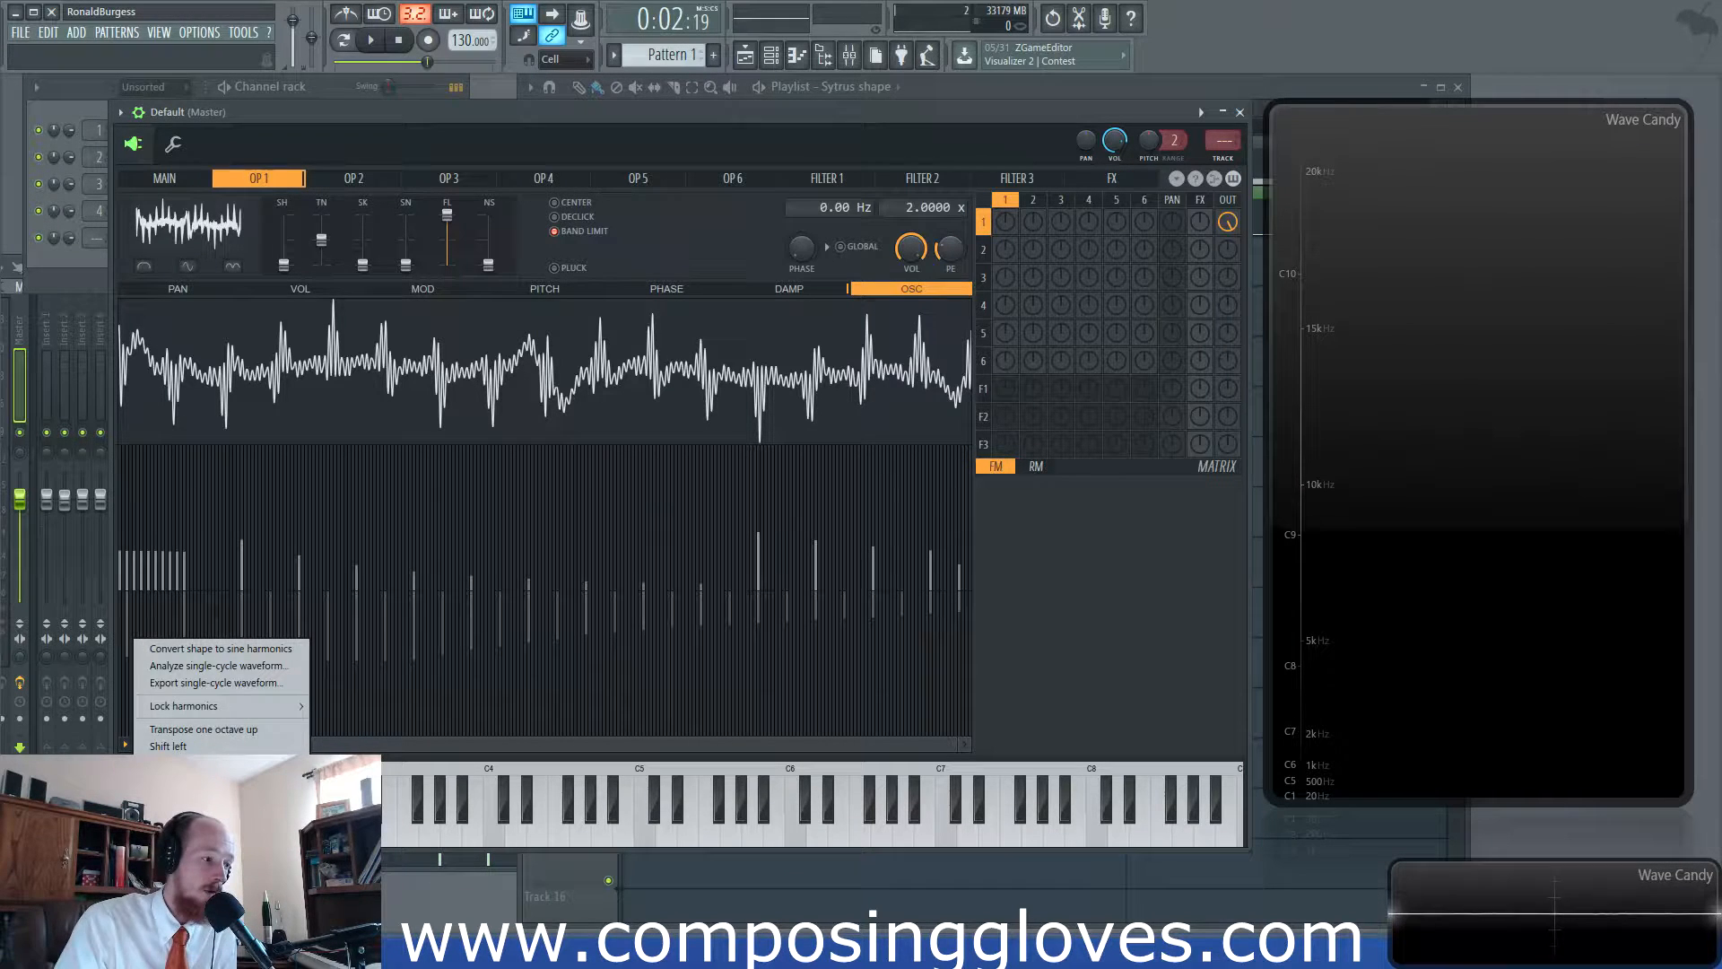
pyautogui.click(175, 789)
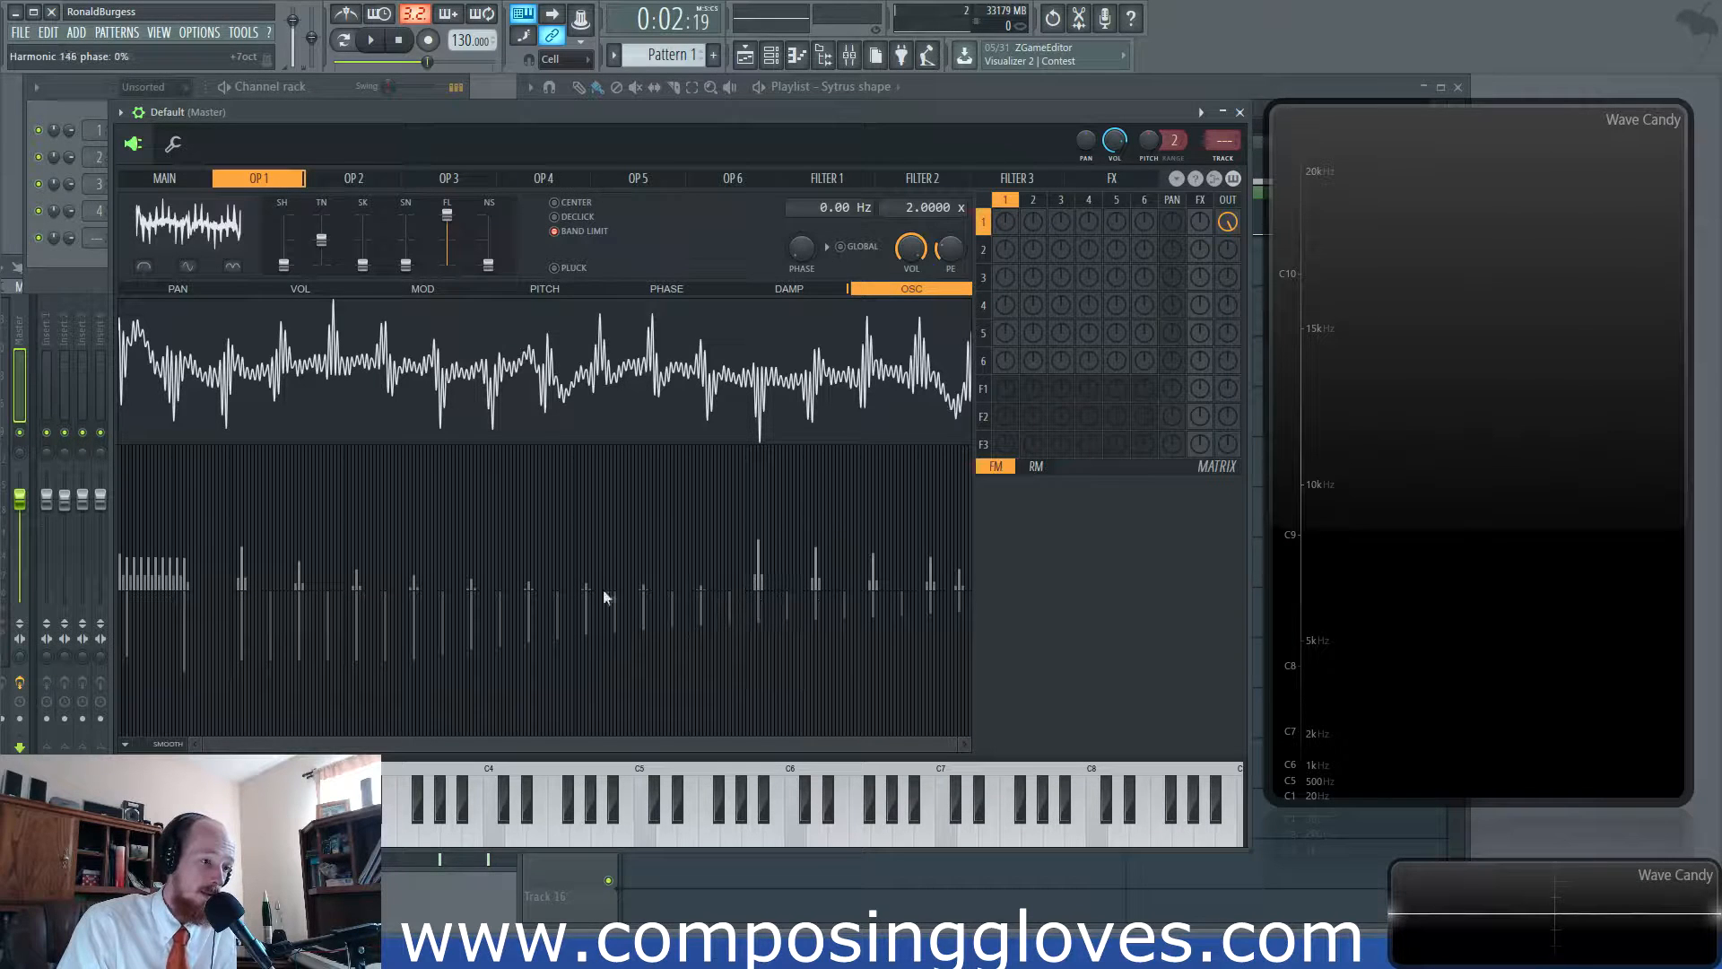
pyautogui.click(126, 746)
pyautogui.moveTo(267, 706)
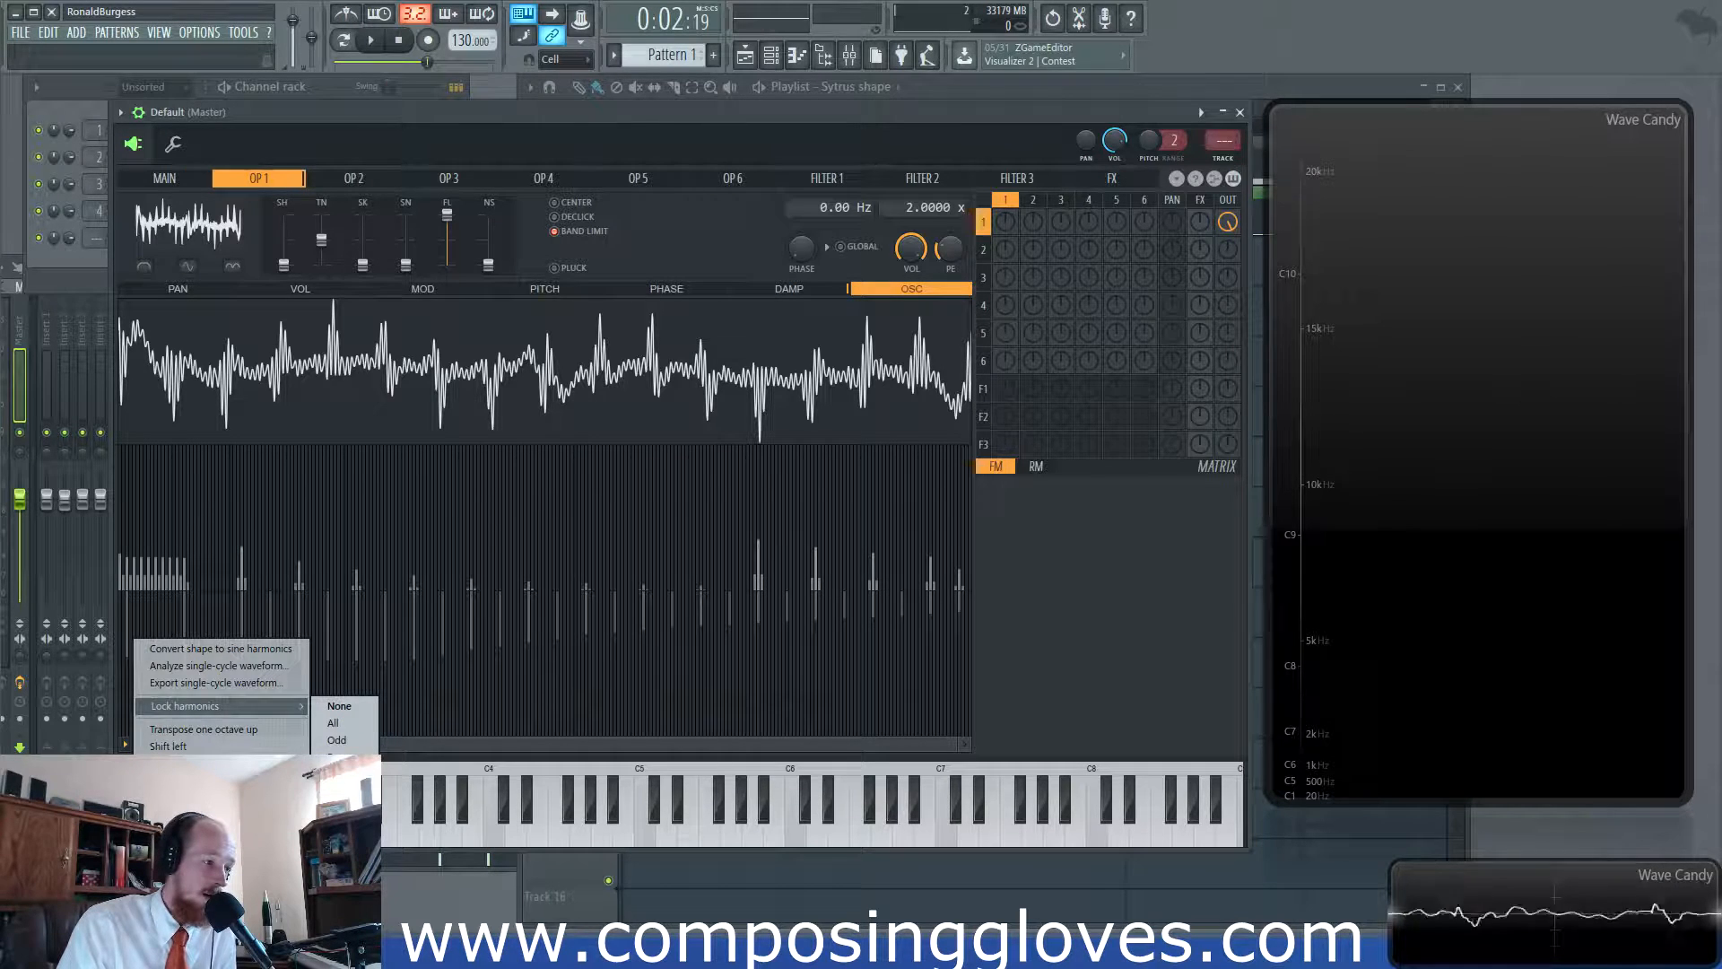
pyautogui.press('Escape')
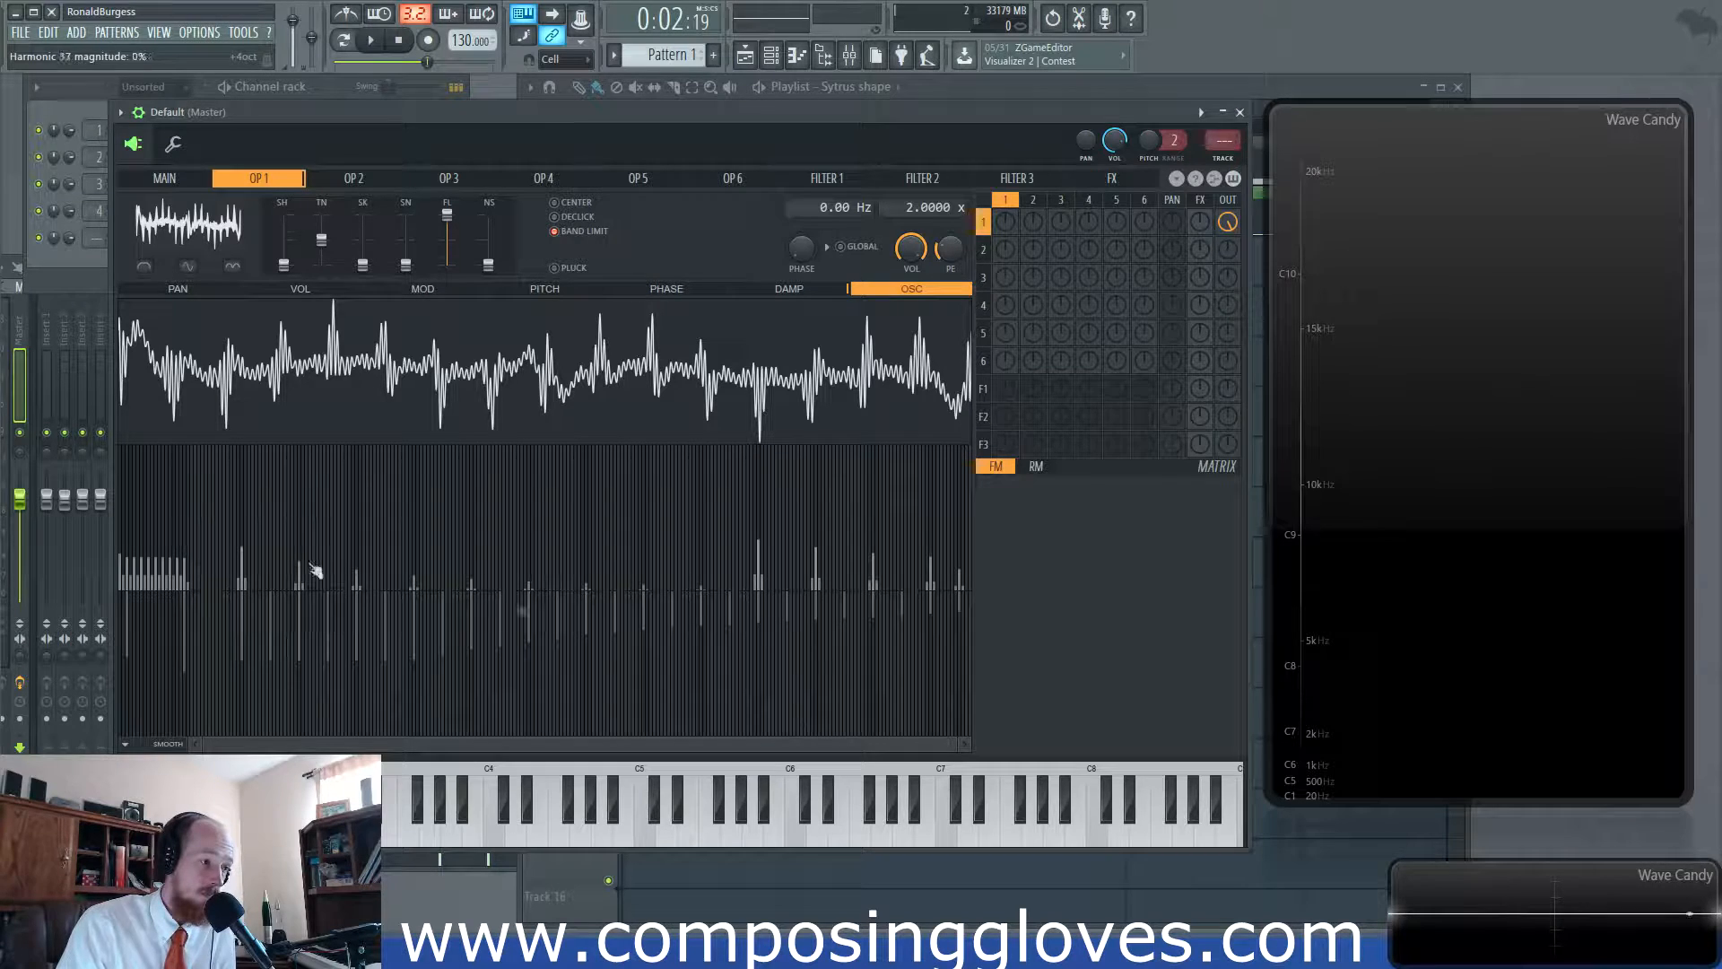
pyautogui.click(128, 743)
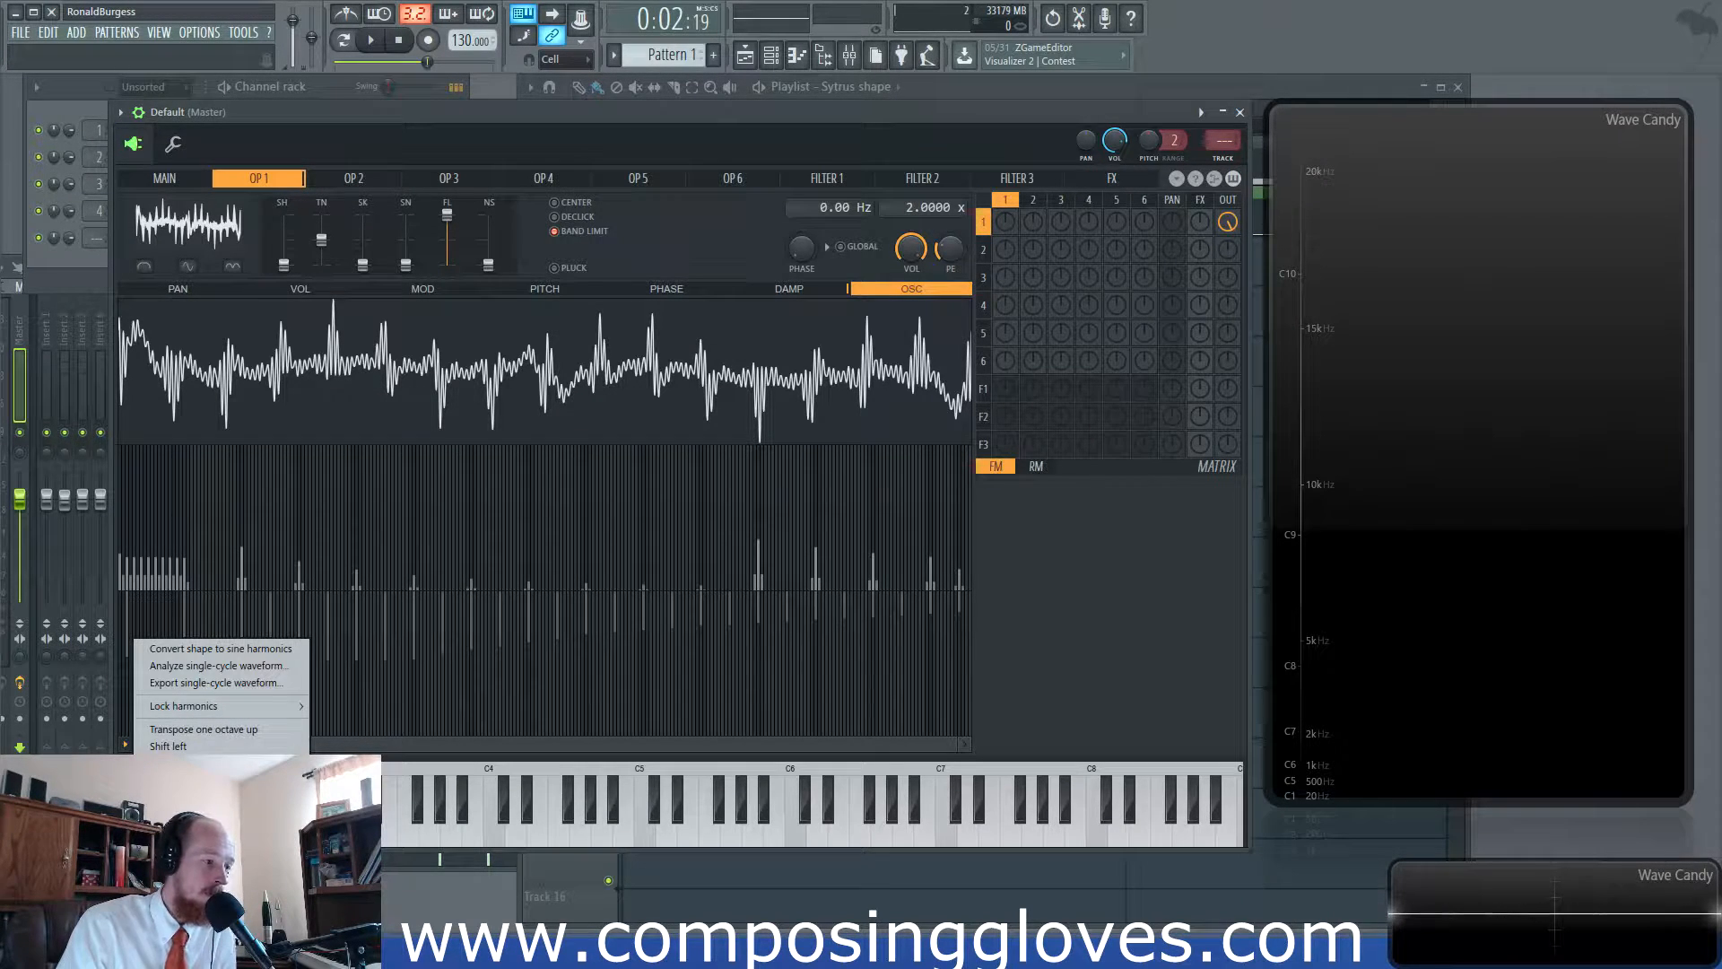
pyautogui.click(180, 783)
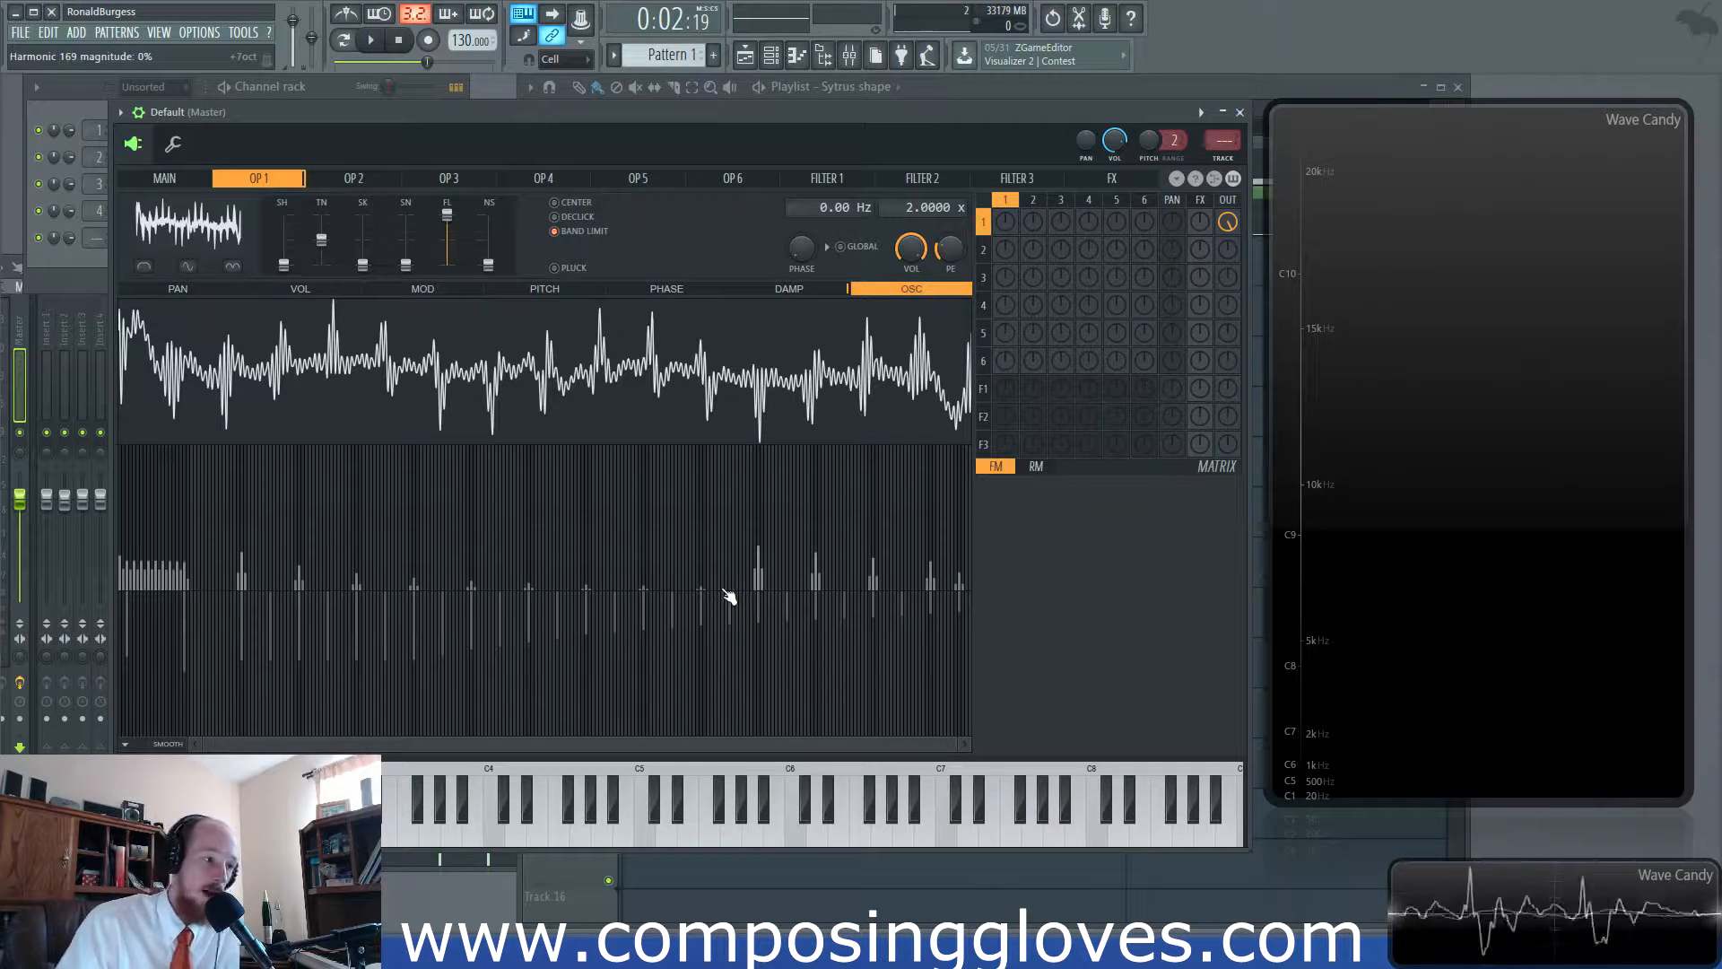
pyautogui.click(127, 746)
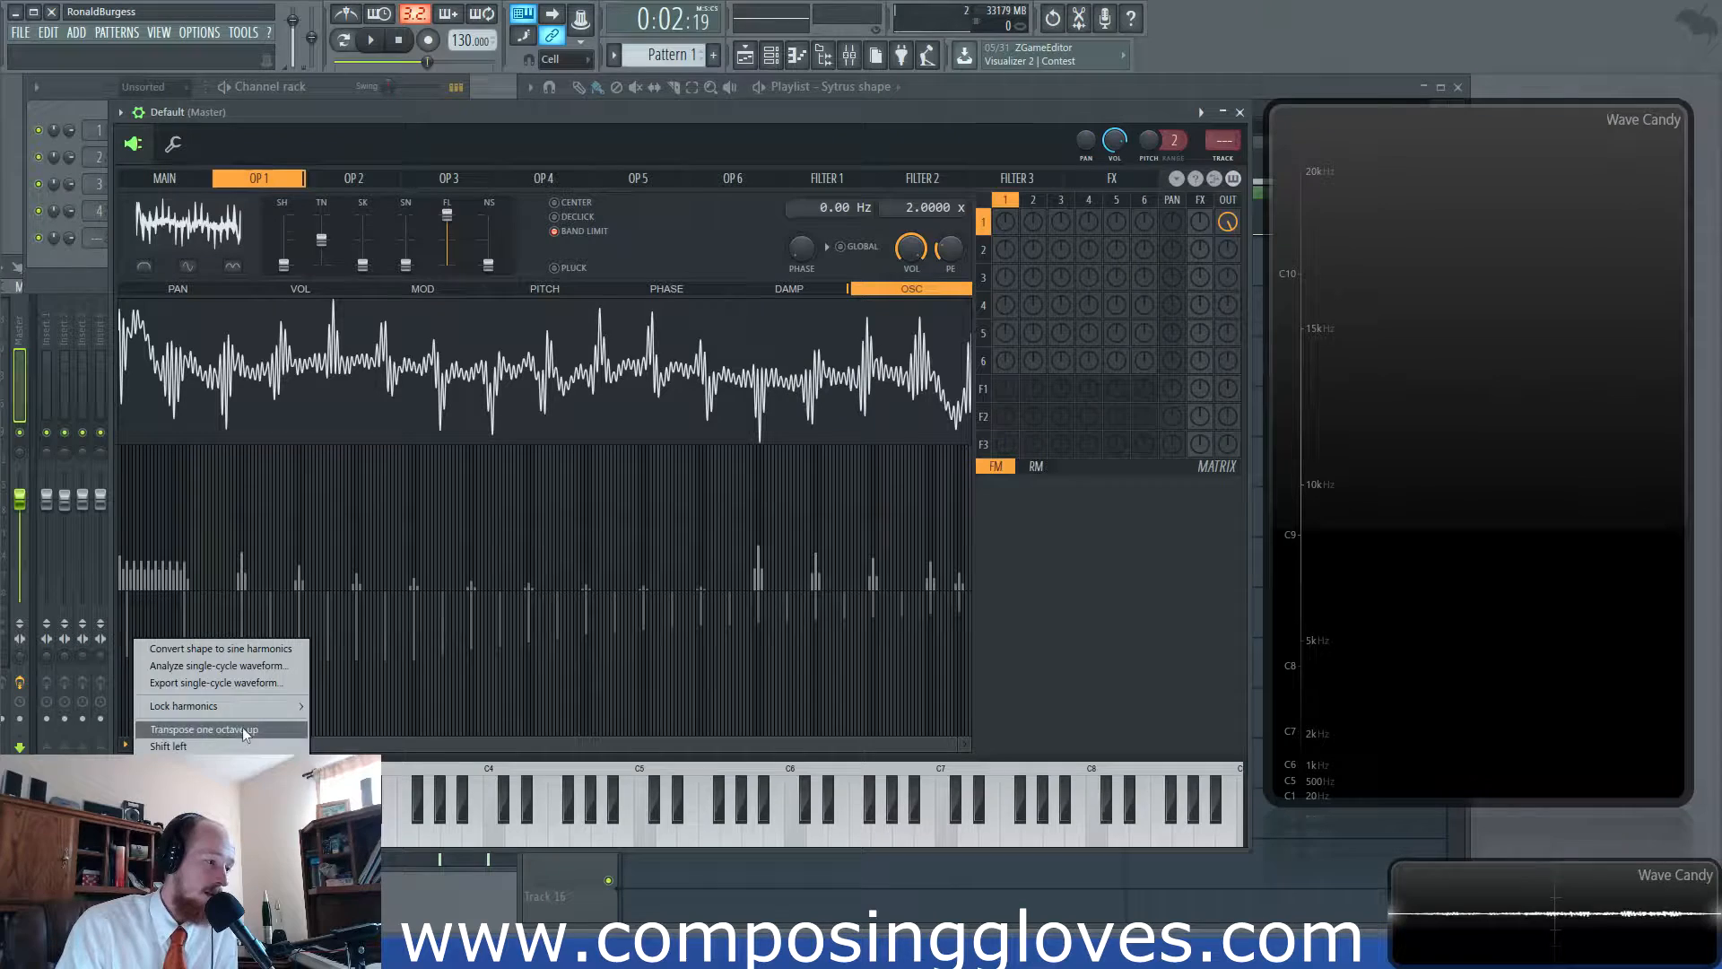
pyautogui.click(311, 723)
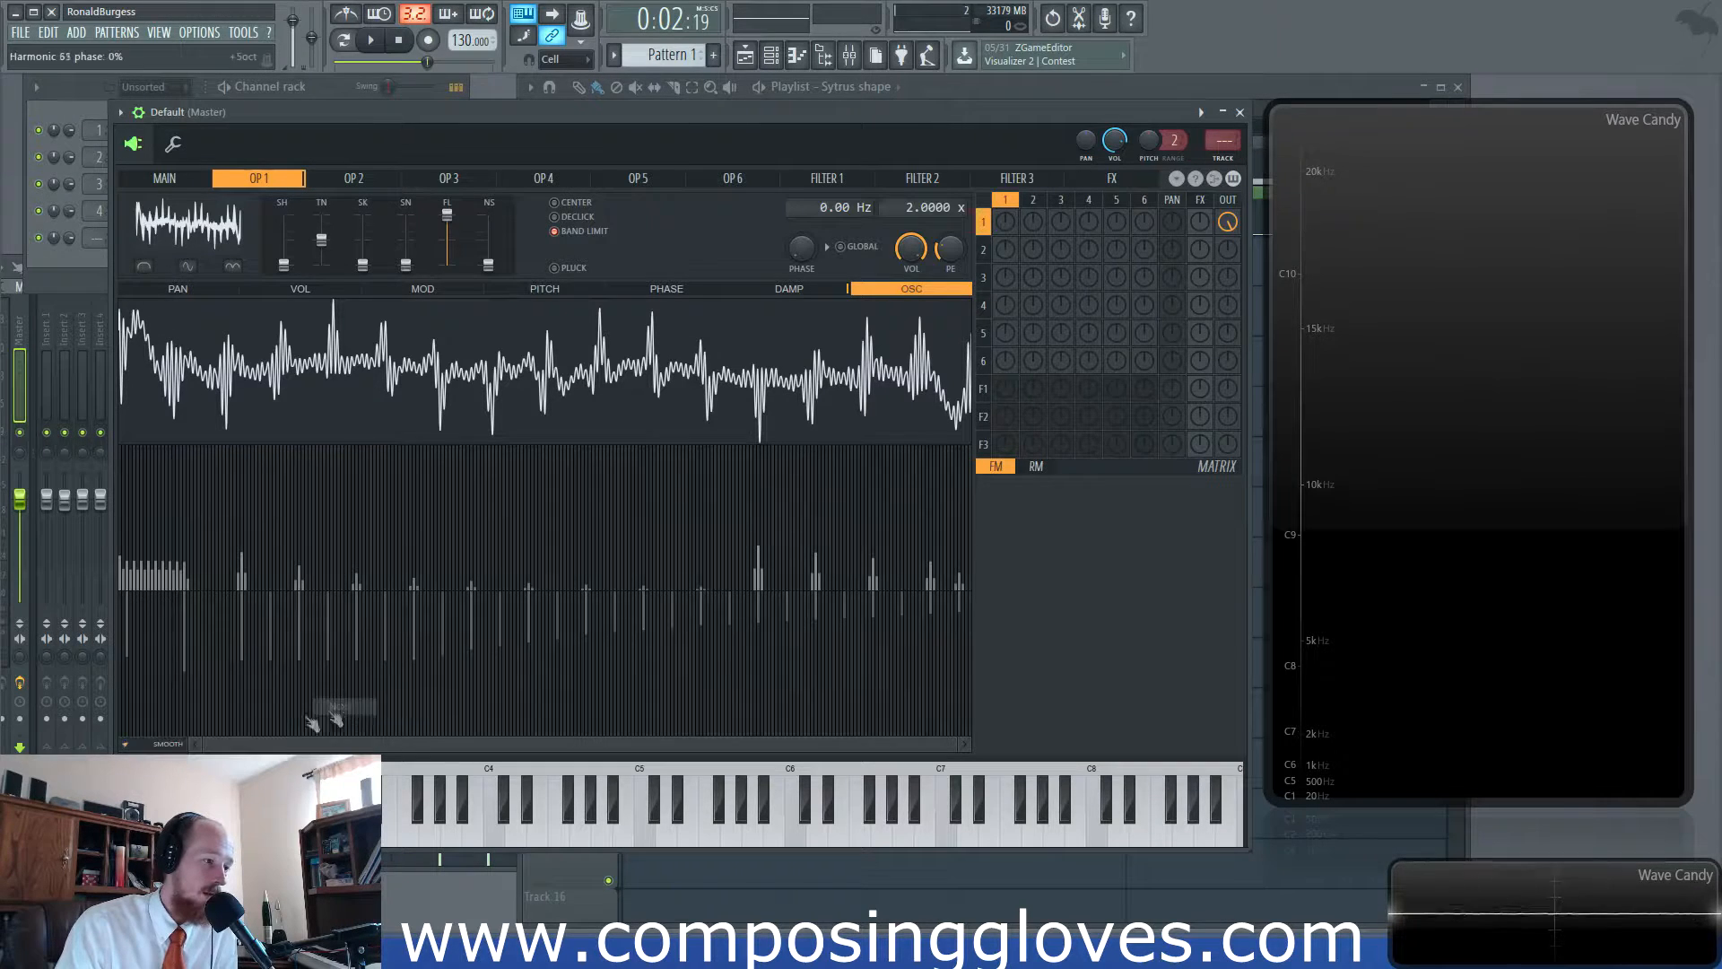
pyautogui.click(127, 745)
pyautogui.click(127, 745)
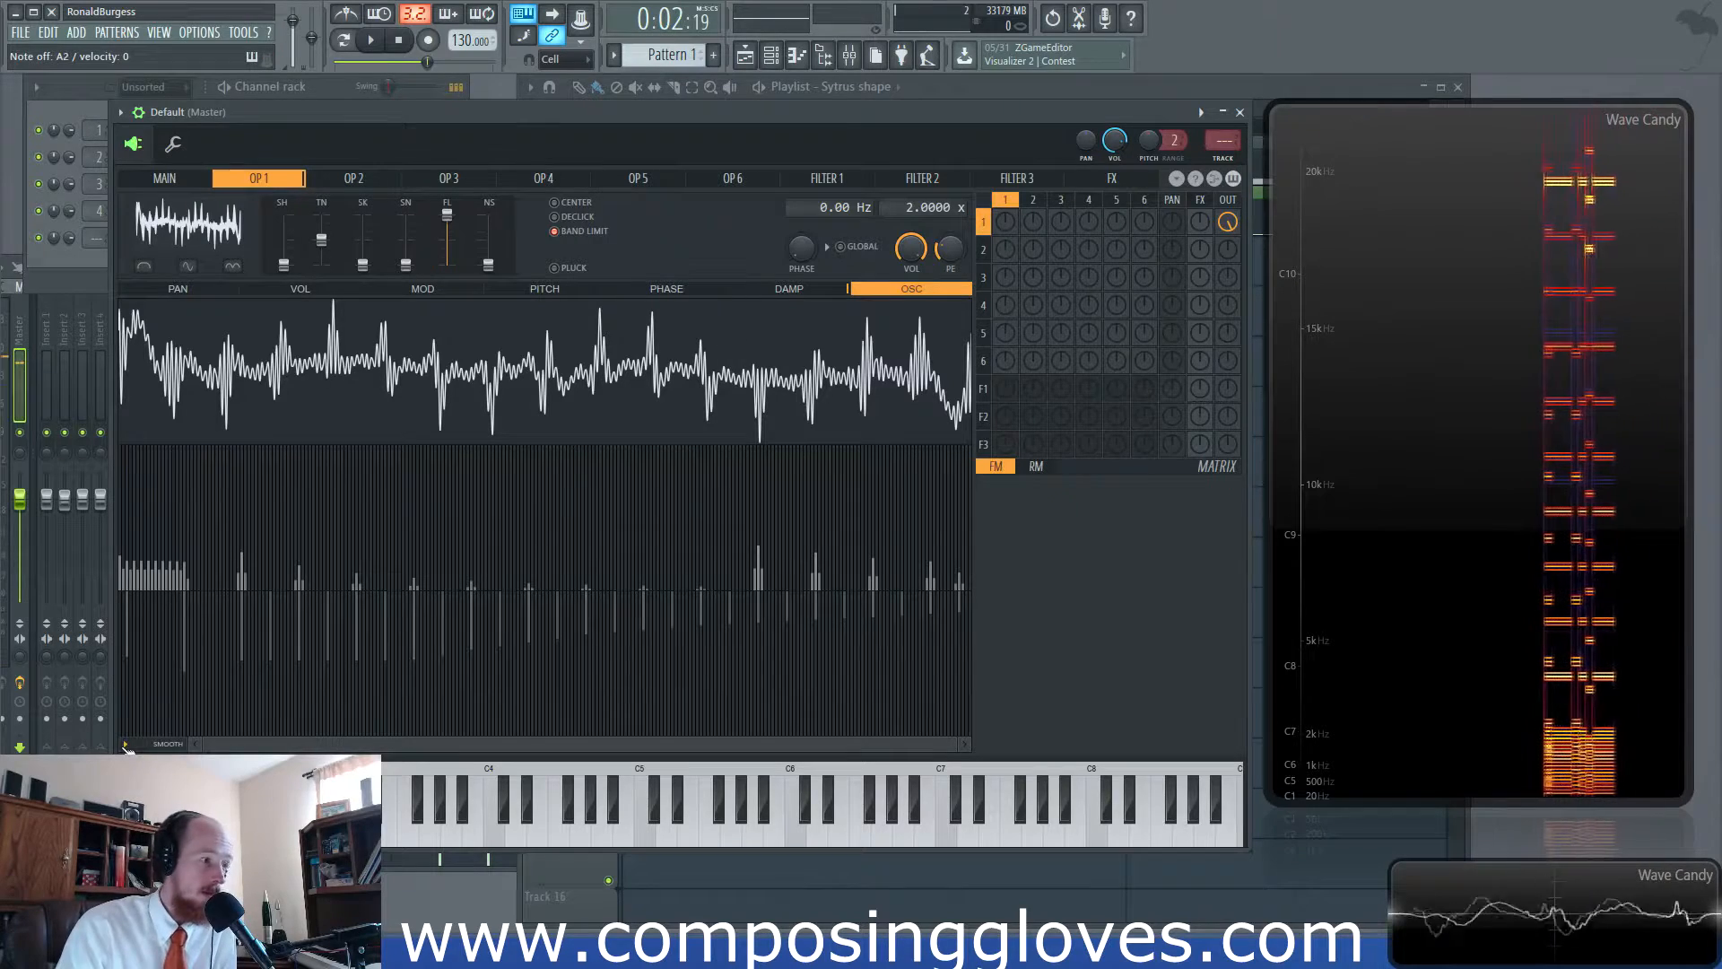
# Smooth operator 1's harmonics repeatedly until the magnitudes form soft, continuous humps.
pyautogui.click(127, 745)
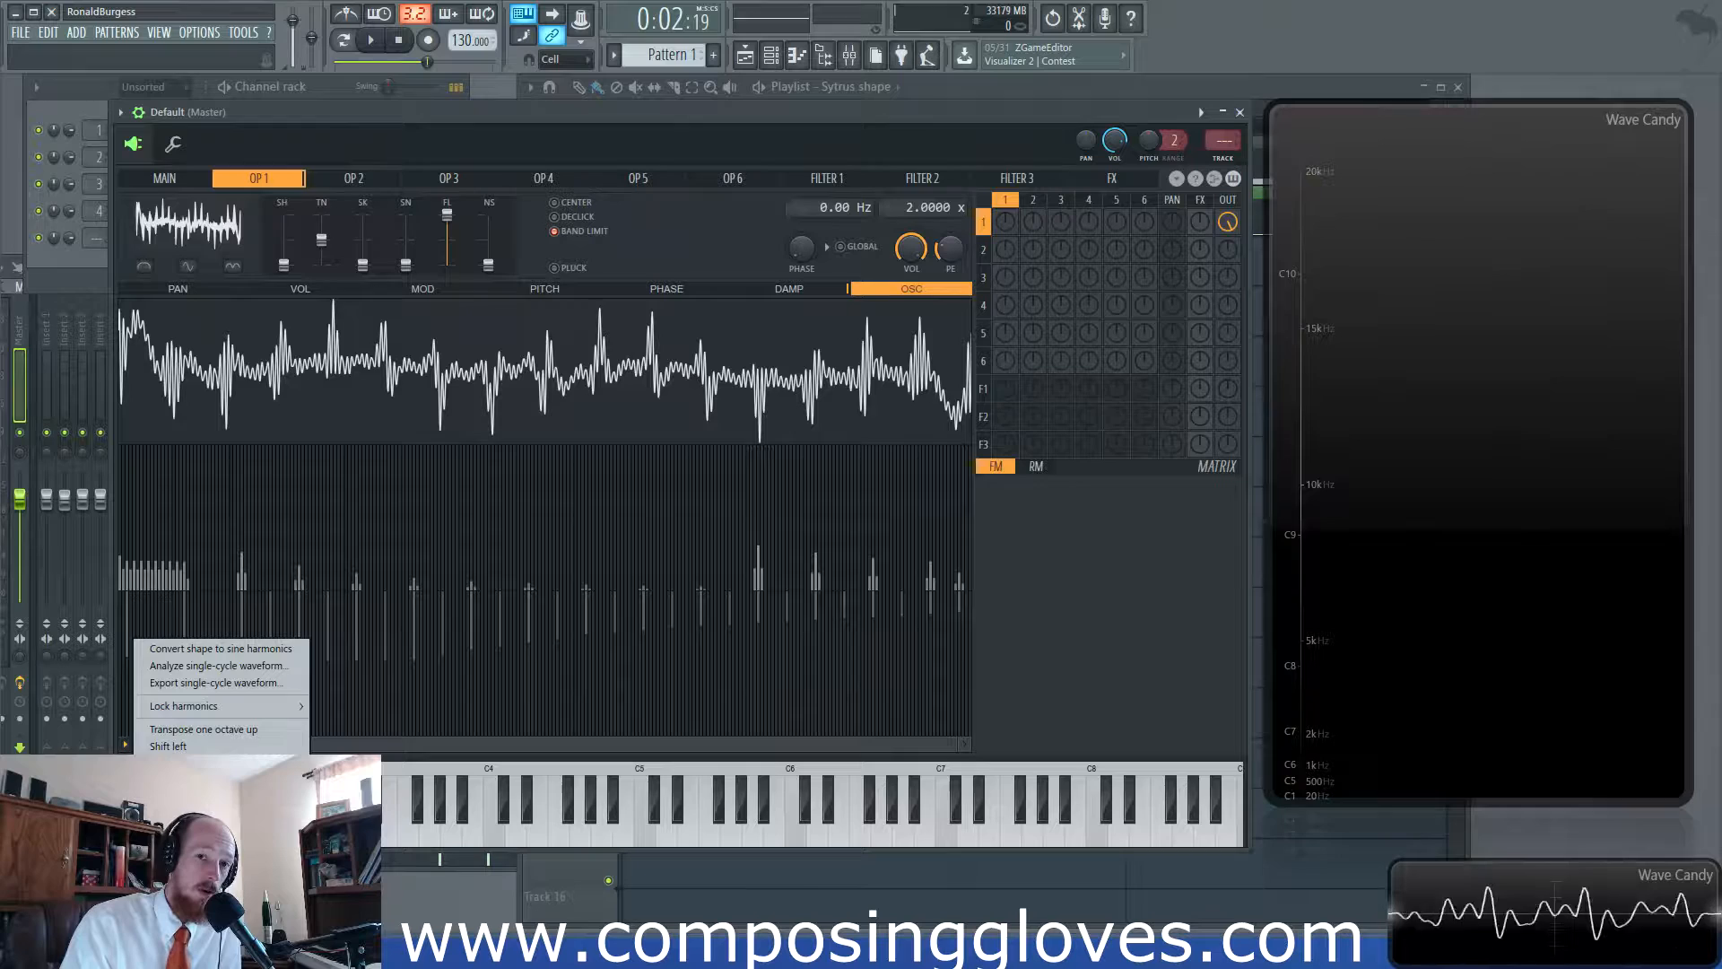
pyautogui.click(179, 787)
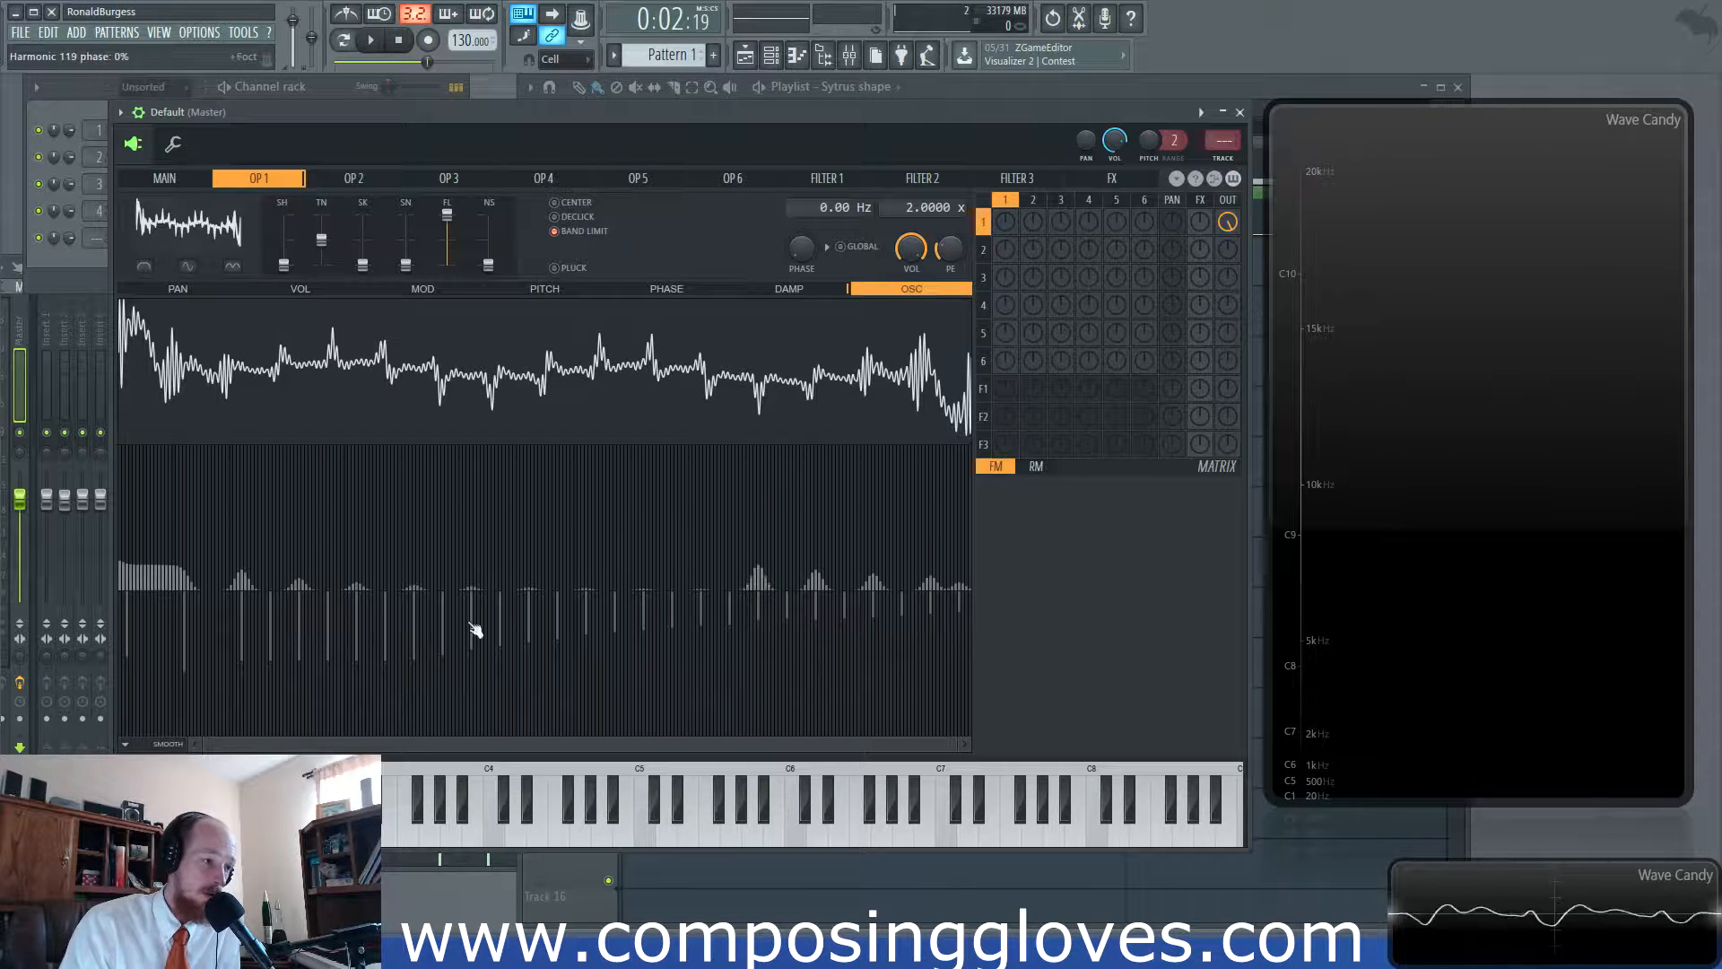
pyautogui.click(137, 738)
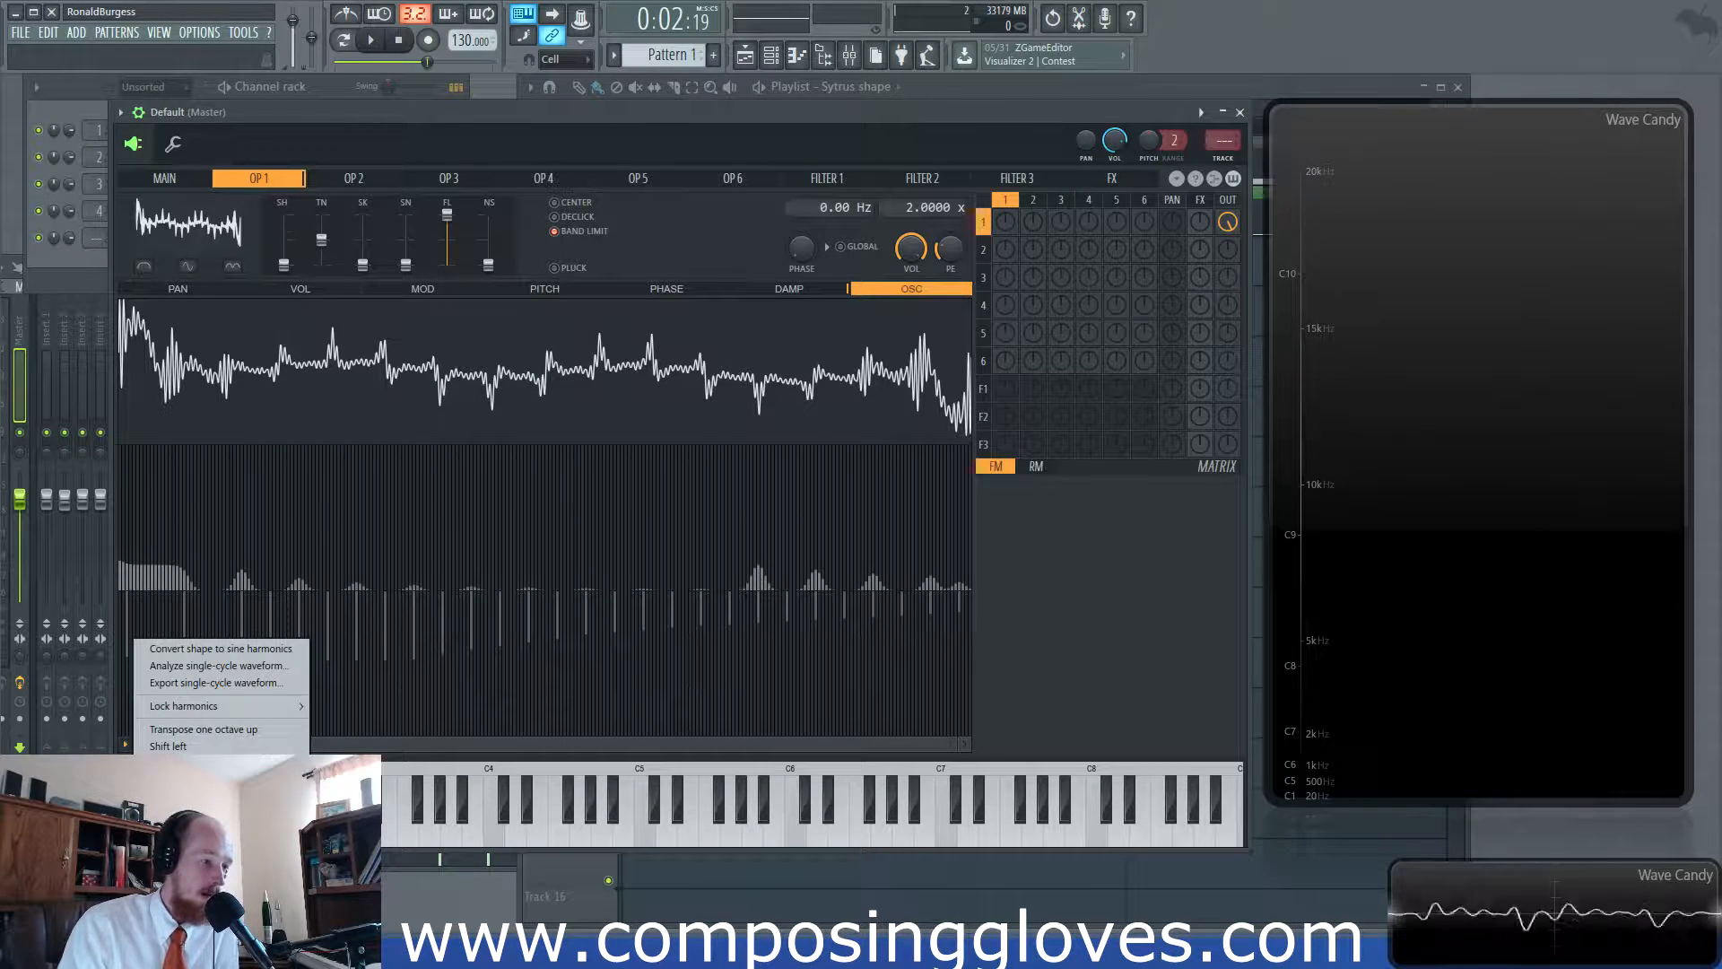
pyautogui.click(180, 787)
pyautogui.click(127, 745)
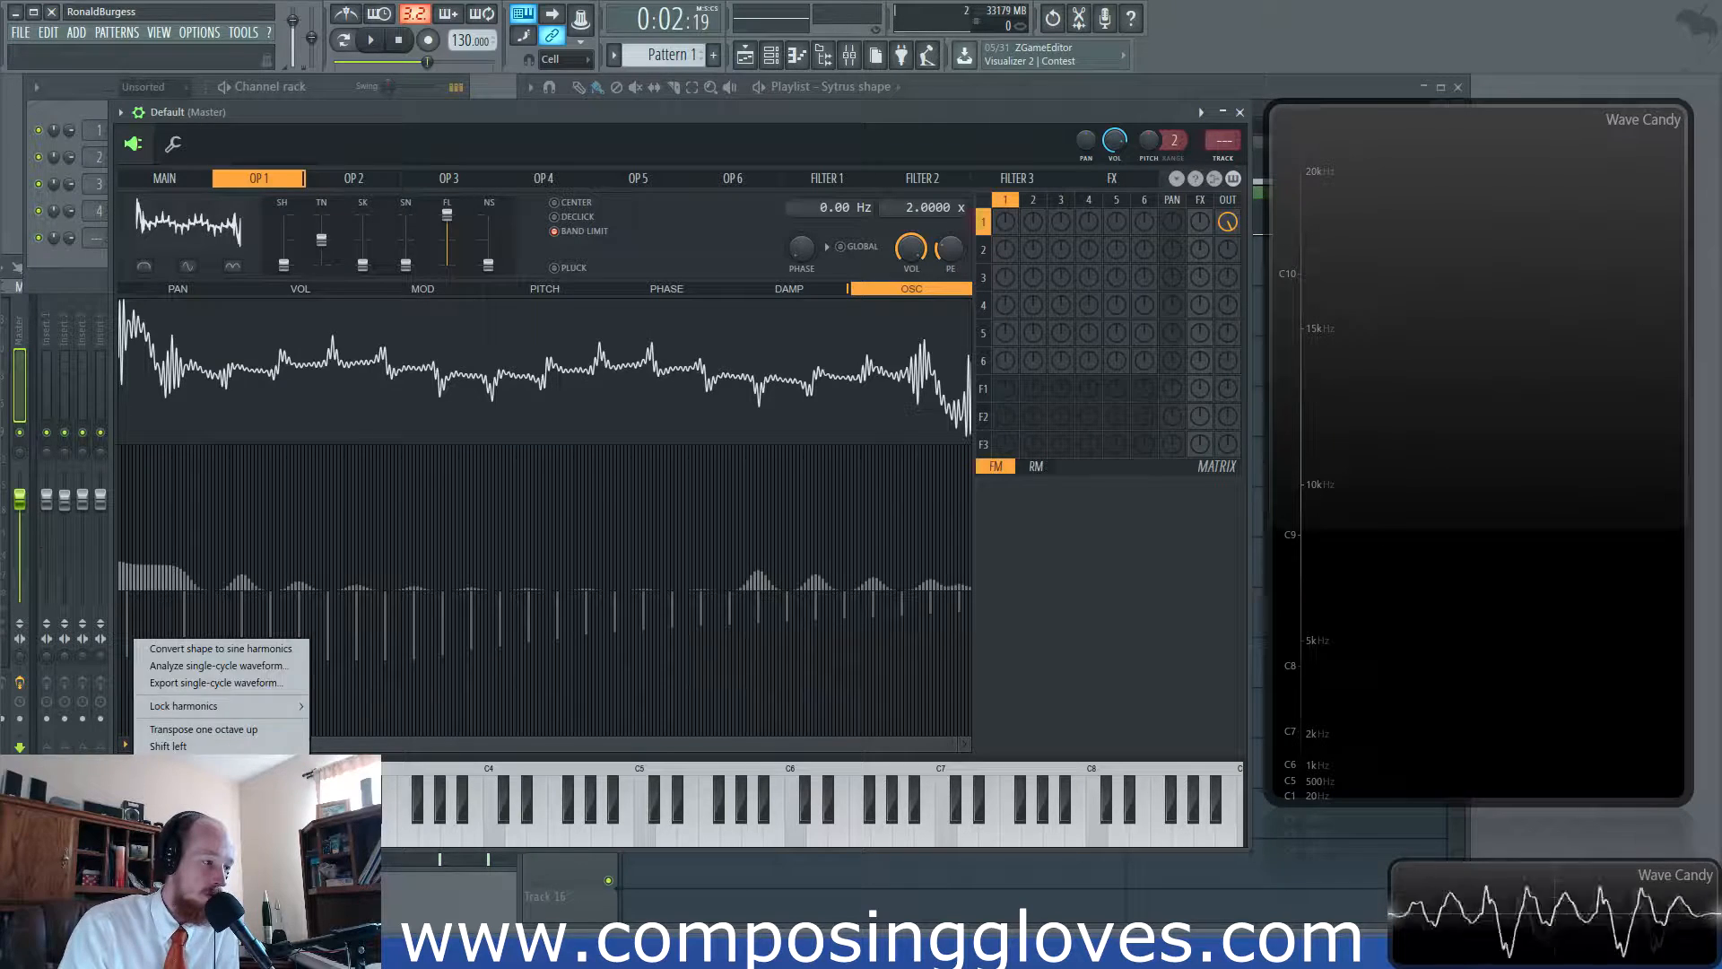
pyautogui.click(180, 787)
pyautogui.click(127, 744)
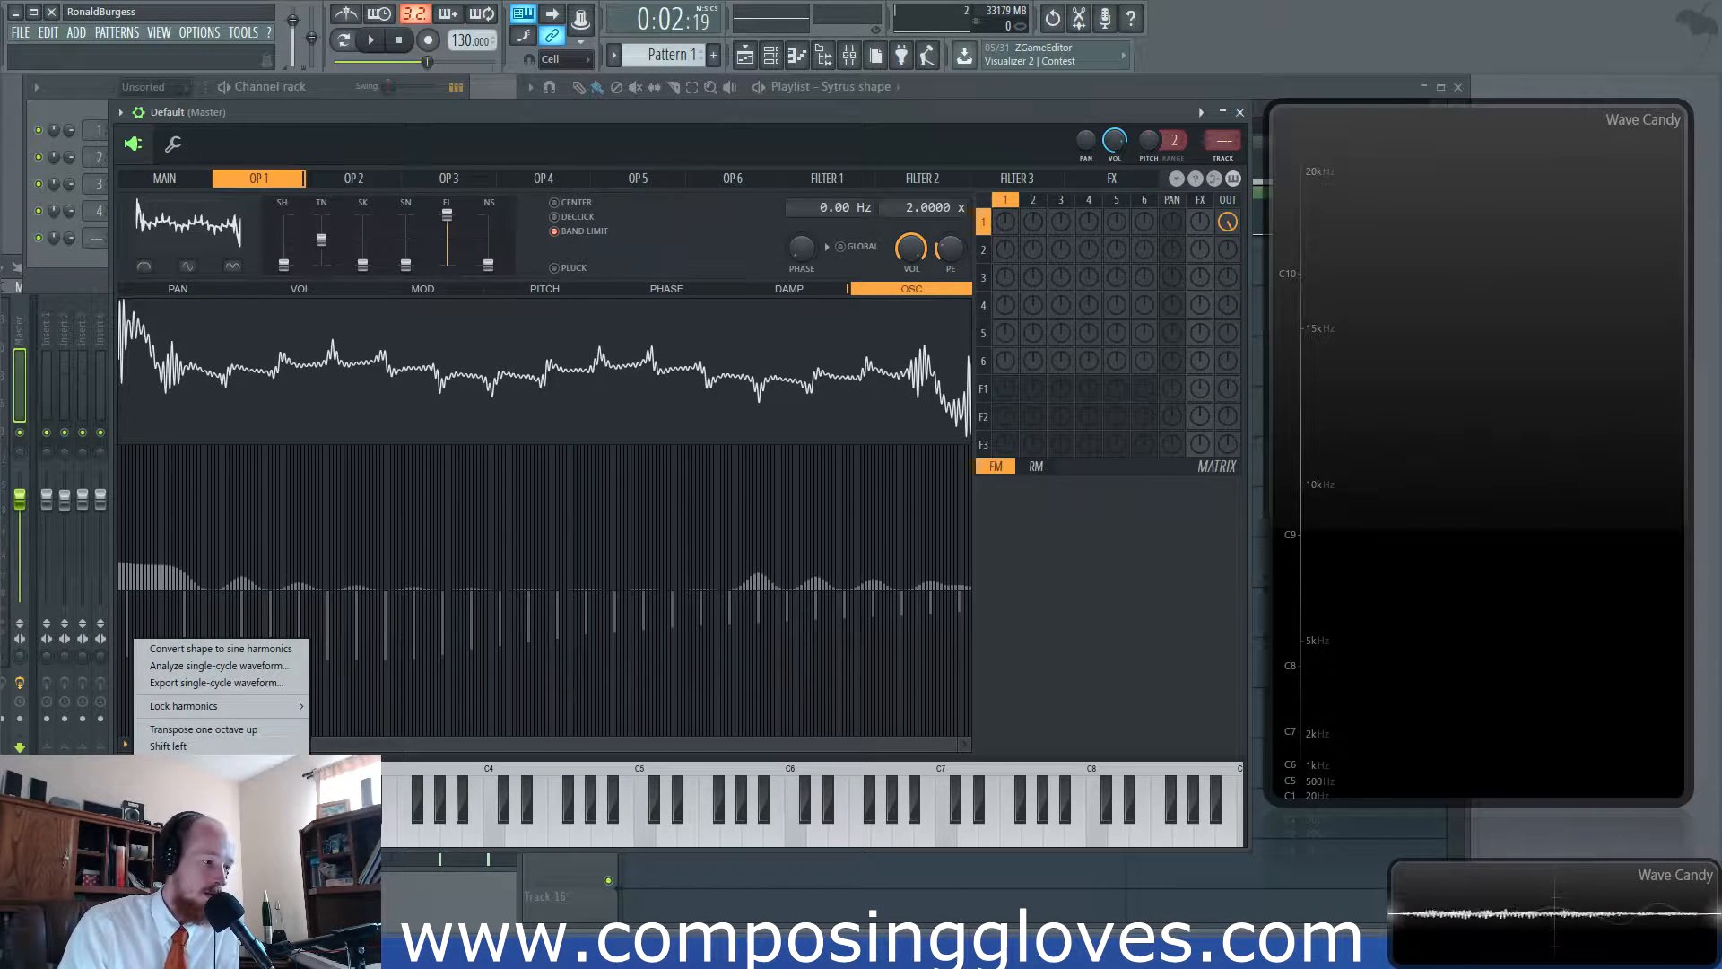
pyautogui.click(188, 786)
pyautogui.click(134, 746)
pyautogui.click(187, 787)
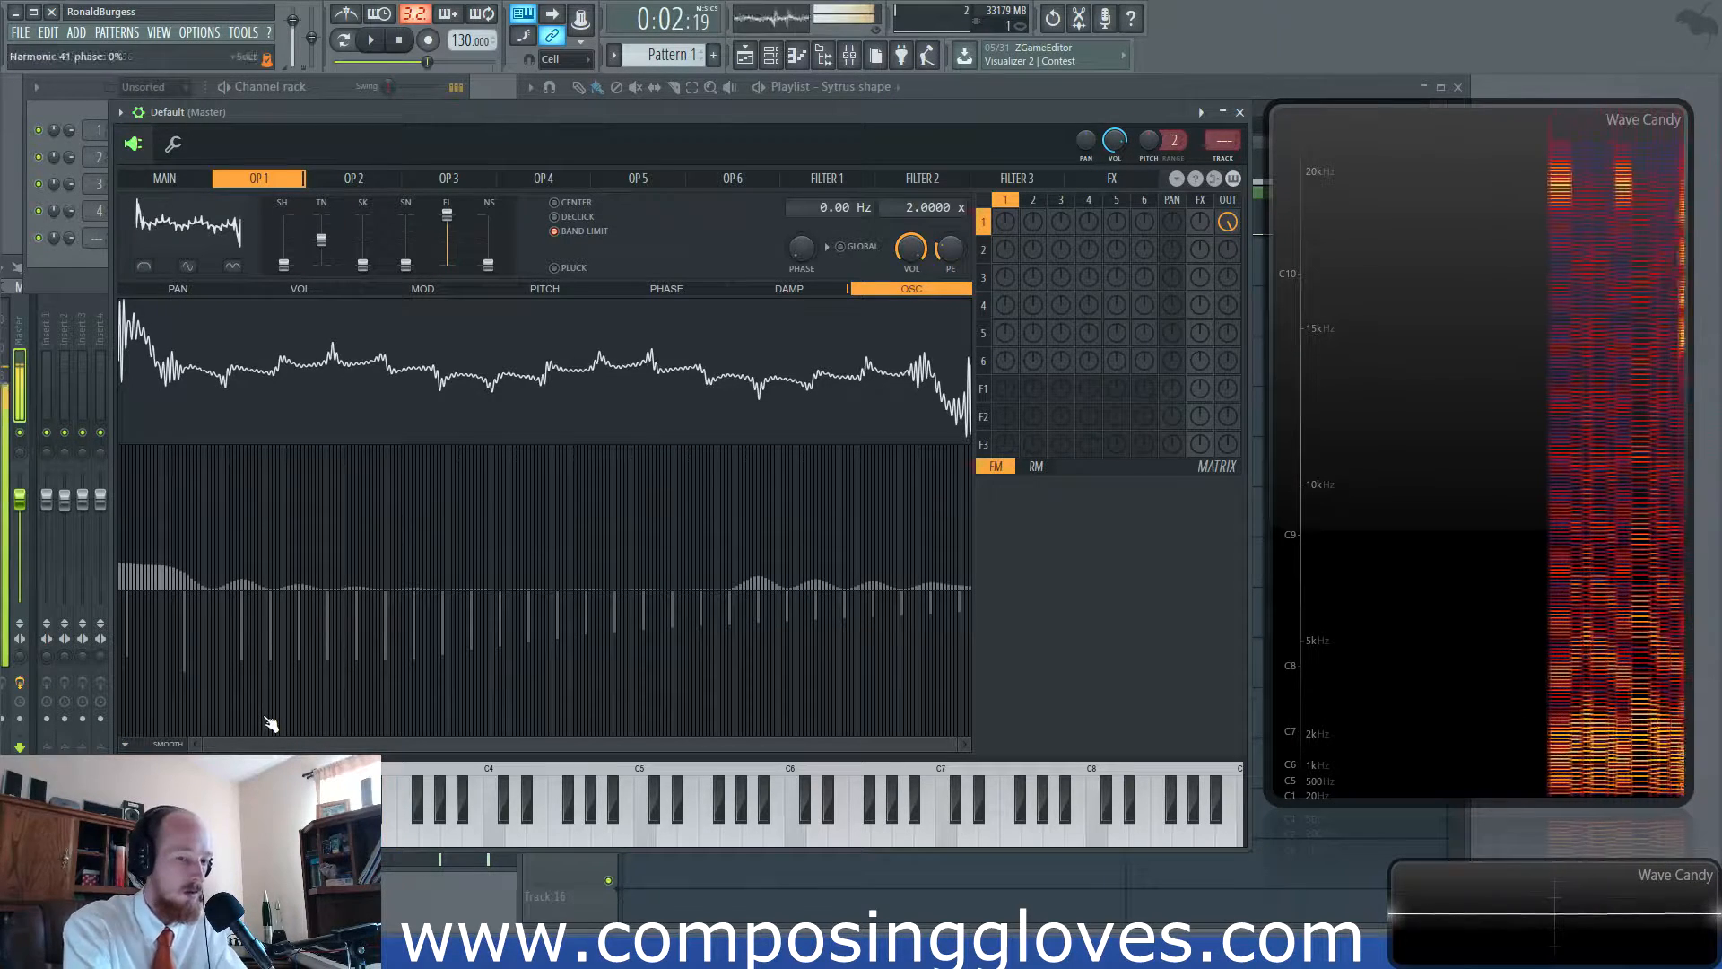
# Raise harmonic 70's magnitude to about 59% and smooth the spike into a narrow peak across its neighbours.
pyautogui.click(369, 509)
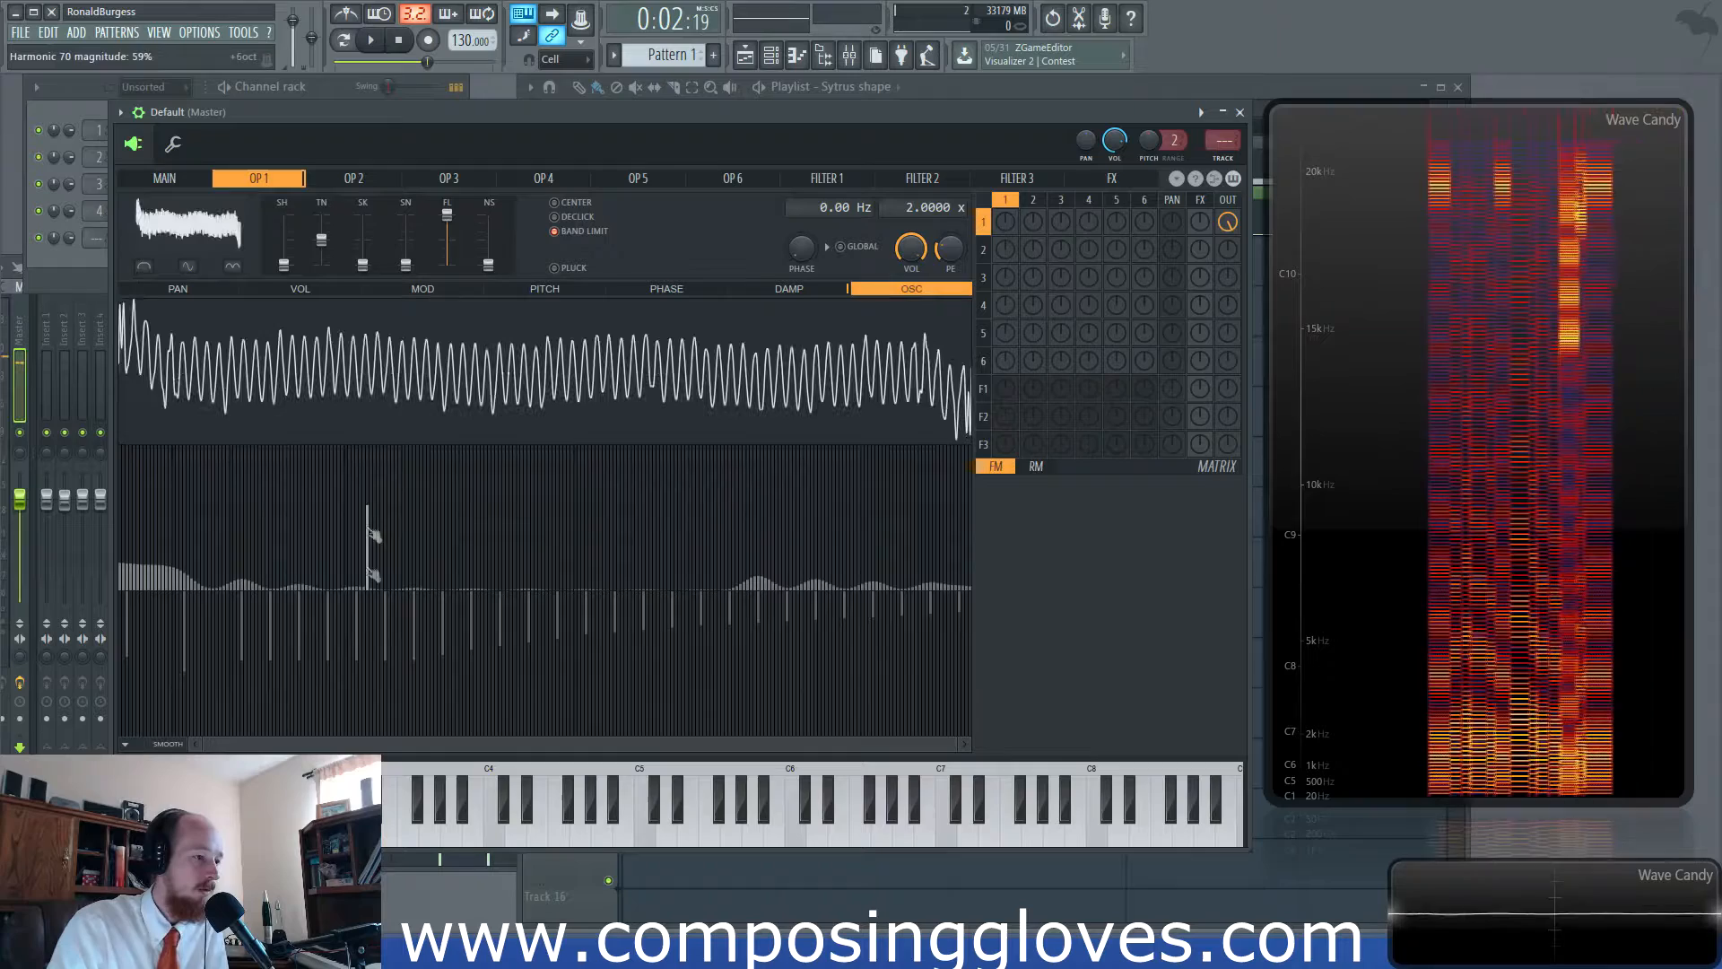
pyautogui.click(126, 744)
pyautogui.click(184, 787)
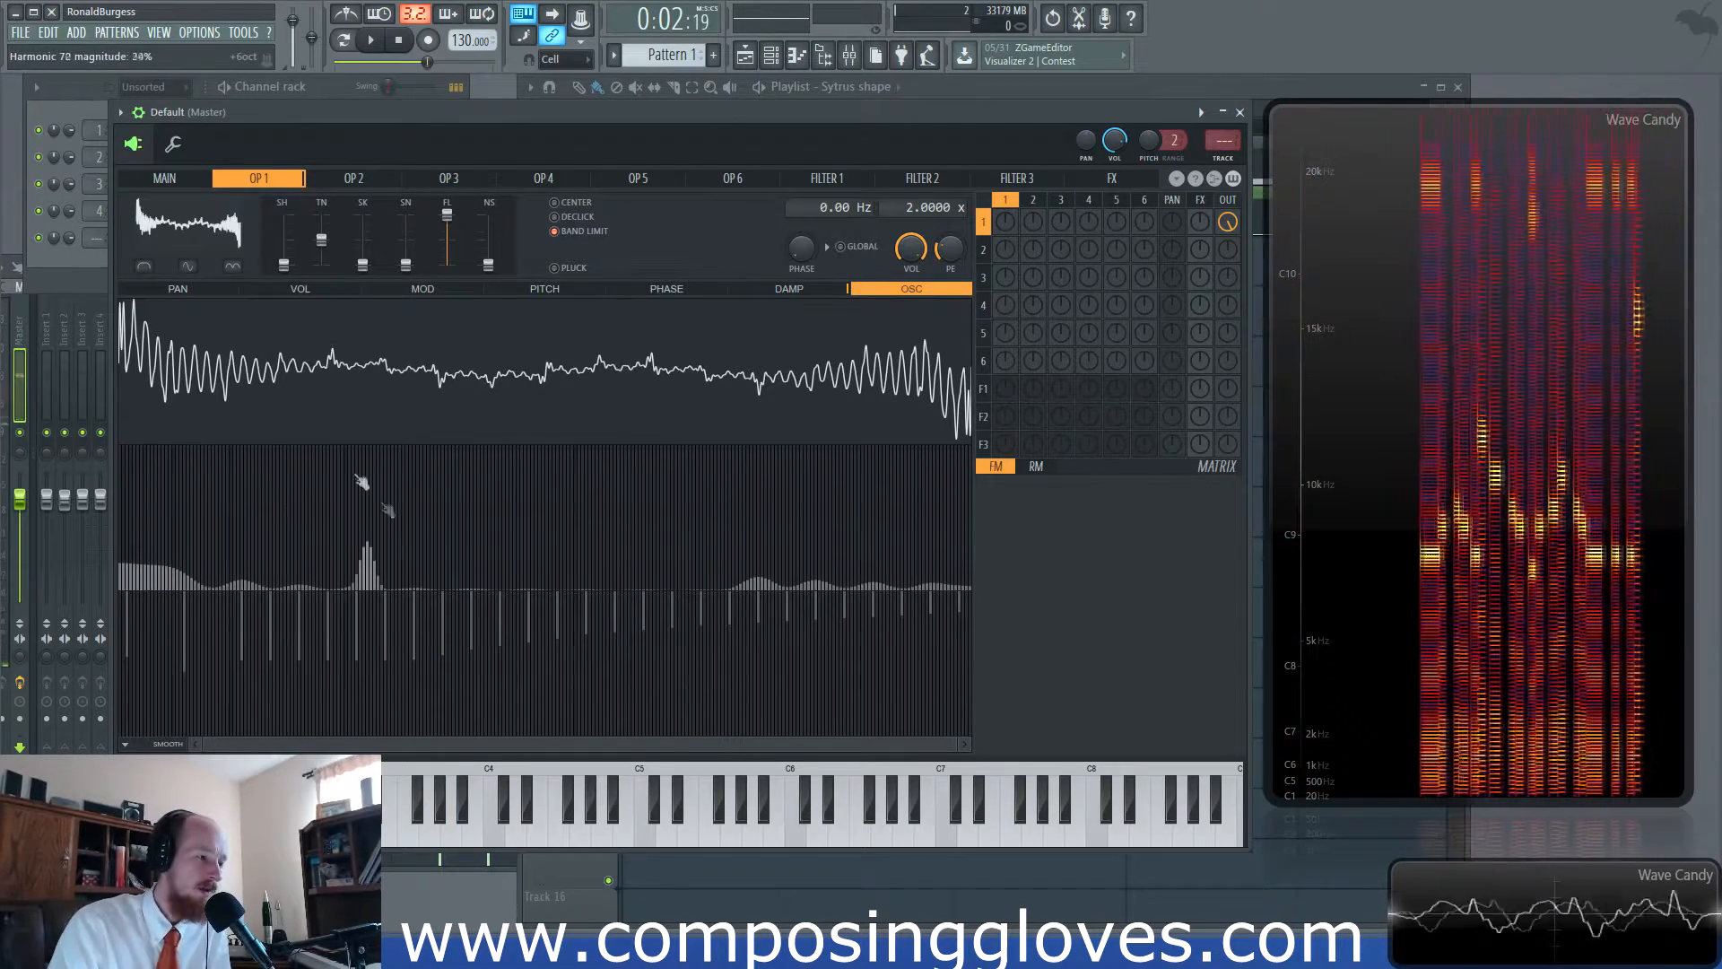
pyautogui.click(125, 744)
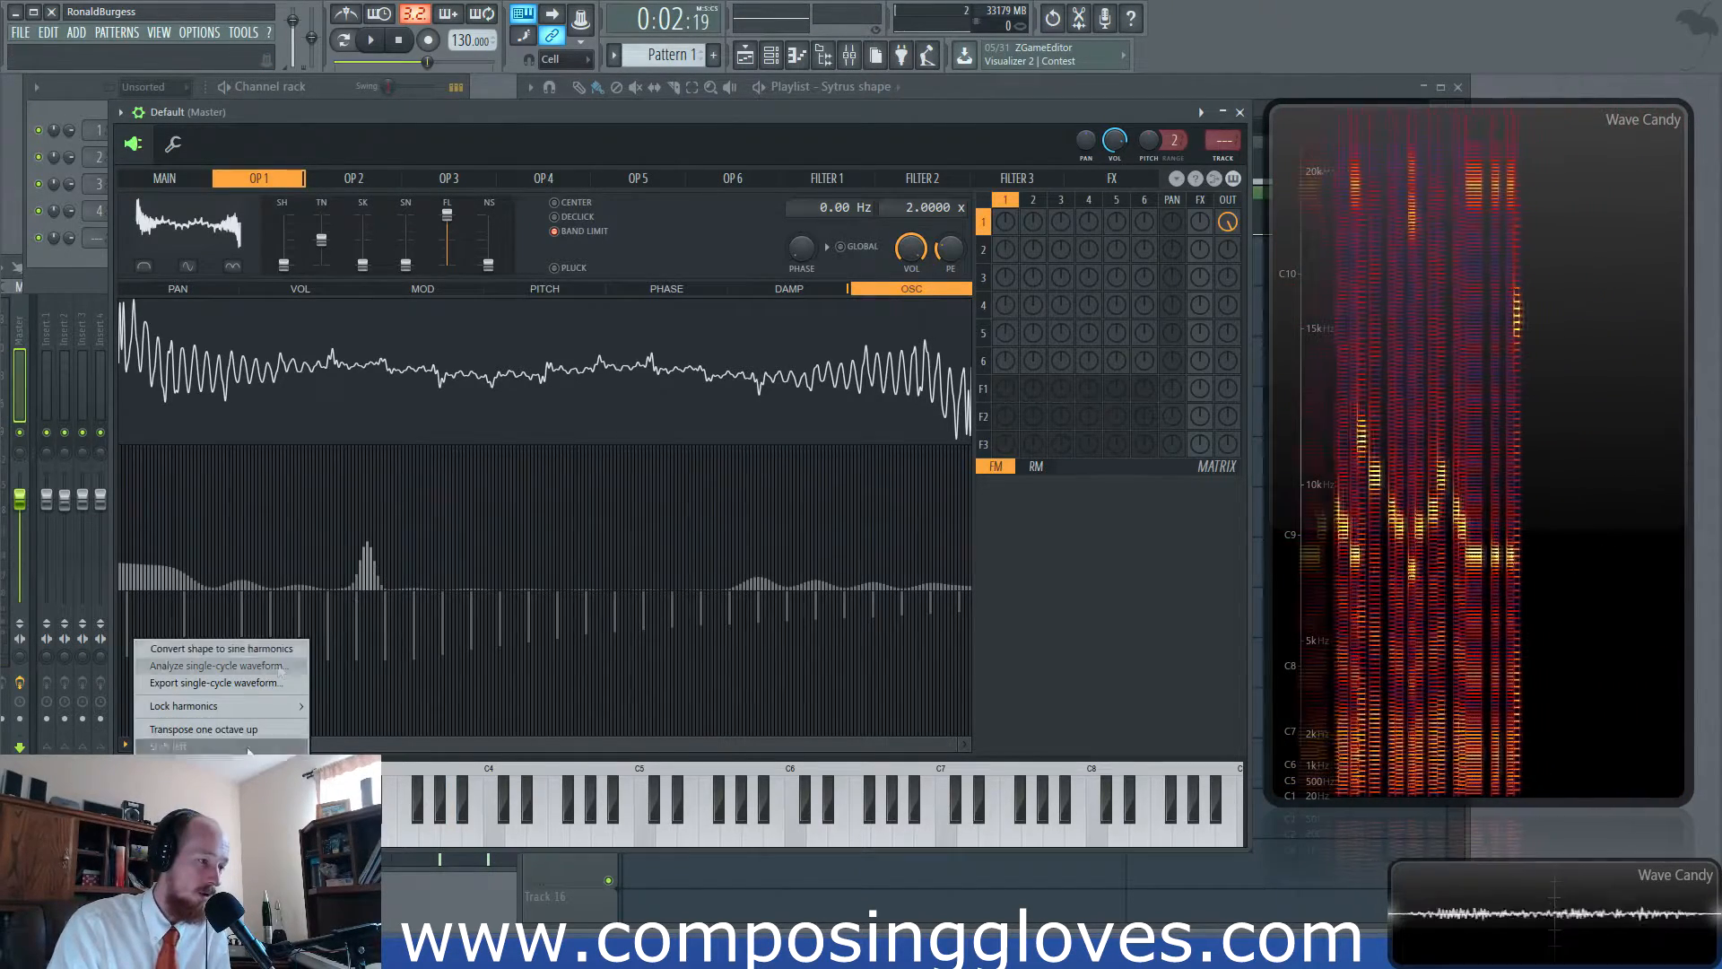
pyautogui.click(202, 781)
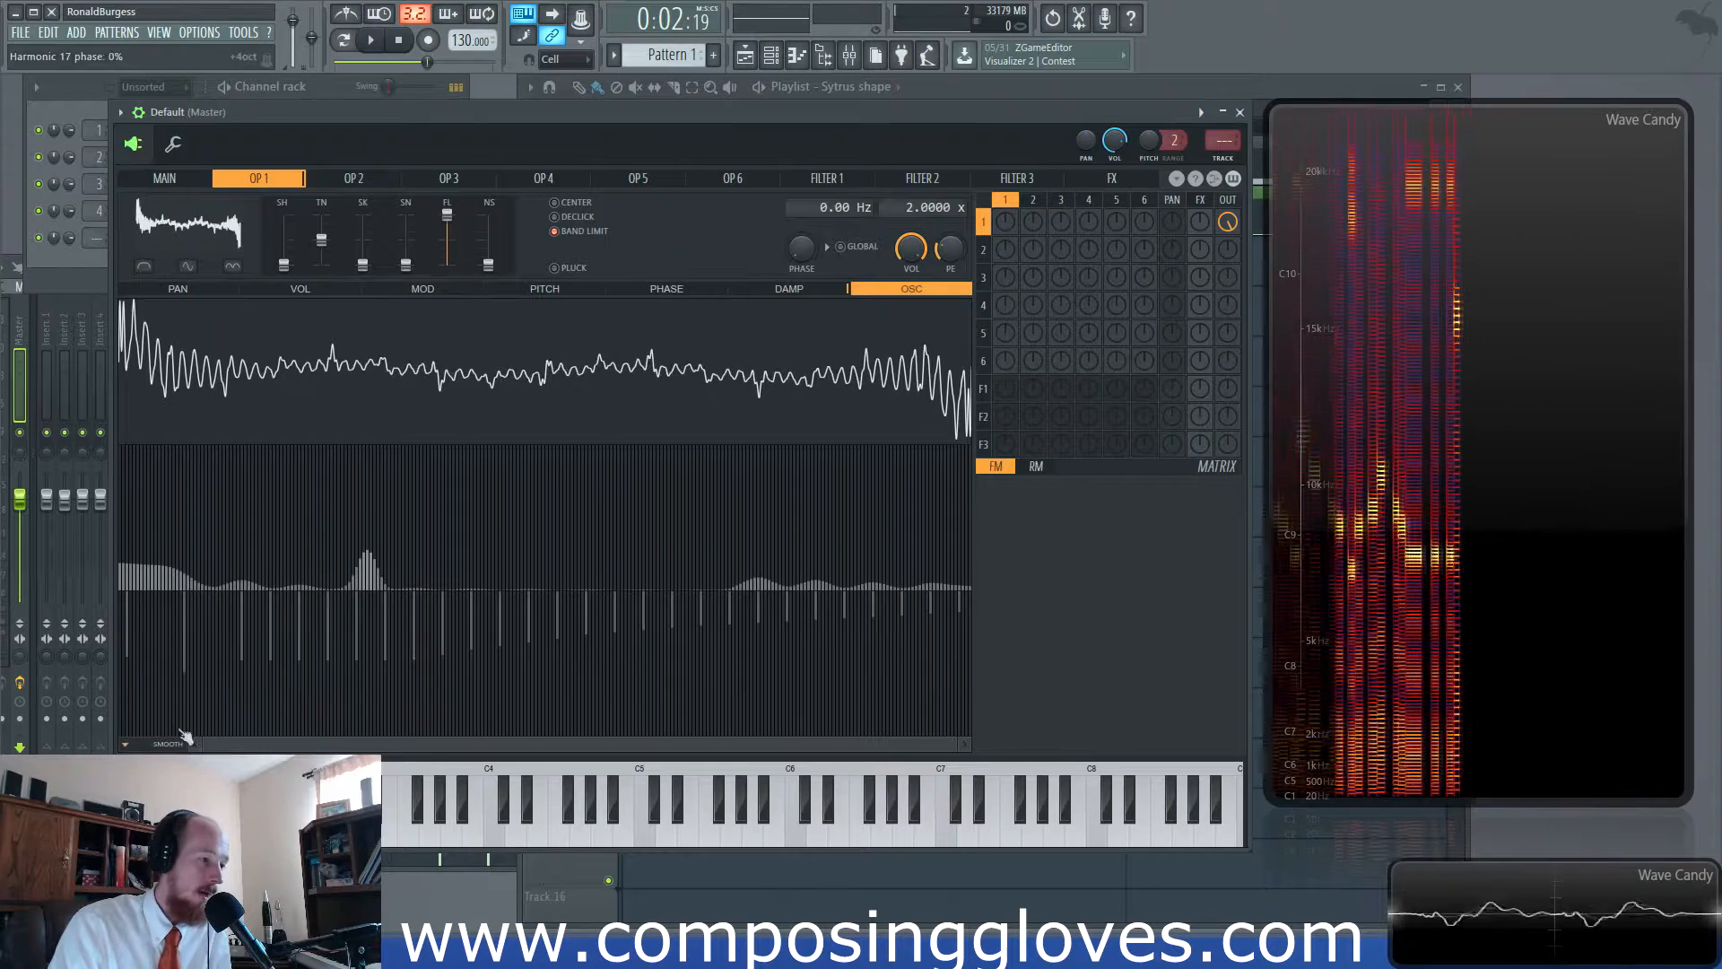
pyautogui.click(125, 744)
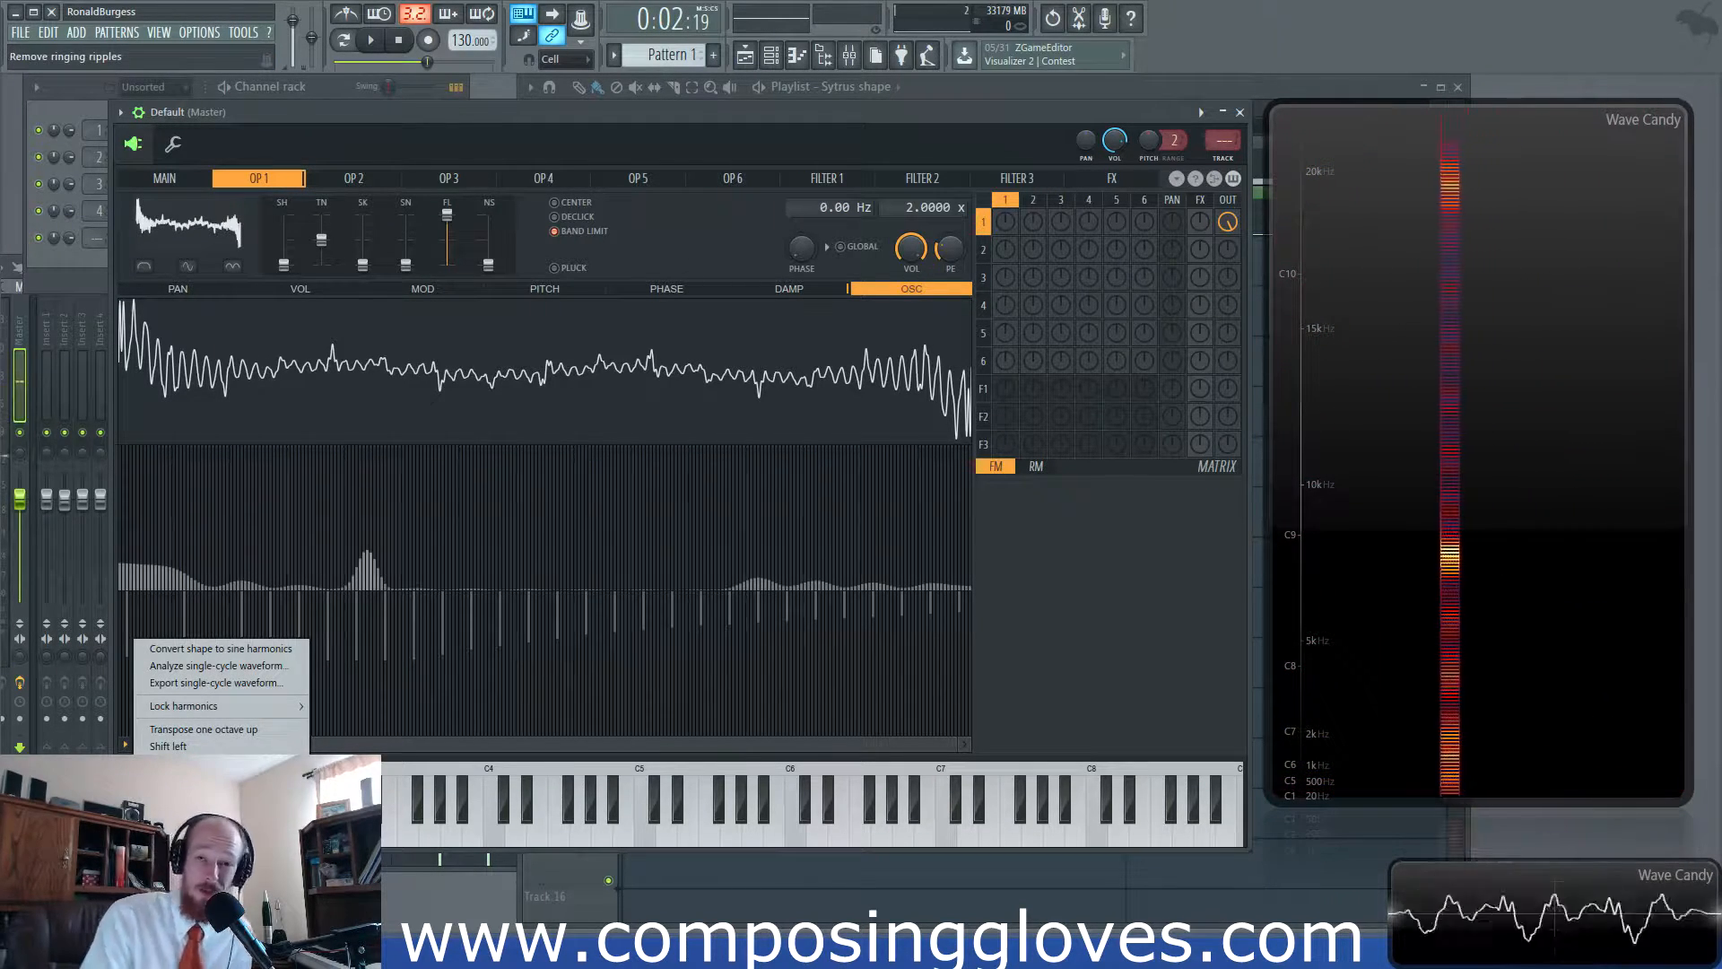
# Route only operator 2 to the output at 100% and reshape its sine oscillator into a slanted triangle wave.
pyautogui.click(359, 175)
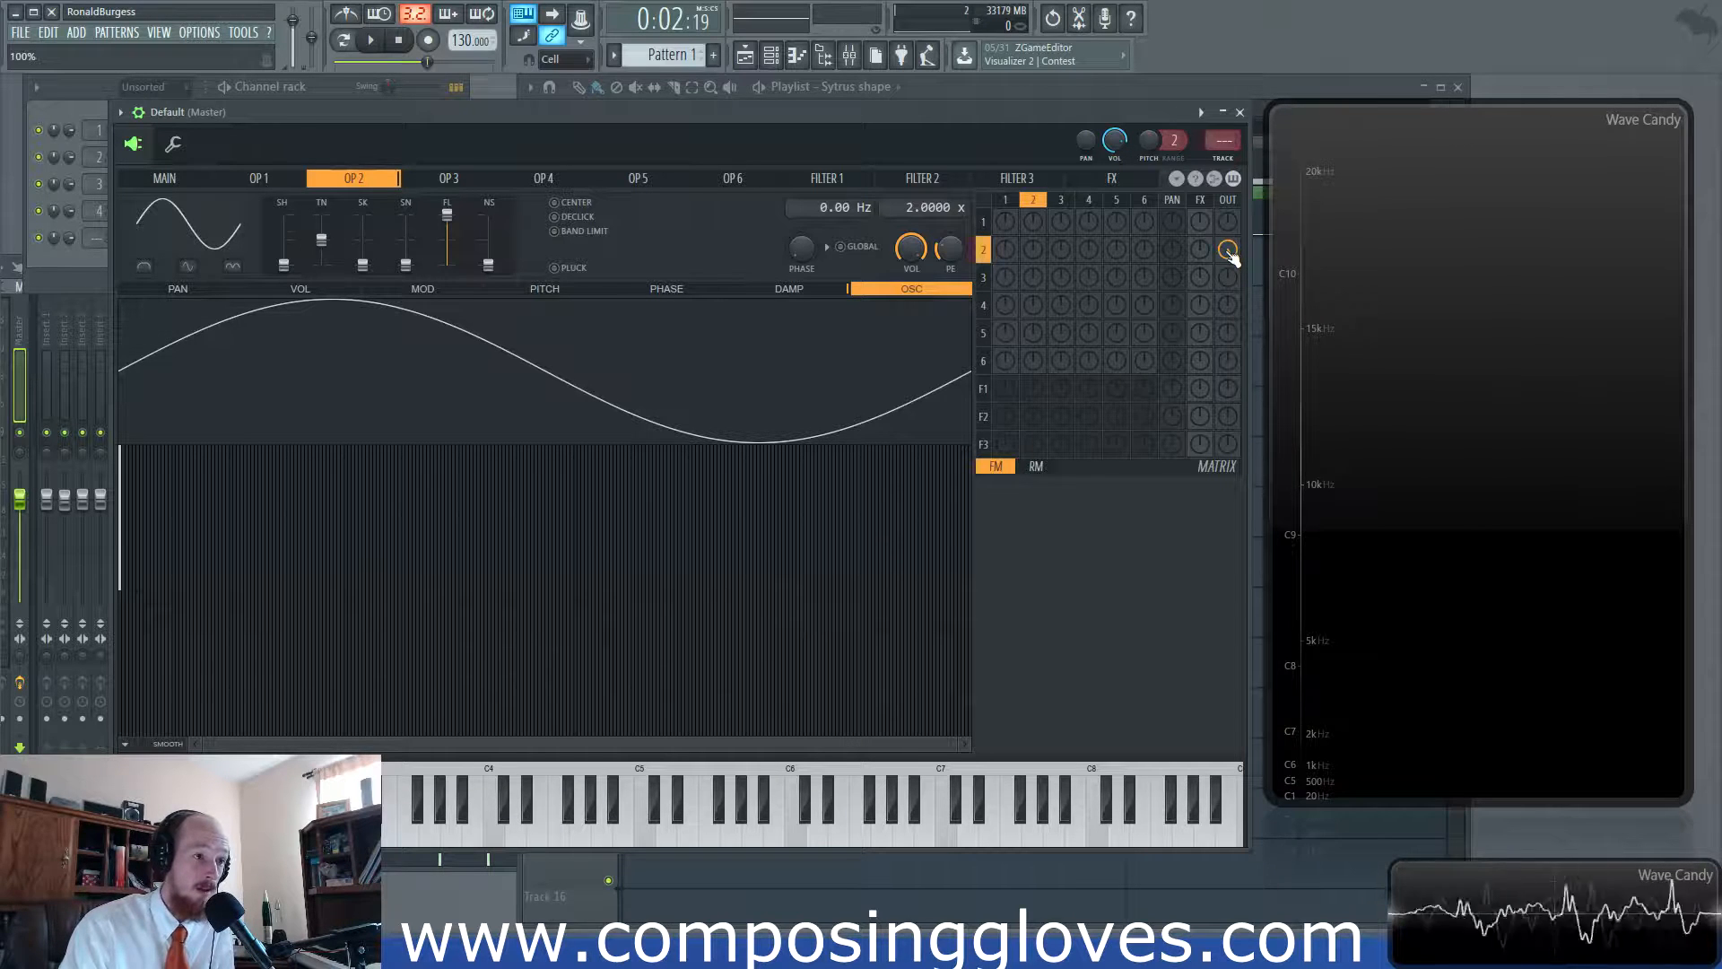
pyautogui.moveTo(440, 116); pyautogui.dragTo(417, 116)
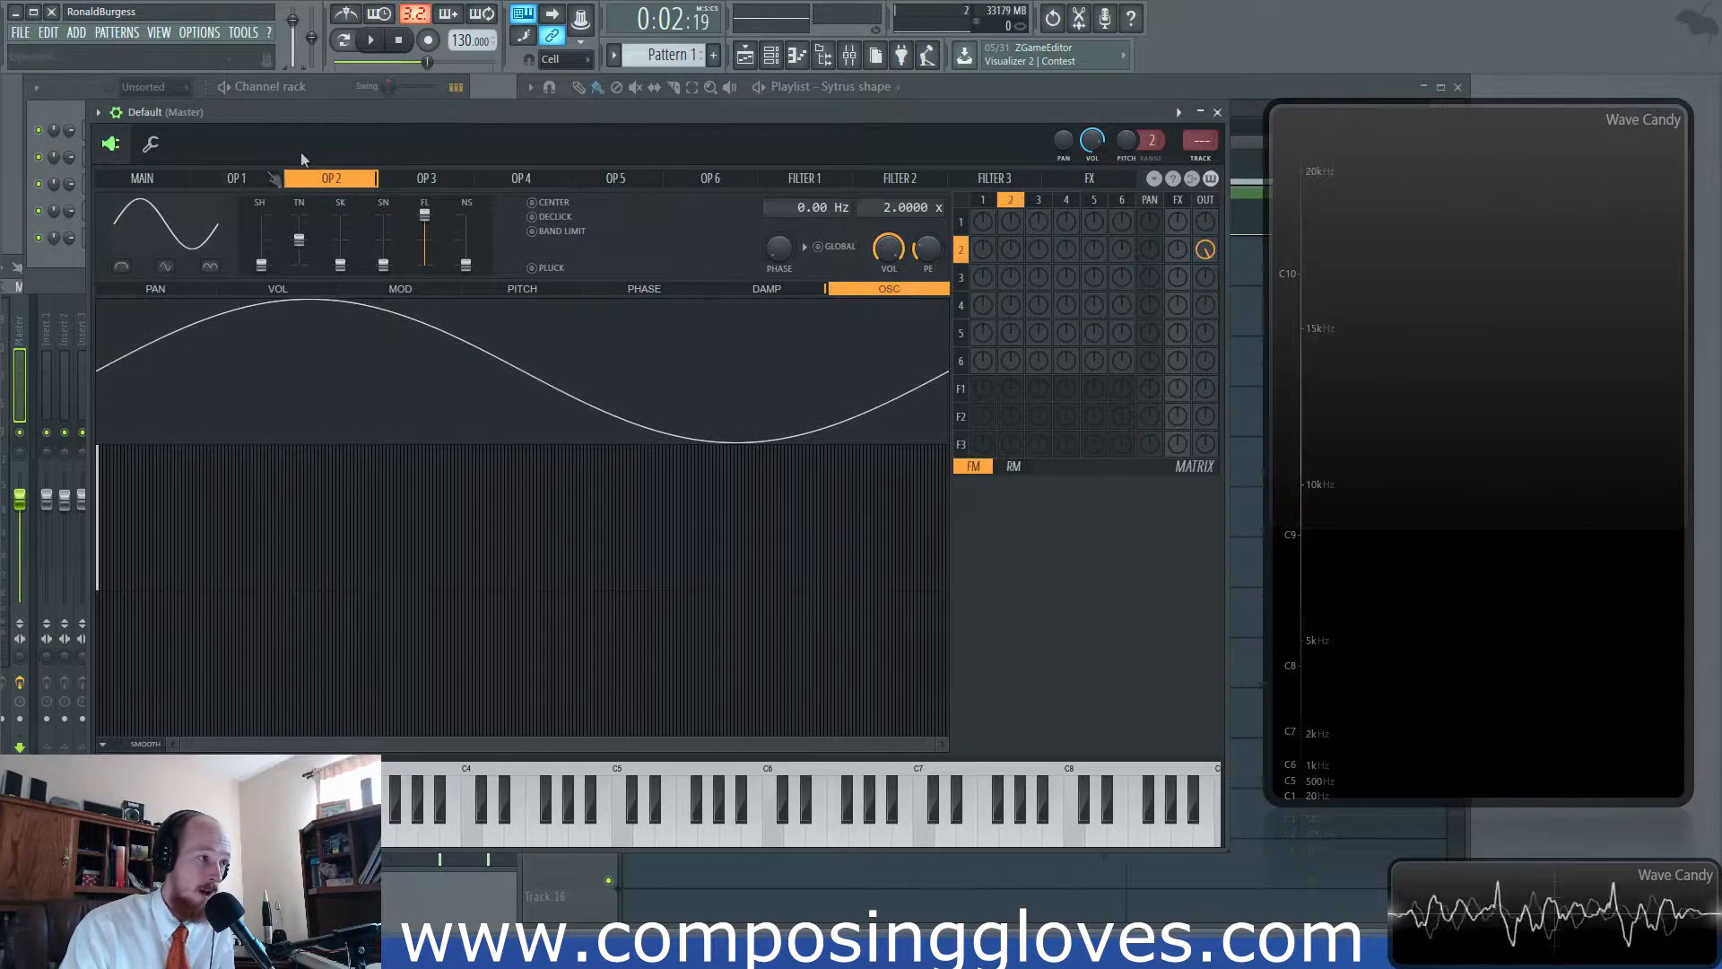
pyautogui.click(142, 177)
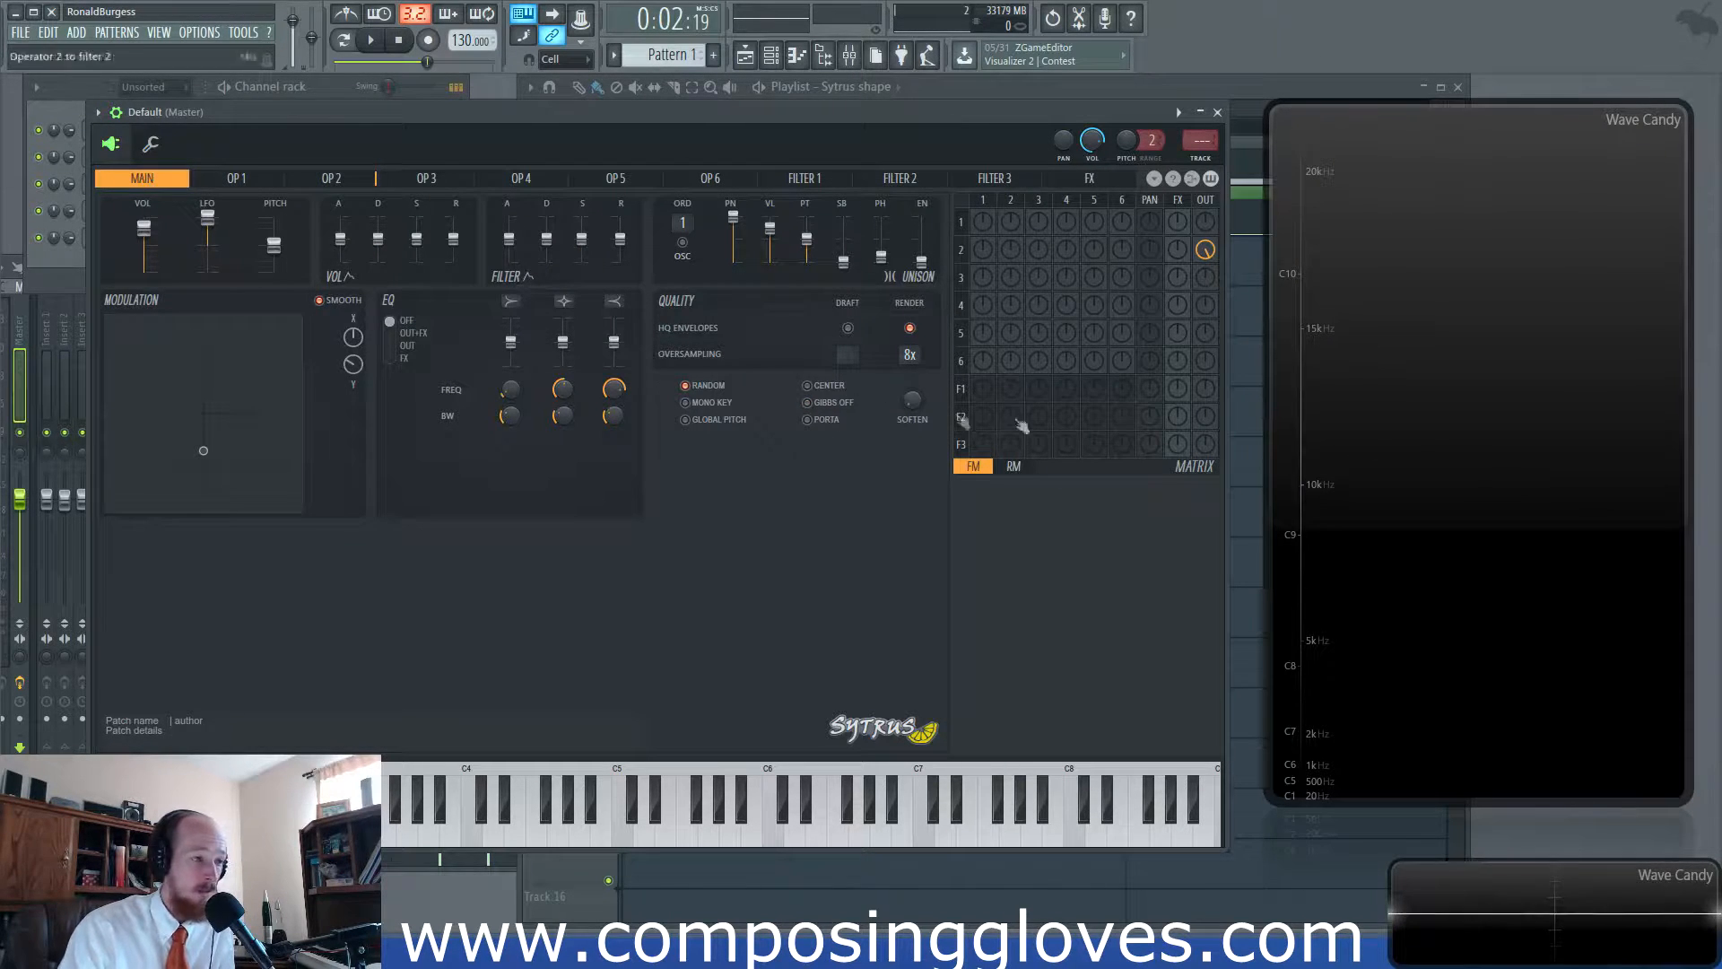
pyautogui.click(330, 178)
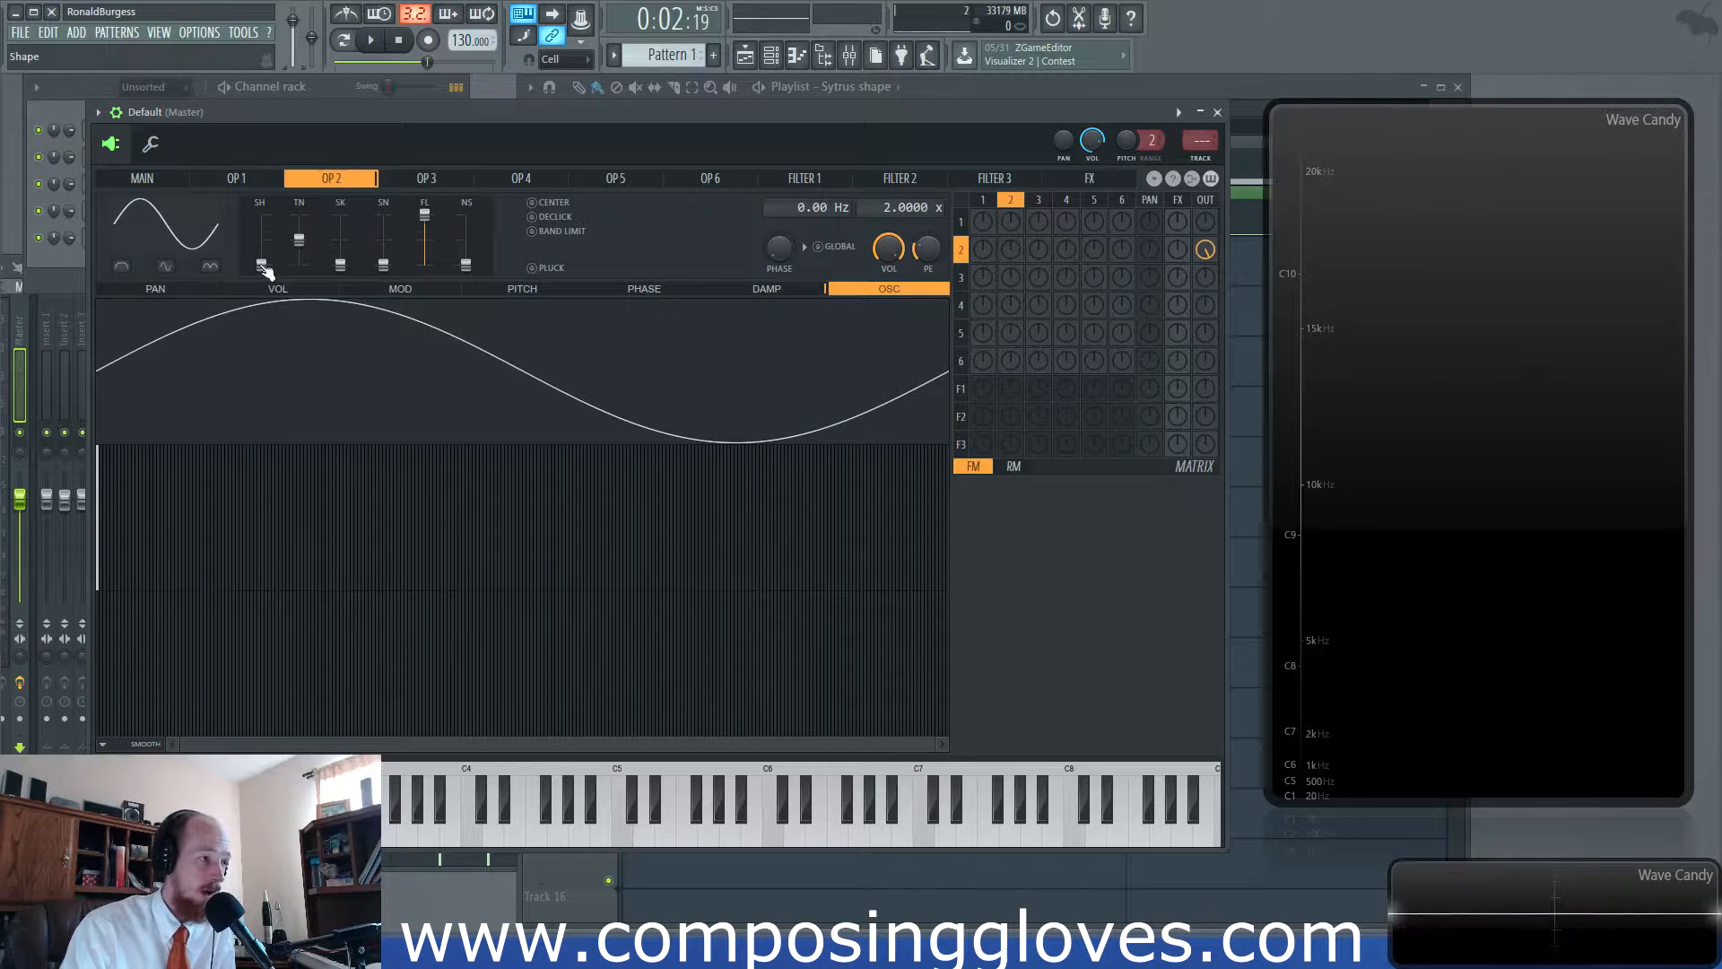
pyautogui.moveTo(262, 268); pyautogui.dragTo(300, 240)
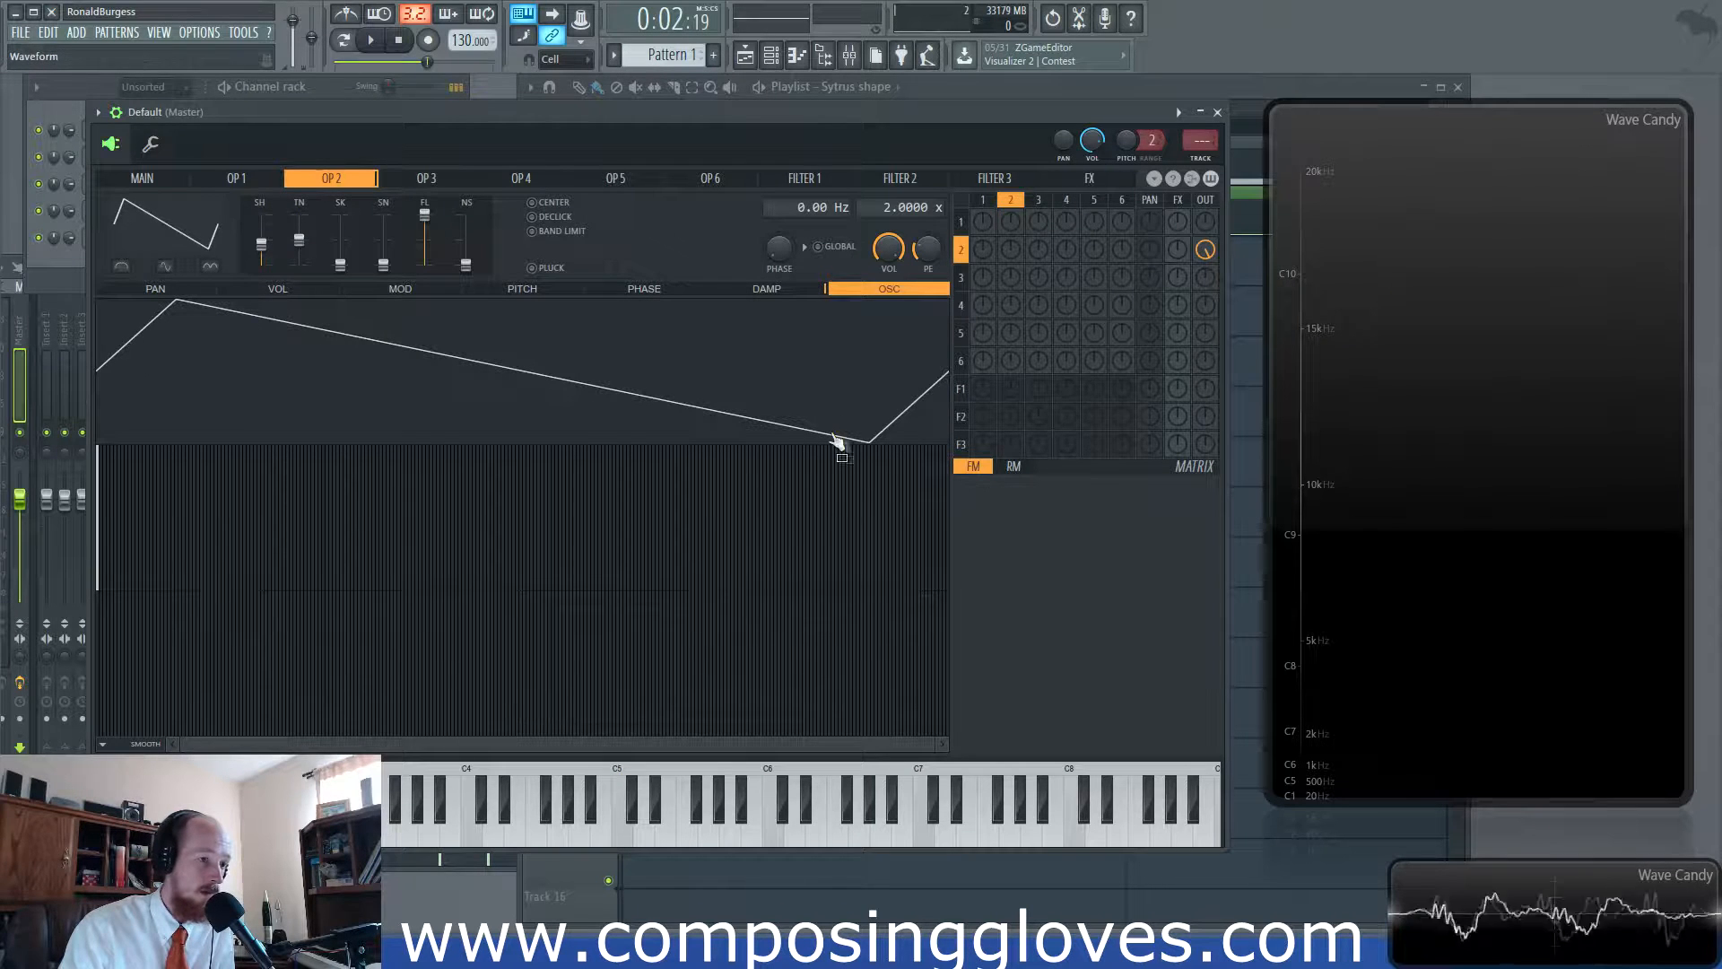
# Move the Wave Candy oscilloscope beside operator 2's waveform and enlarge it for viewing the output.
pyautogui.moveTo(1552, 98); pyautogui.dragTo(1419, 613)
pyautogui.moveTo(1493, 692); pyautogui.dragTo(1329, 476)
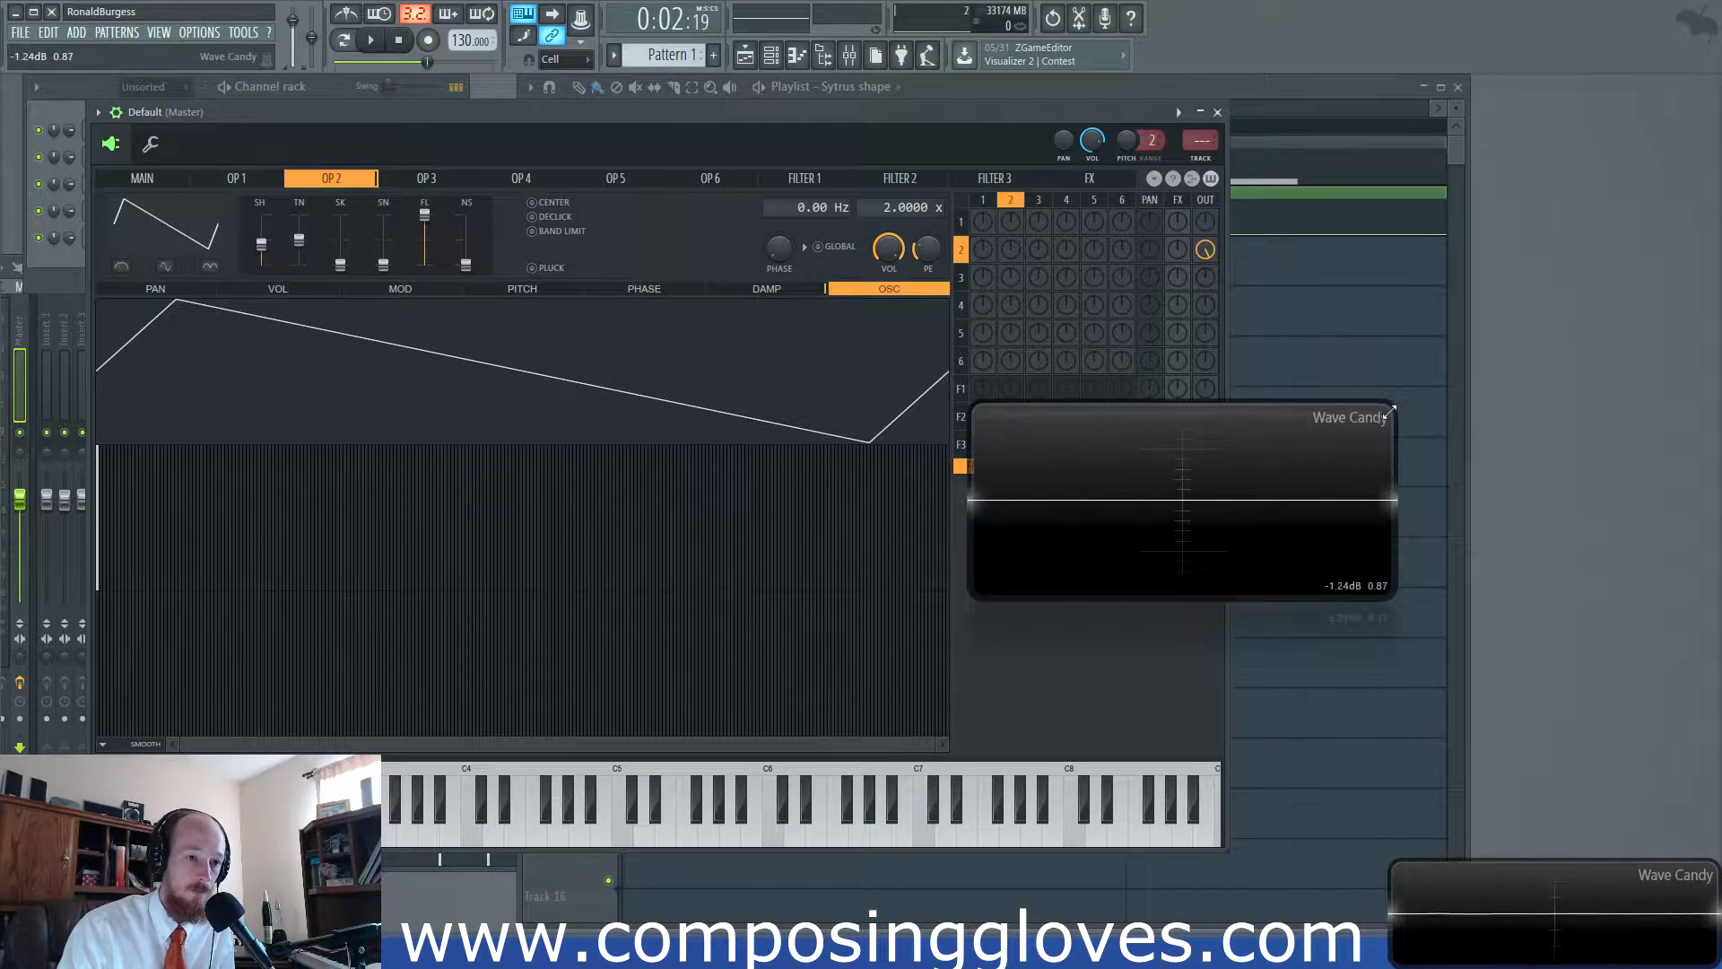
pyautogui.moveTo(1384, 397); pyautogui.dragTo(1571, 263)
pyautogui.moveTo(1439, 408); pyautogui.dragTo(1521, 549)
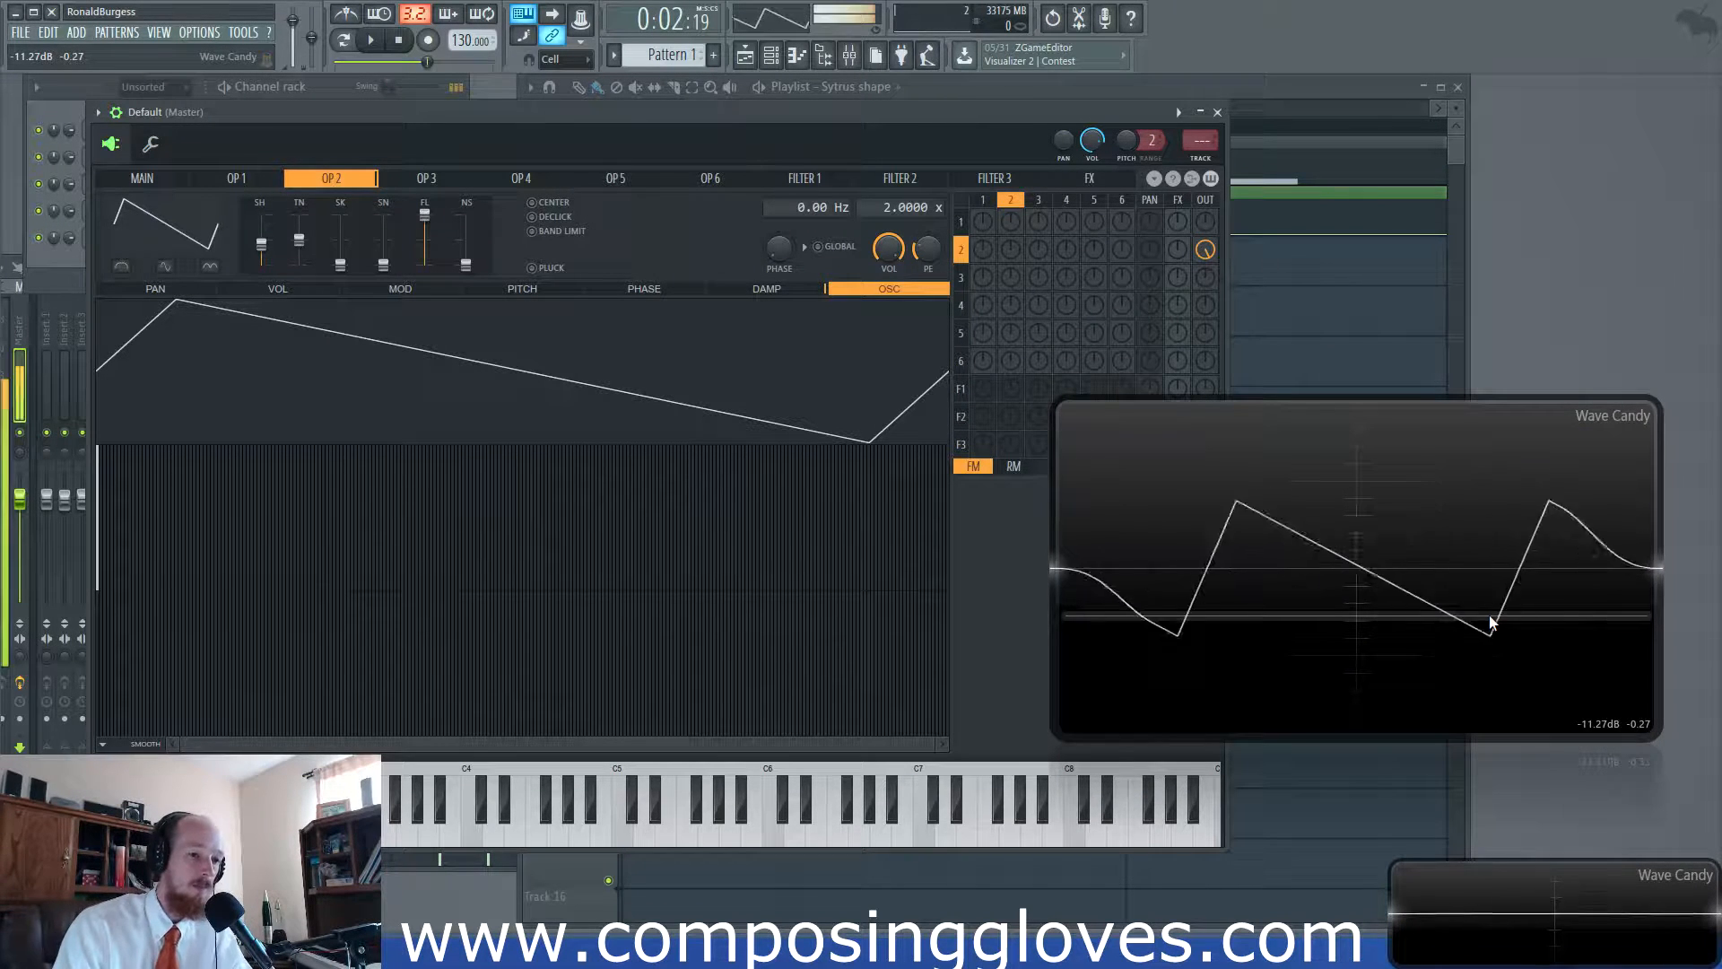
# Set the update rate of the Wave Candy oscilloscope on the mixer's master track to the note G0 and close its settings.
pyautogui.click(37, 118)
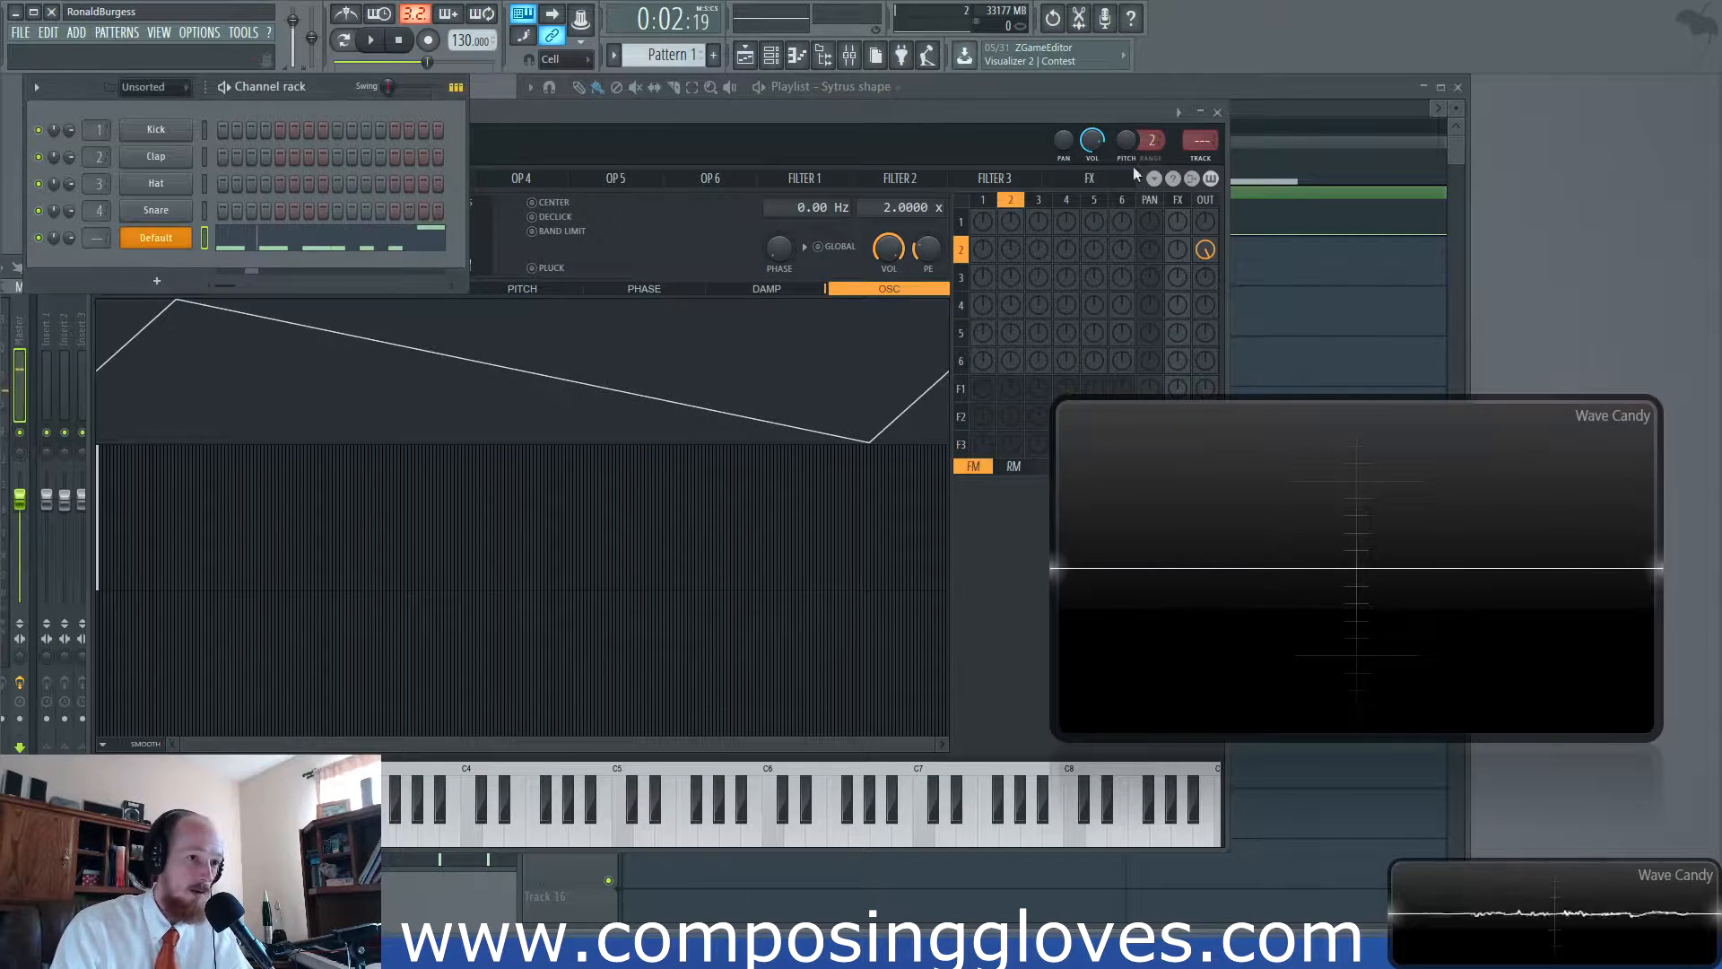
pyautogui.click(850, 56)
pyautogui.moveTo(1274, 474); pyautogui.dragTo(843, 391)
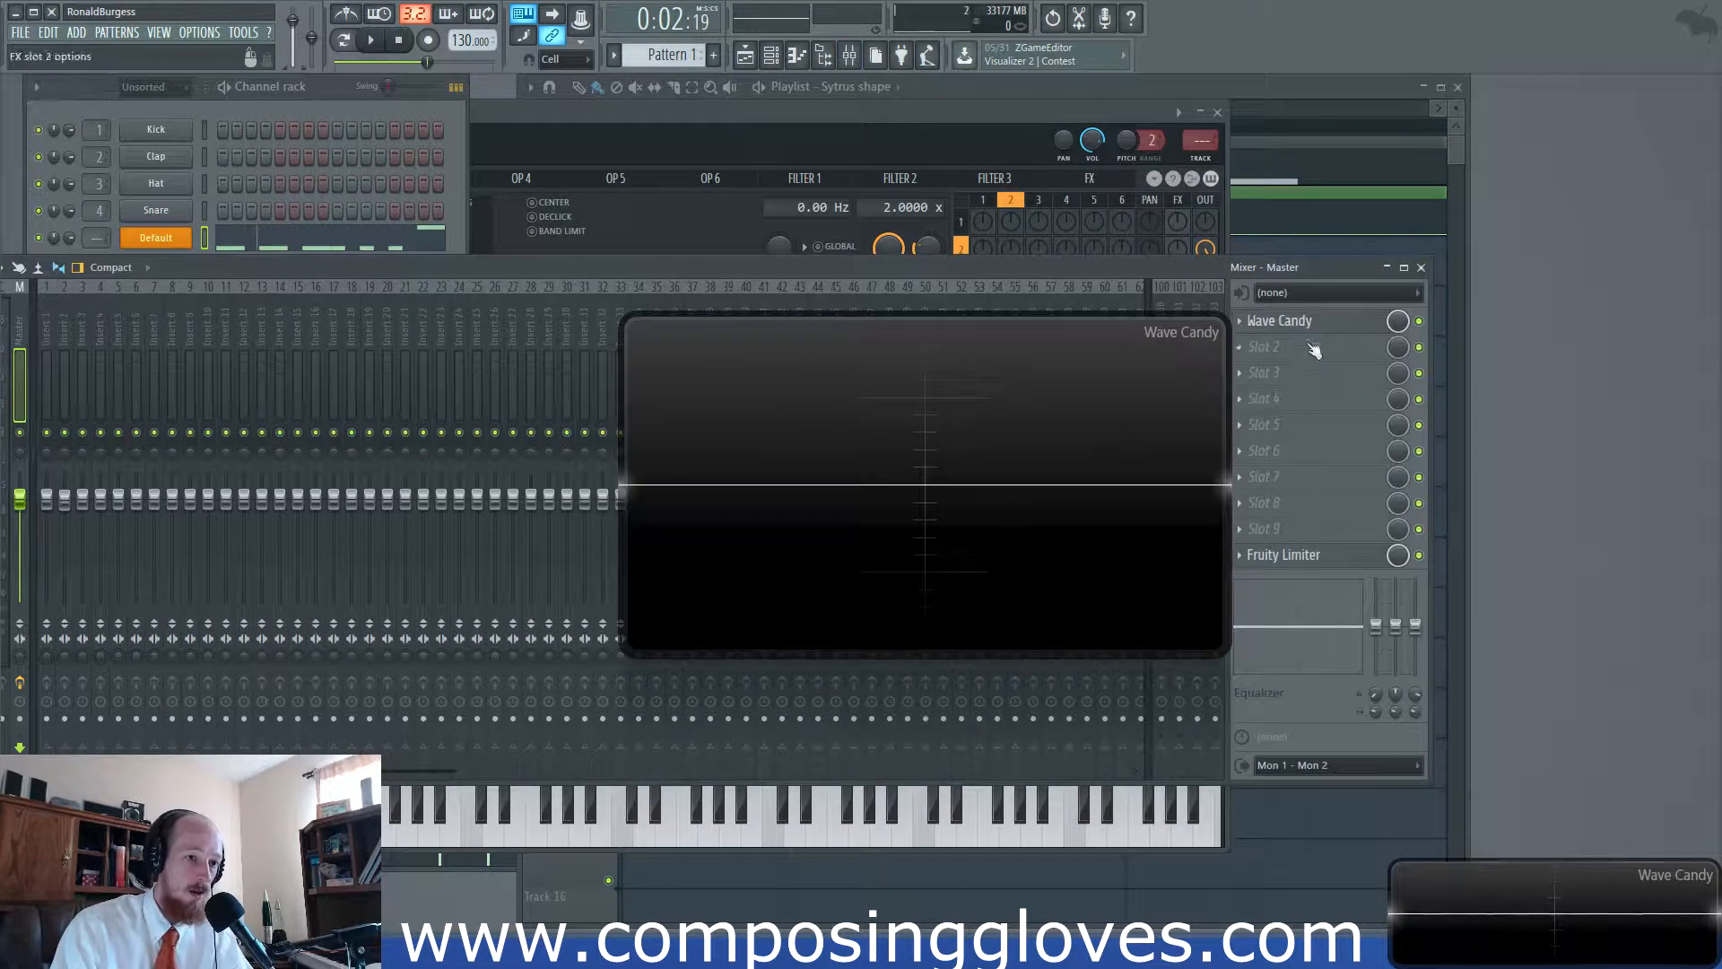
pyautogui.click(1312, 323)
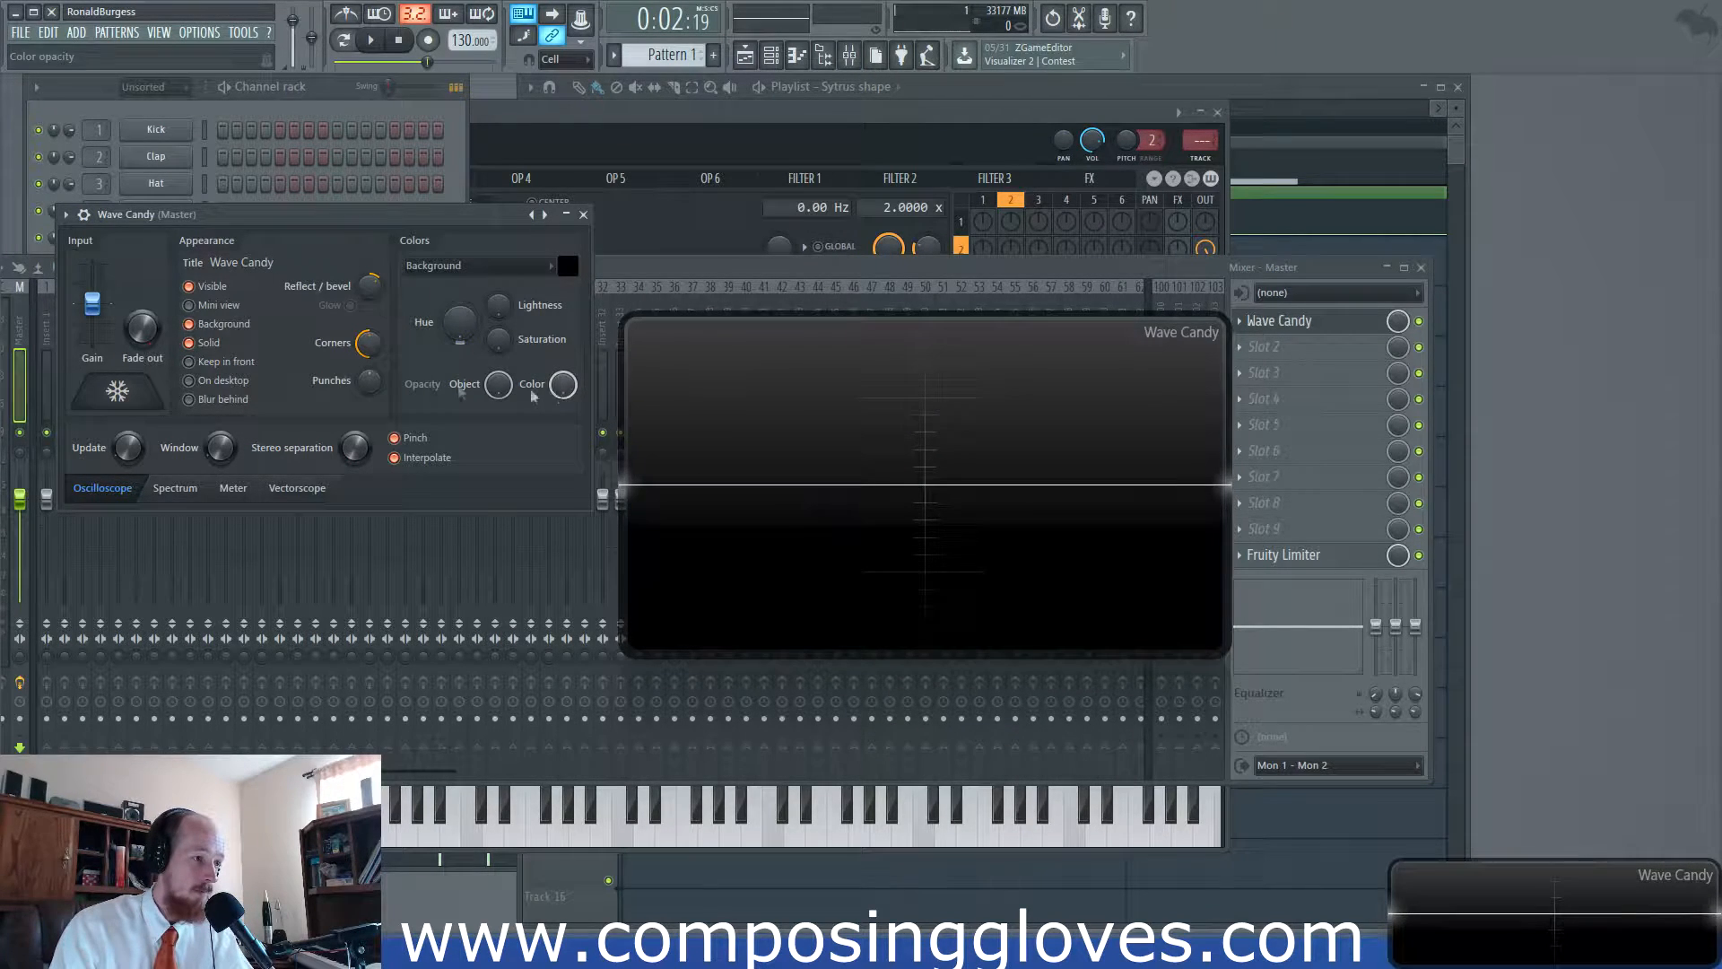
pyautogui.rightClick(122, 448)
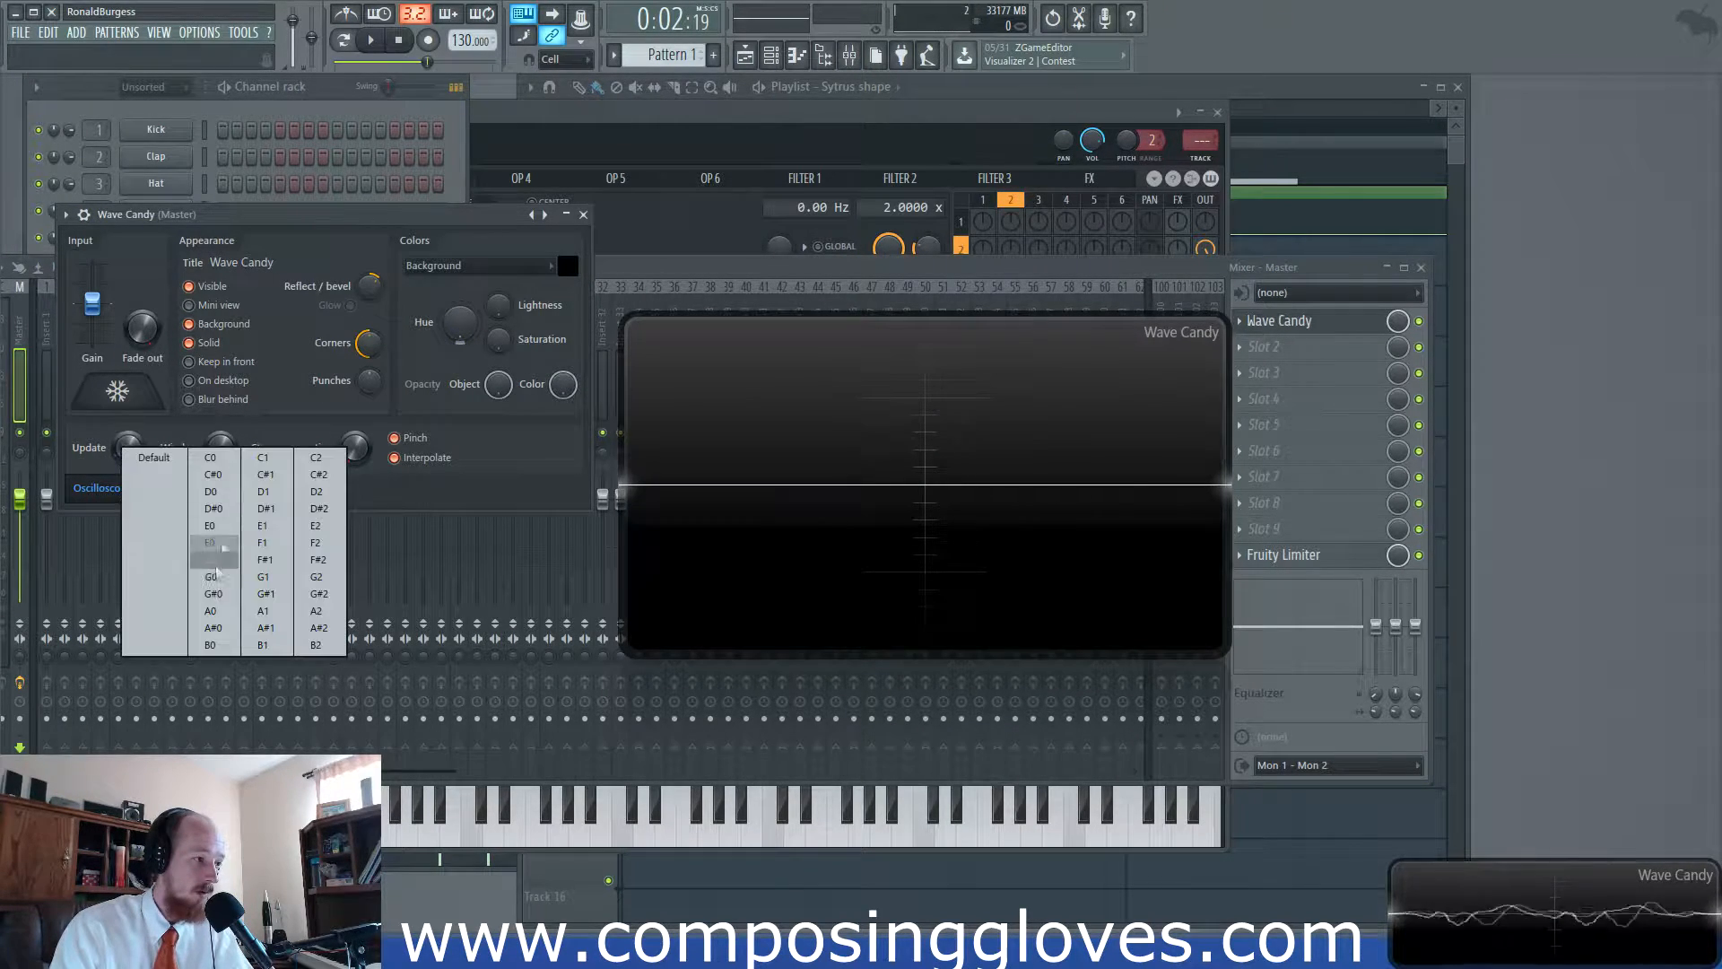
pyautogui.click(212, 577)
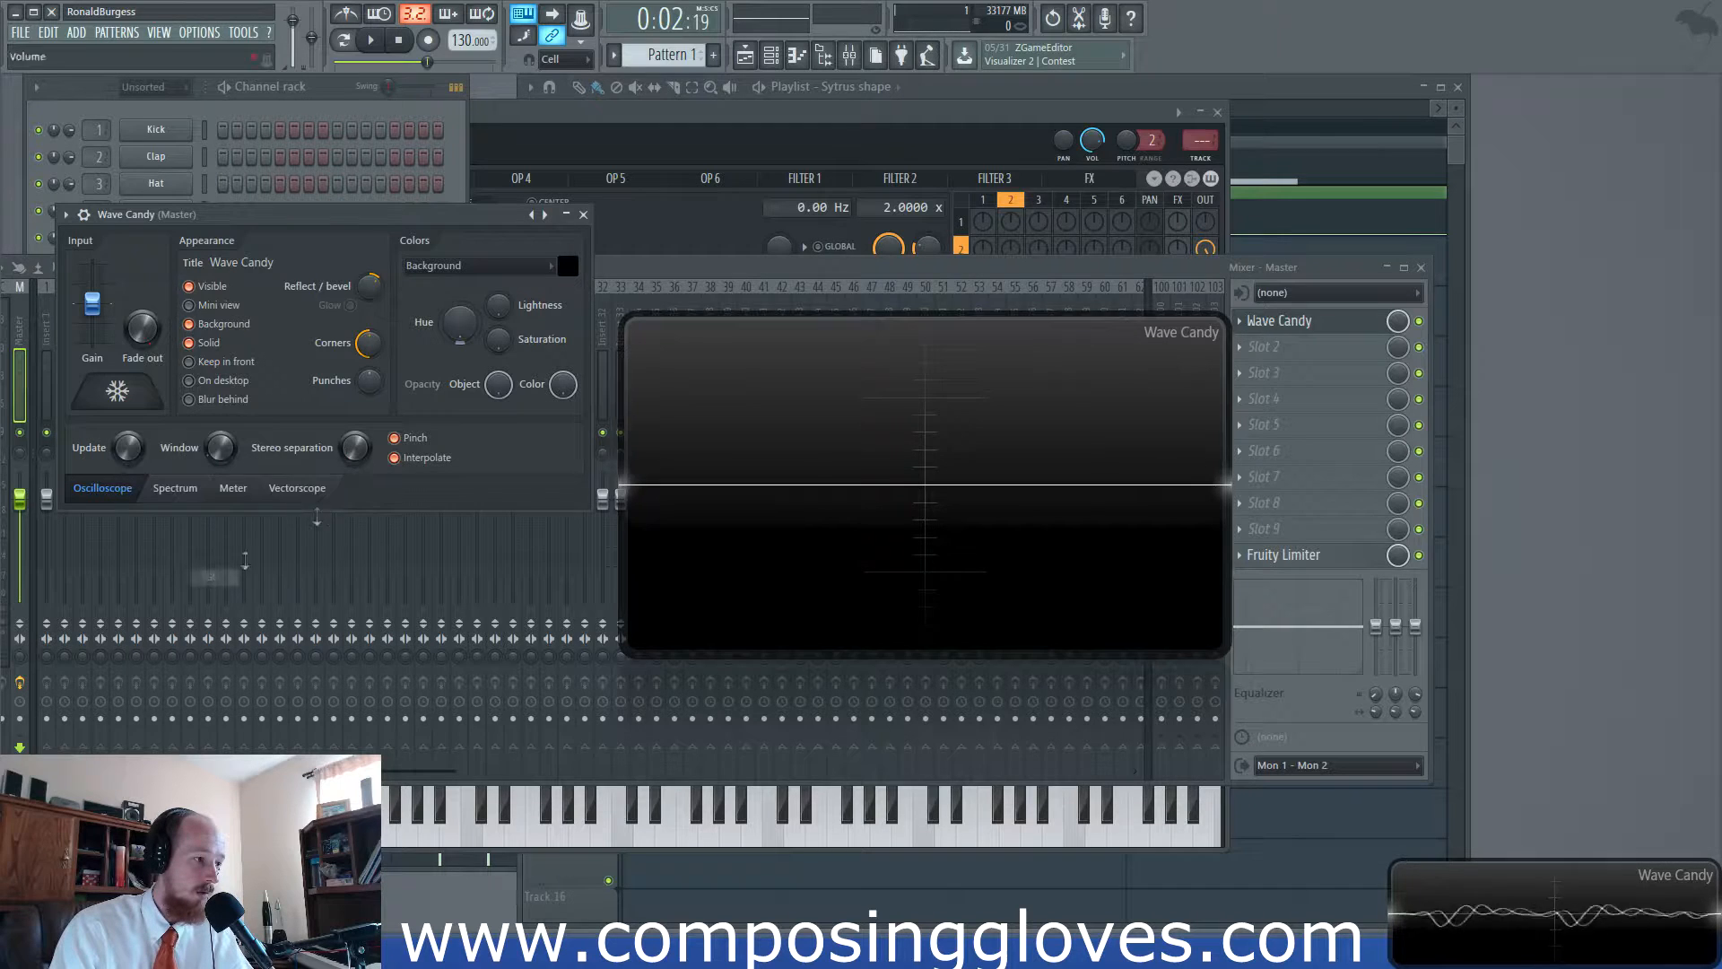
pyautogui.click(583, 216)
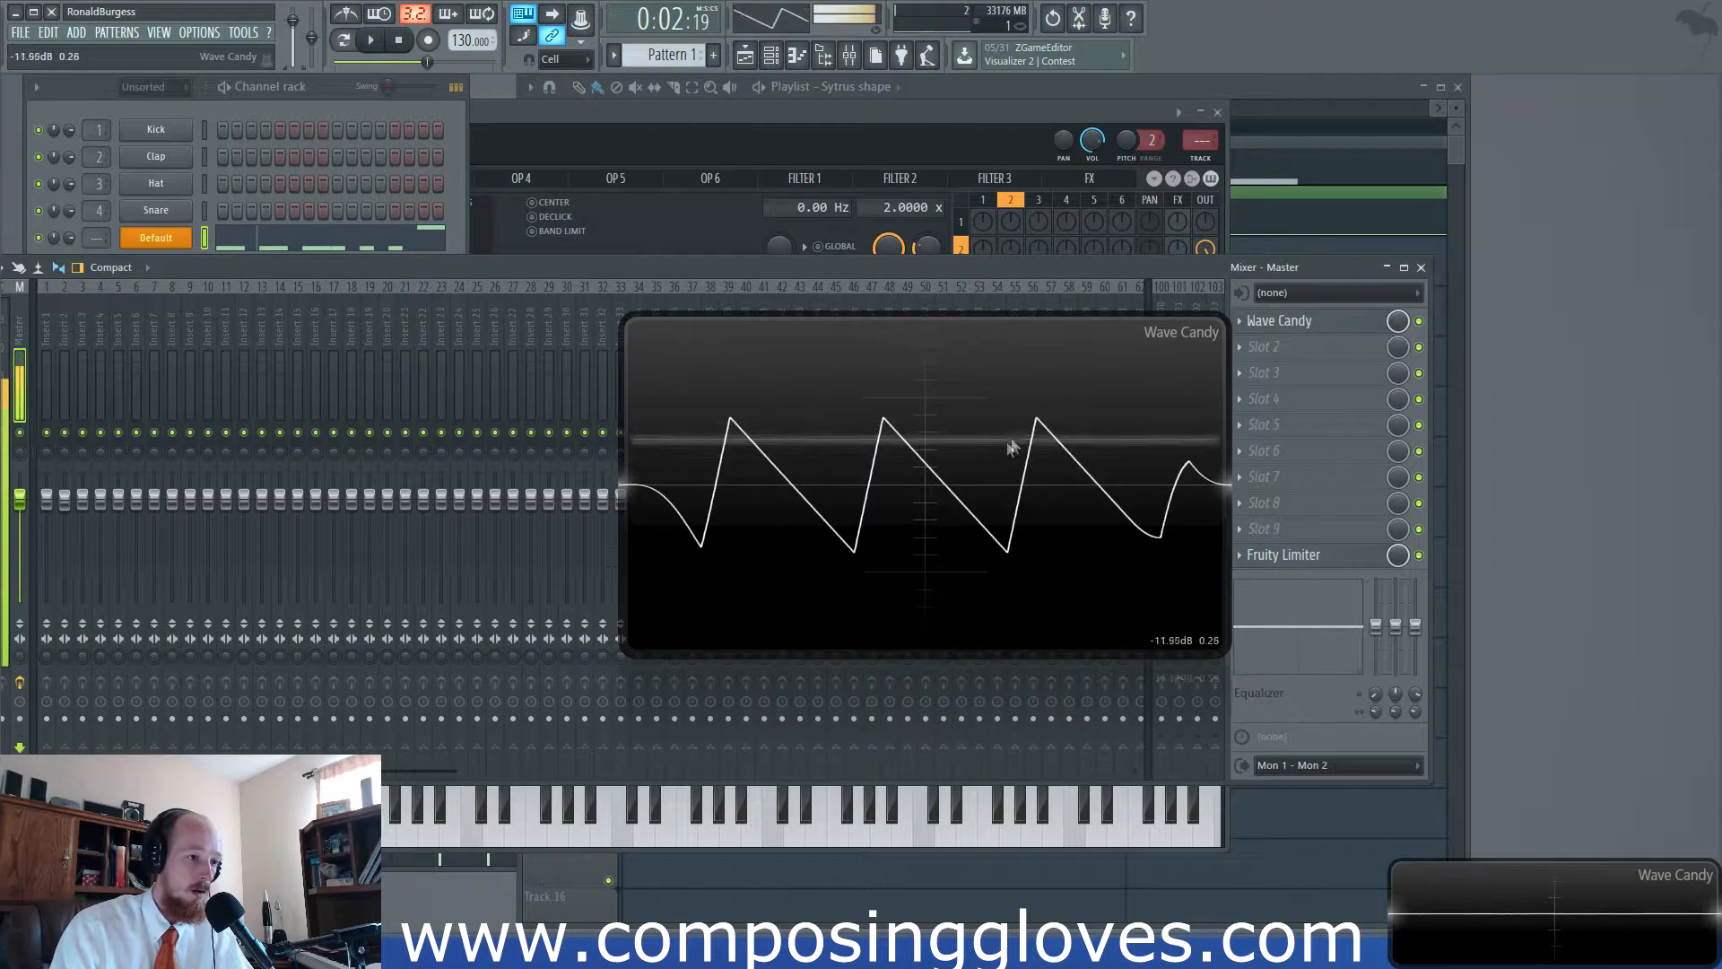
# Bring the Sytrus window forward with the oscilloscope next to it and set operator 2's waveform to Saw.
pyautogui.moveTo(793, 257); pyautogui.dragTo(1336, 360)
pyautogui.moveTo(913, 415); pyautogui.dragTo(1097, 364)
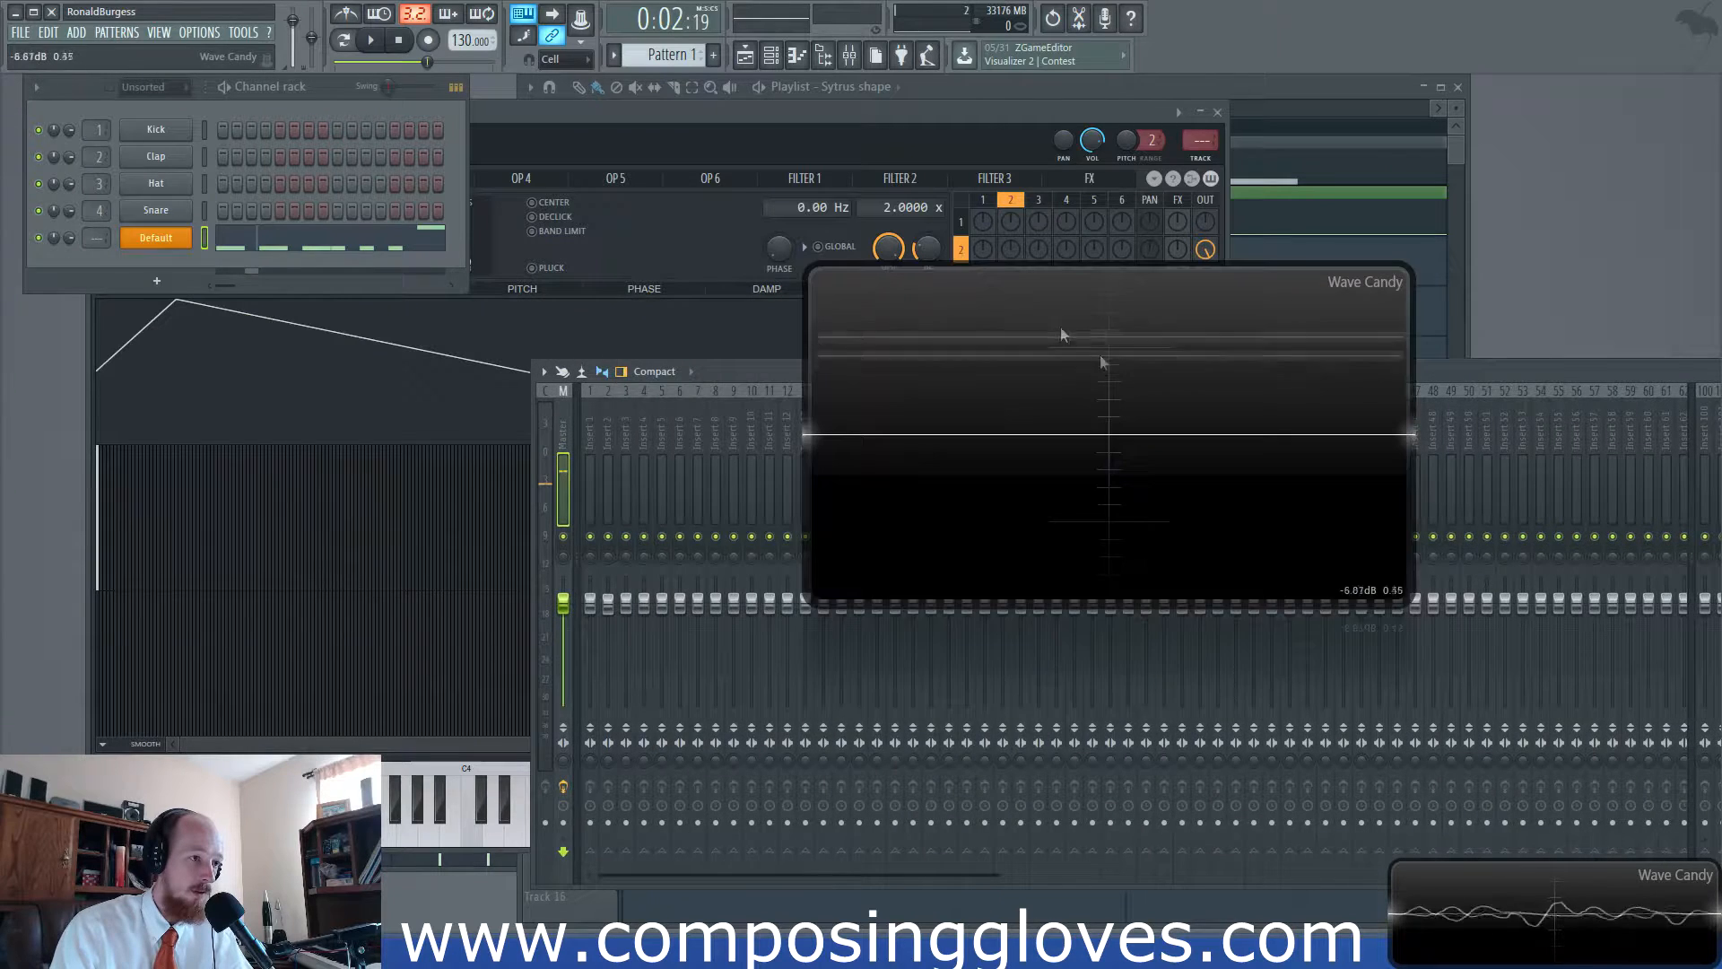
pyautogui.click(653, 110)
pyautogui.rightClick(201, 210)
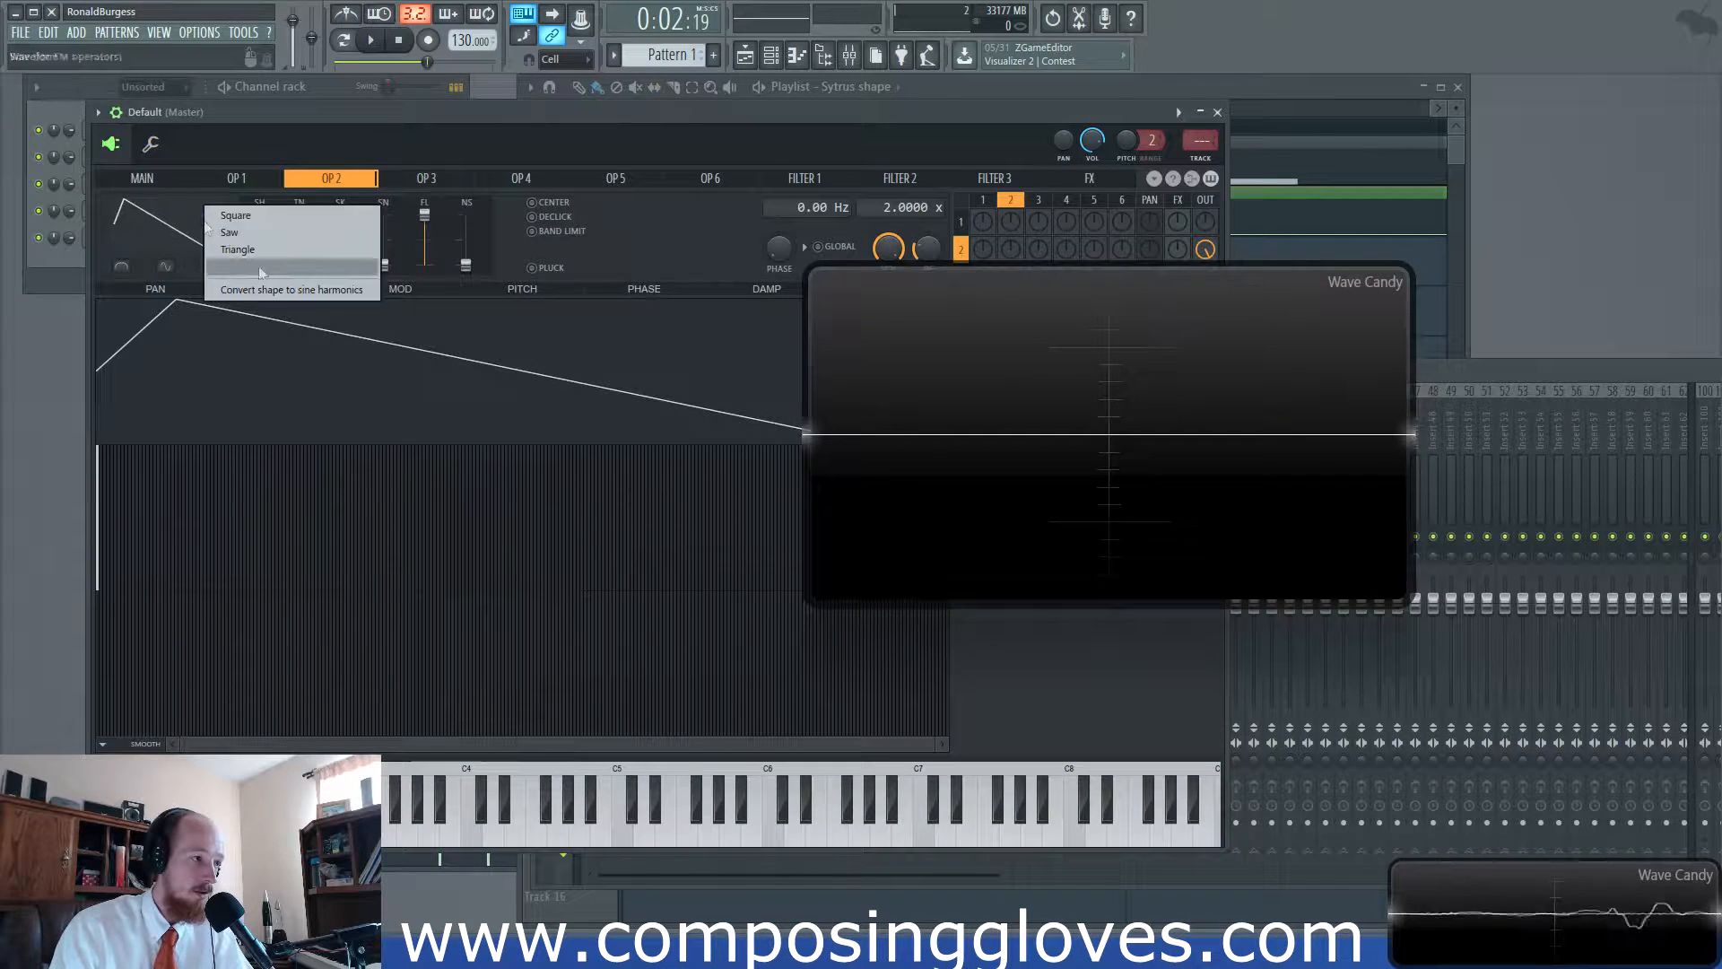
pyautogui.click(320, 236)
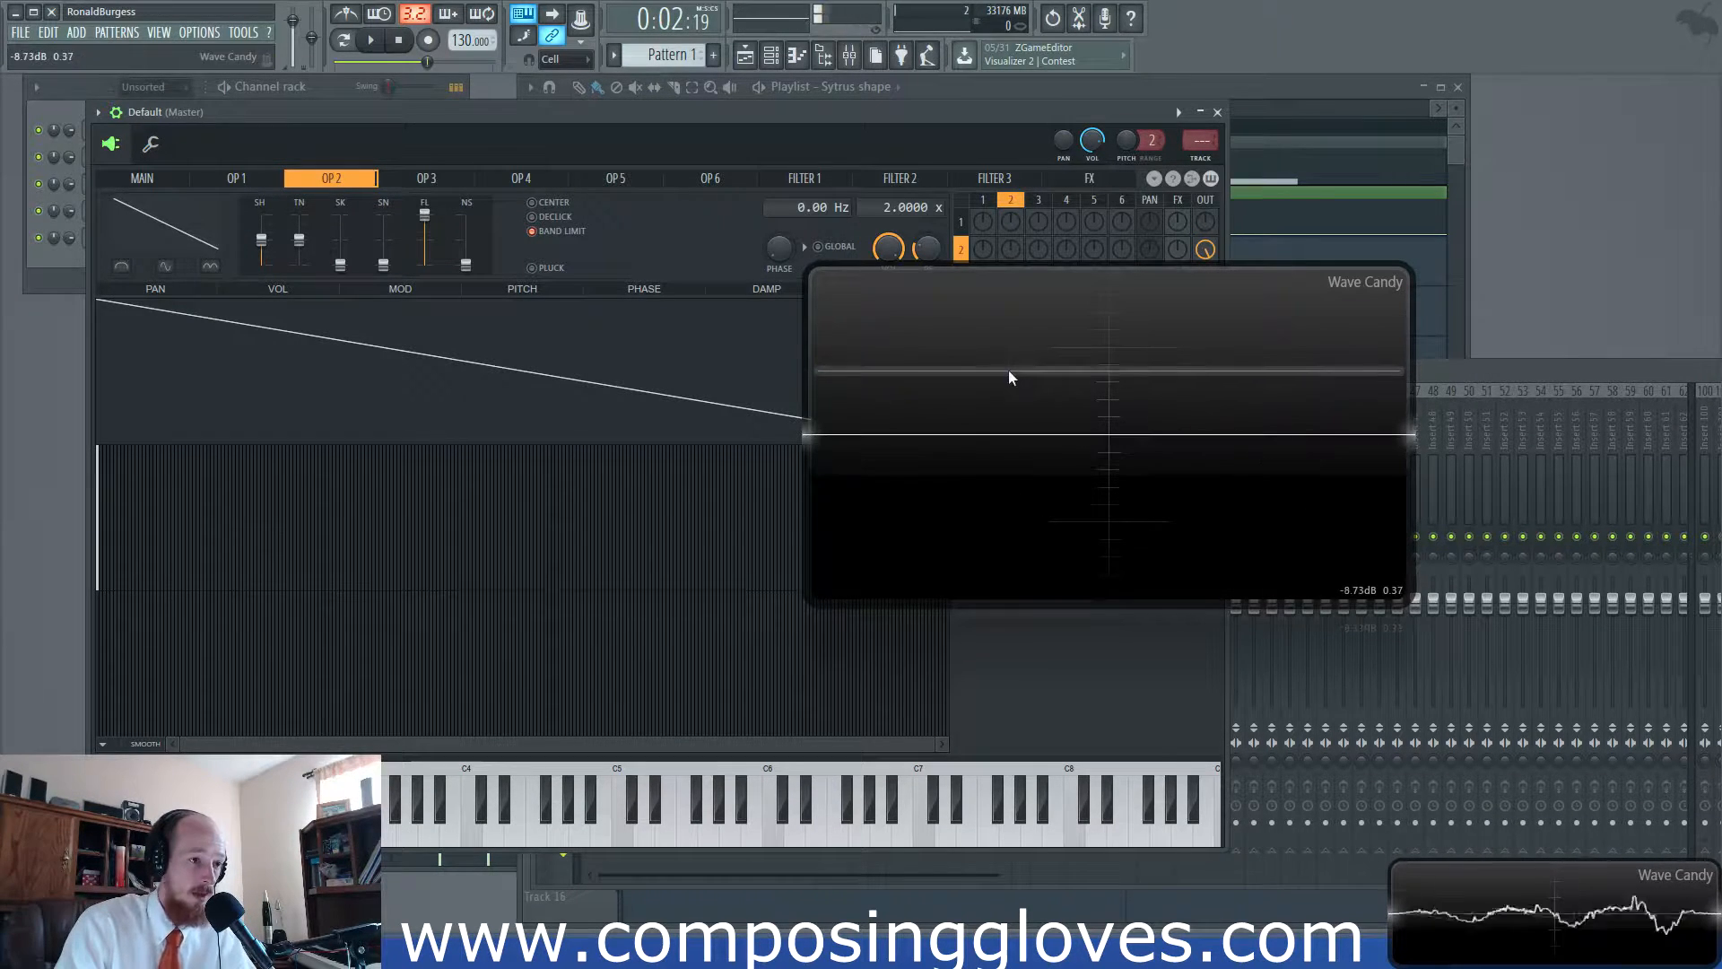
# Open the master track's Wave Candy settings and freeze the oscilloscope on the played saw wave.
pyautogui.moveTo(1040, 112); pyautogui.dragTo(905, 252)
pyautogui.moveTo(1549, 403); pyautogui.dragTo(1181, 396)
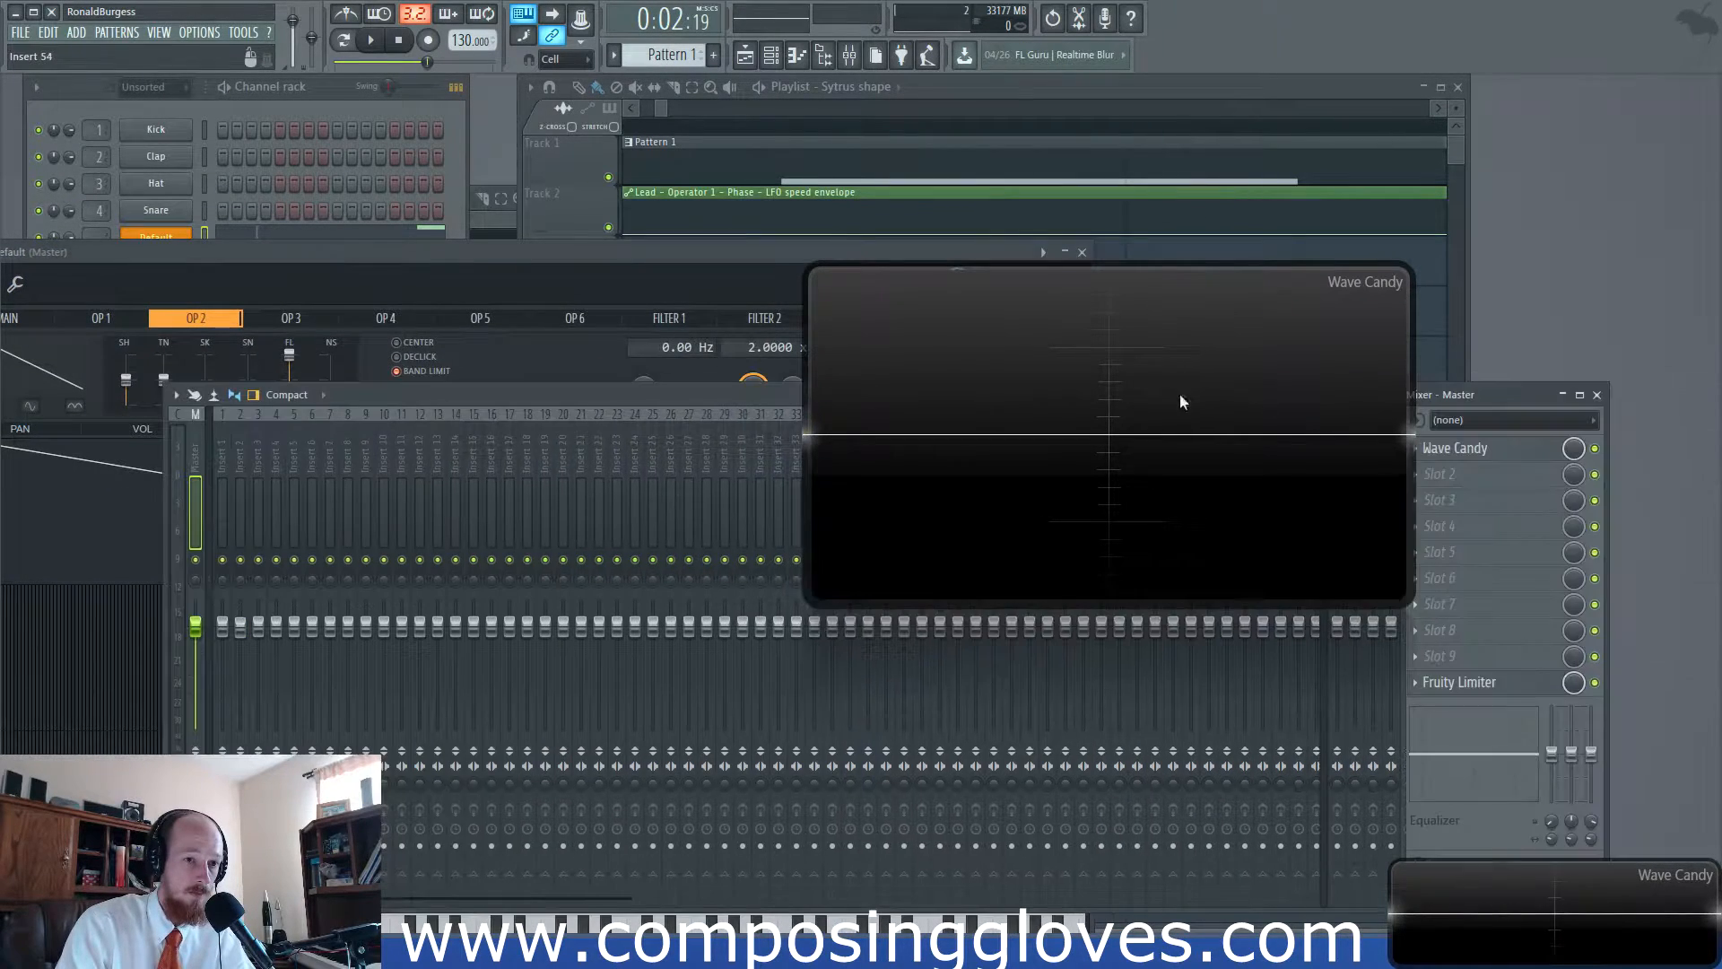
pyautogui.click(1455, 449)
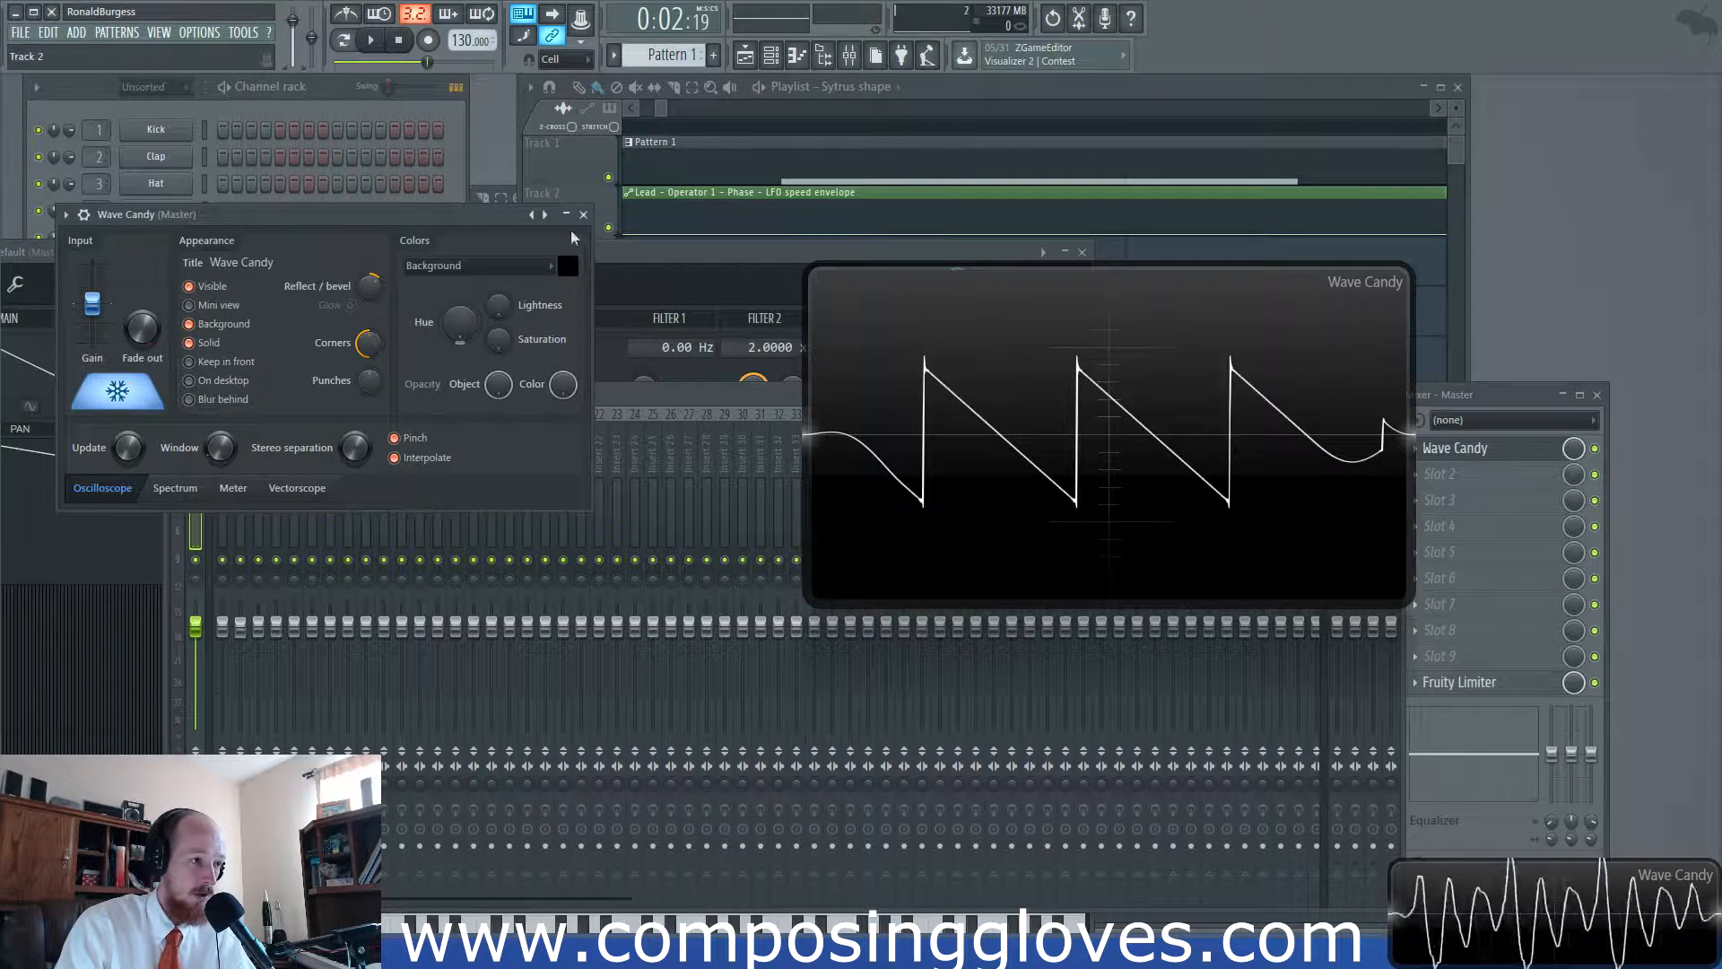
# Arrange the Wave Candy settings, Sytrus window and frozen oscilloscope so operator 2's oscillator editor is unobstructed.
pyautogui.moveTo(327, 219); pyautogui.dragTo(1487, 114)
pyautogui.click(569, 256)
pyautogui.moveTo(569, 256); pyautogui.dragTo(615, 115)
pyautogui.moveTo(342, 116); pyautogui.dragTo(382, 115)
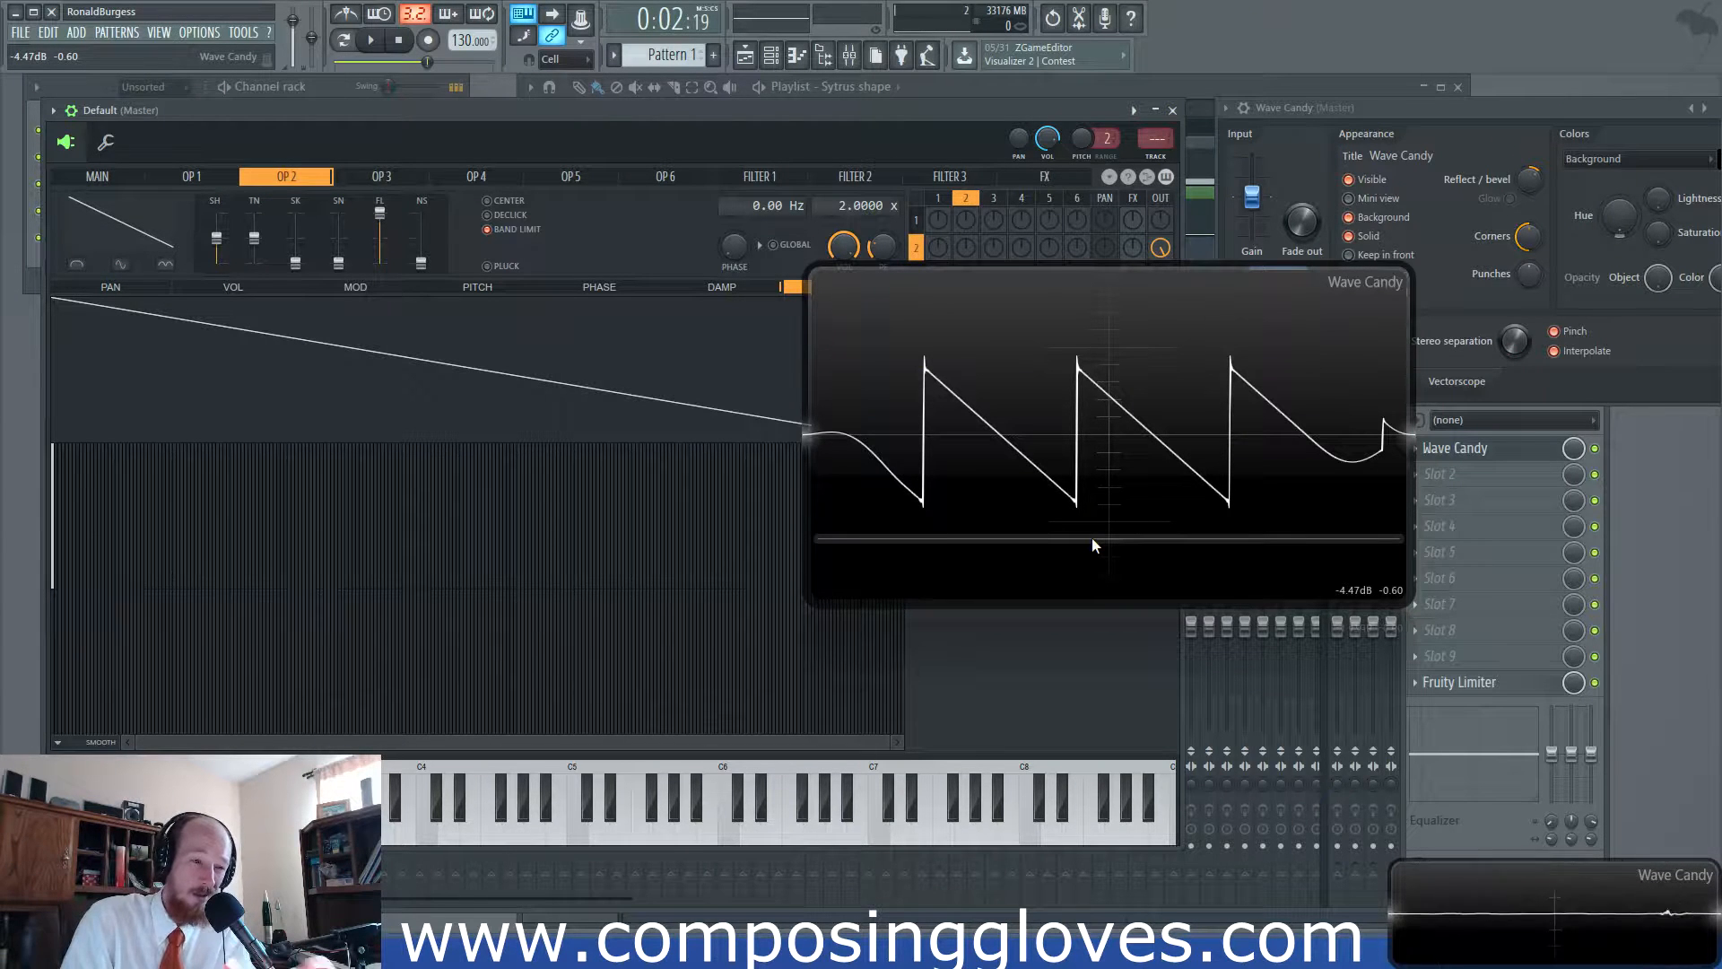
pyautogui.moveTo(1142, 459); pyautogui.dragTo(1248, 410)
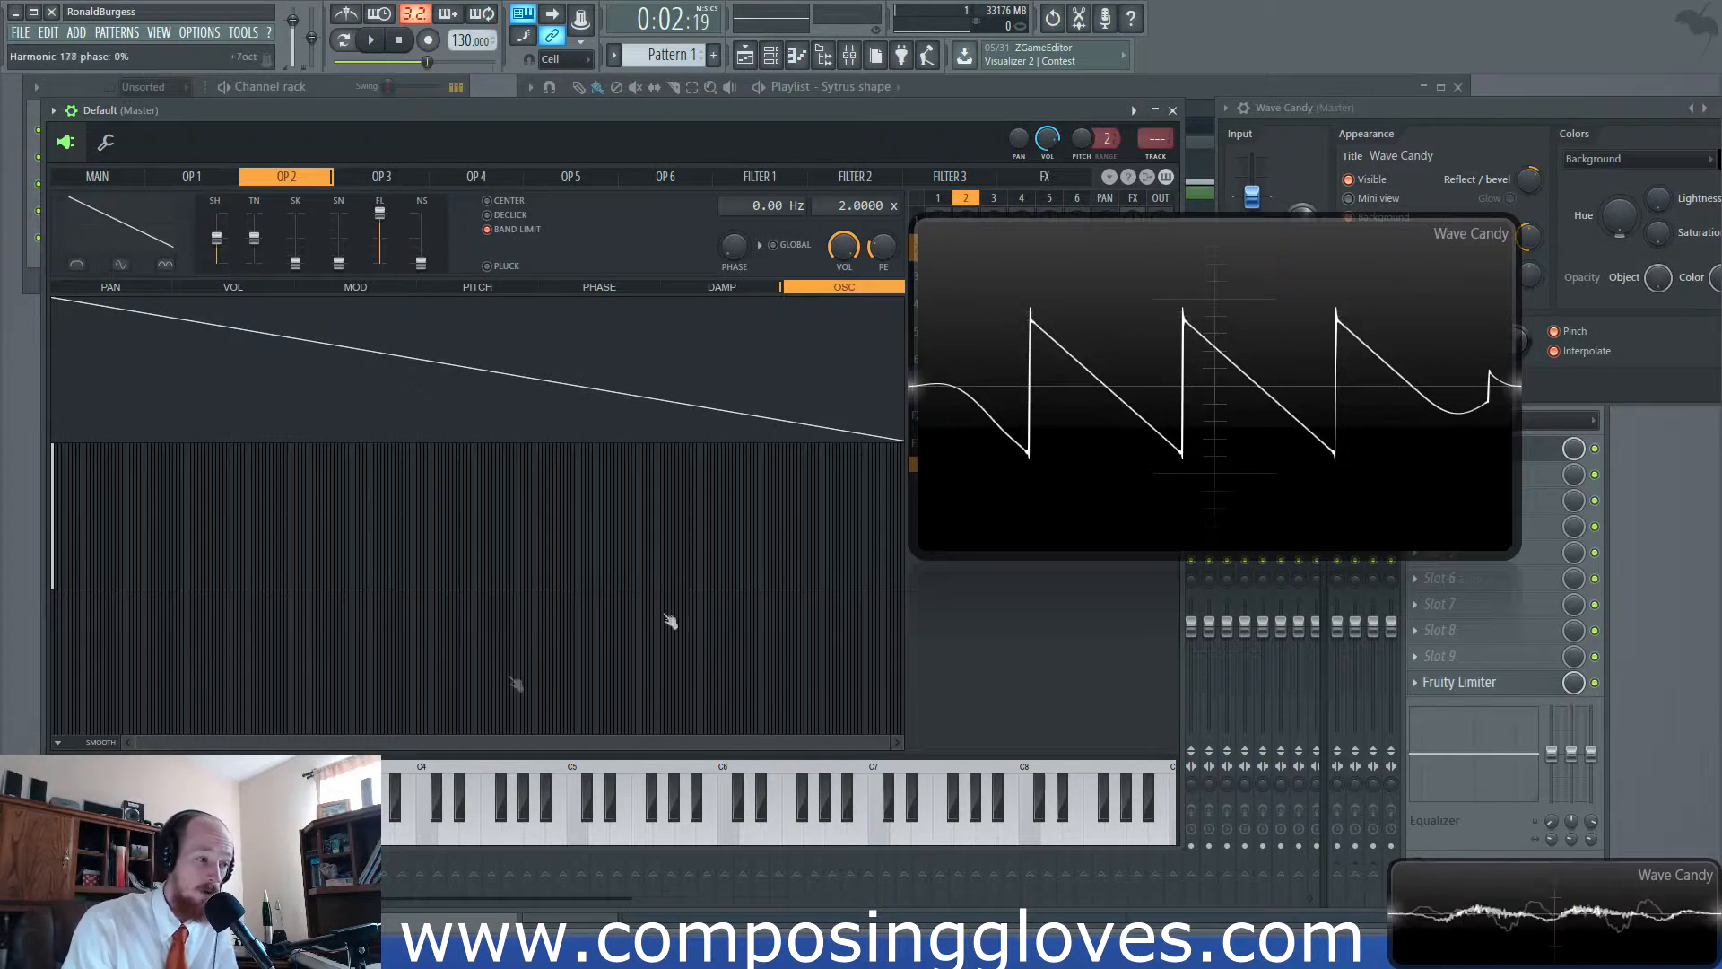
# Convert operator 2's saw shape to sine harmonics and attenuate their ringing ripples.
pyautogui.click(57, 742)
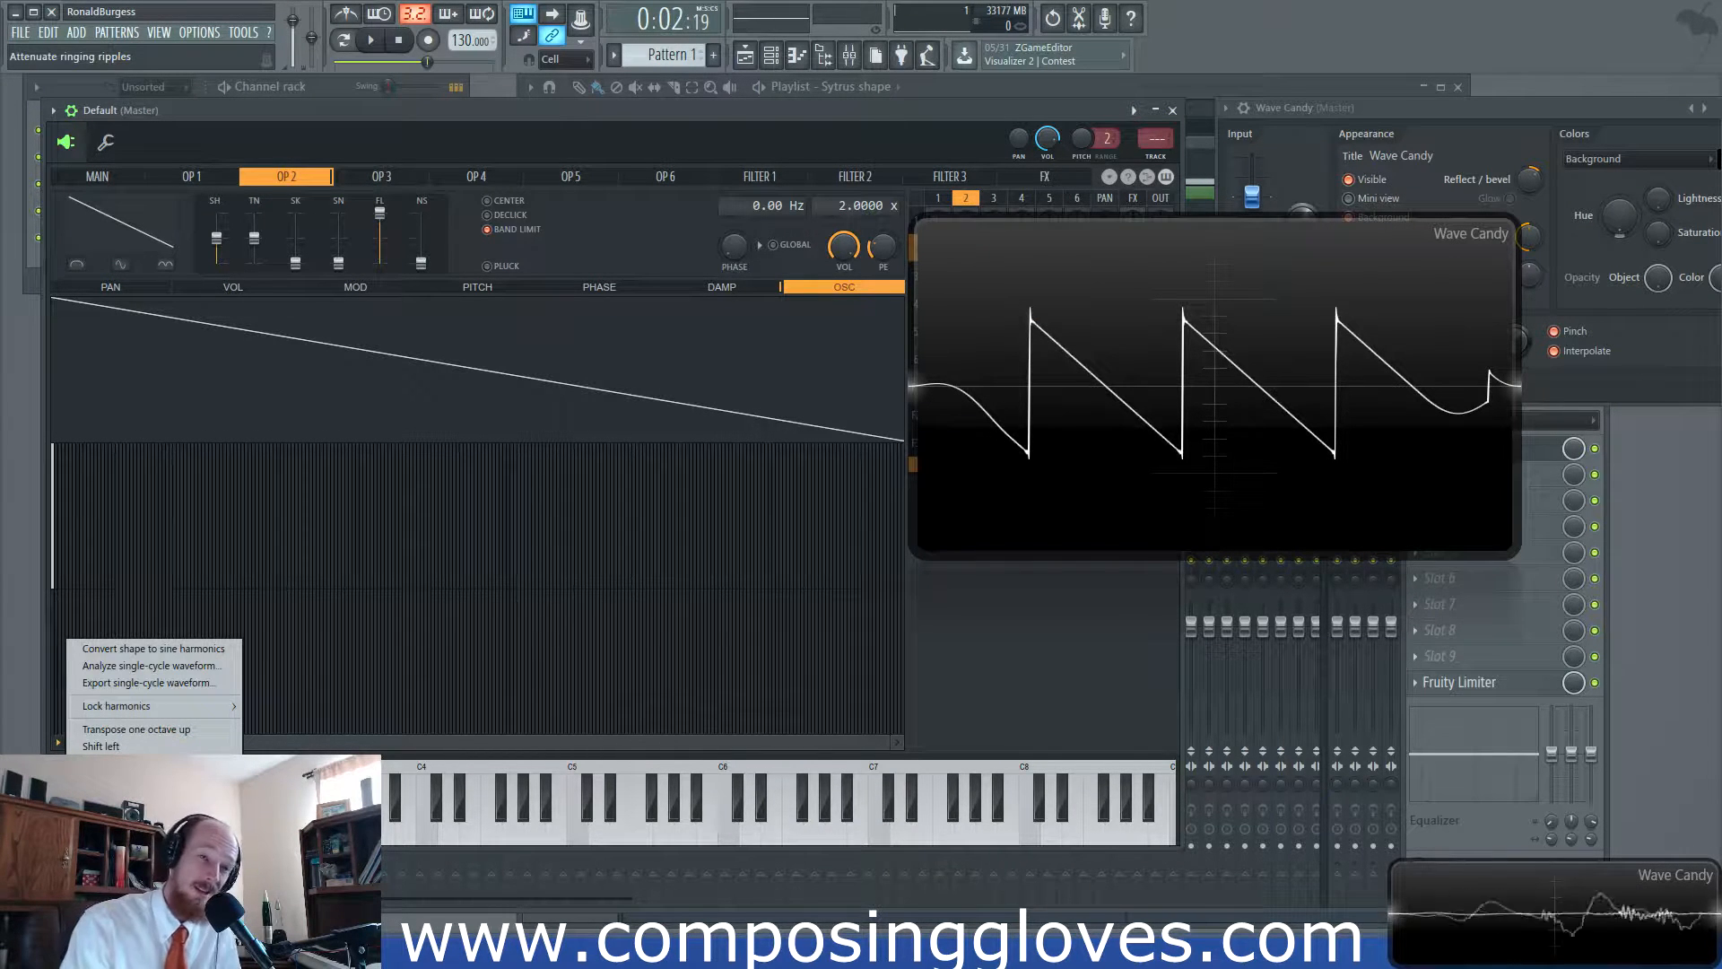
pyautogui.click(137, 245)
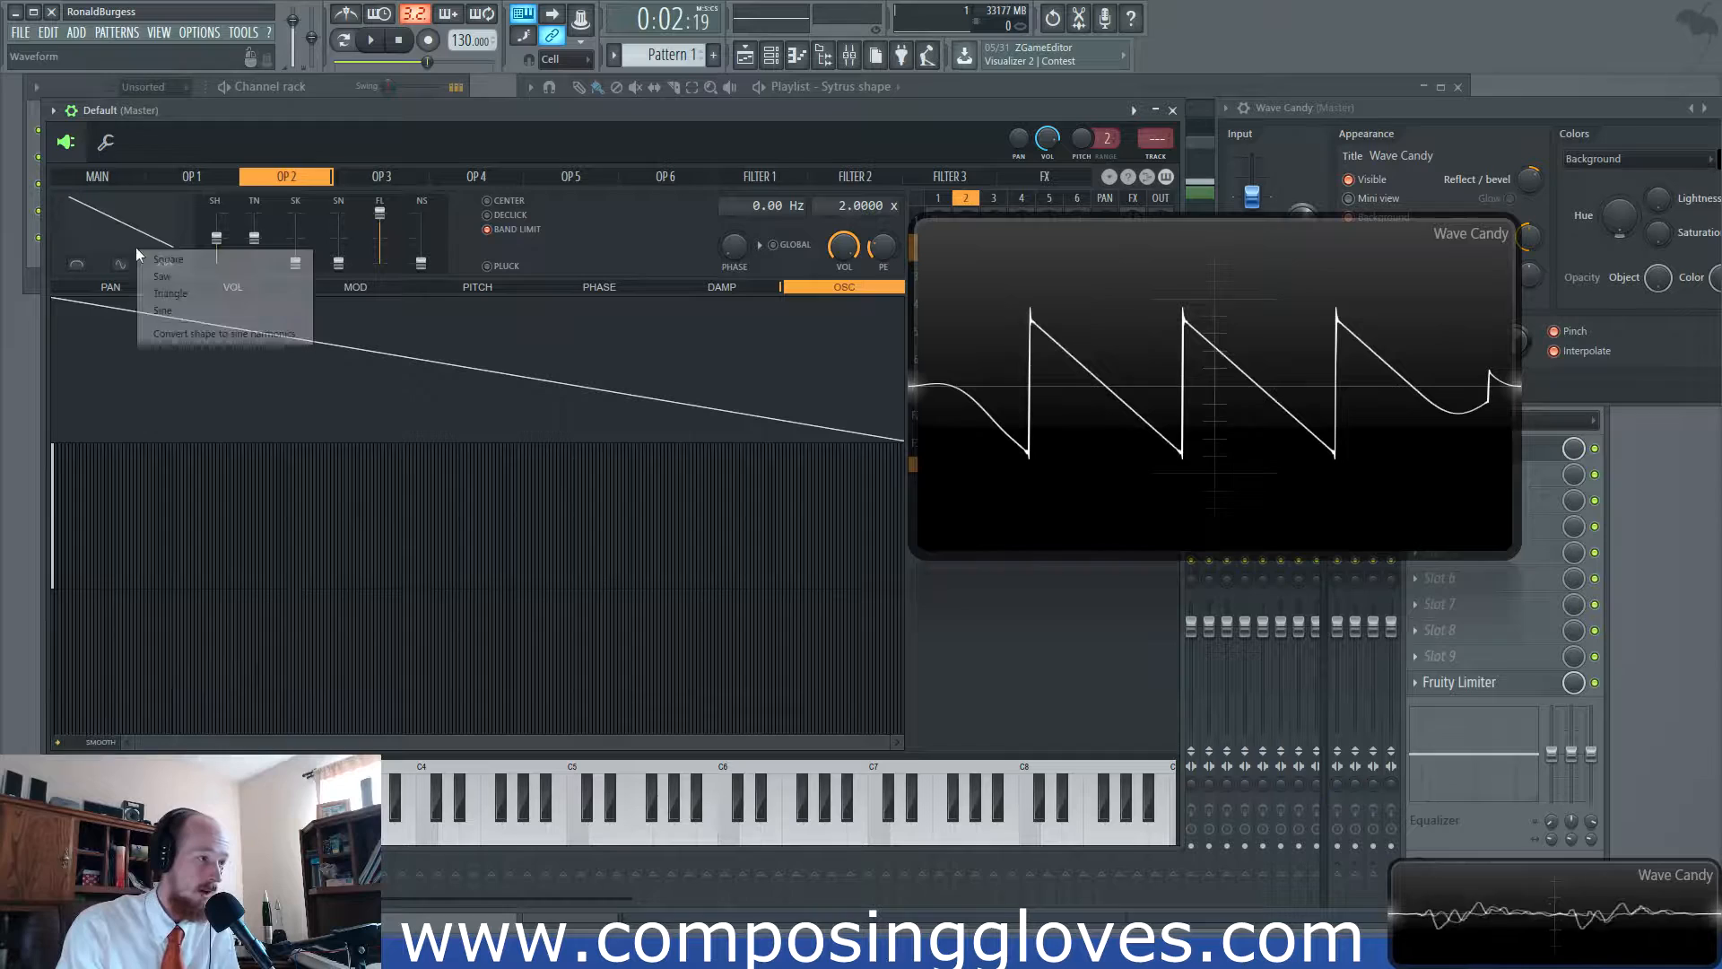
pyautogui.click(223, 337)
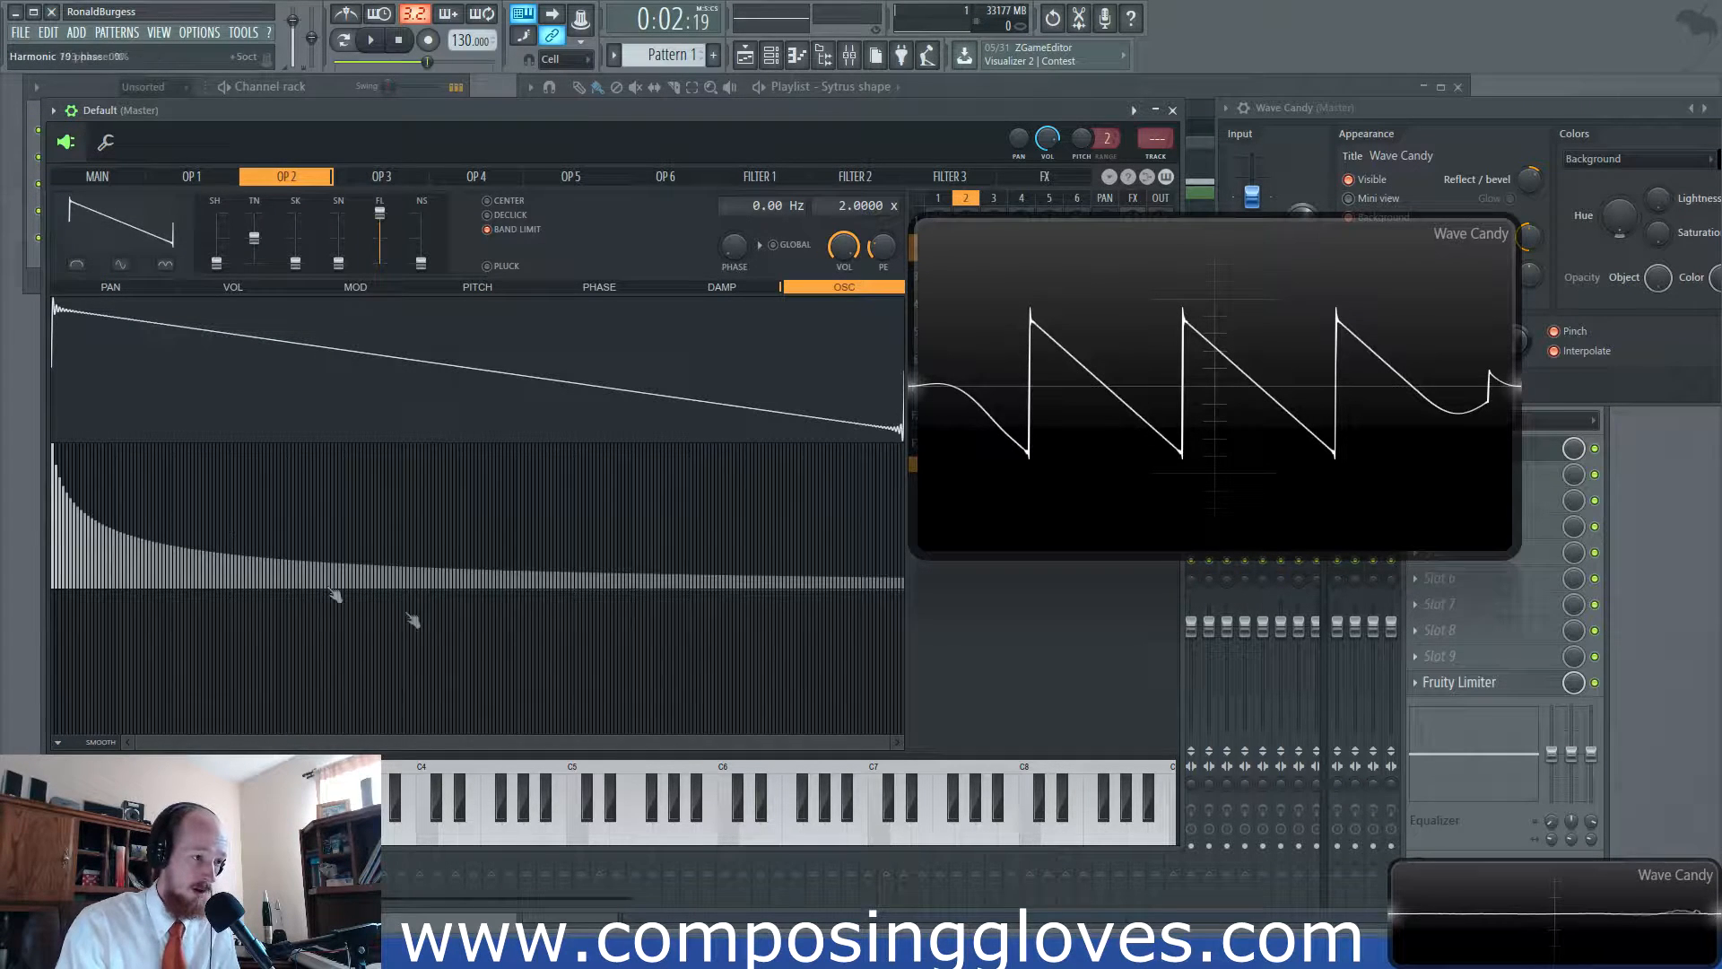
pyautogui.click(57, 742)
pyautogui.click(135, 783)
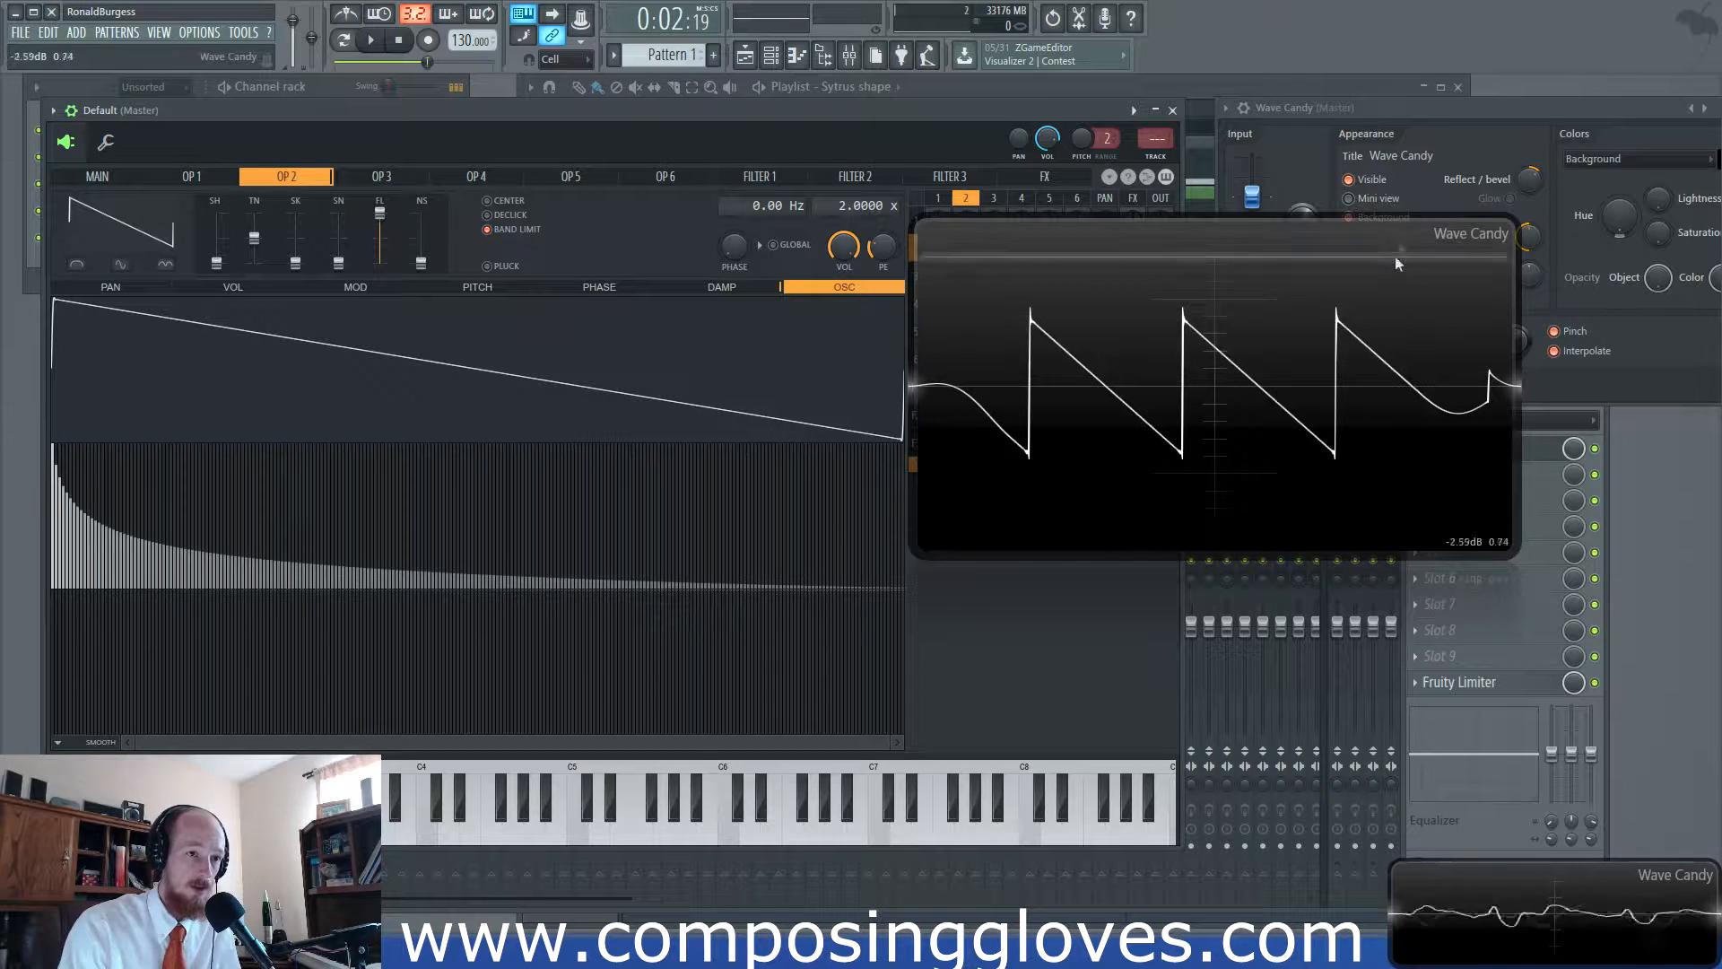
# Unfreeze the oscilloscope clear of the modulation matrix and remove the ringing ripples from operator 2's harmonics.
pyautogui.moveTo(1396, 257); pyautogui.dragTo(1559, 401)
pyautogui.moveTo(1438, 484); pyautogui.dragTo(1324, 478)
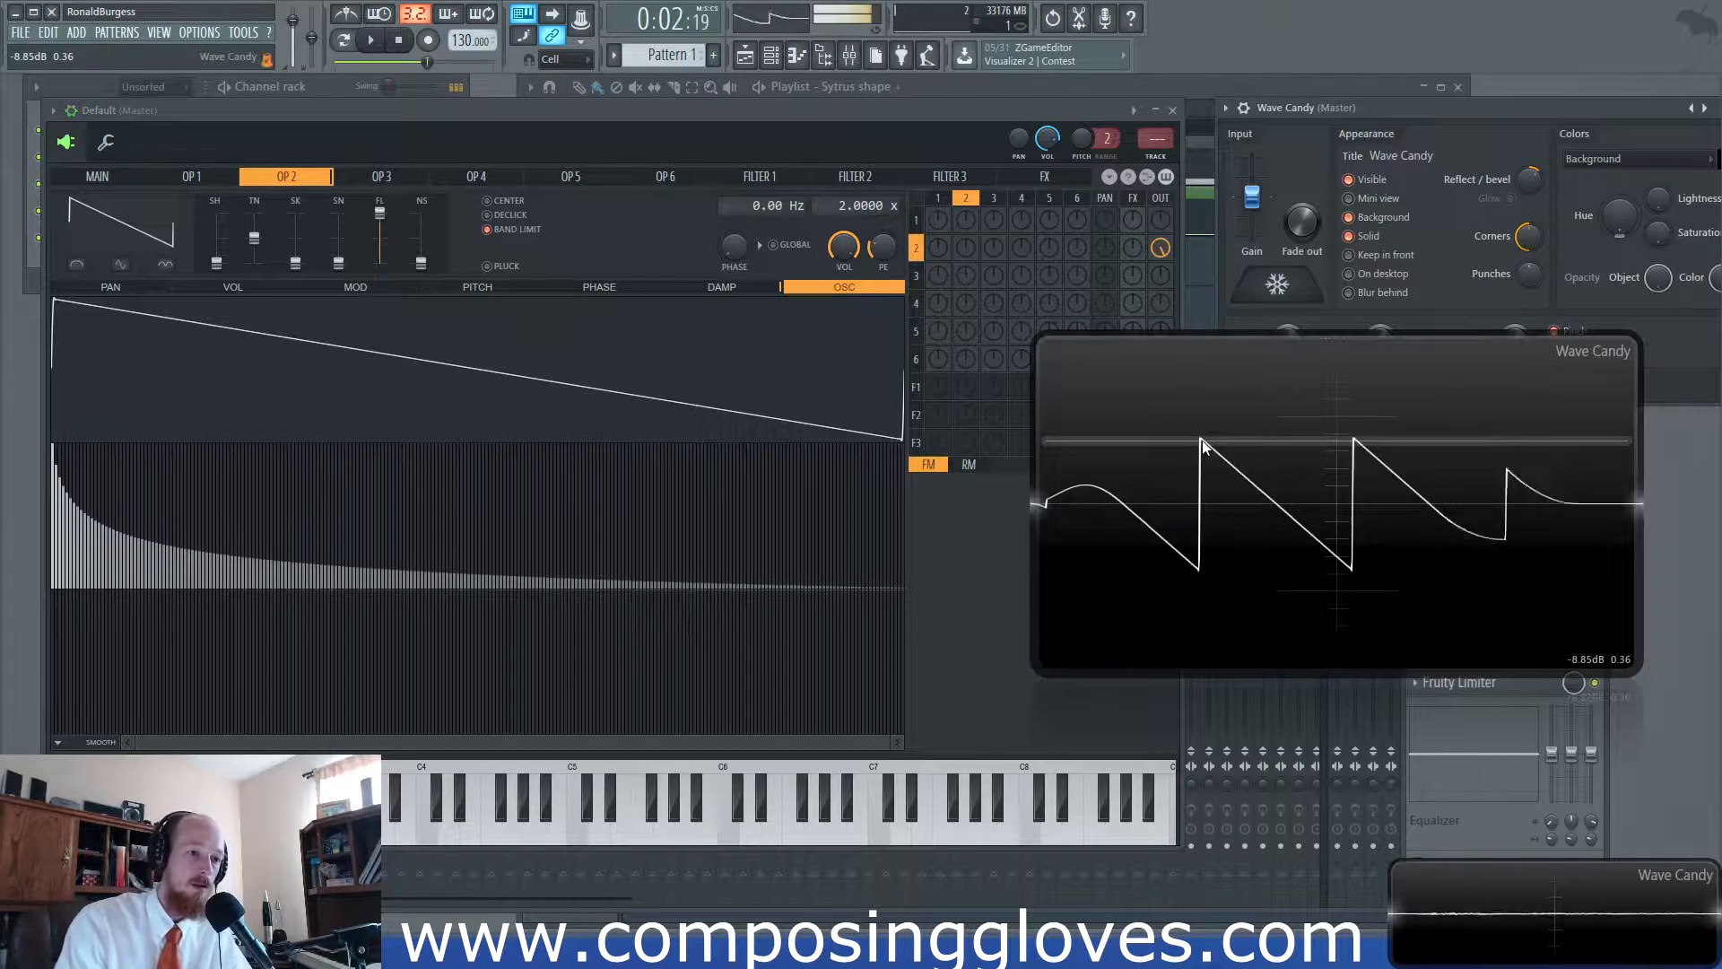
pyautogui.click(57, 742)
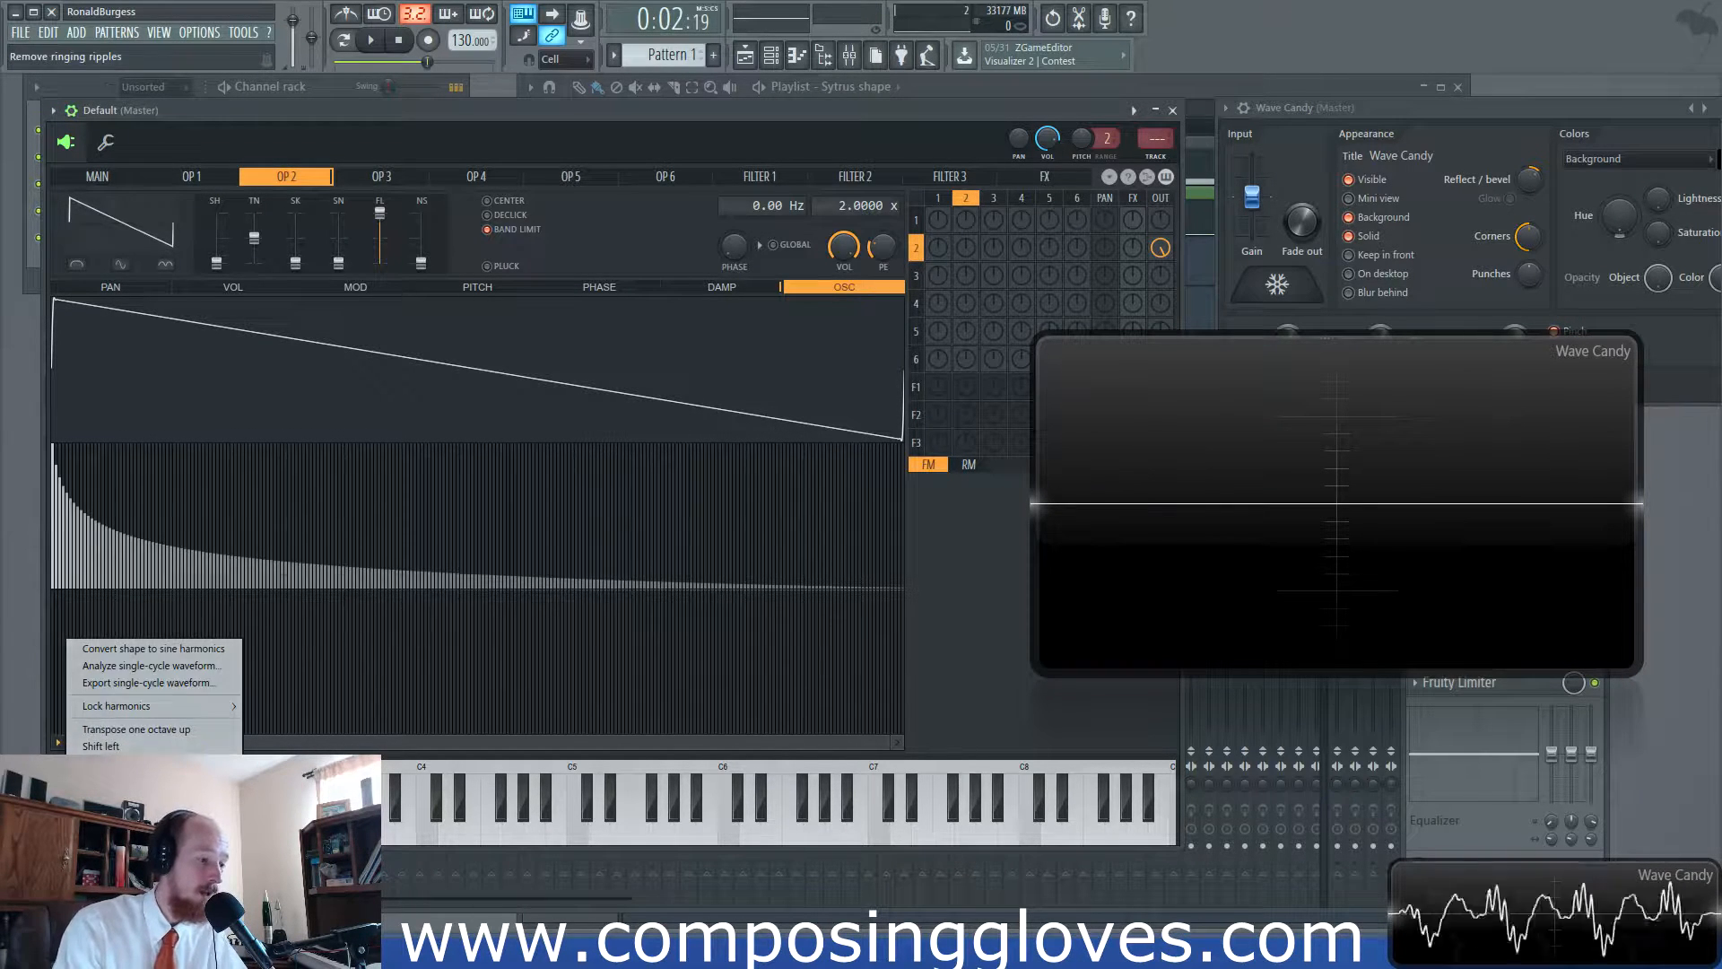
pyautogui.click(135, 798)
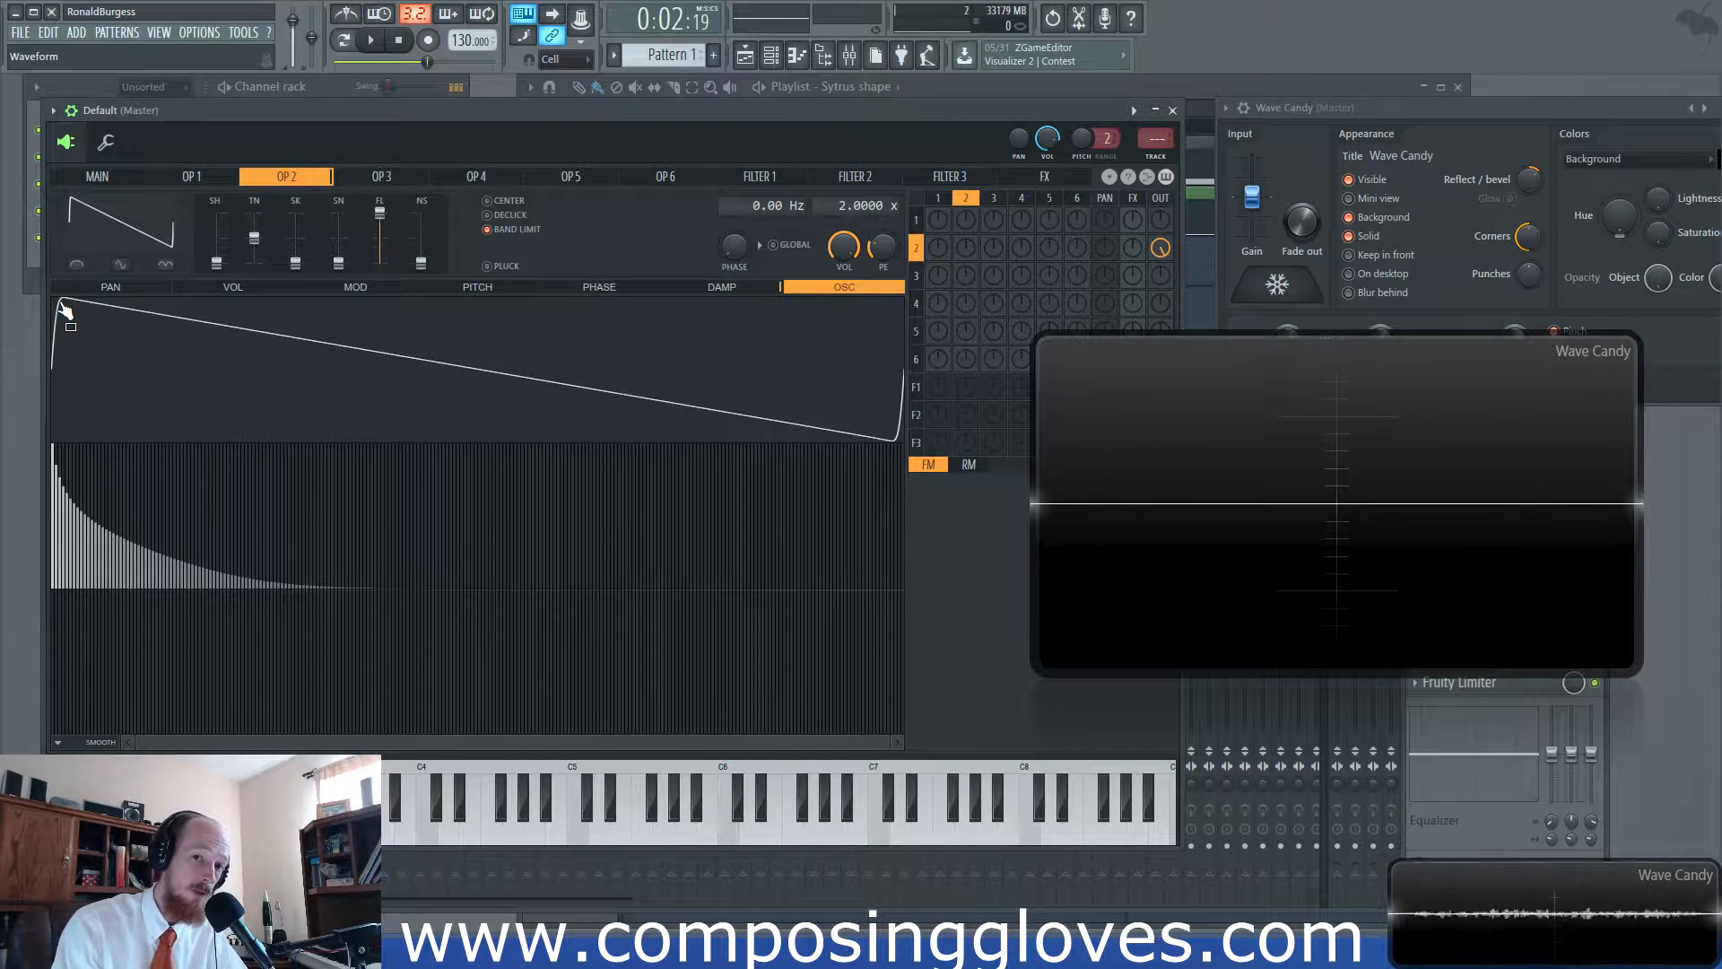
# Reset operator 1's oscillator to a sine wave and have operator 2 modulate operator 1's frequency.
pyautogui.click(949, 202)
pyautogui.click(83, 238)
pyautogui.click(124, 320)
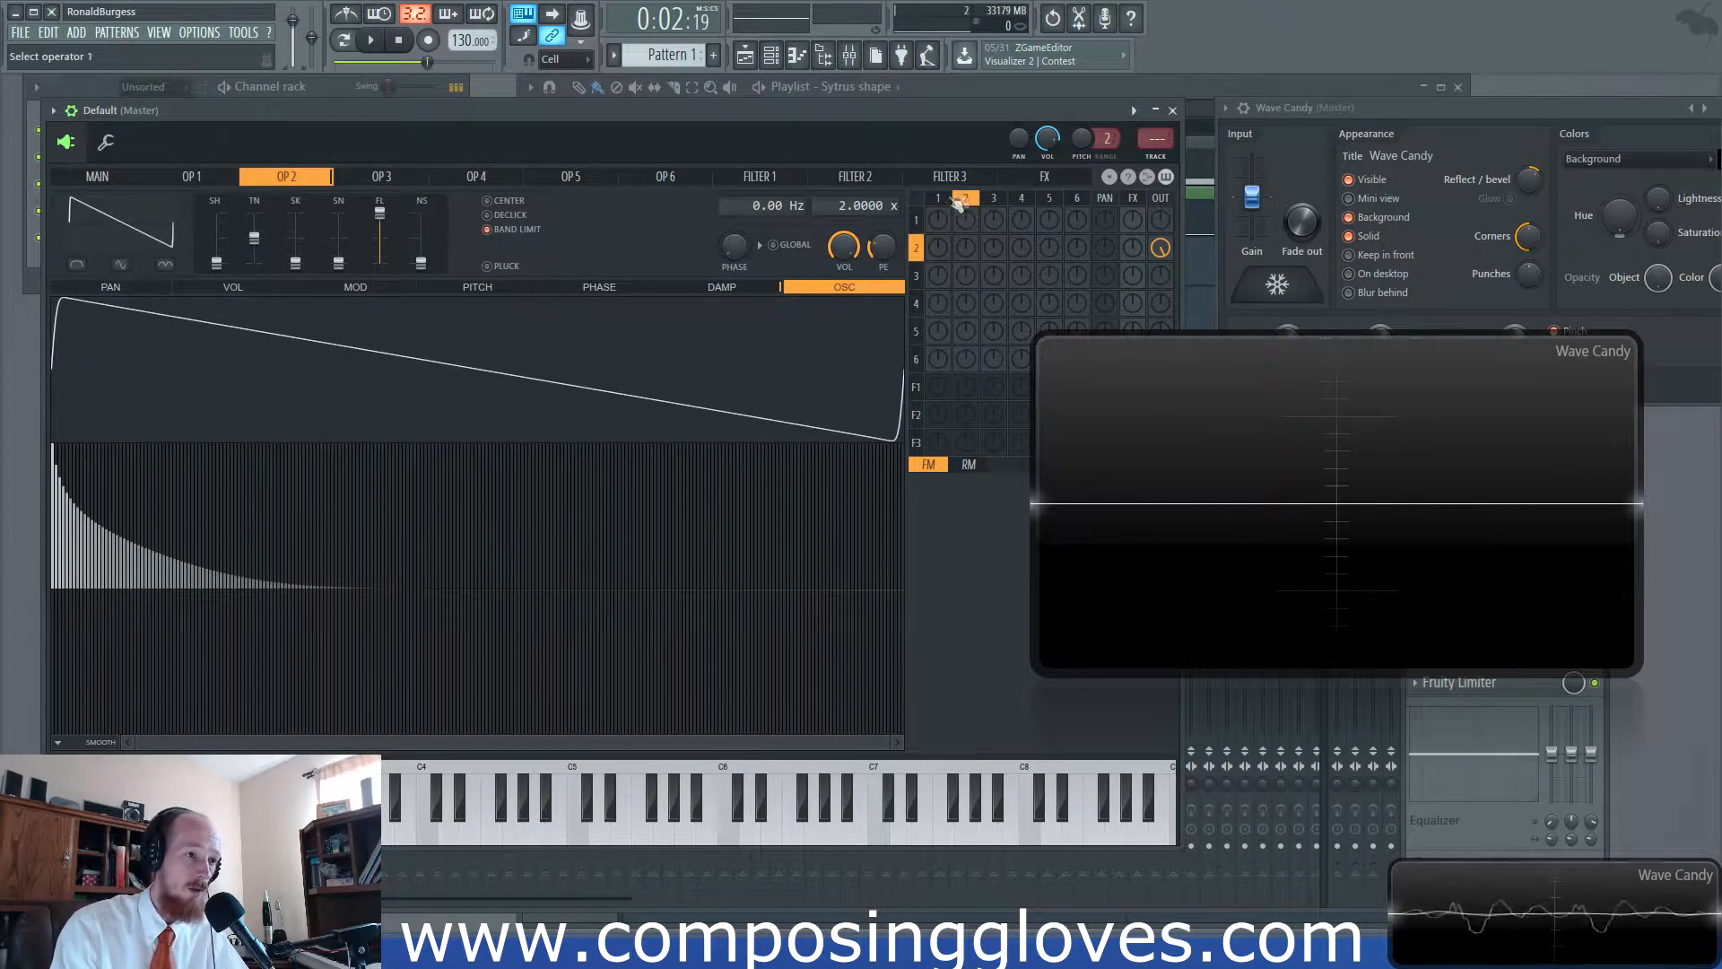
pyautogui.moveTo(951, 230)
pyautogui.mouseDown()
pyautogui.moveTo(949, 335)
pyautogui.moveTo(941, 260)
pyautogui.moveTo(978, 225)
pyautogui.mouseUp()
pyautogui.click(966, 197)
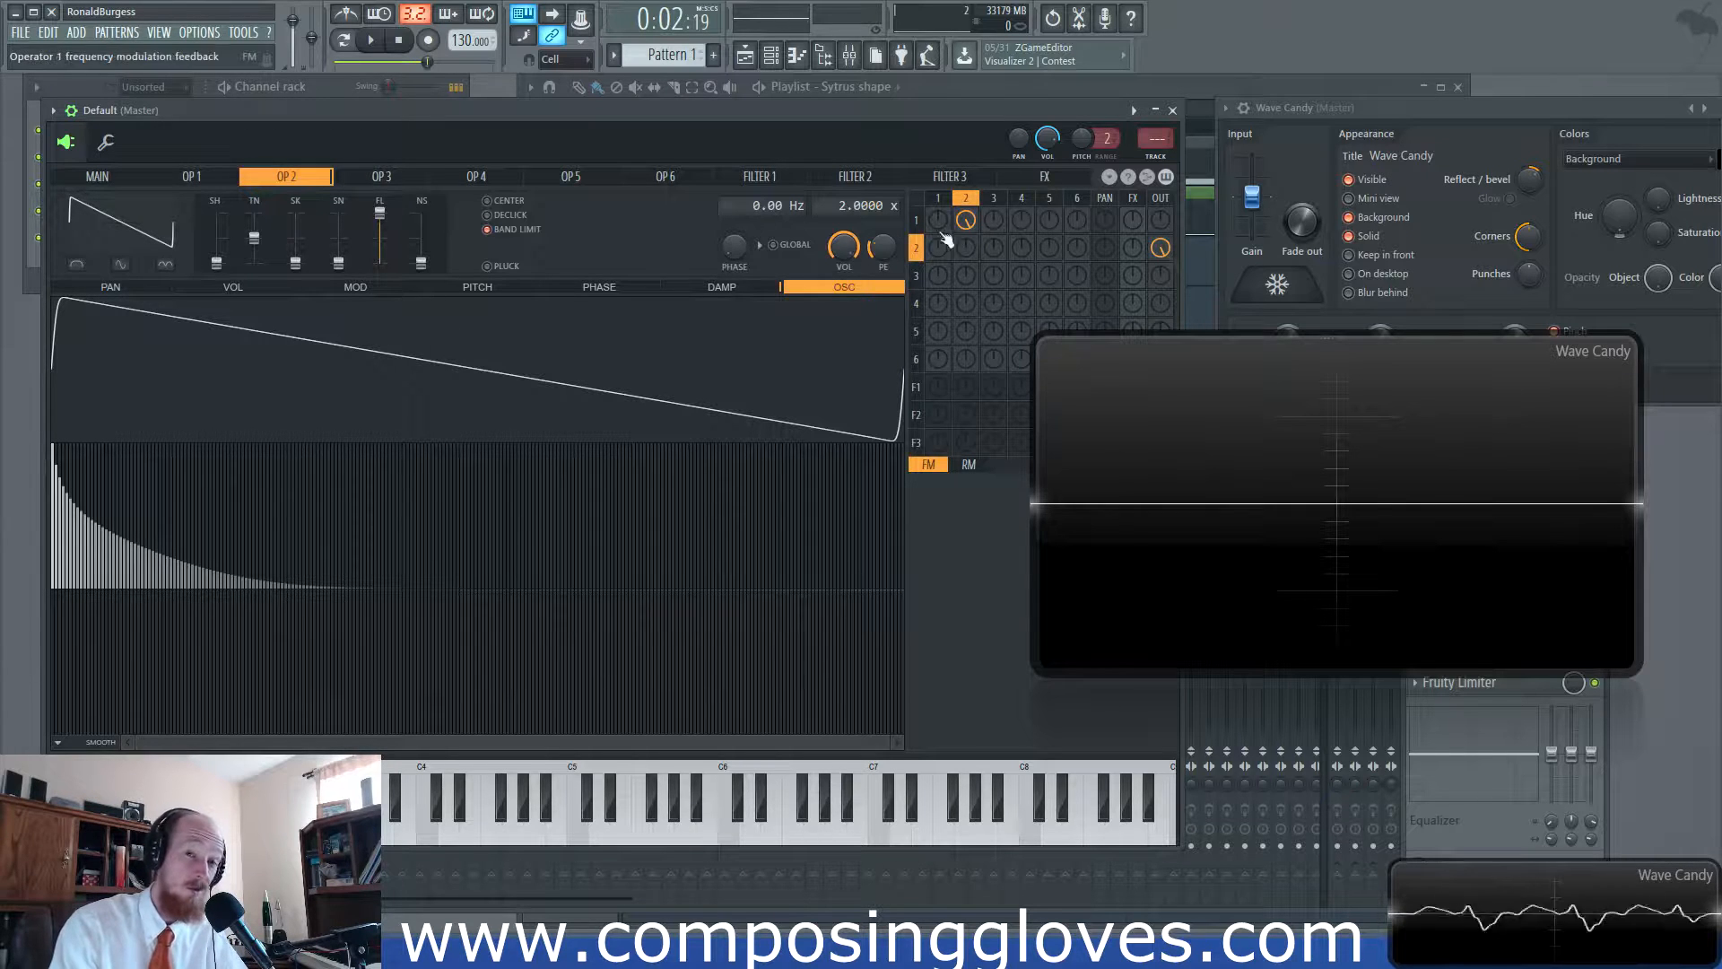
# Set operator 2's output level to 0% and route operator 1 to the output instead.
pyautogui.click(916, 221)
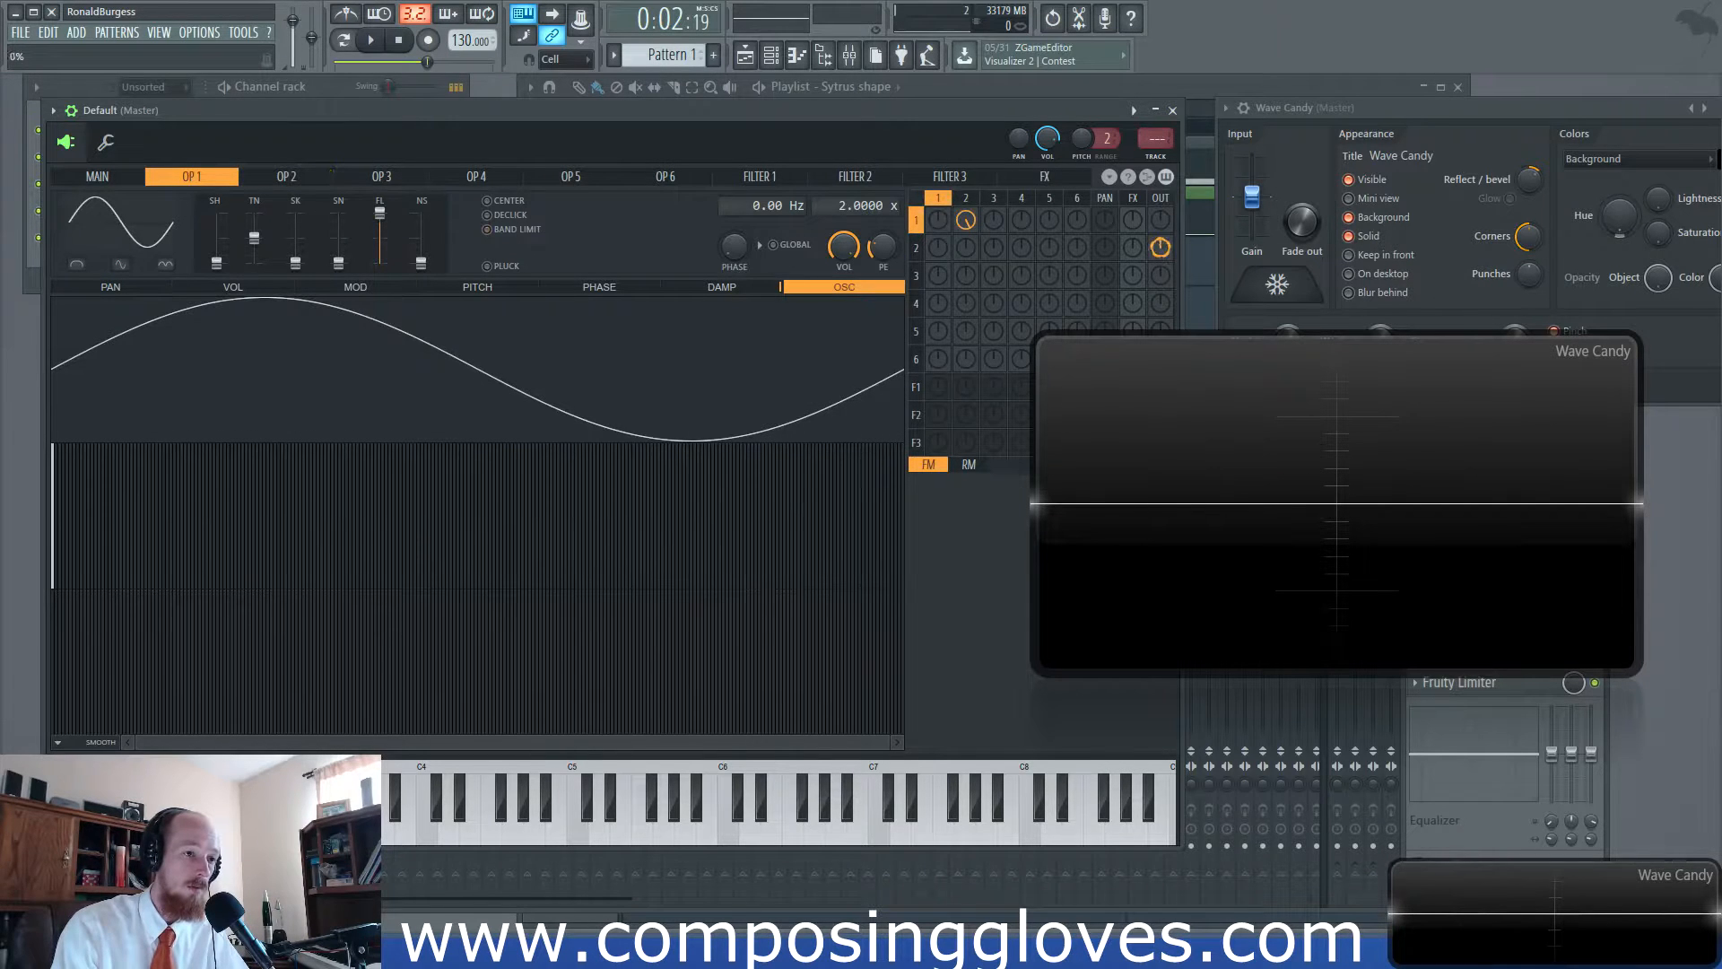
pyautogui.click(918, 249)
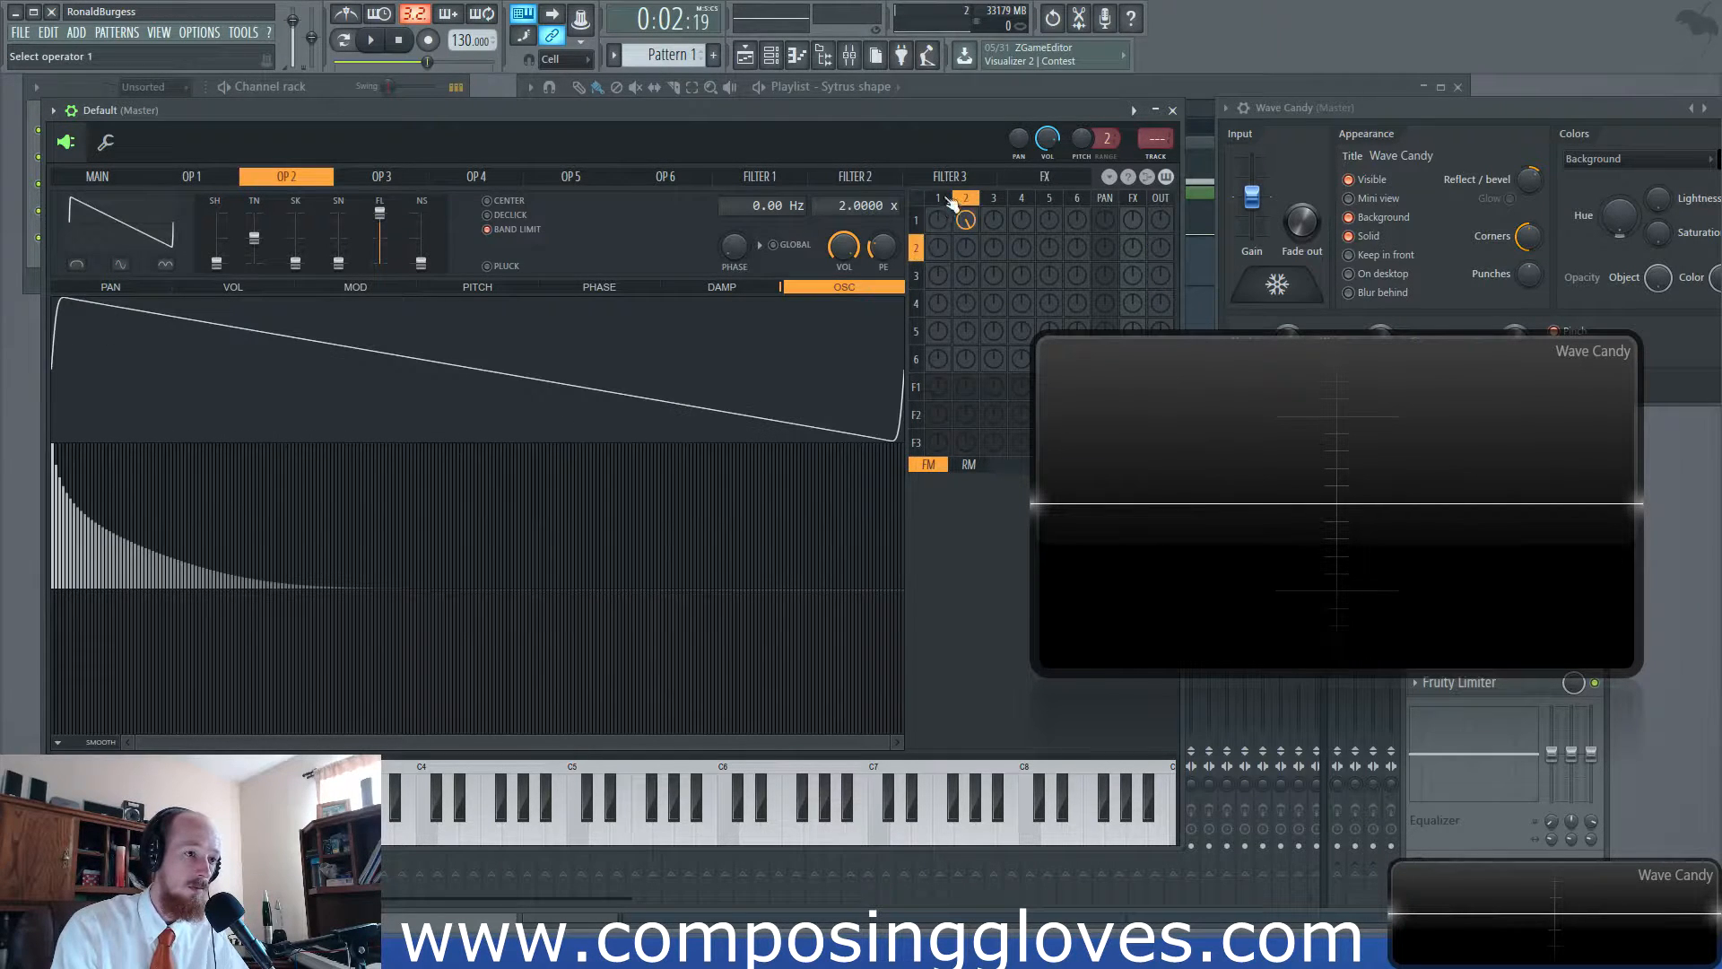
pyautogui.click(938, 221)
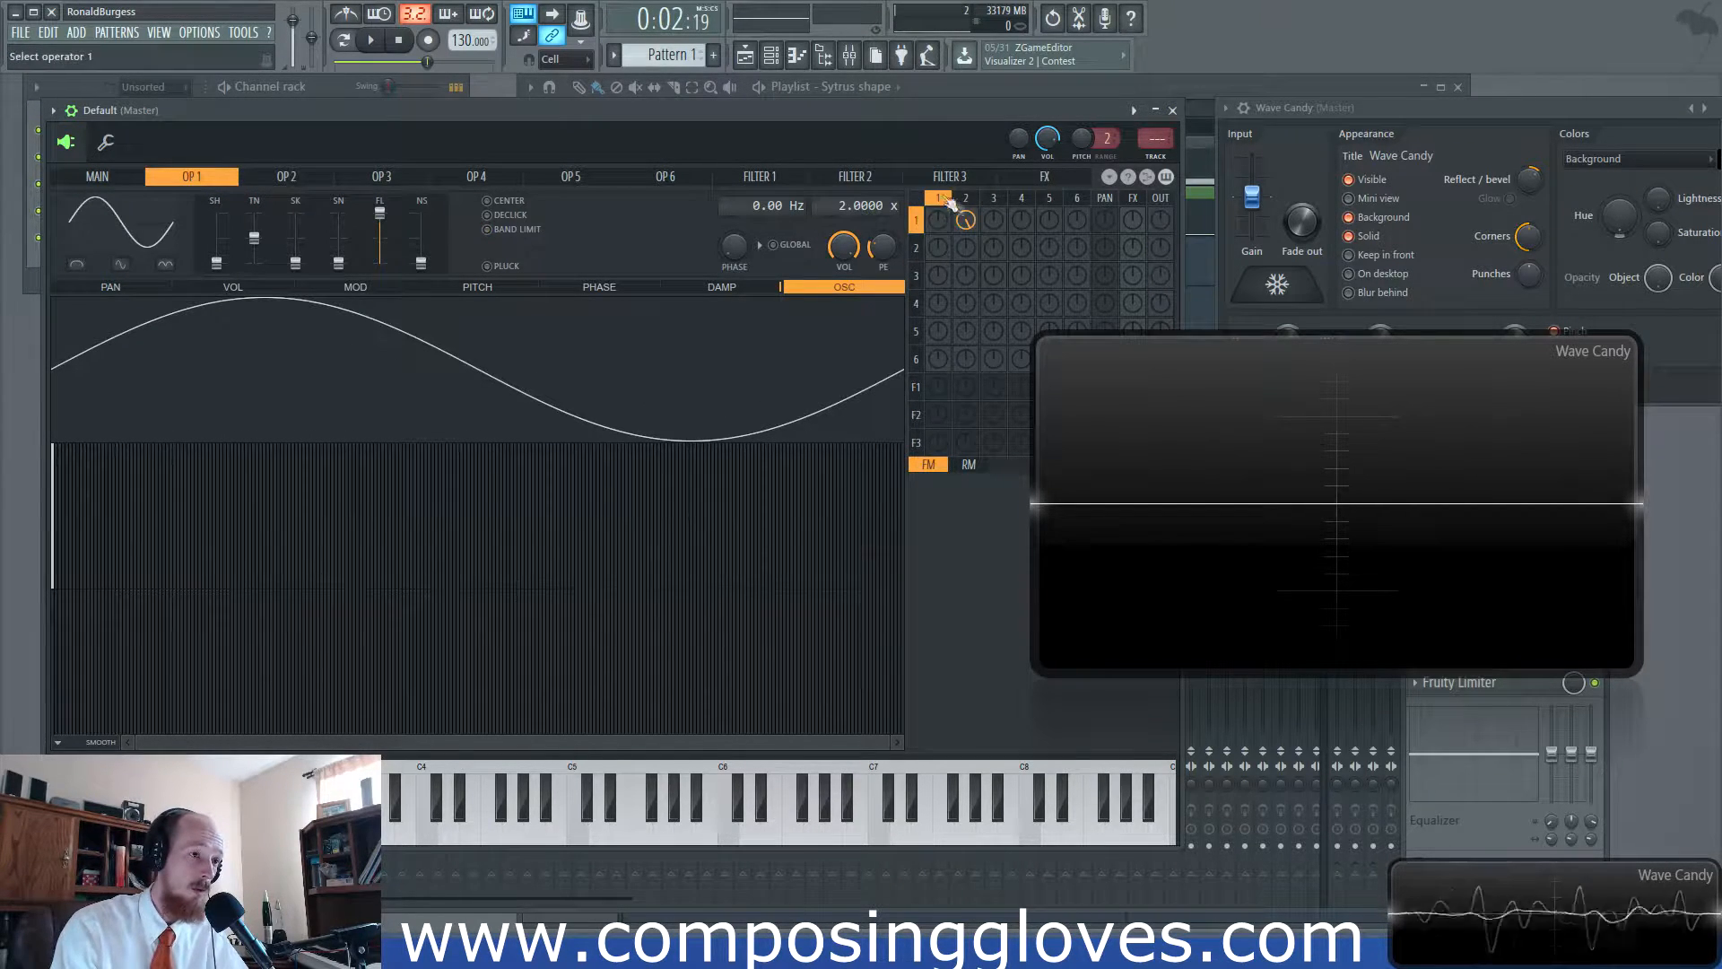
pyautogui.moveTo(1172, 223); pyautogui.dragTo(1172, 135)
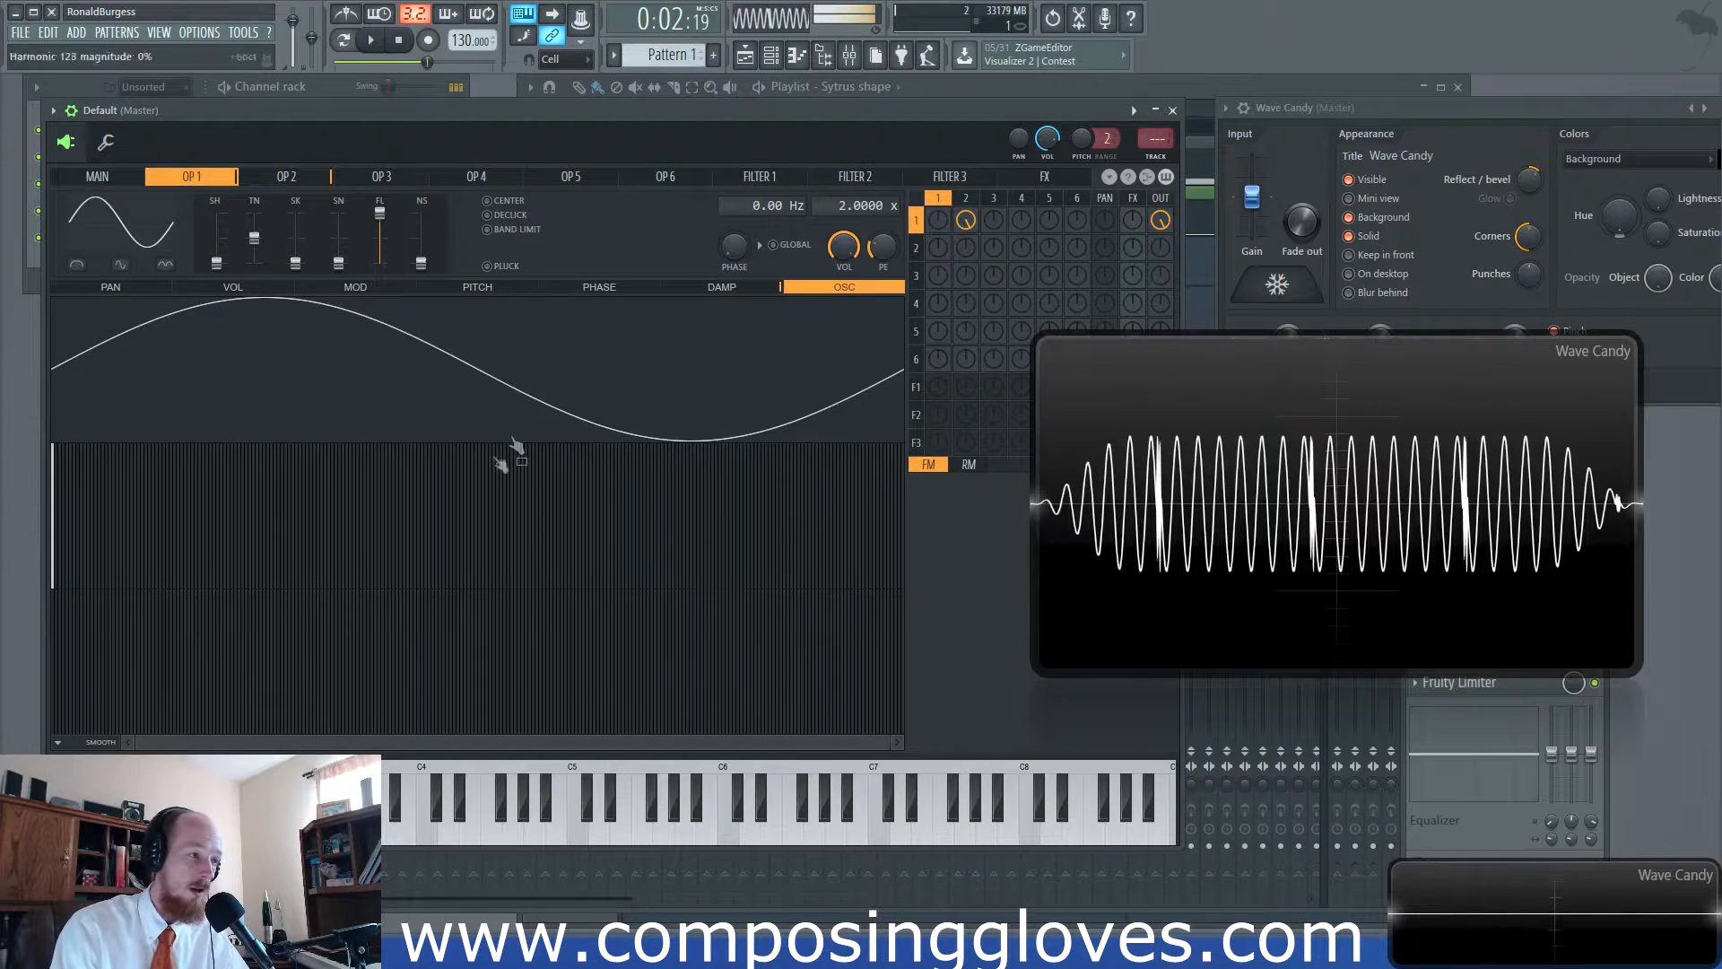
# Set operator 2's waveform to a plain Saw and try attenuating its ringing ripples.
pyautogui.click(972, 201)
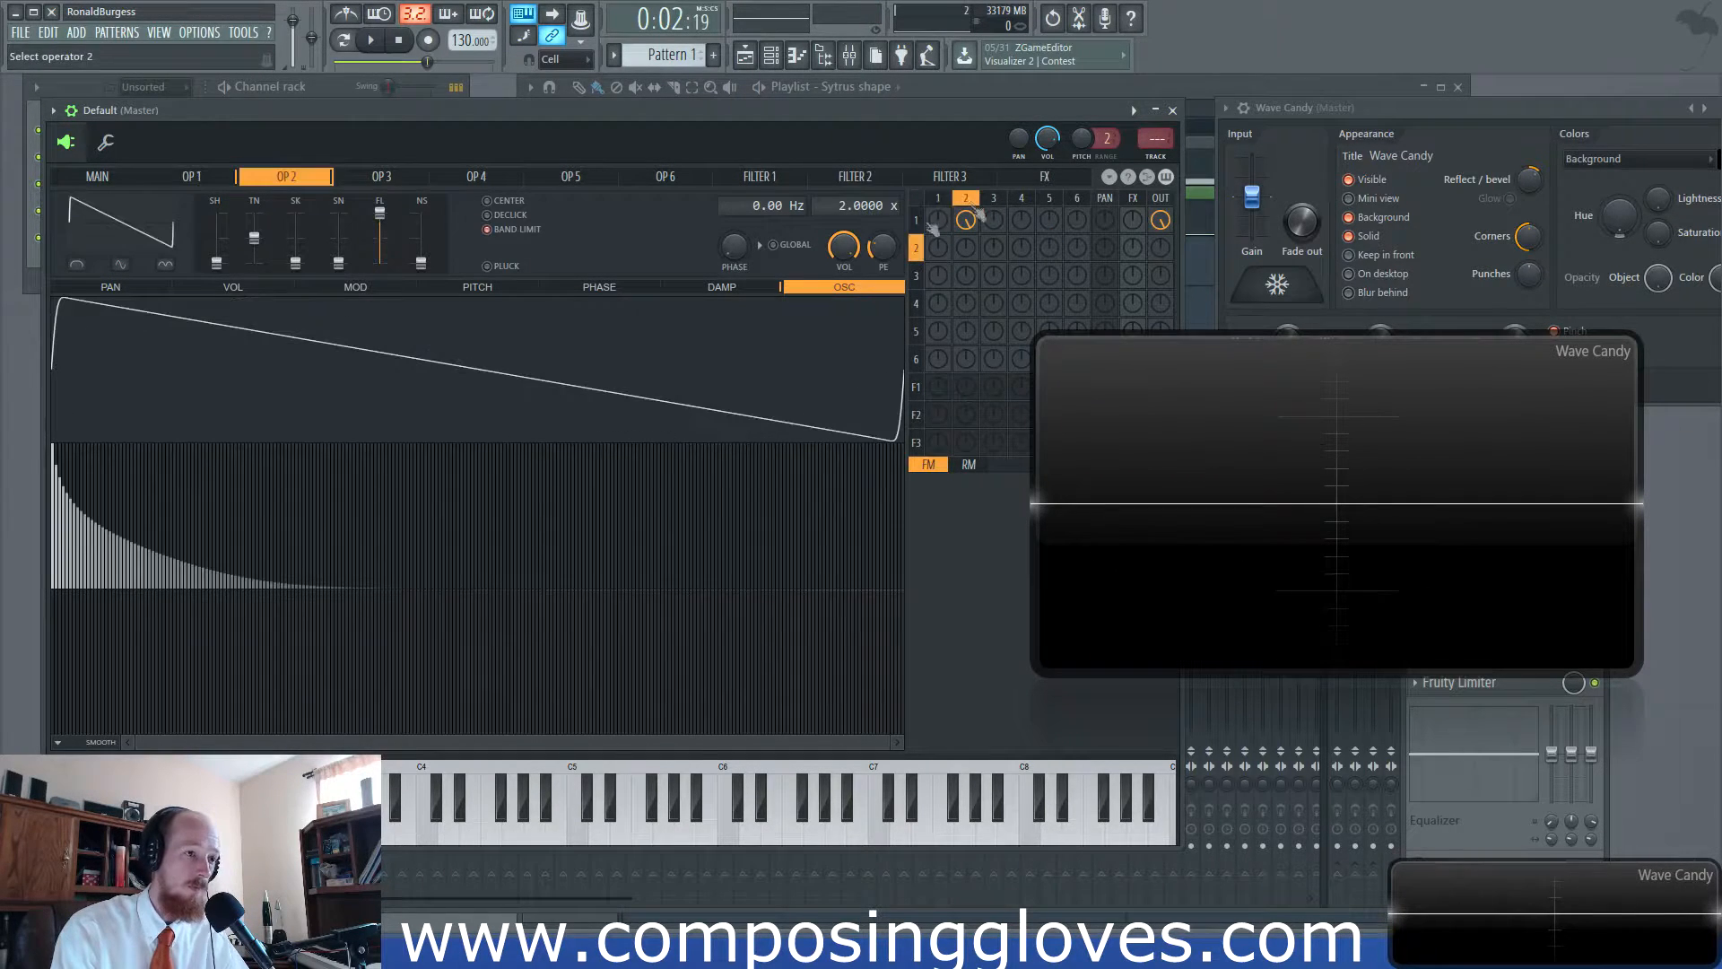
pyautogui.click(112, 232)
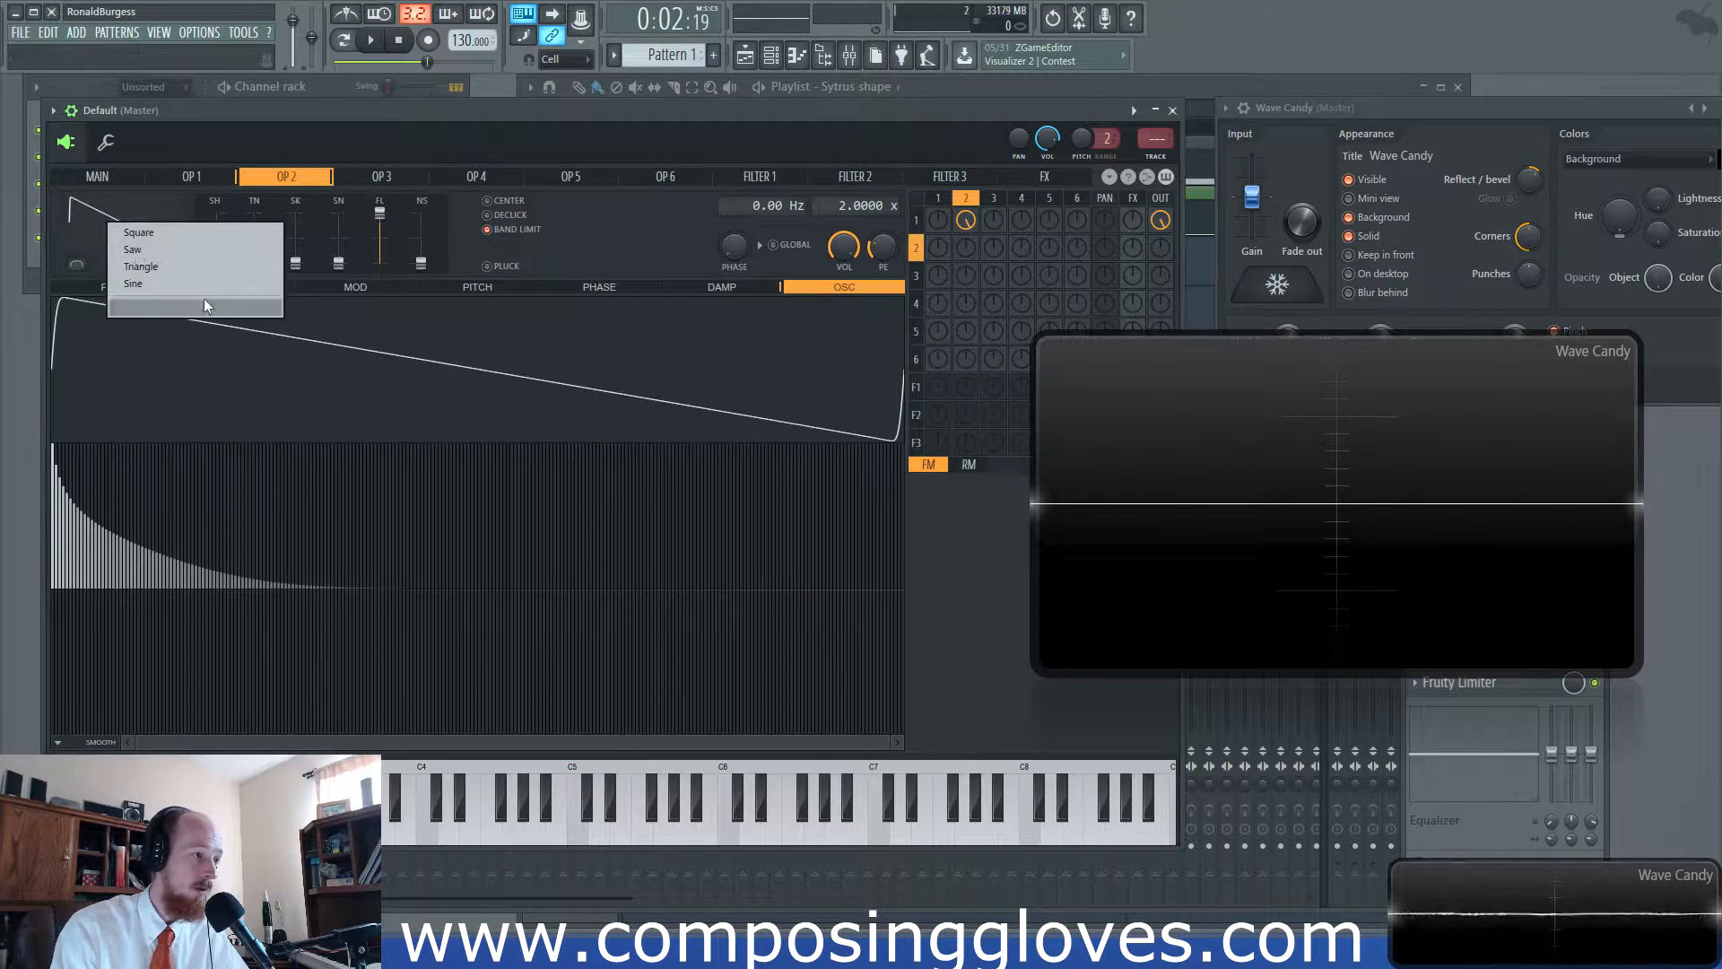
pyautogui.click(199, 256)
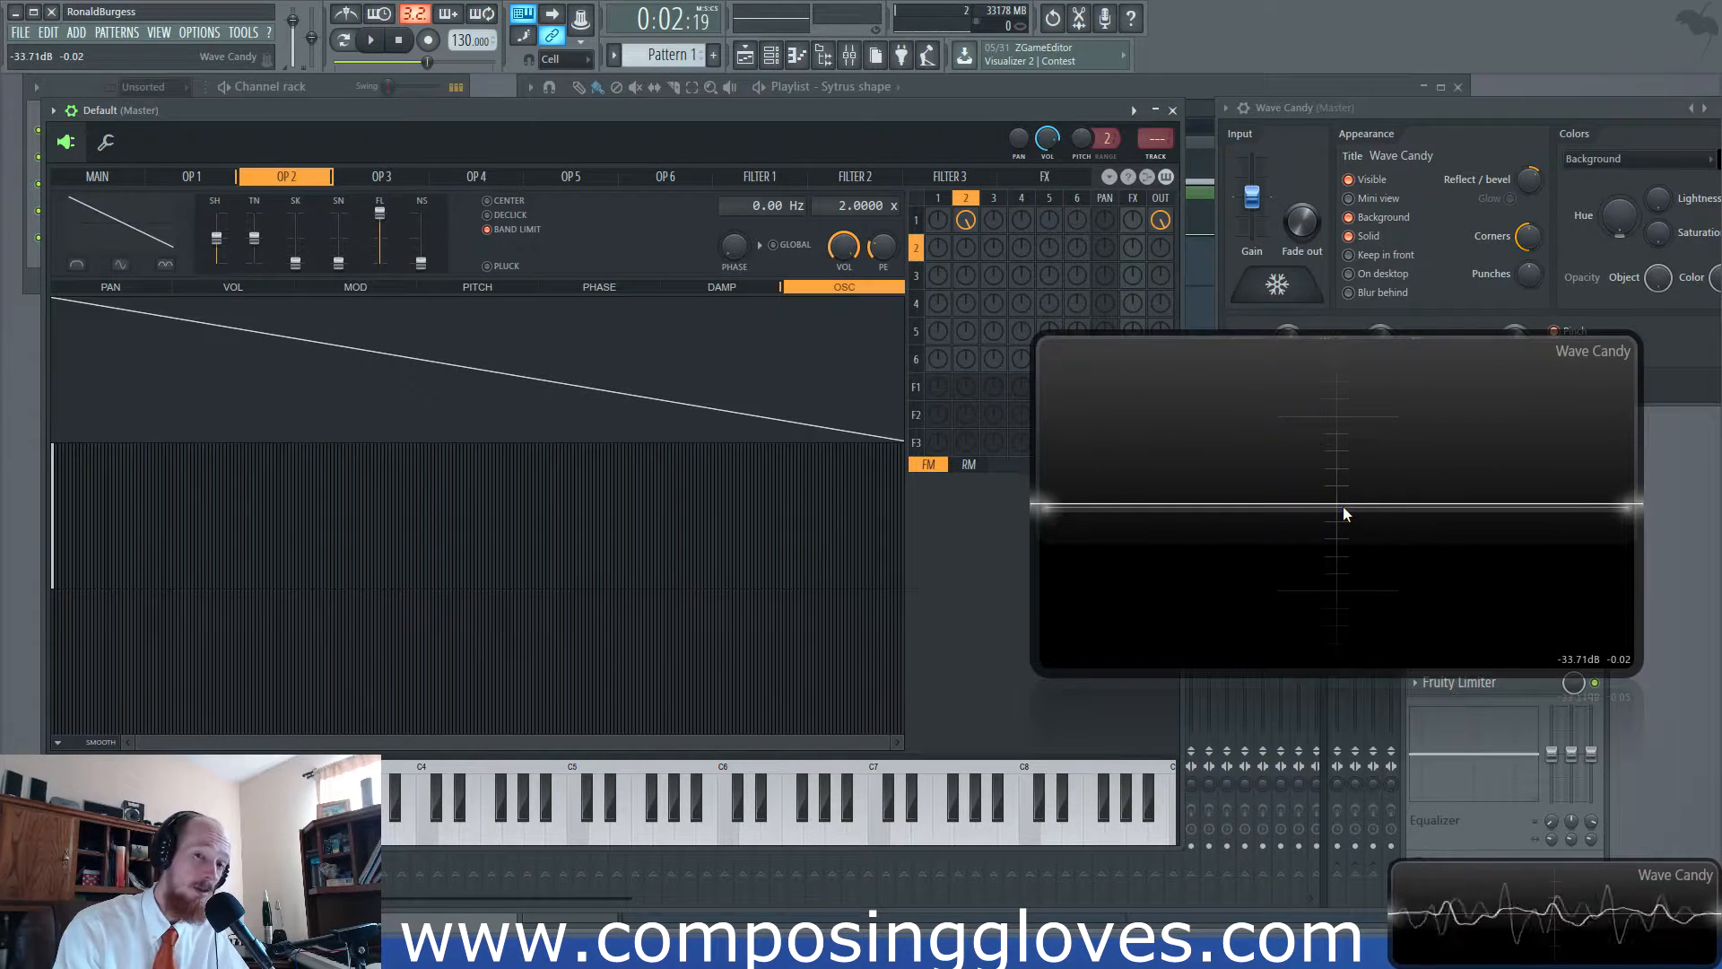
pyautogui.click(58, 742)
pyautogui.click(134, 787)
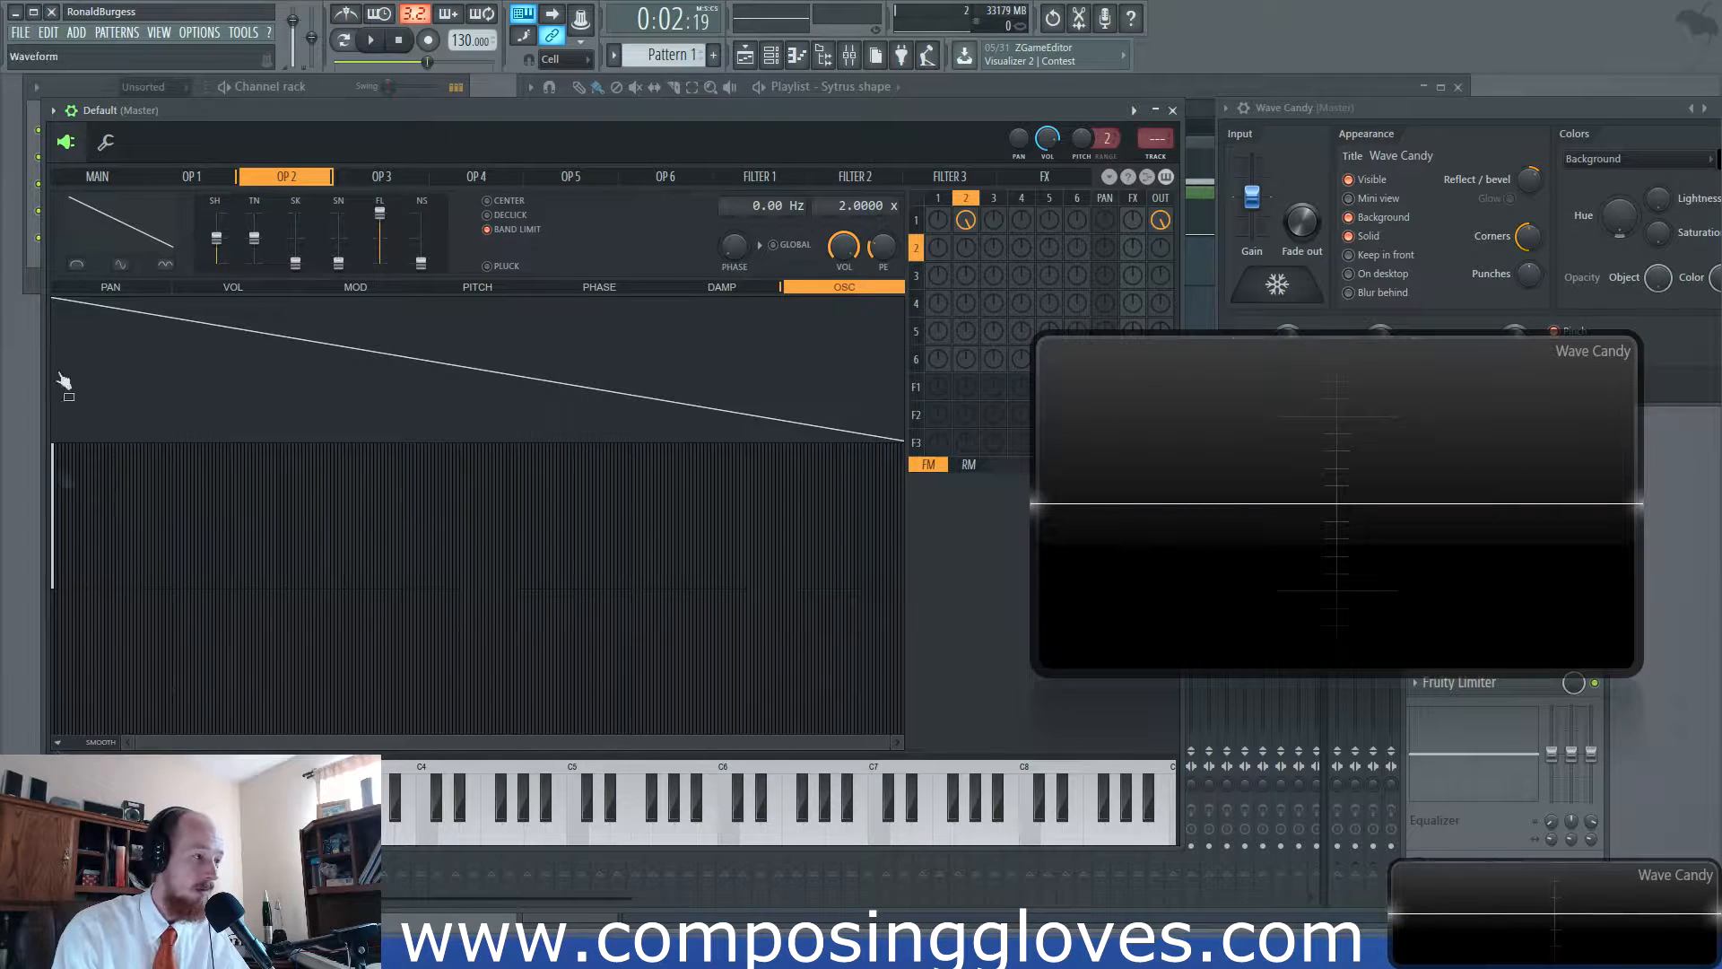
# Convert operator 2's plain saw to sine harmonics and remove their ringing ripples.
pyautogui.click(122, 251)
pyautogui.click(249, 339)
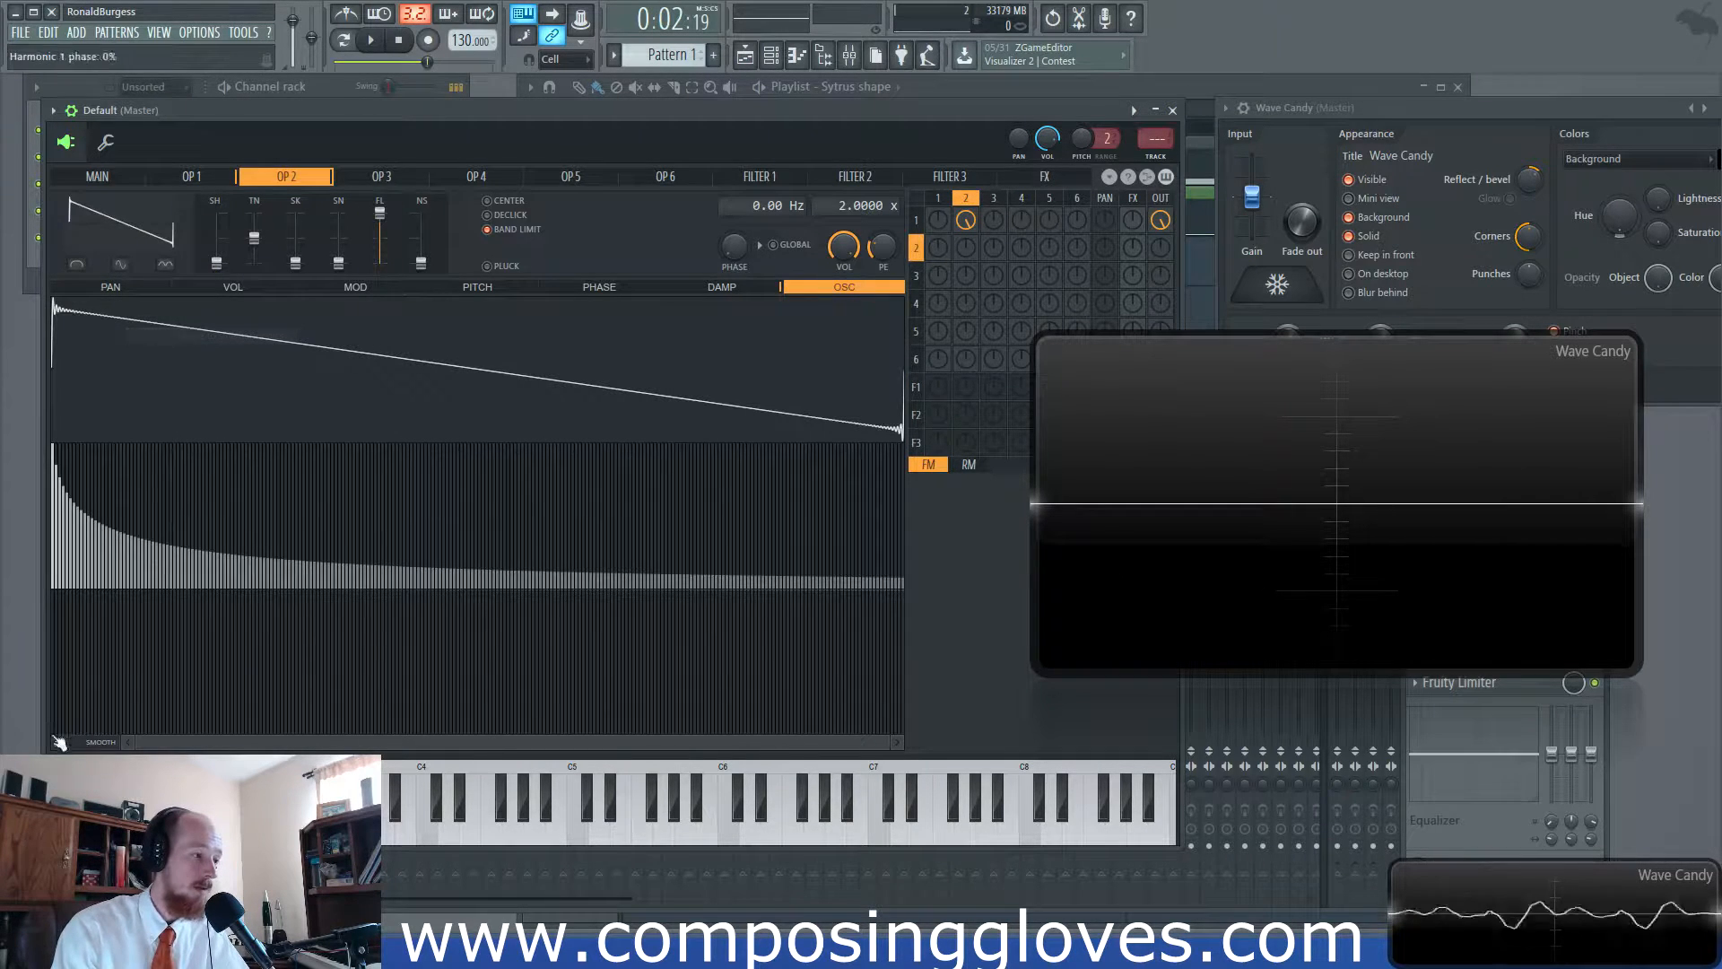
pyautogui.click(57, 742)
pyautogui.click(135, 804)
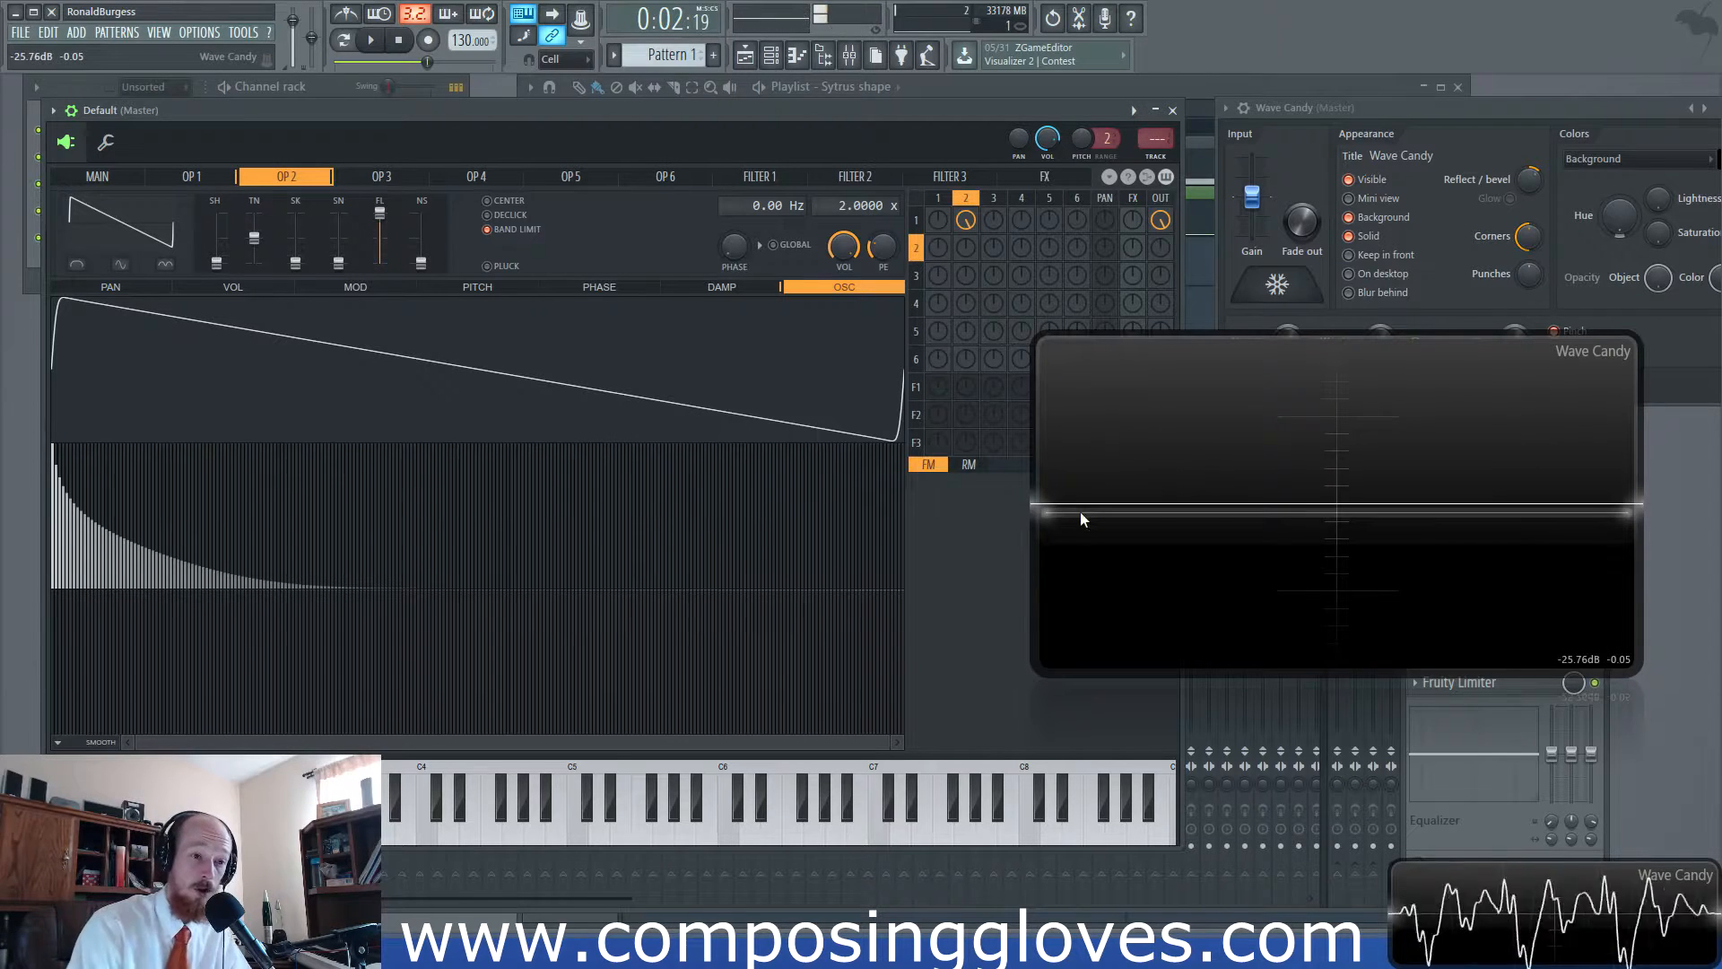
# Remove the ringing ripples from operator 2's harmonics several more times to progressively soften the saw.
pyautogui.click(54, 741)
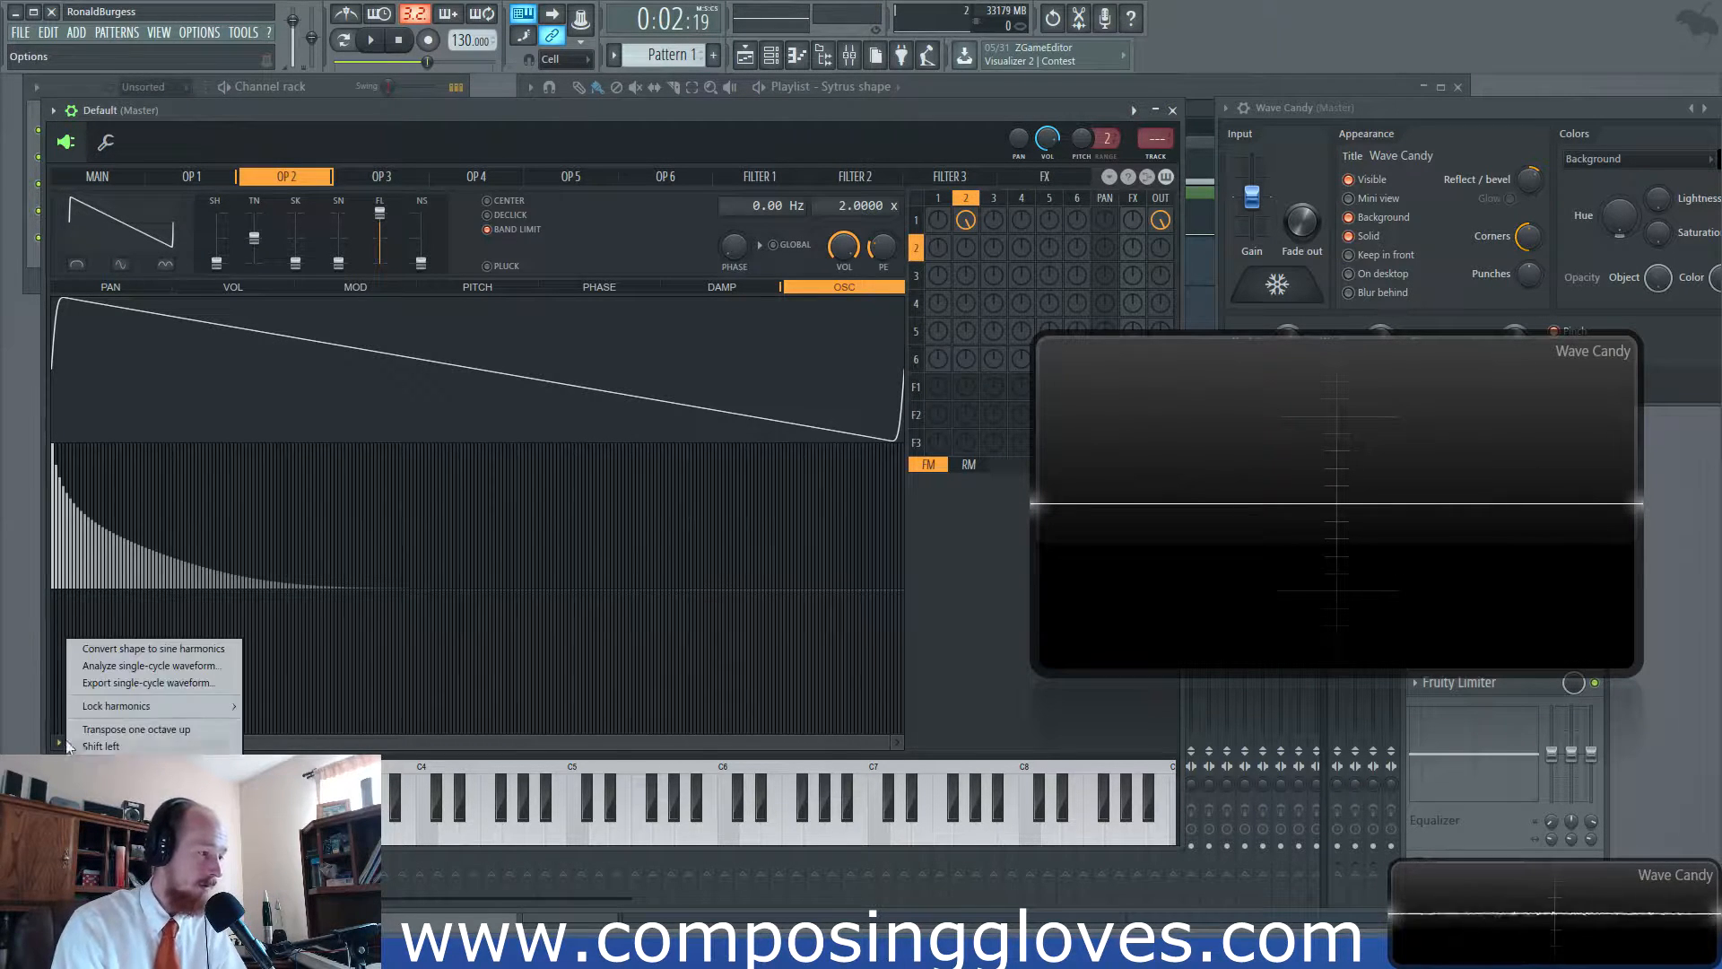
pyautogui.click(135, 804)
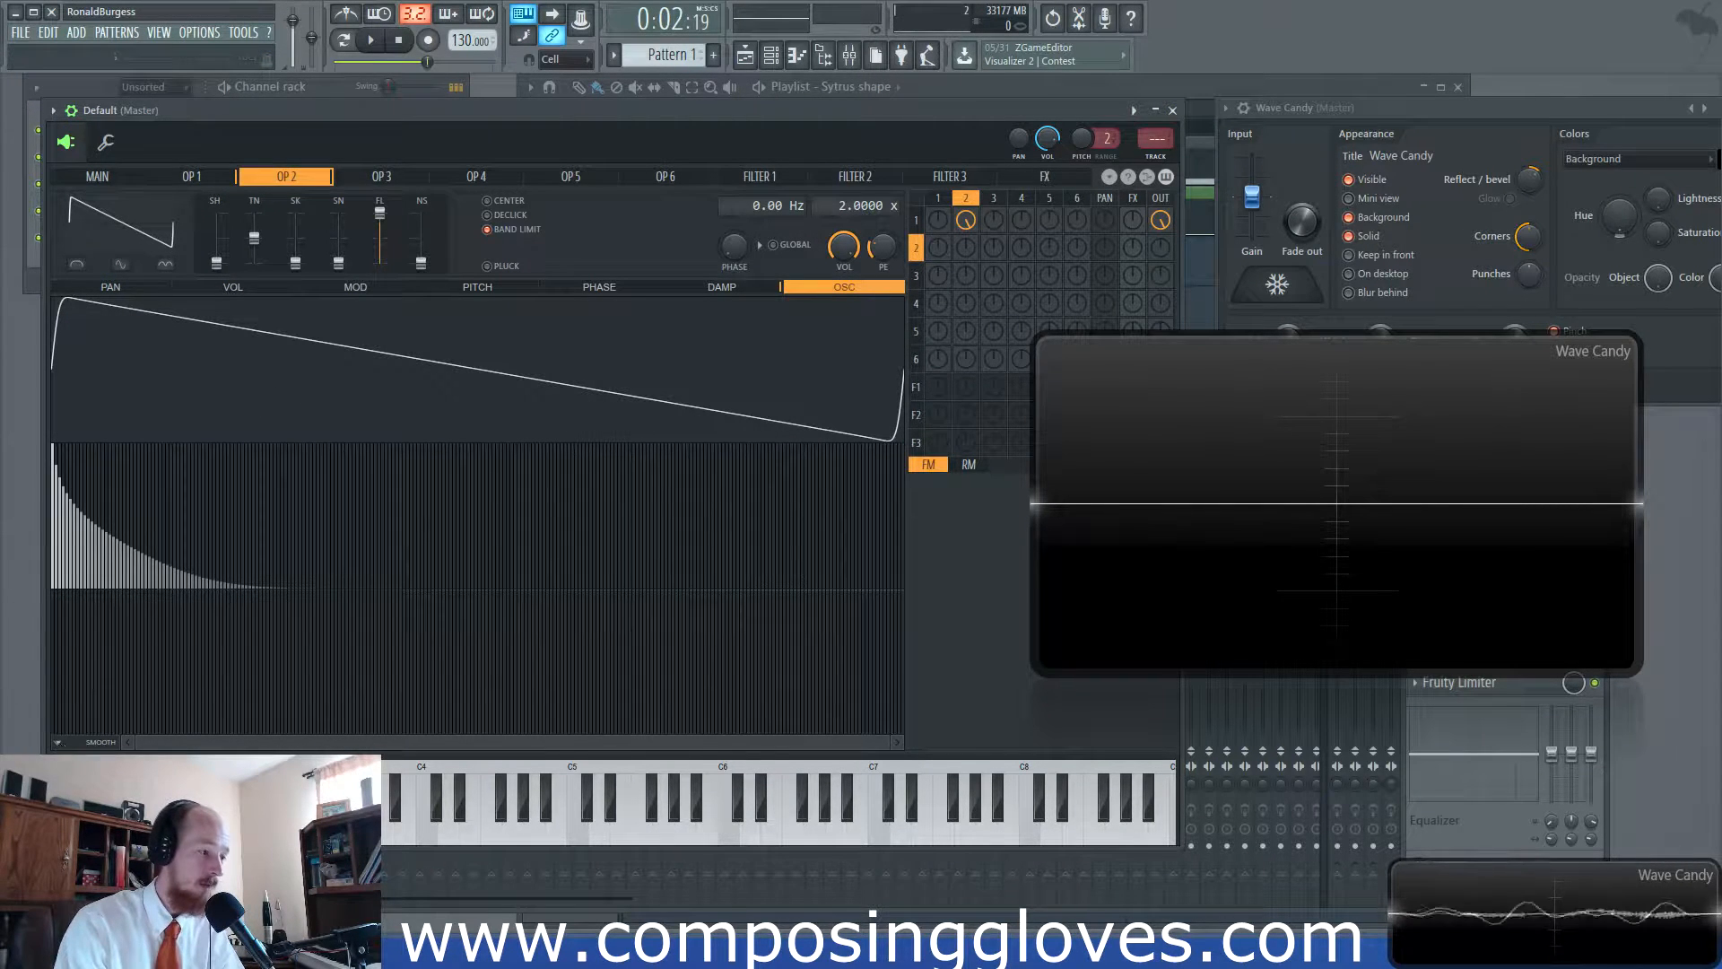
pyautogui.click(57, 742)
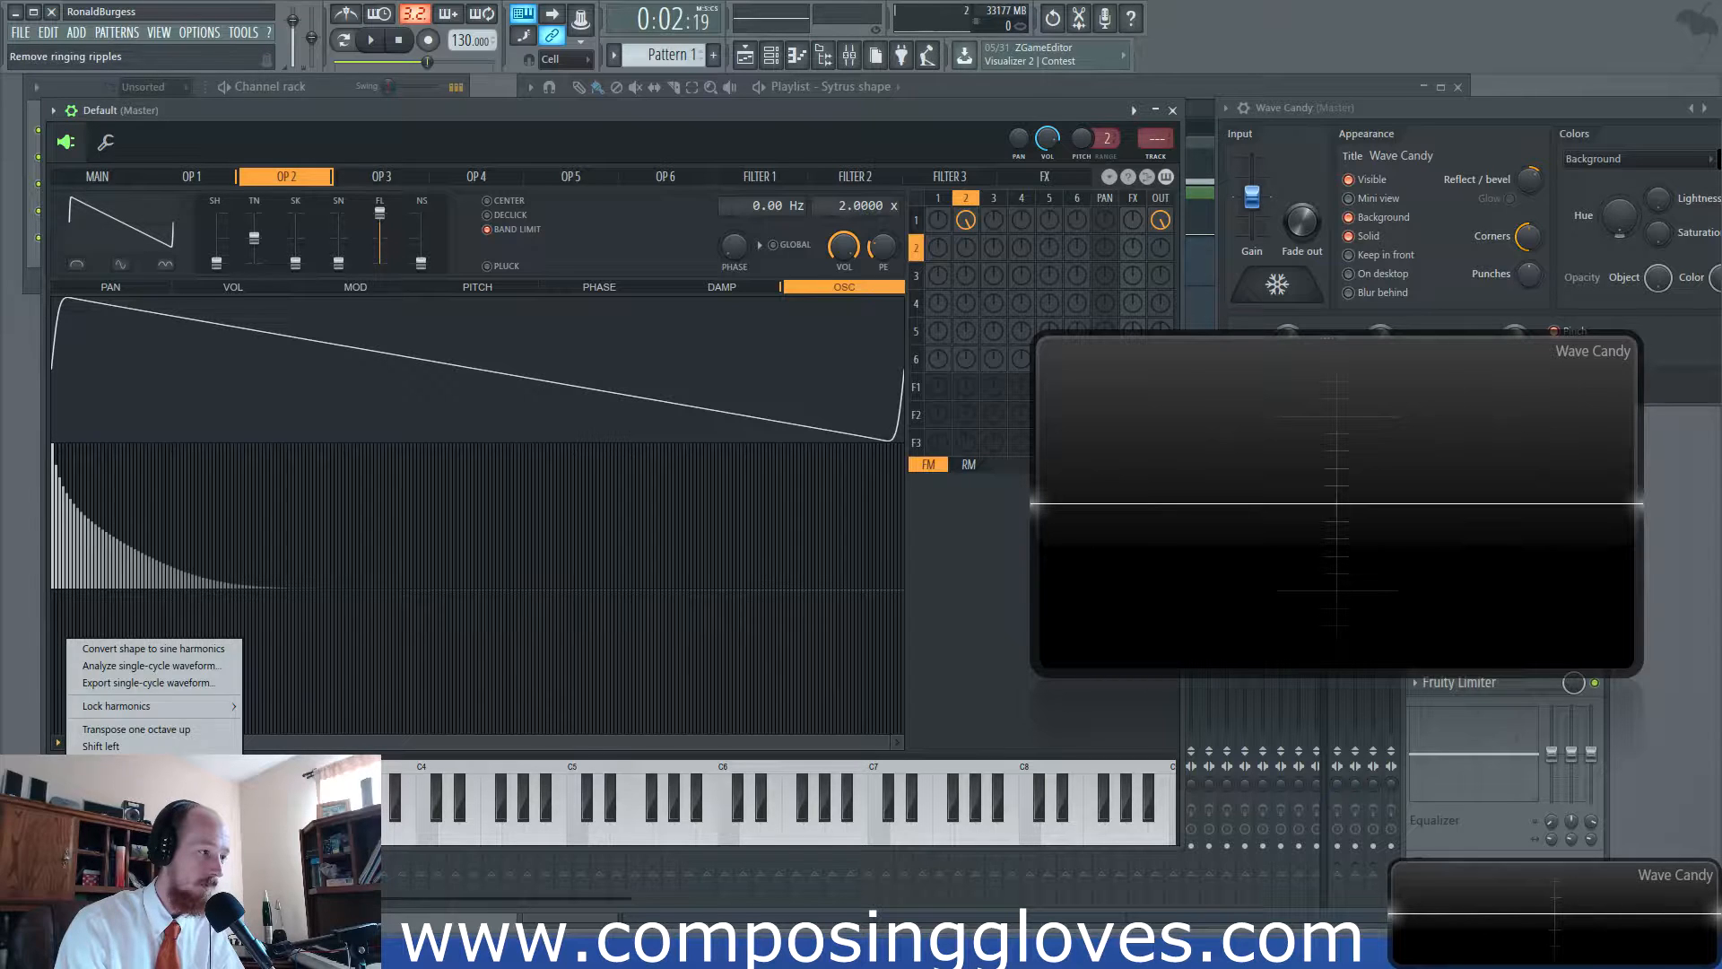
pyautogui.click(125, 797)
pyautogui.click(58, 741)
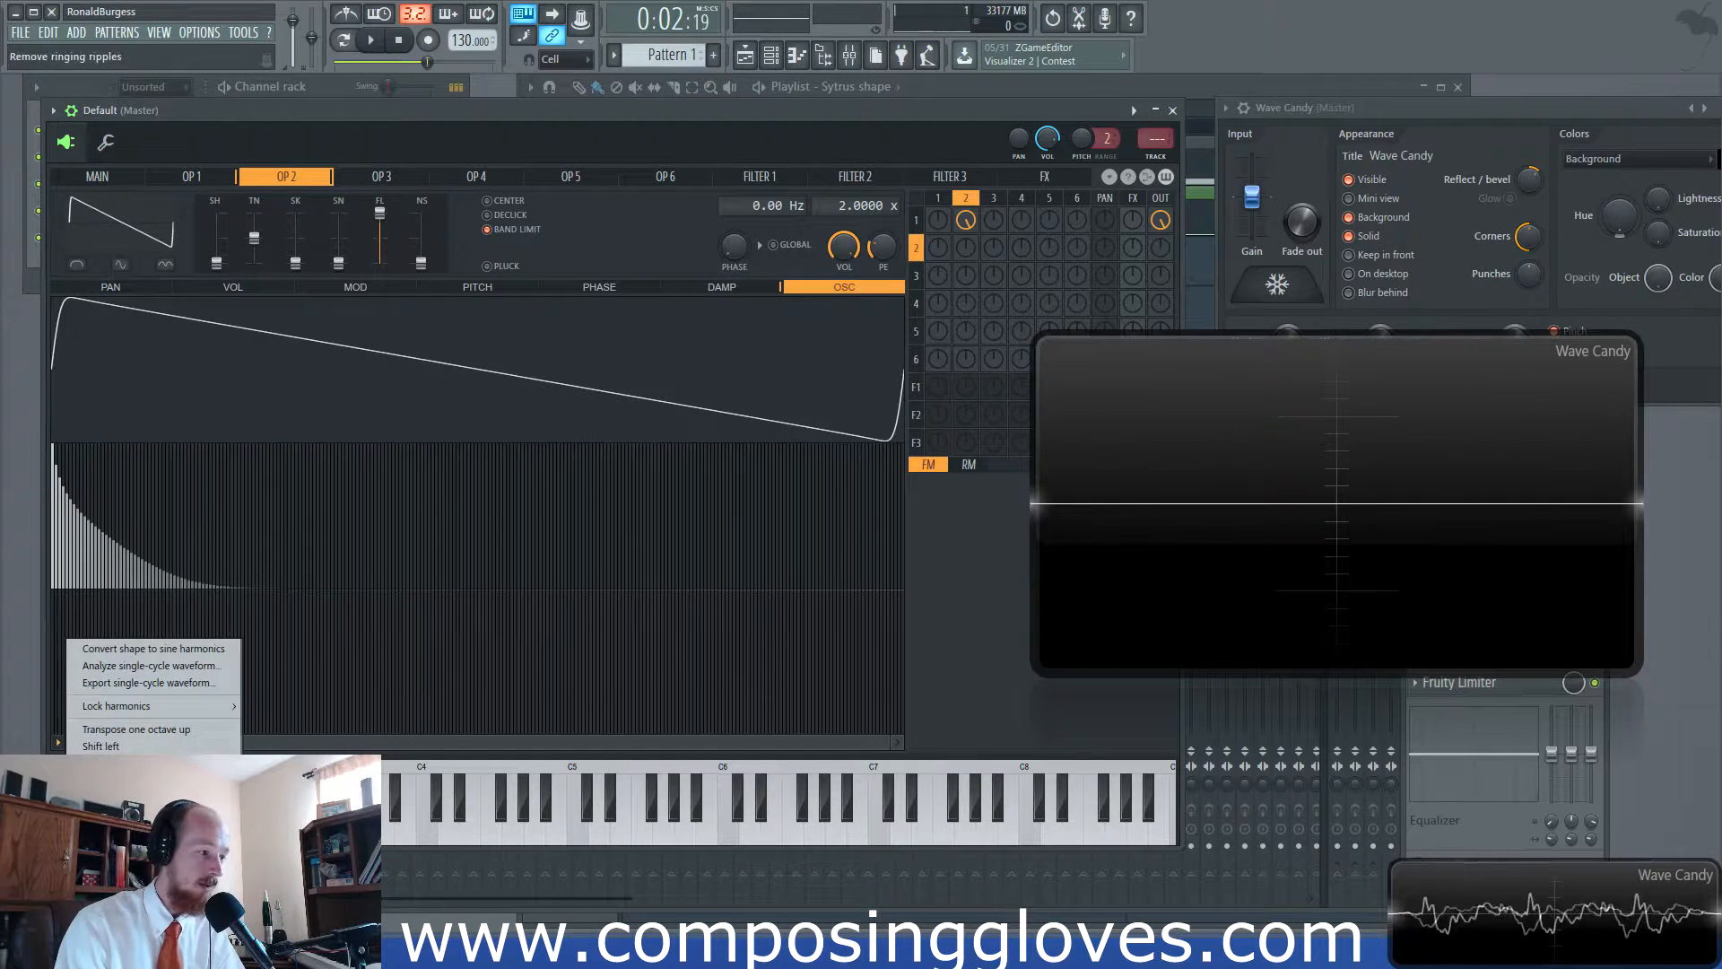
pyautogui.click(126, 797)
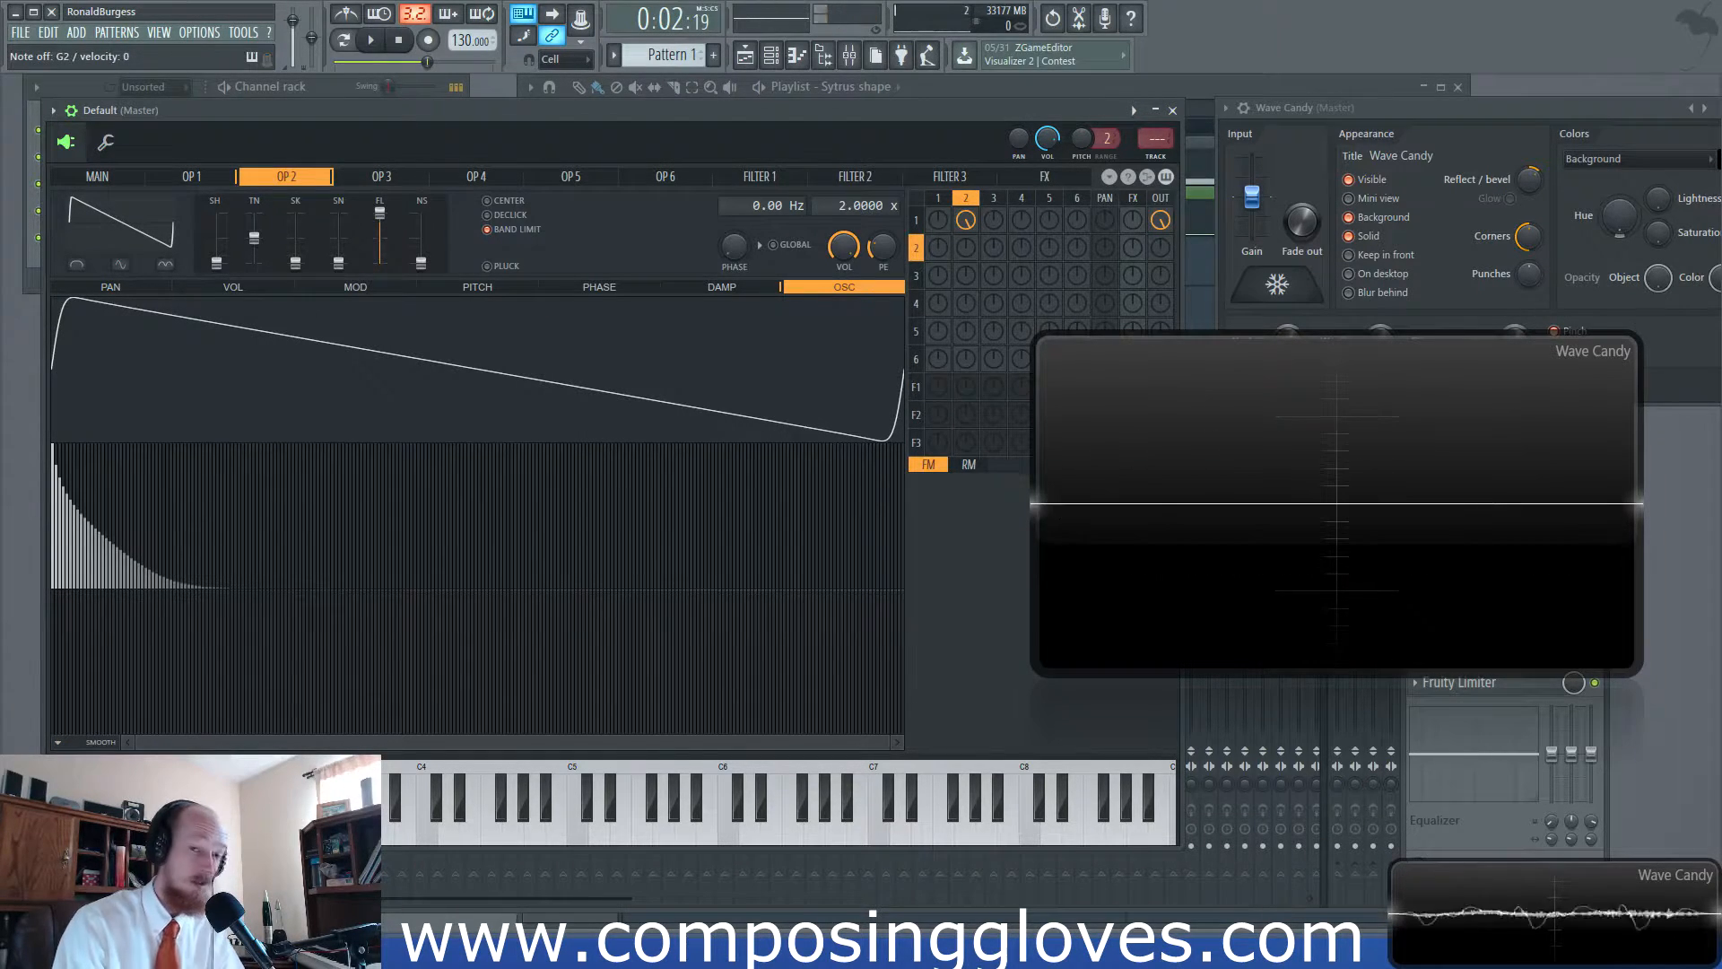
pyautogui.click(58, 742)
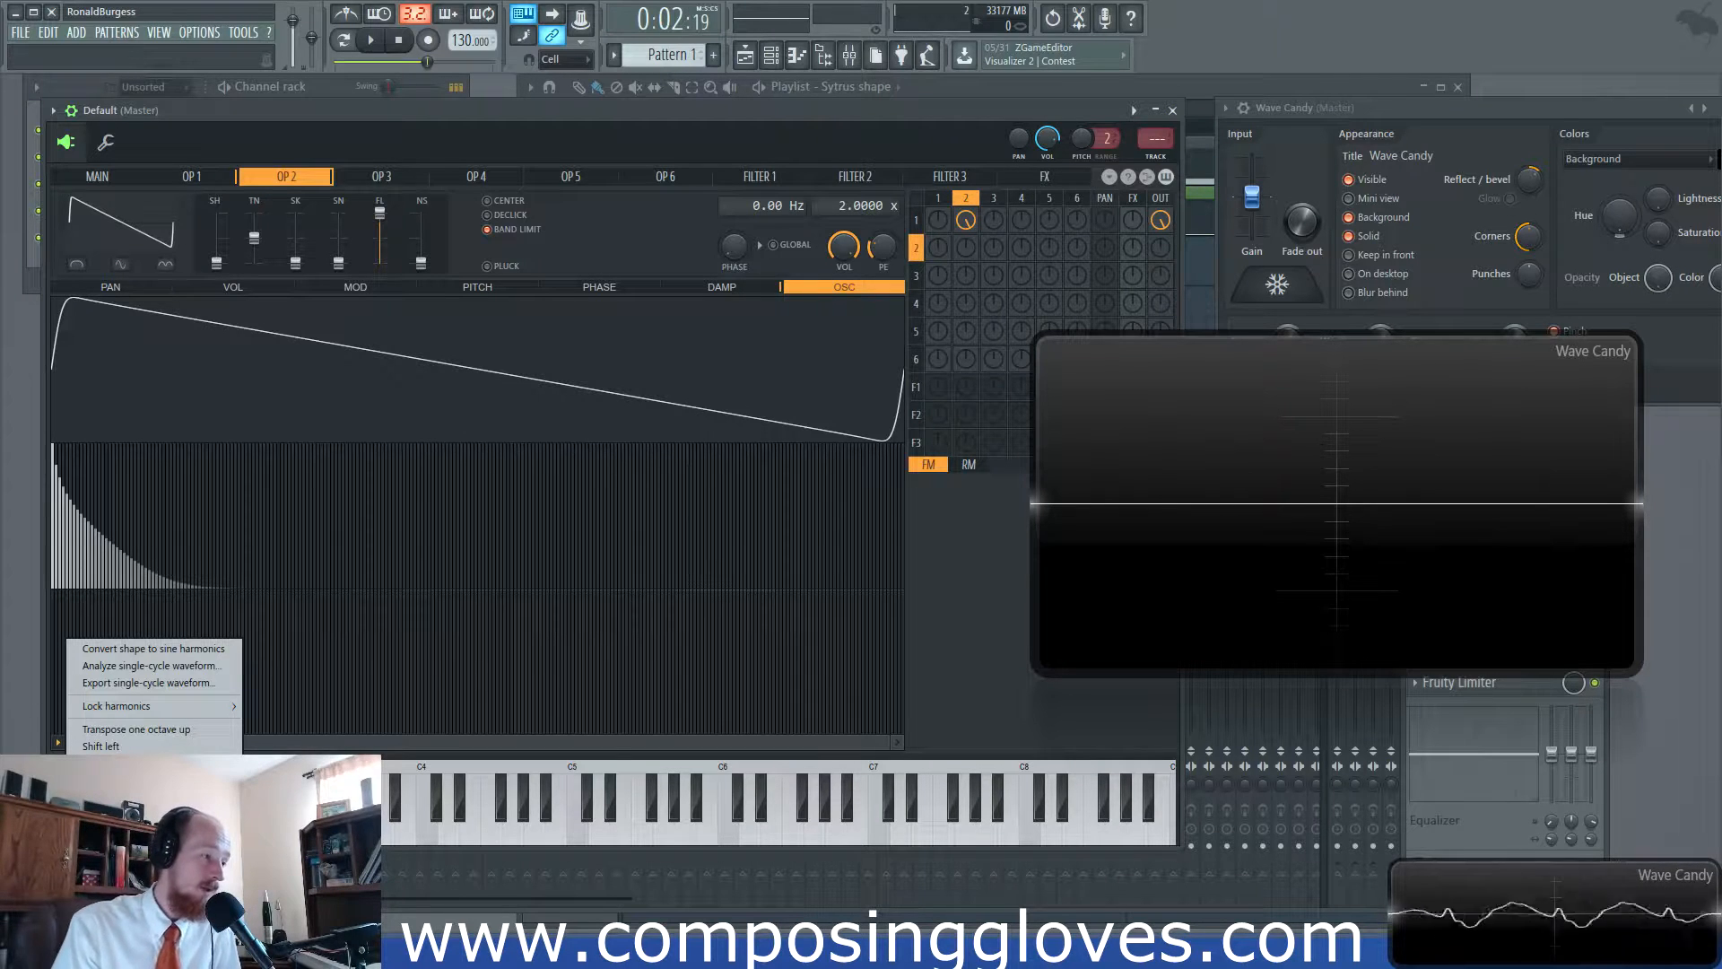
pyautogui.click(305, 781)
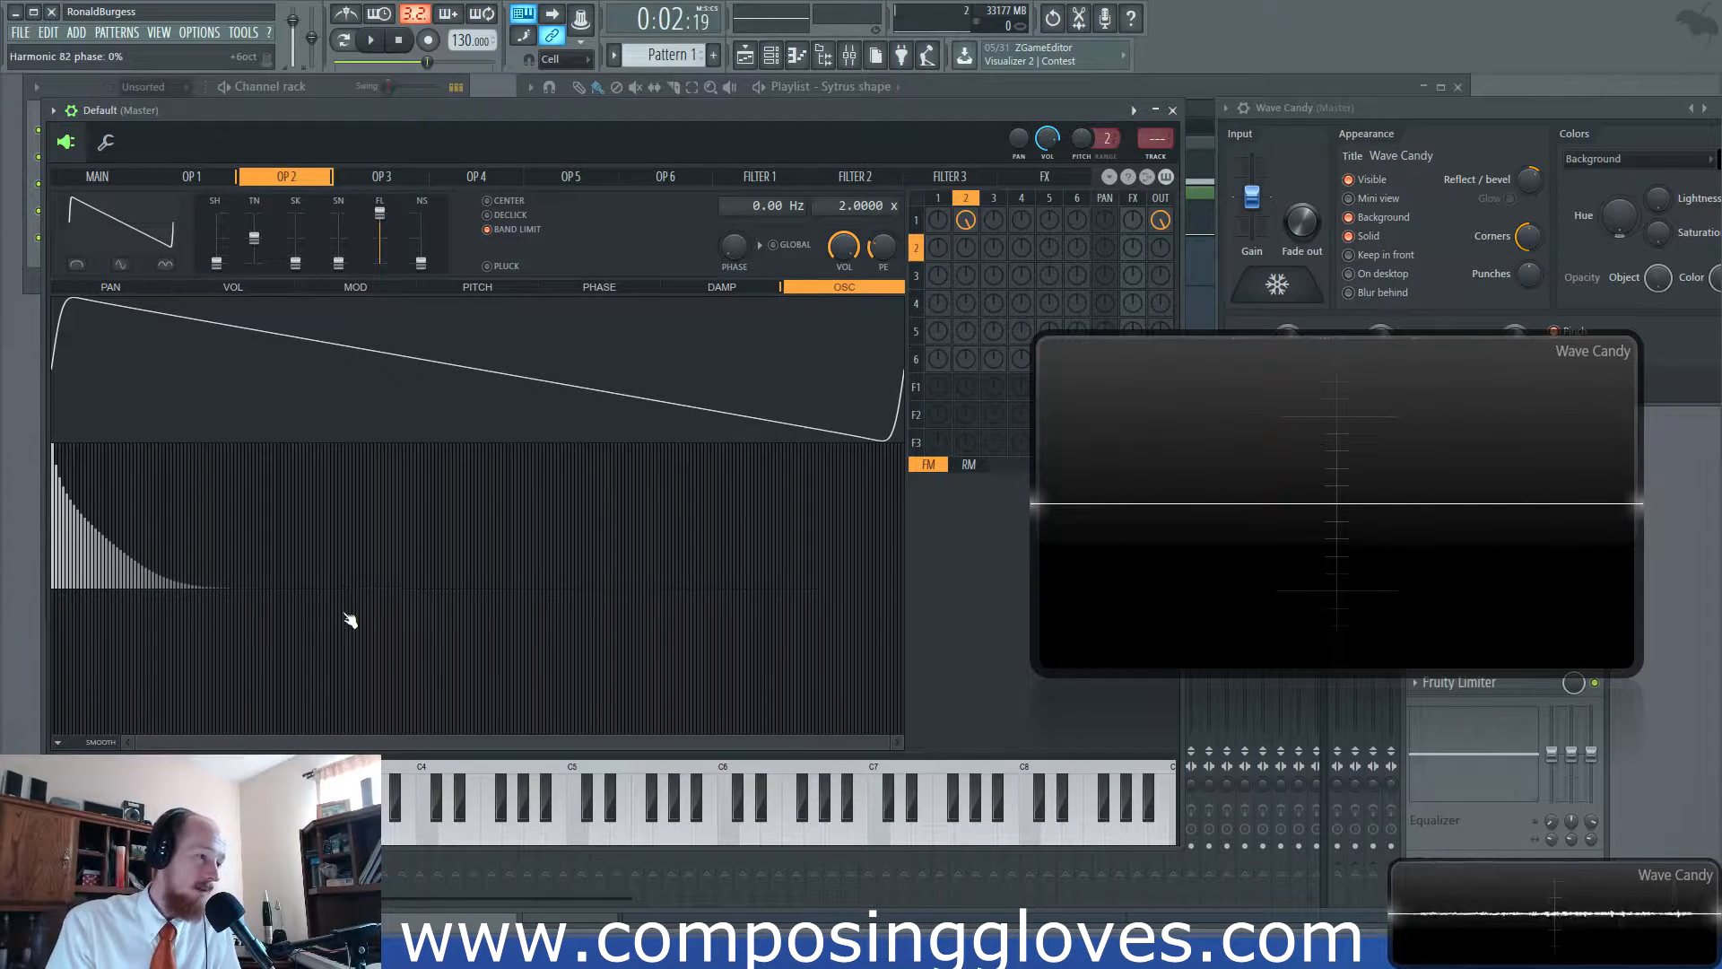
# Randomize the phases of operator 2's harmonics and redraw their magnitudes as a curve dipping through the middle of the range.
pyautogui.click(59, 742)
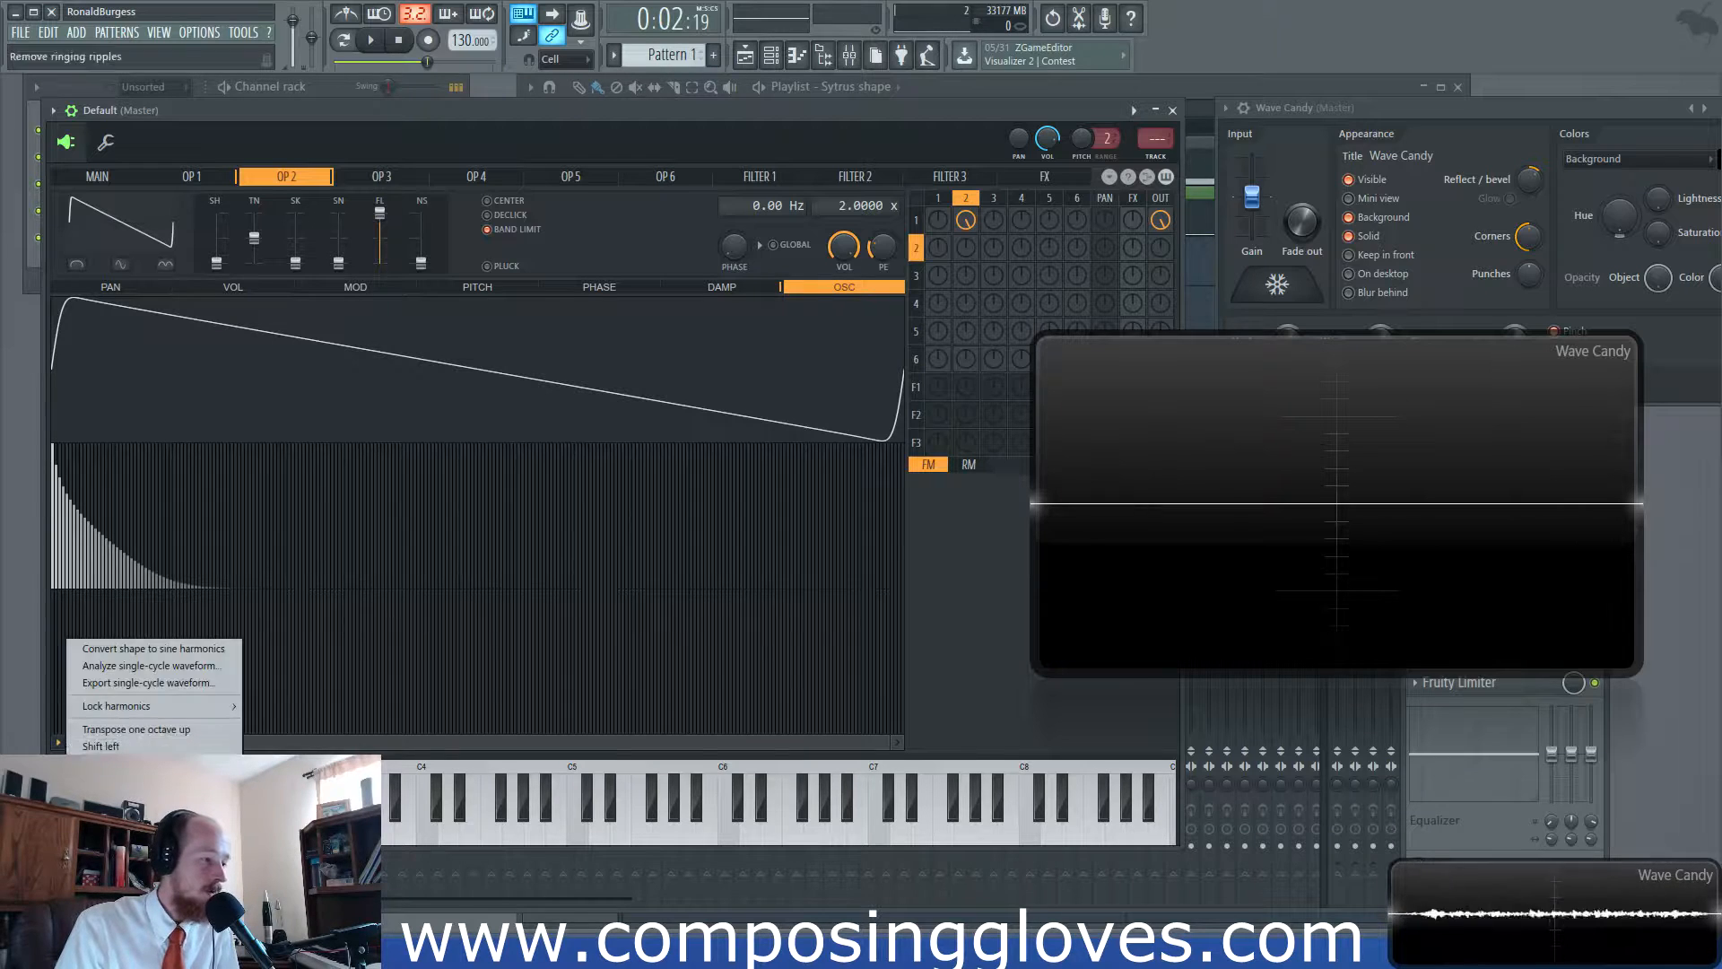
pyautogui.click(126, 830)
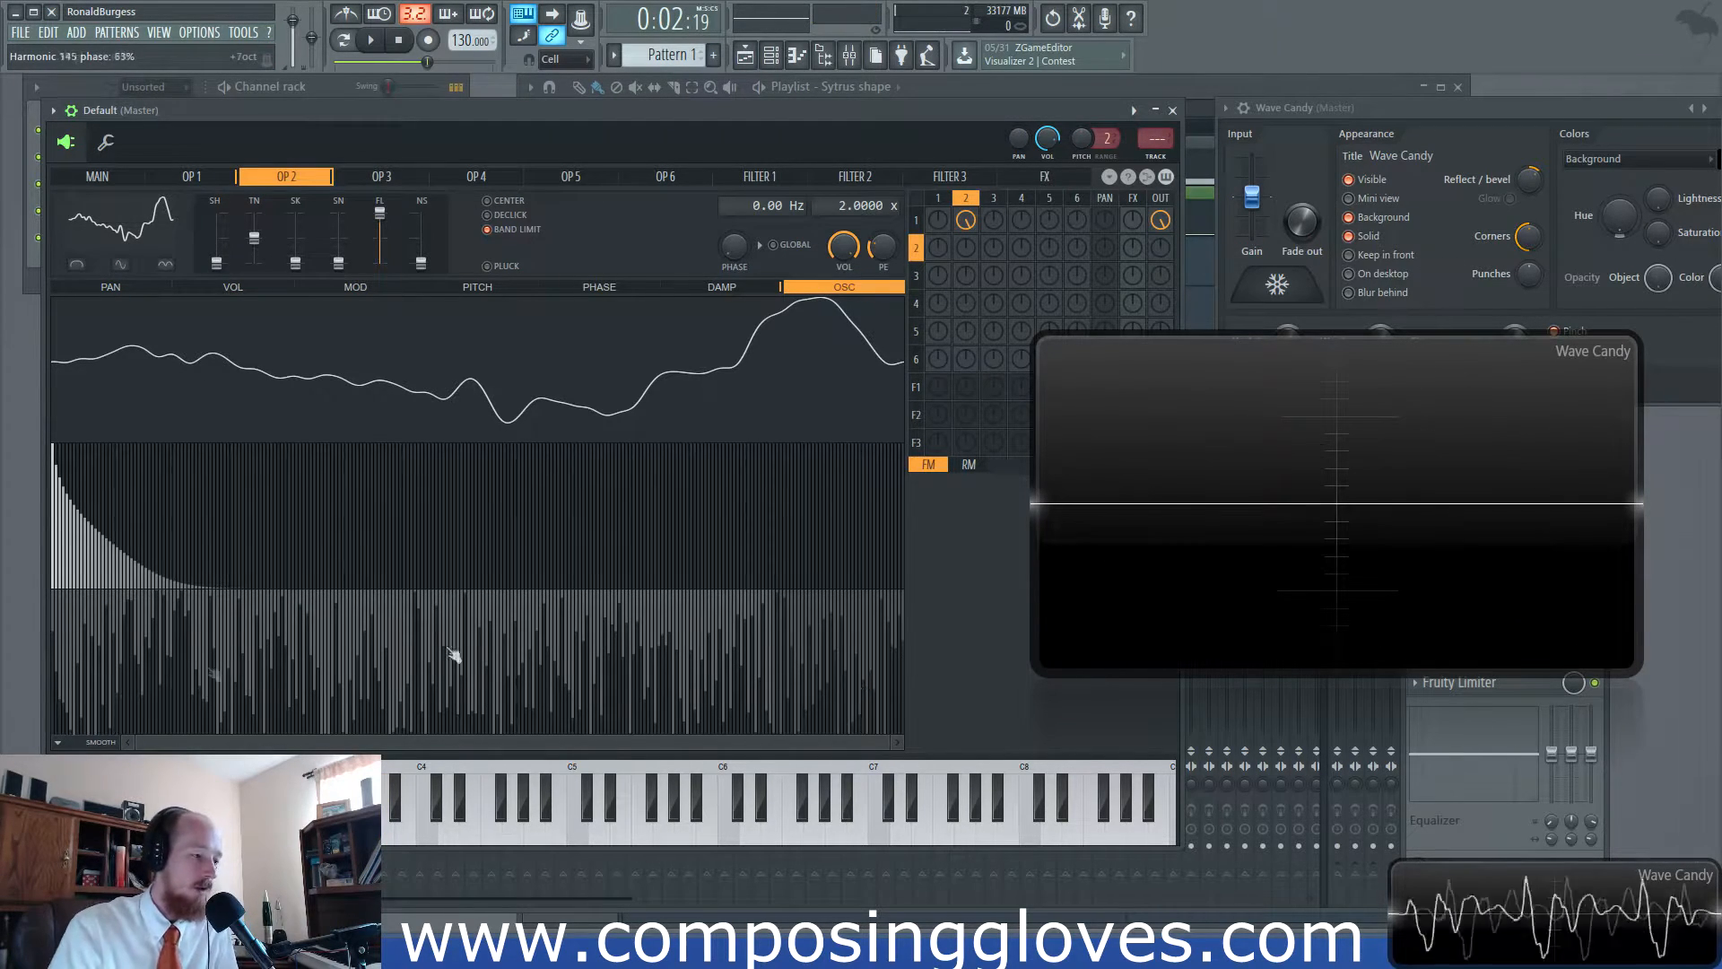
pyautogui.moveTo(102, 507); pyautogui.dragTo(889, 495)
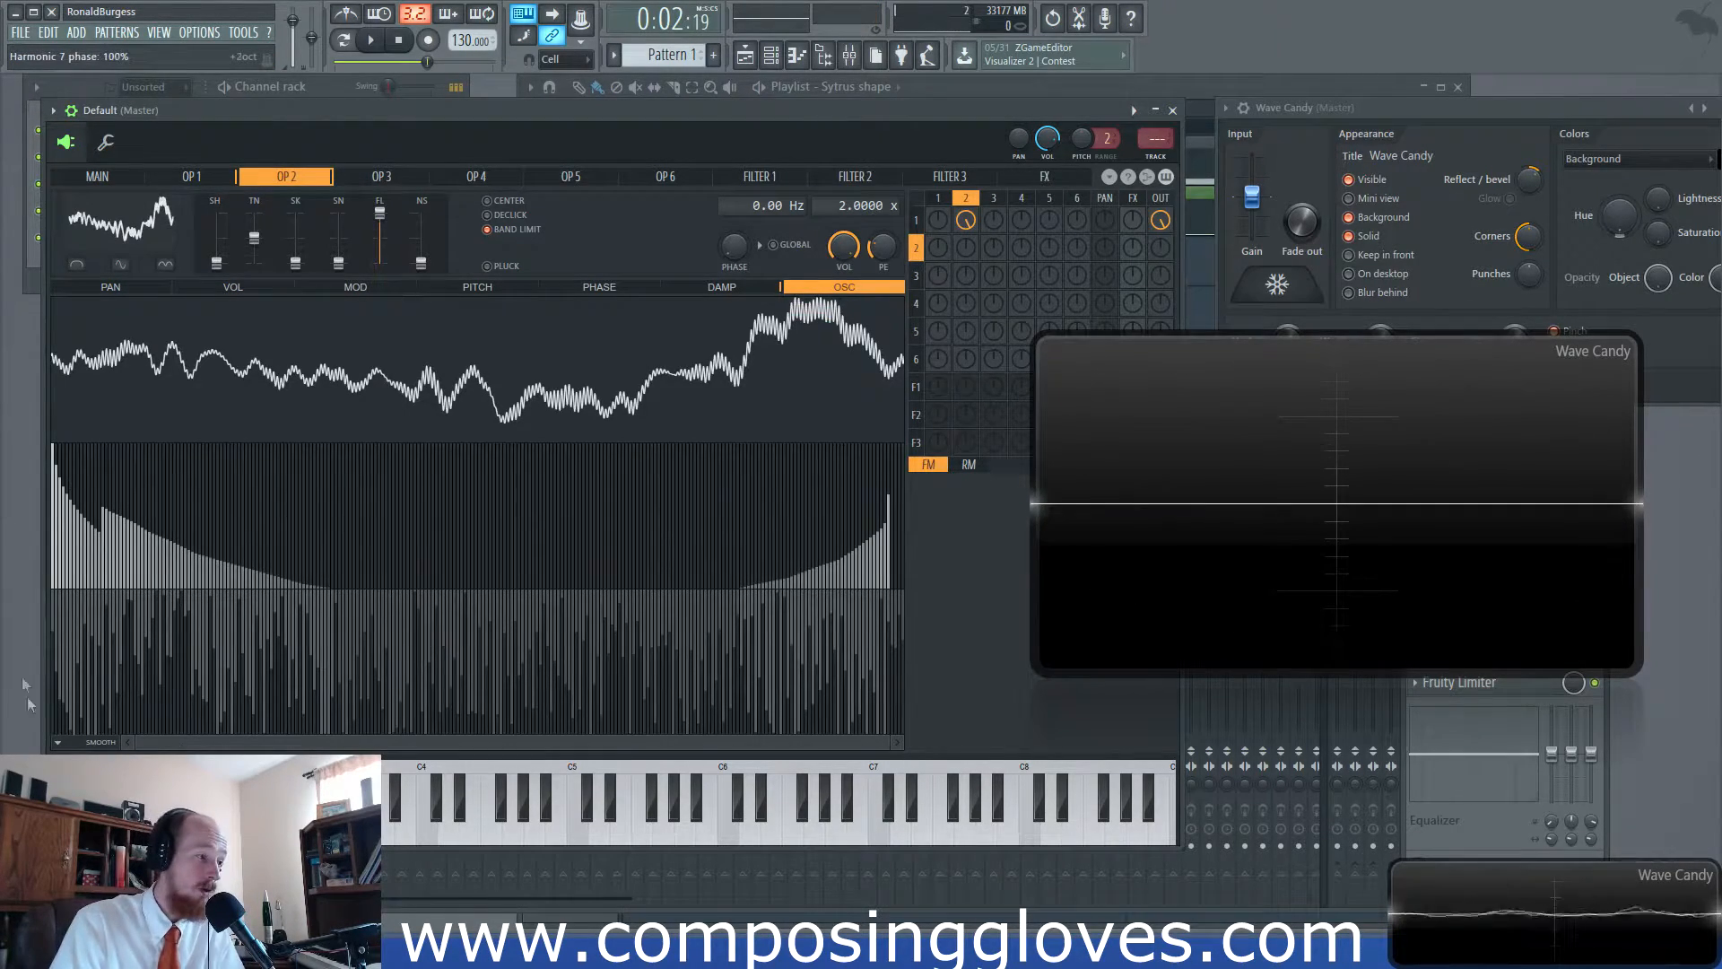
# Attenuate operator 2's harmonic magnitudes as a whole through the oscillator's options.
pyautogui.click(57, 742)
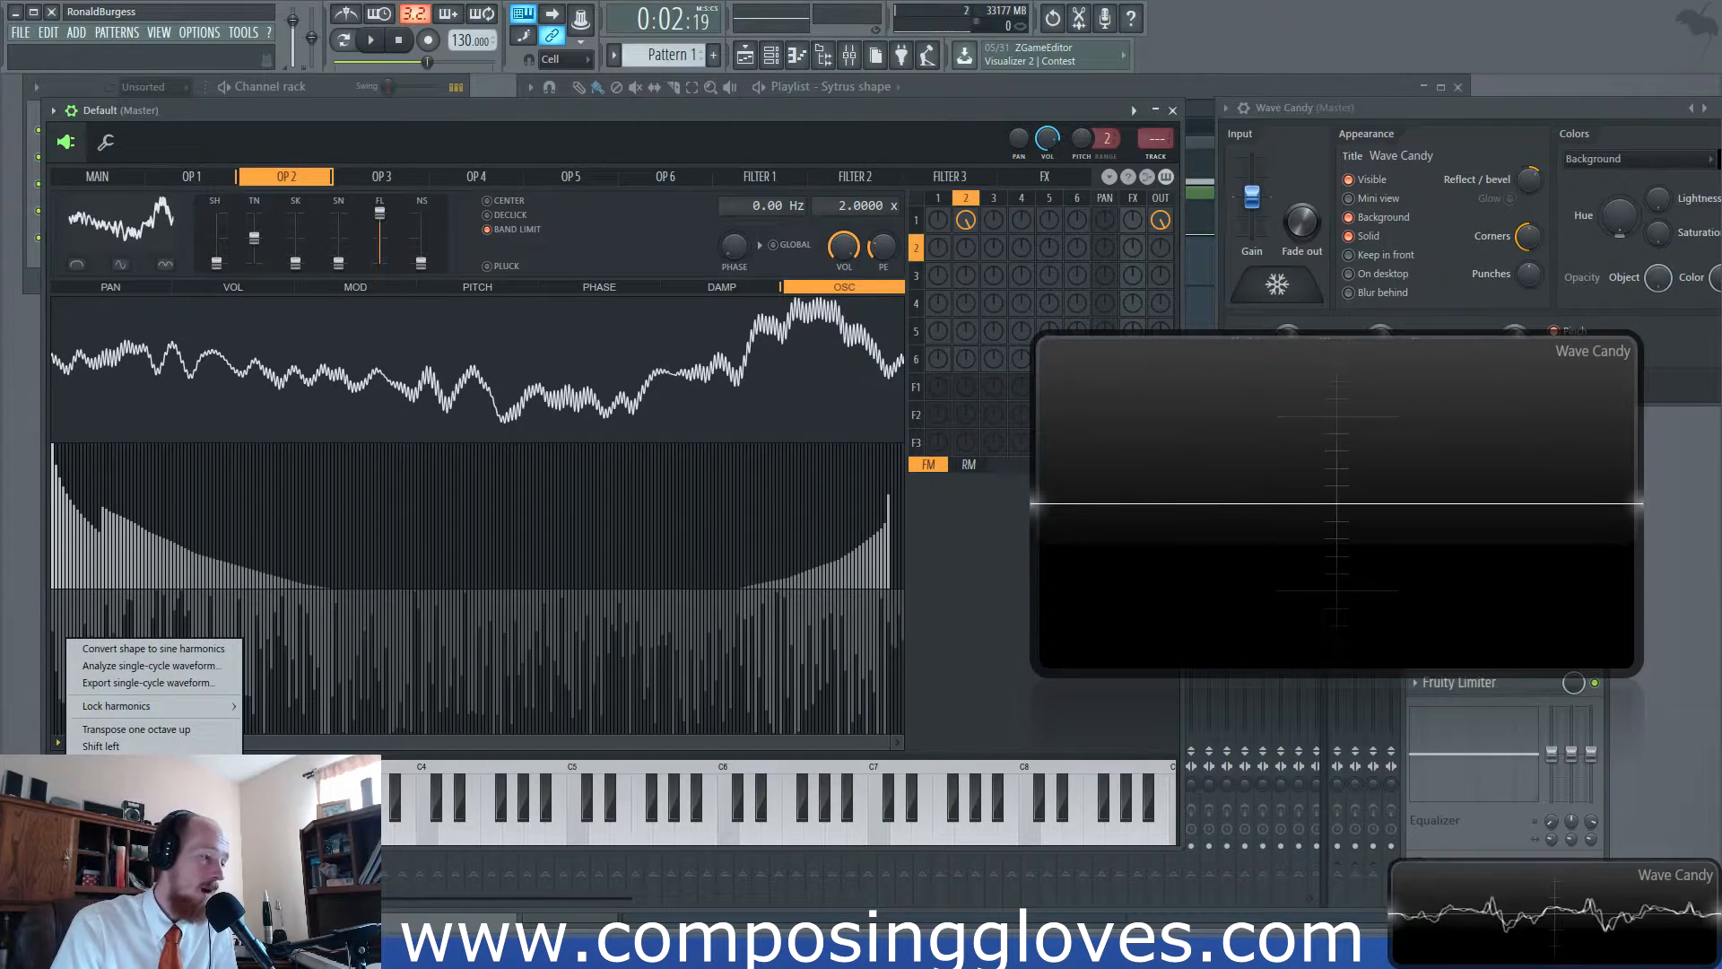
pyautogui.click(61, 745)
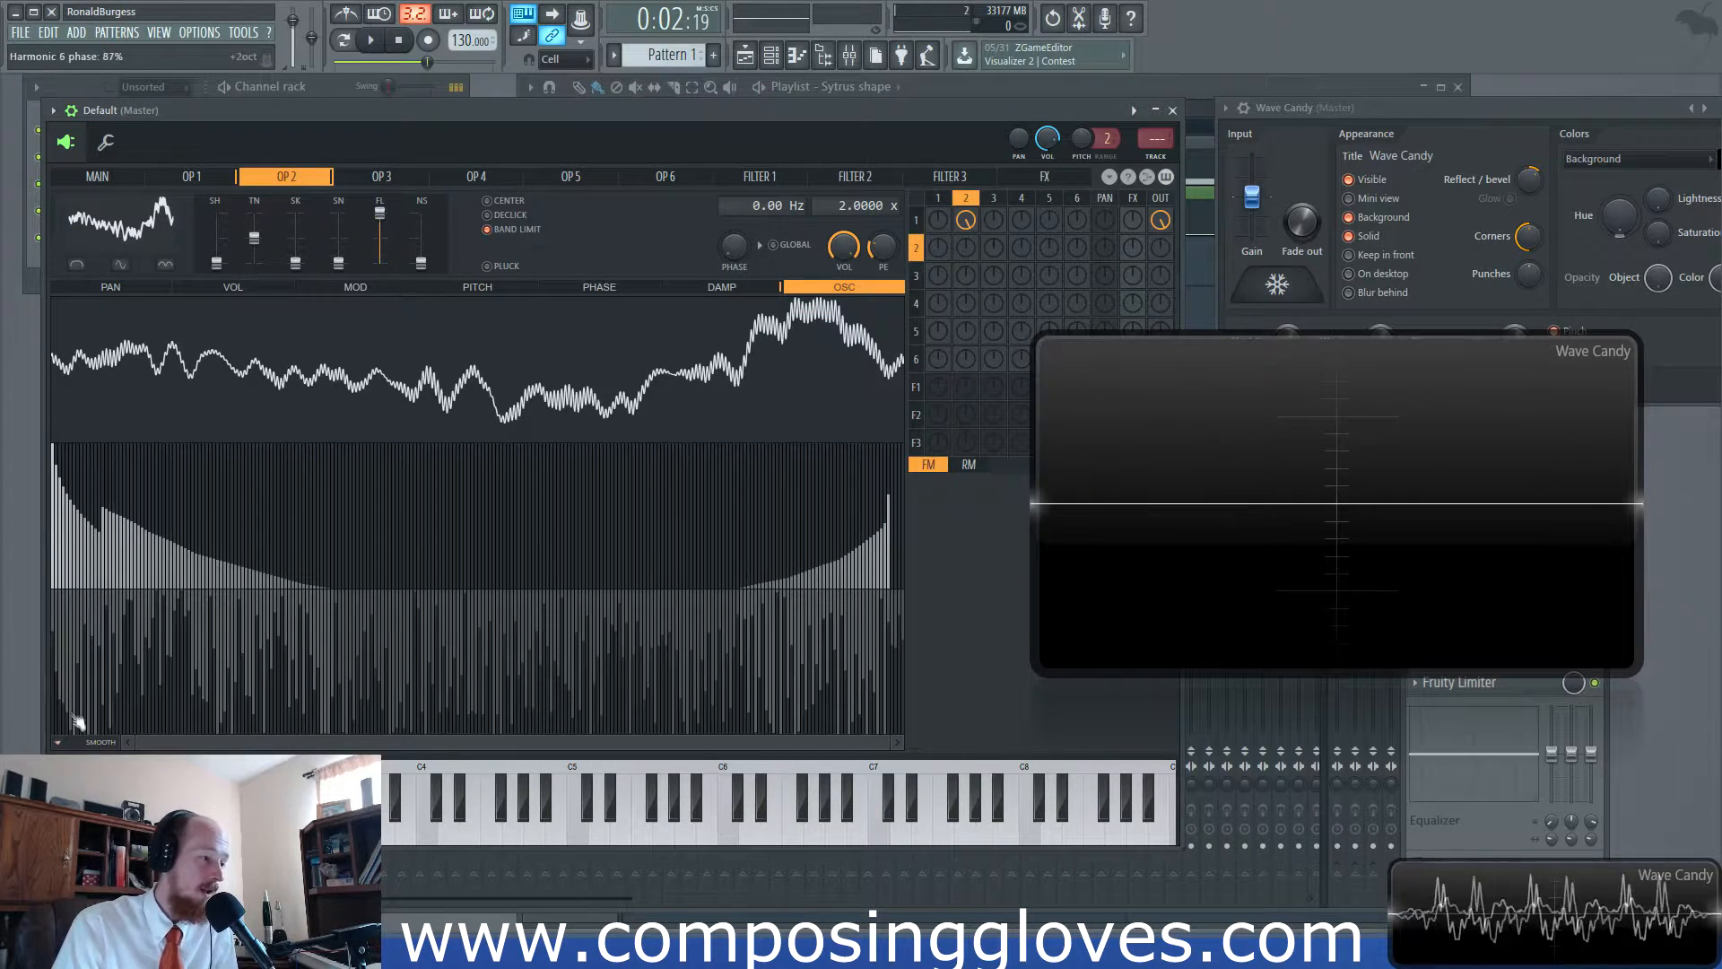
pyautogui.click(58, 743)
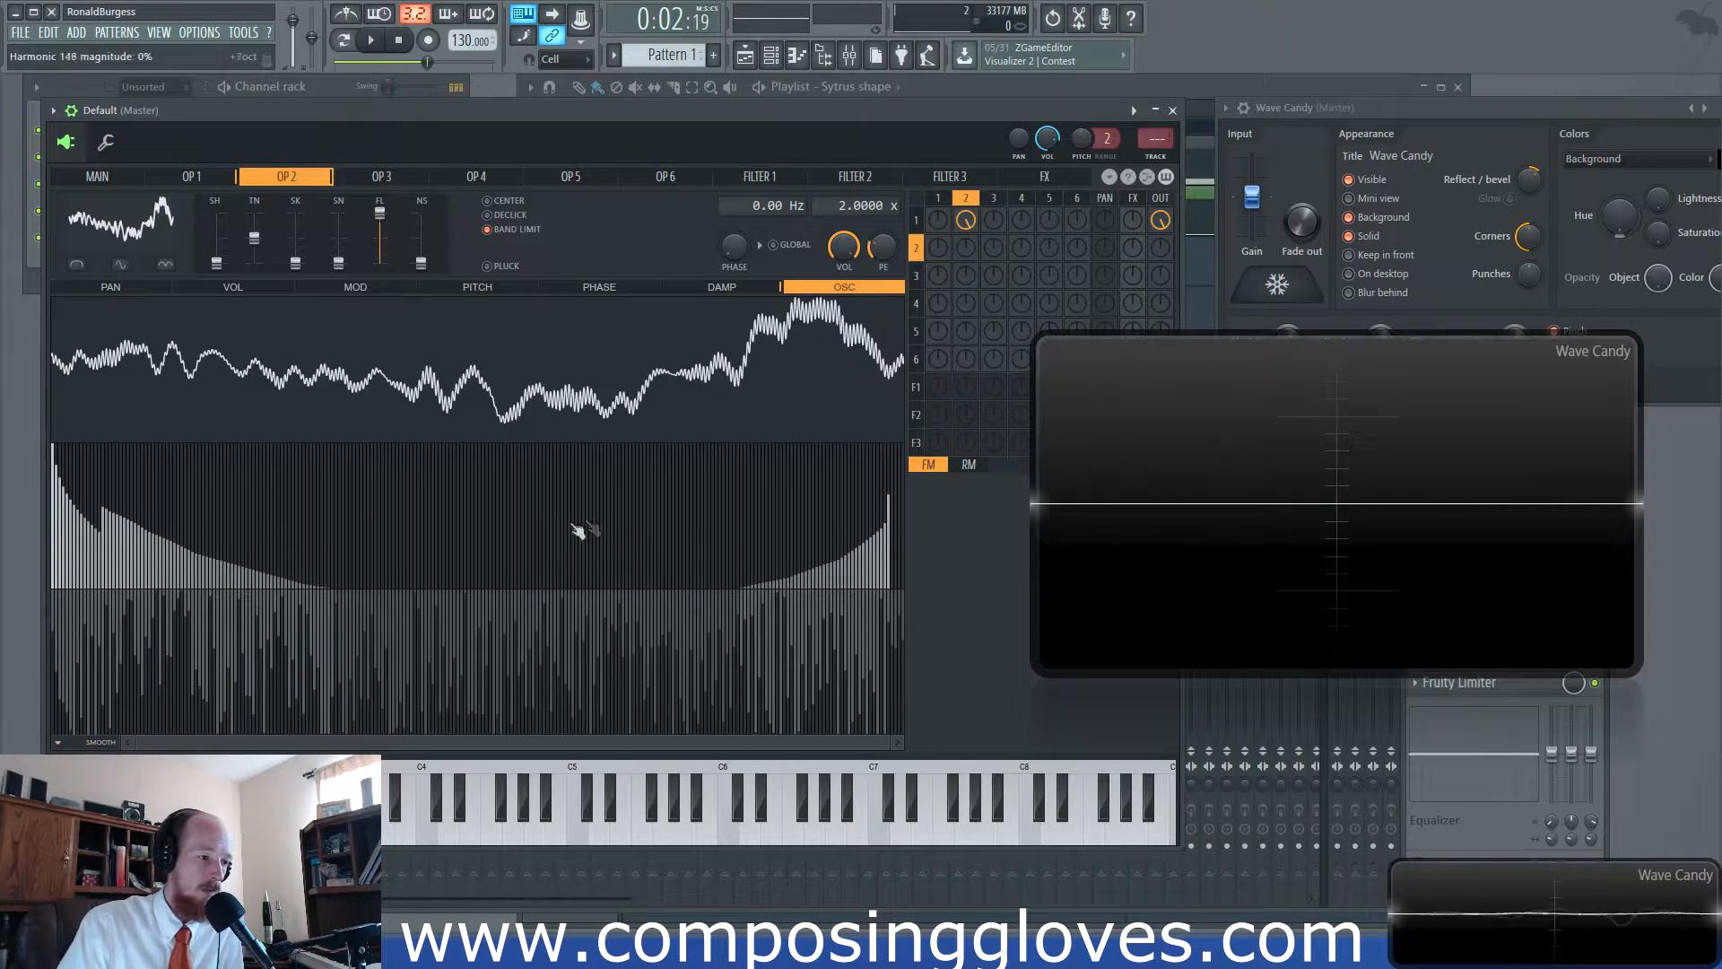
pyautogui.click(59, 745)
pyautogui.click(125, 834)
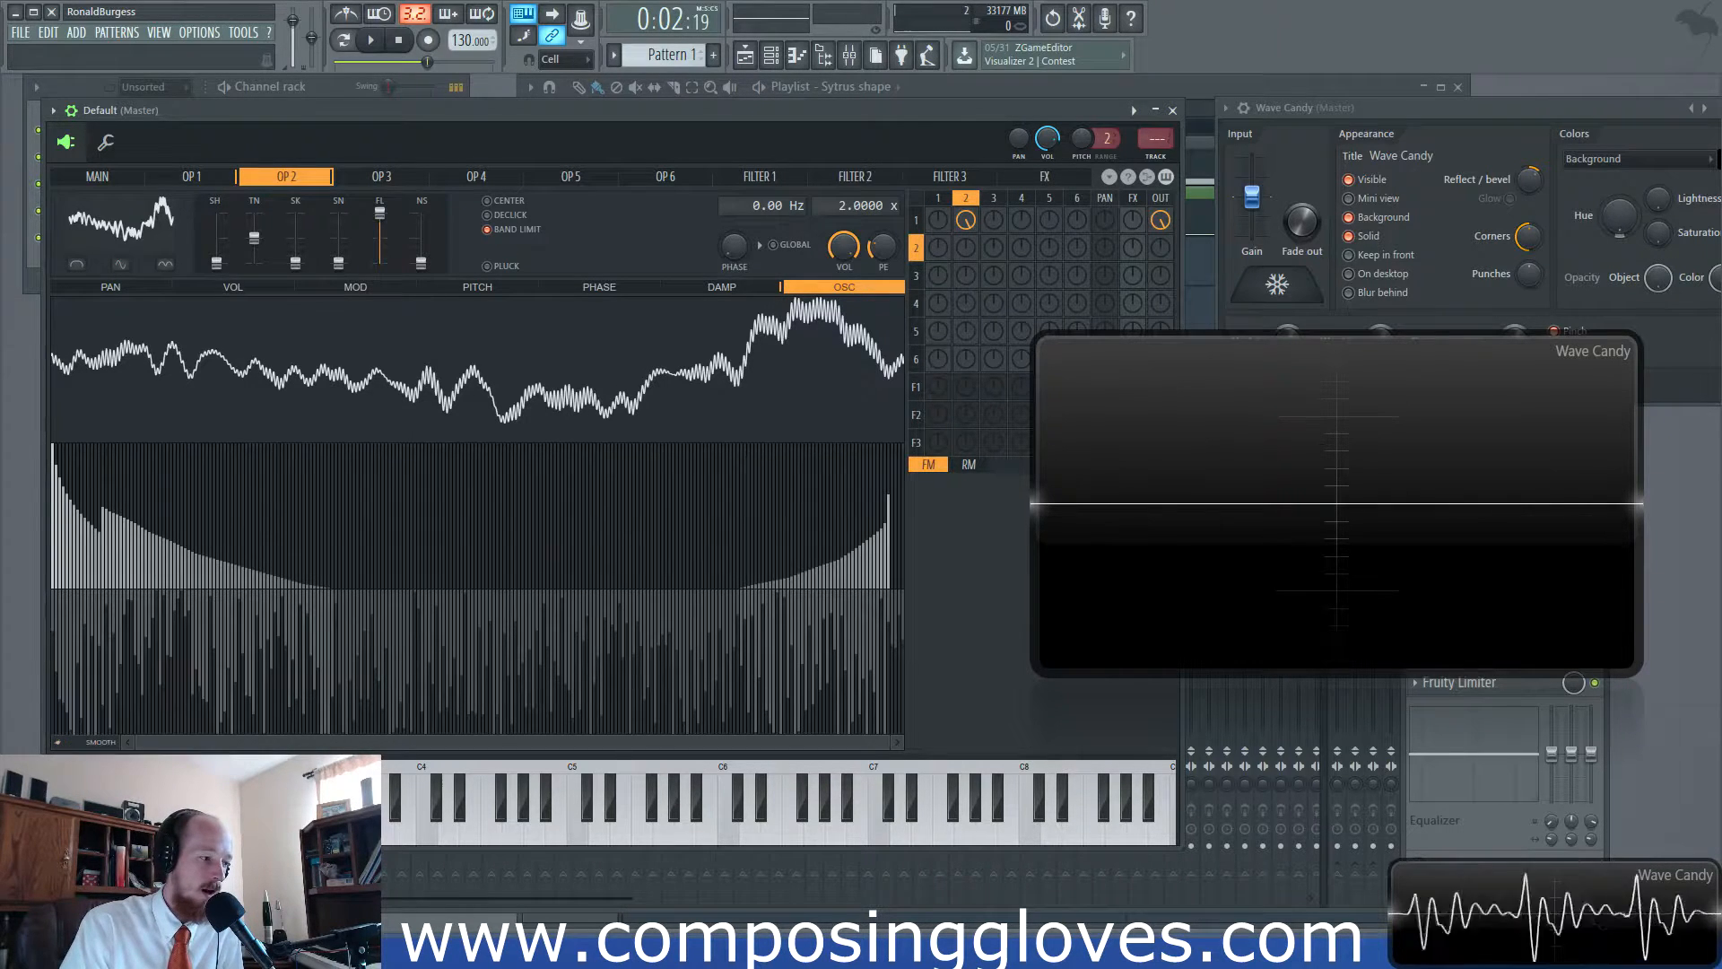
pyautogui.click(59, 744)
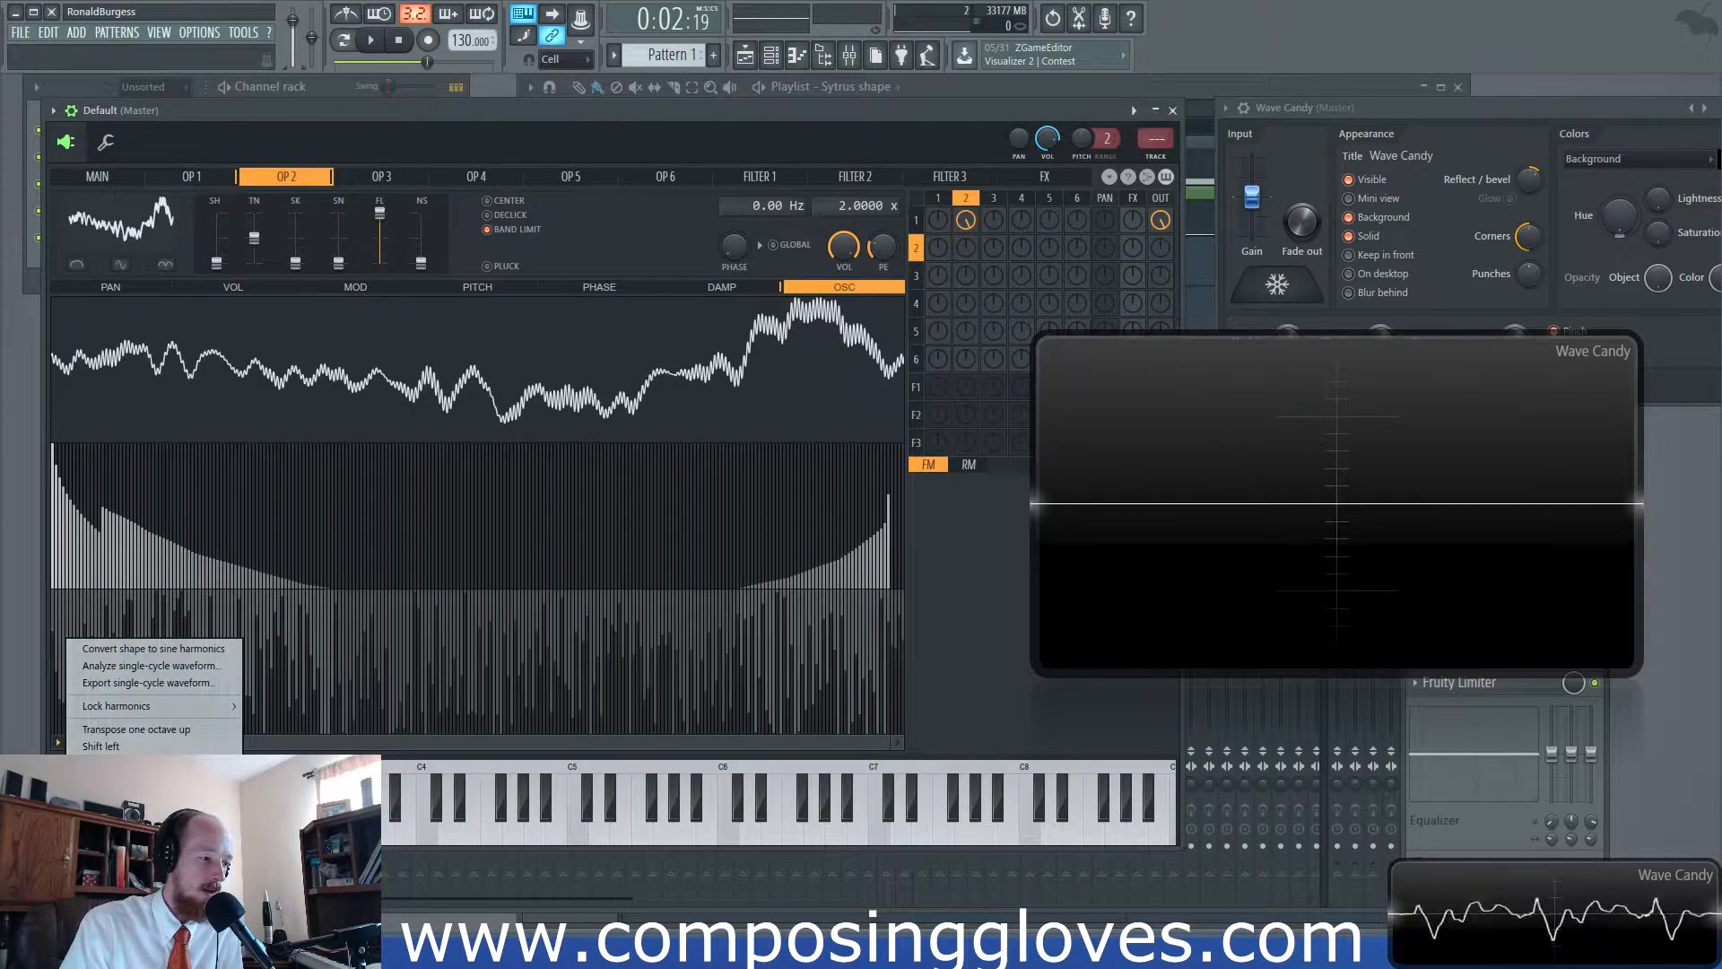
pyautogui.click(125, 835)
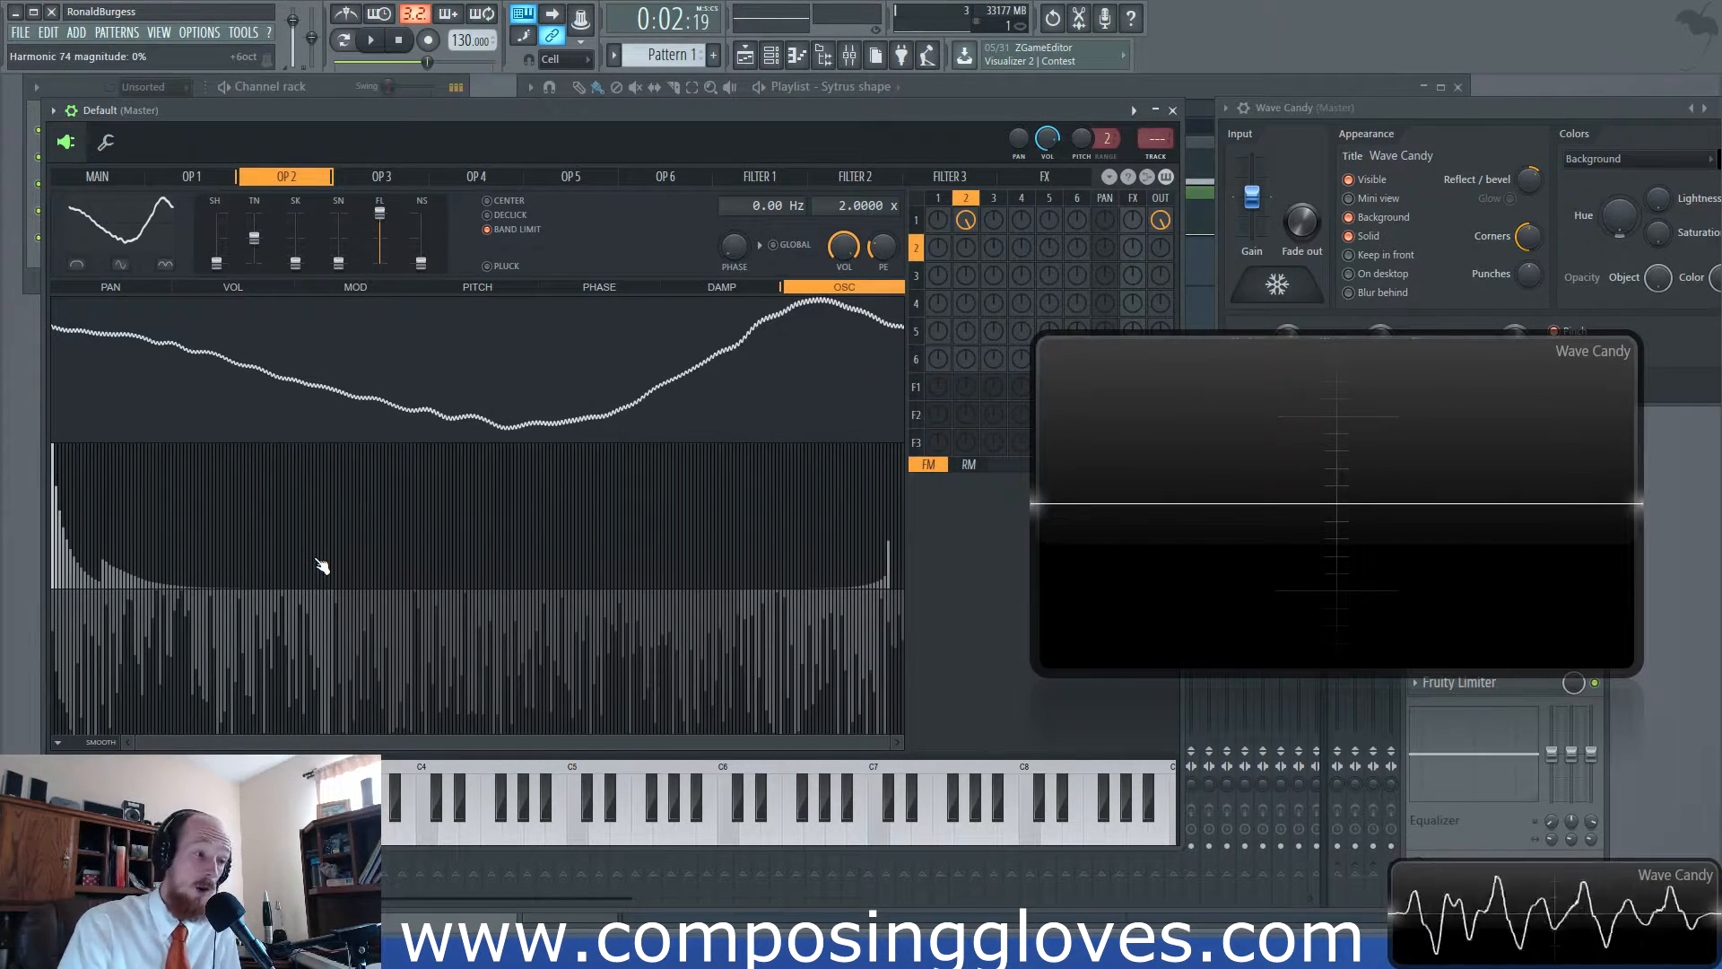
pyautogui.click(59, 744)
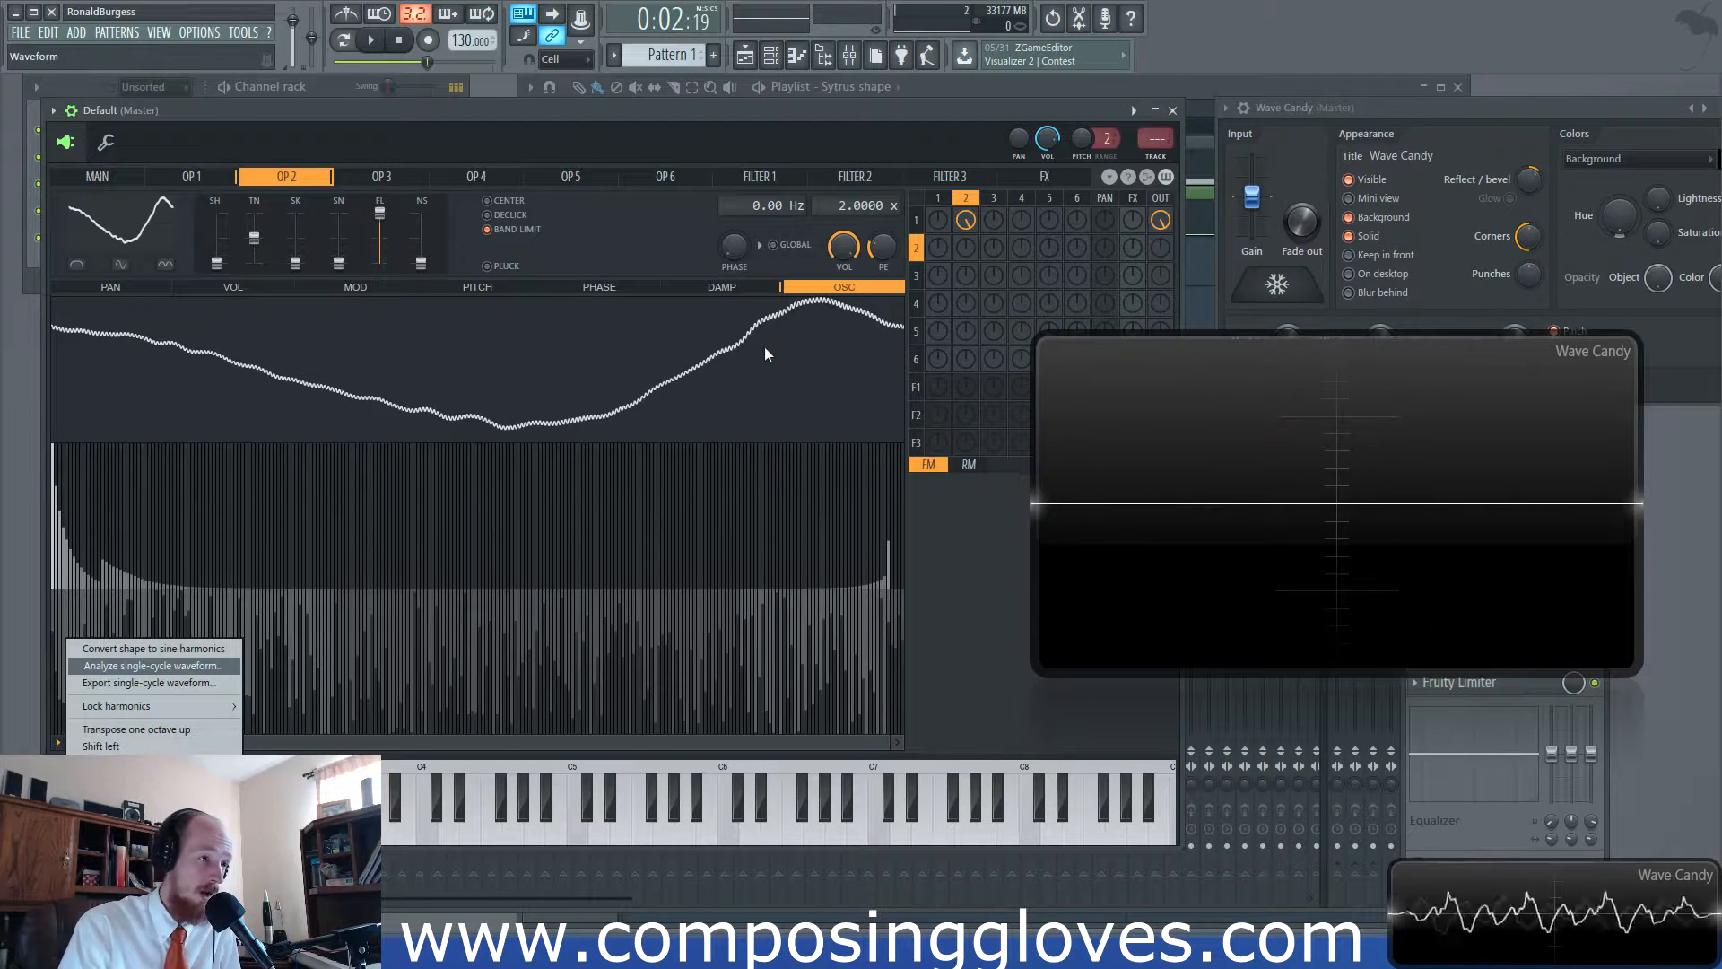
pyautogui.click(574, 120)
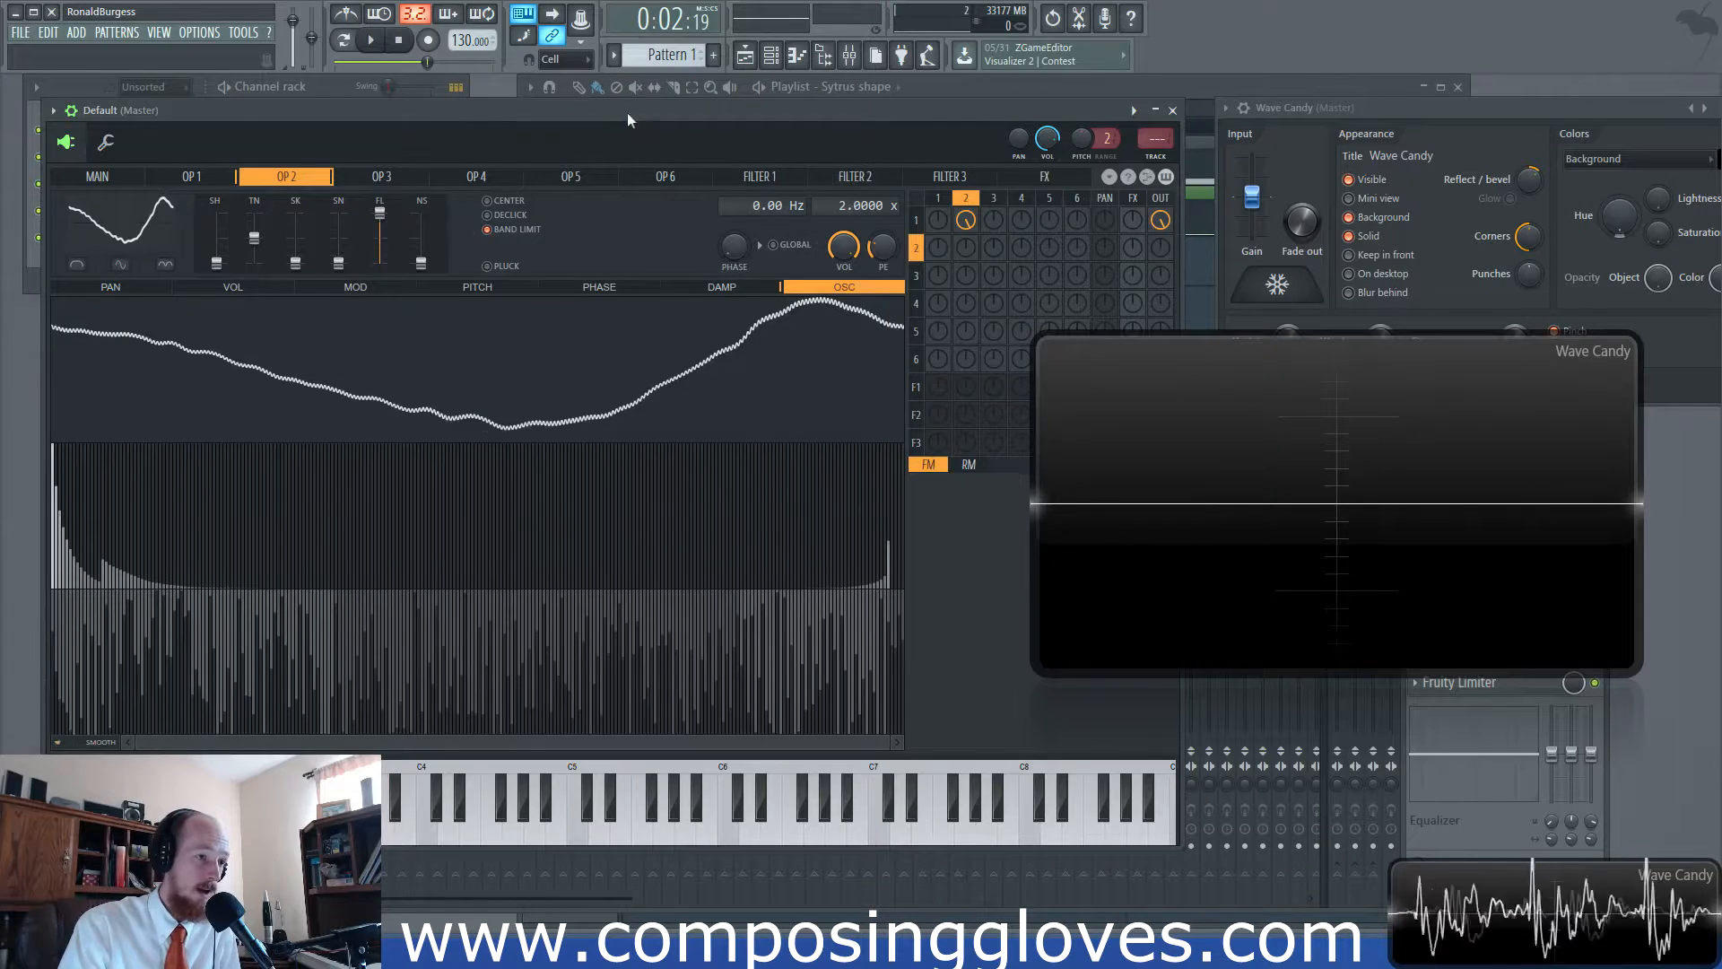
# Clear all of operator 2's harmonic magnitudes and phases, leaving only harmonic 1 at full magnitude.
pyautogui.moveTo(626, 115); pyautogui.dragTo(595, 121)
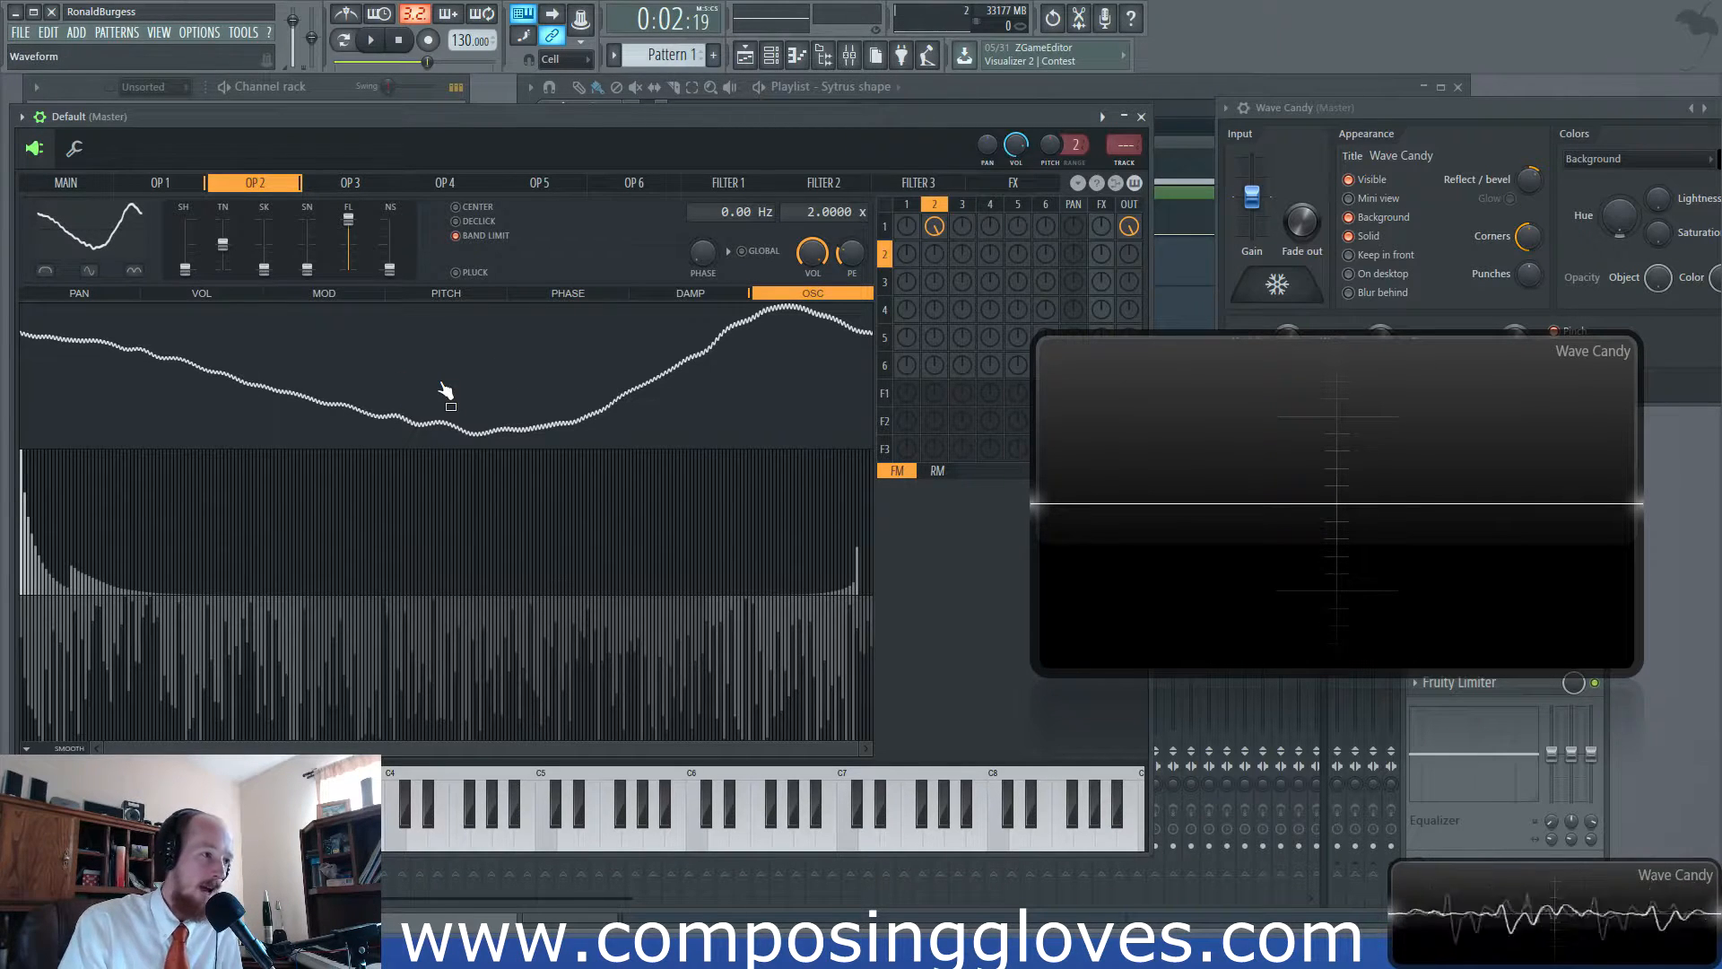
pyautogui.moveTo(843, 589)
pyautogui.mouseDown()
pyautogui.moveTo(866, 596)
pyautogui.moveTo(6, 652)
pyautogui.mouseUp()
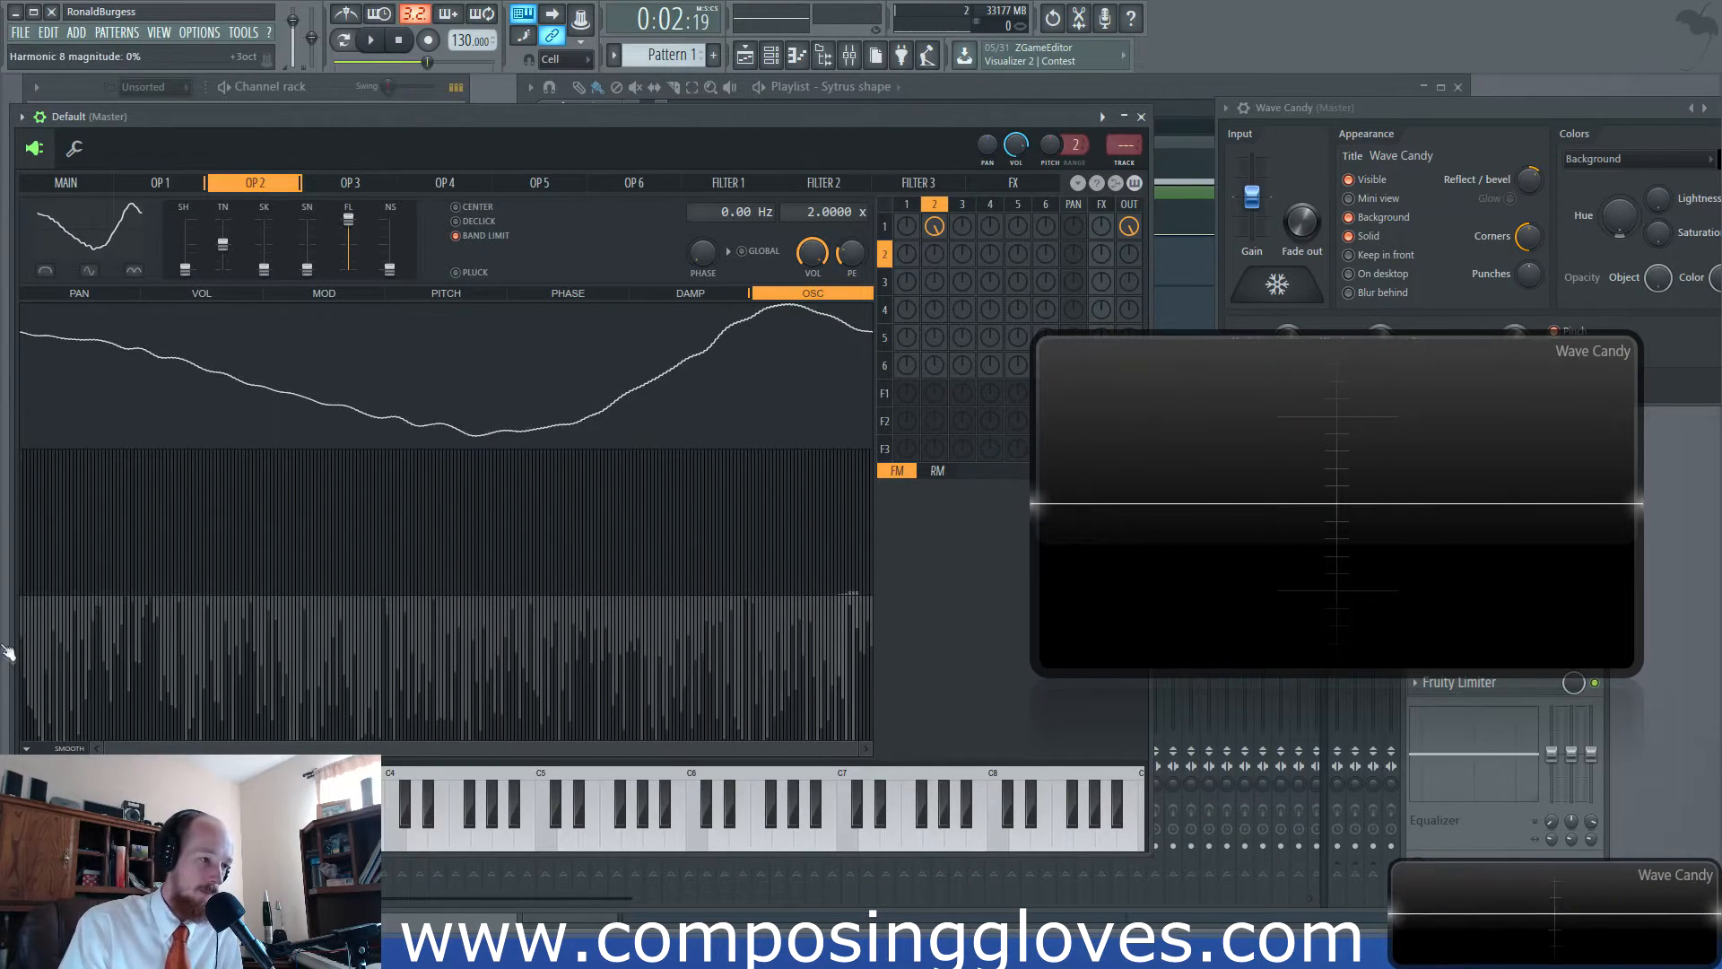
pyautogui.moveTo(130, 644)
pyautogui.mouseDown()
pyautogui.moveTo(46, 604)
pyautogui.moveTo(896, 527)
pyautogui.mouseUp()
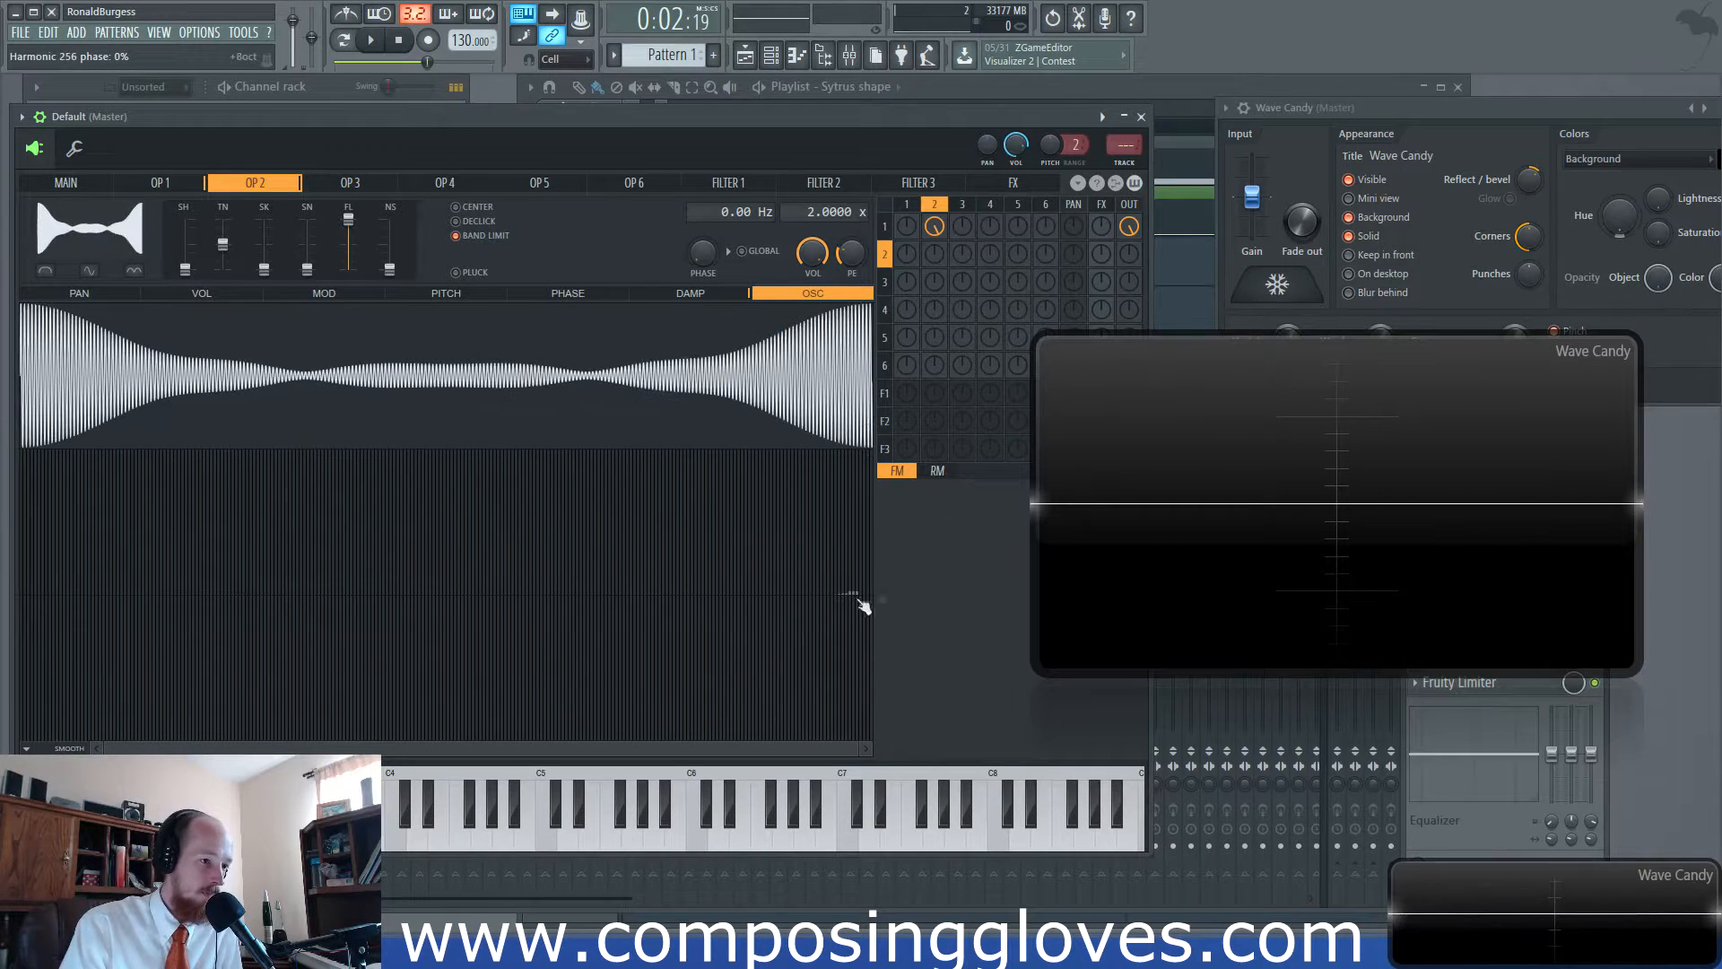
pyautogui.moveTo(21, 569); pyautogui.dragTo(17, 354)
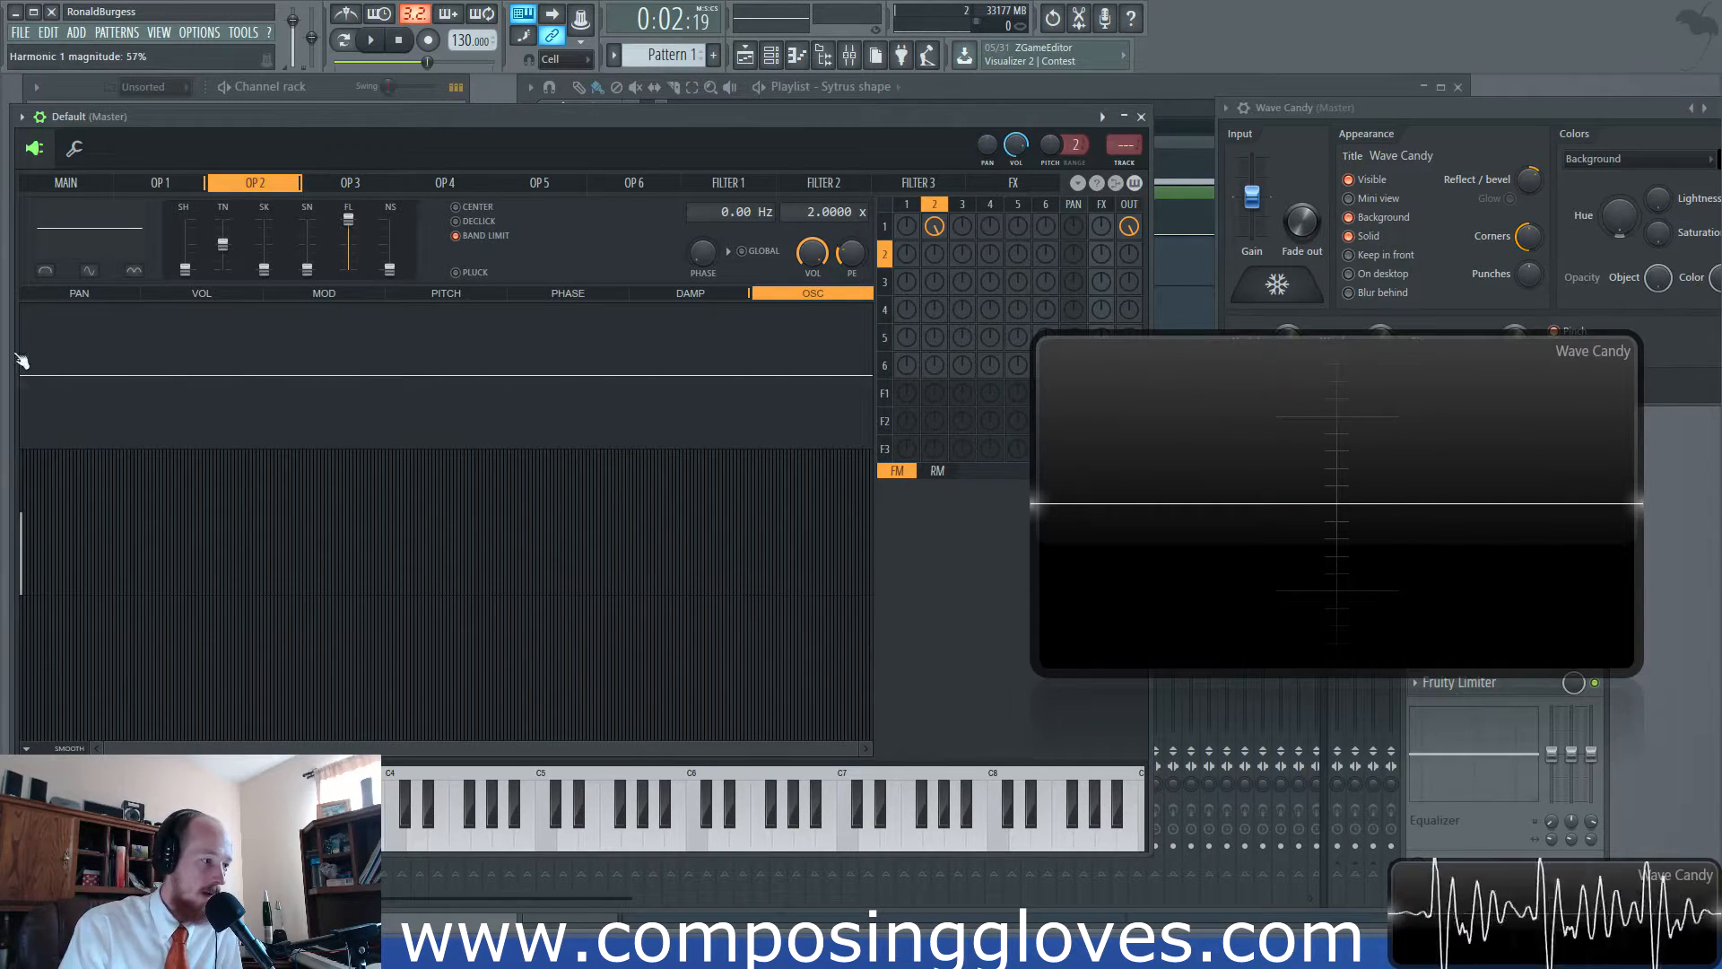
pyautogui.moveTo(22, 504); pyautogui.dragTo(23, 450)
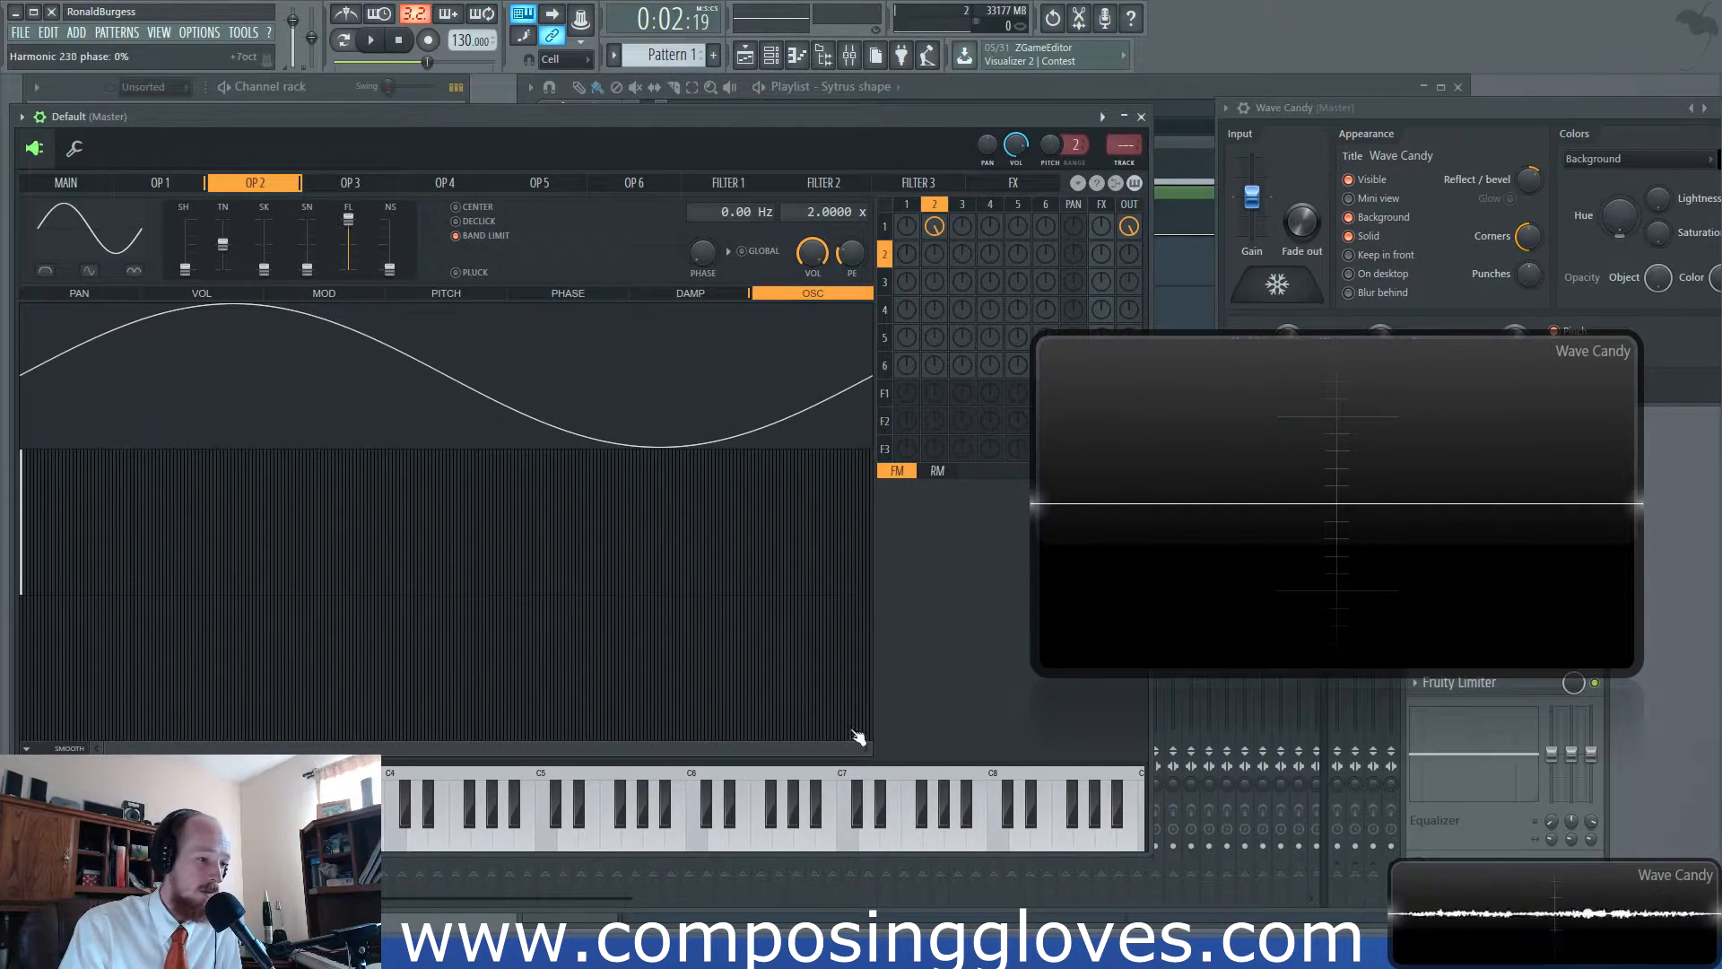
# Draw varied magnitudes for several low harmonics between 3 and 12 on the sine wave, and clear them again.
pyautogui.moveTo(856, 746); pyautogui.dragTo(153, 662)
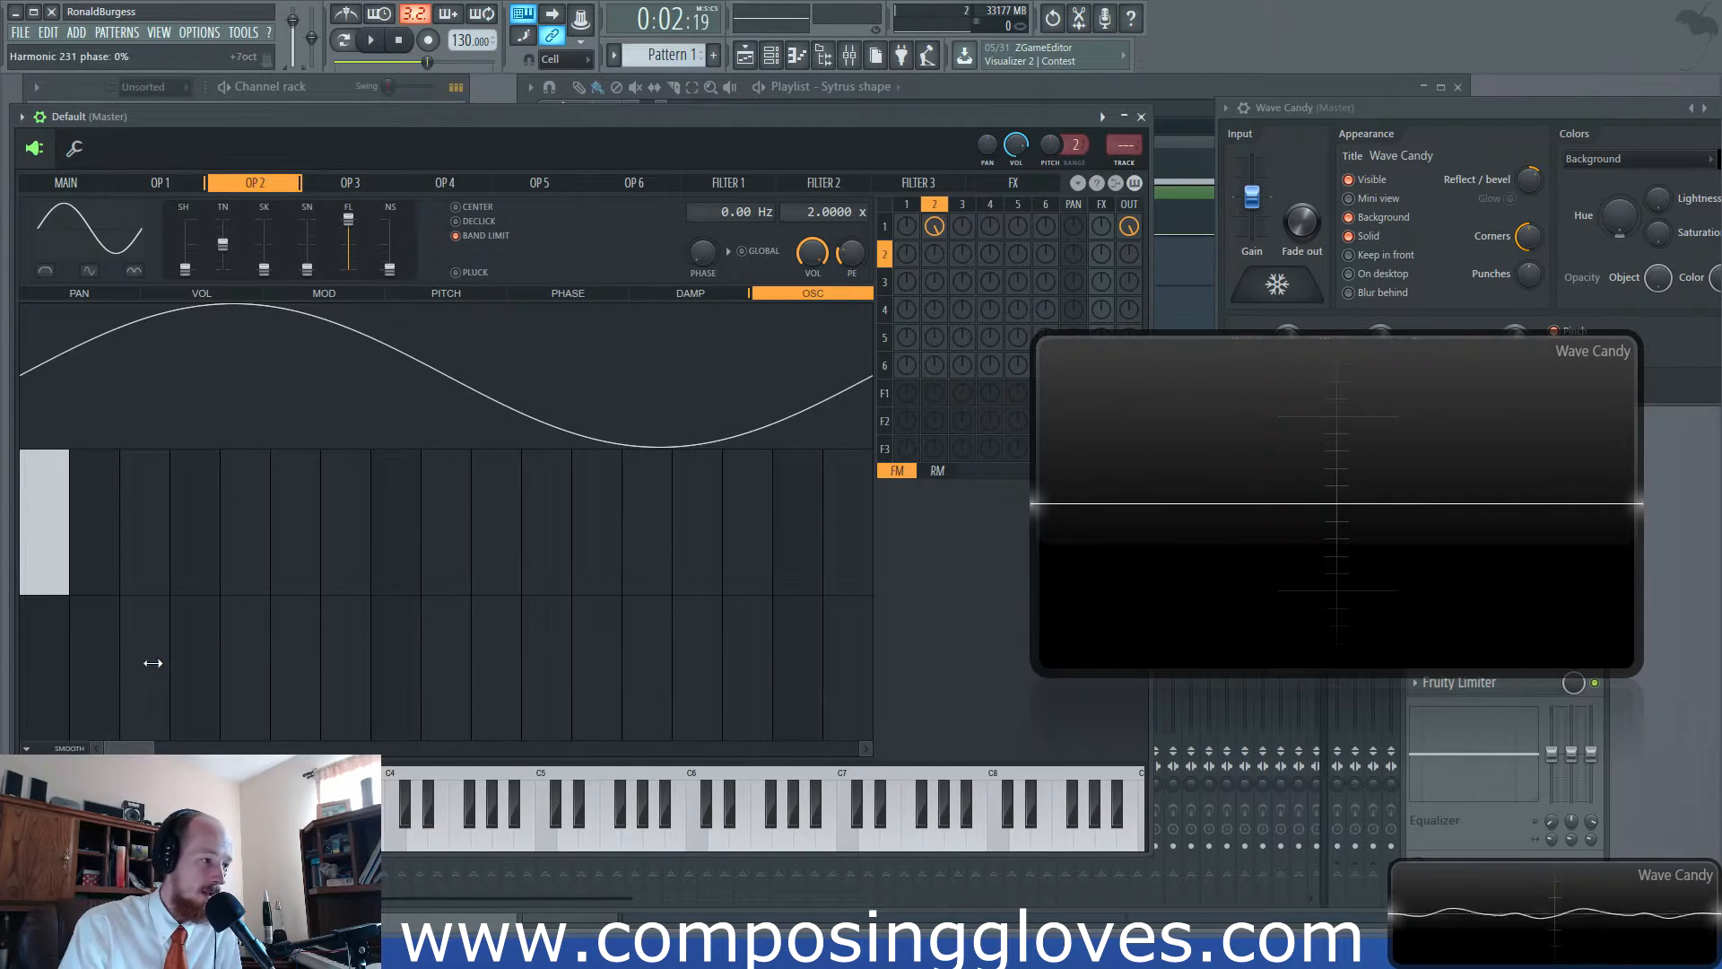
pyautogui.moveTo(144, 524)
pyautogui.mouseDown()
pyautogui.moveTo(180, 557)
pyautogui.moveTo(331, 515)
pyautogui.moveTo(593, 499)
pyautogui.mouseUp()
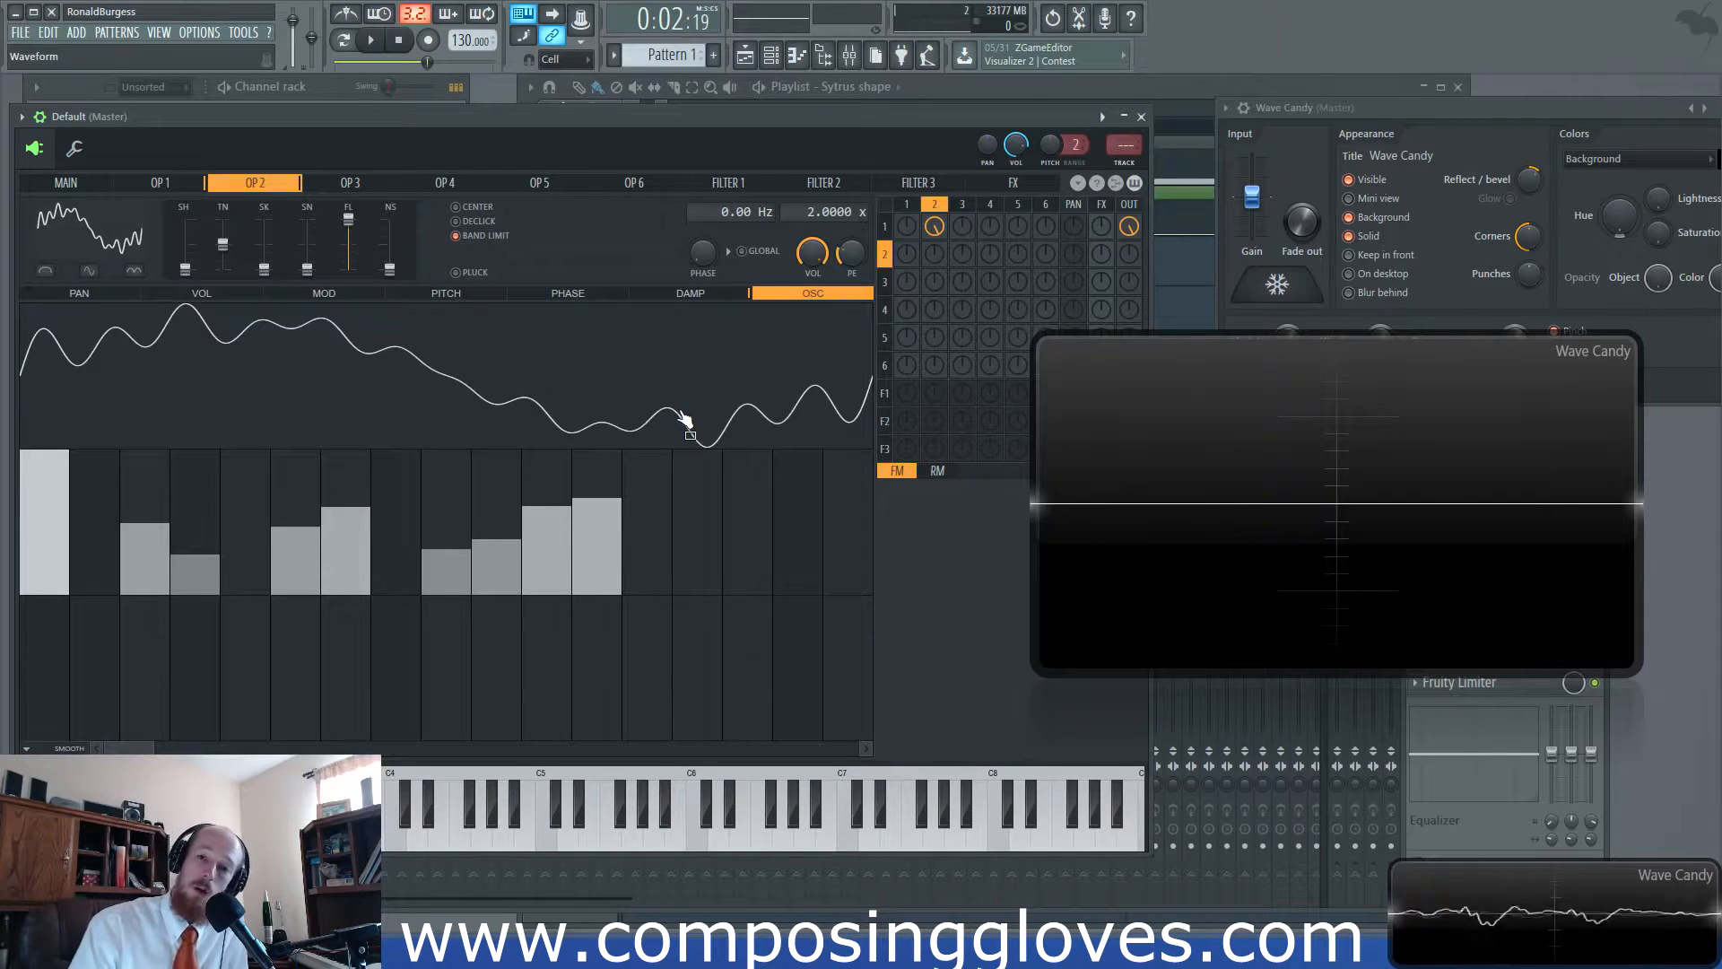
pyautogui.moveTo(610, 583)
pyautogui.mouseDown()
pyautogui.moveTo(184, 623)
pyautogui.moveTo(588, 619)
pyautogui.mouseUp()
pyautogui.moveTo(43, 539)
pyautogui.mouseDown()
pyautogui.moveTo(104, 442)
pyautogui.moveTo(103, 619)
pyautogui.mouseUp()
# Change operator 2's shape to a triangle and add harmonics 3, 5, 7, 8, 11, 14 and 15 at varied magnitudes.
pyautogui.moveTo(185, 269); pyautogui.dragTo(185, 257)
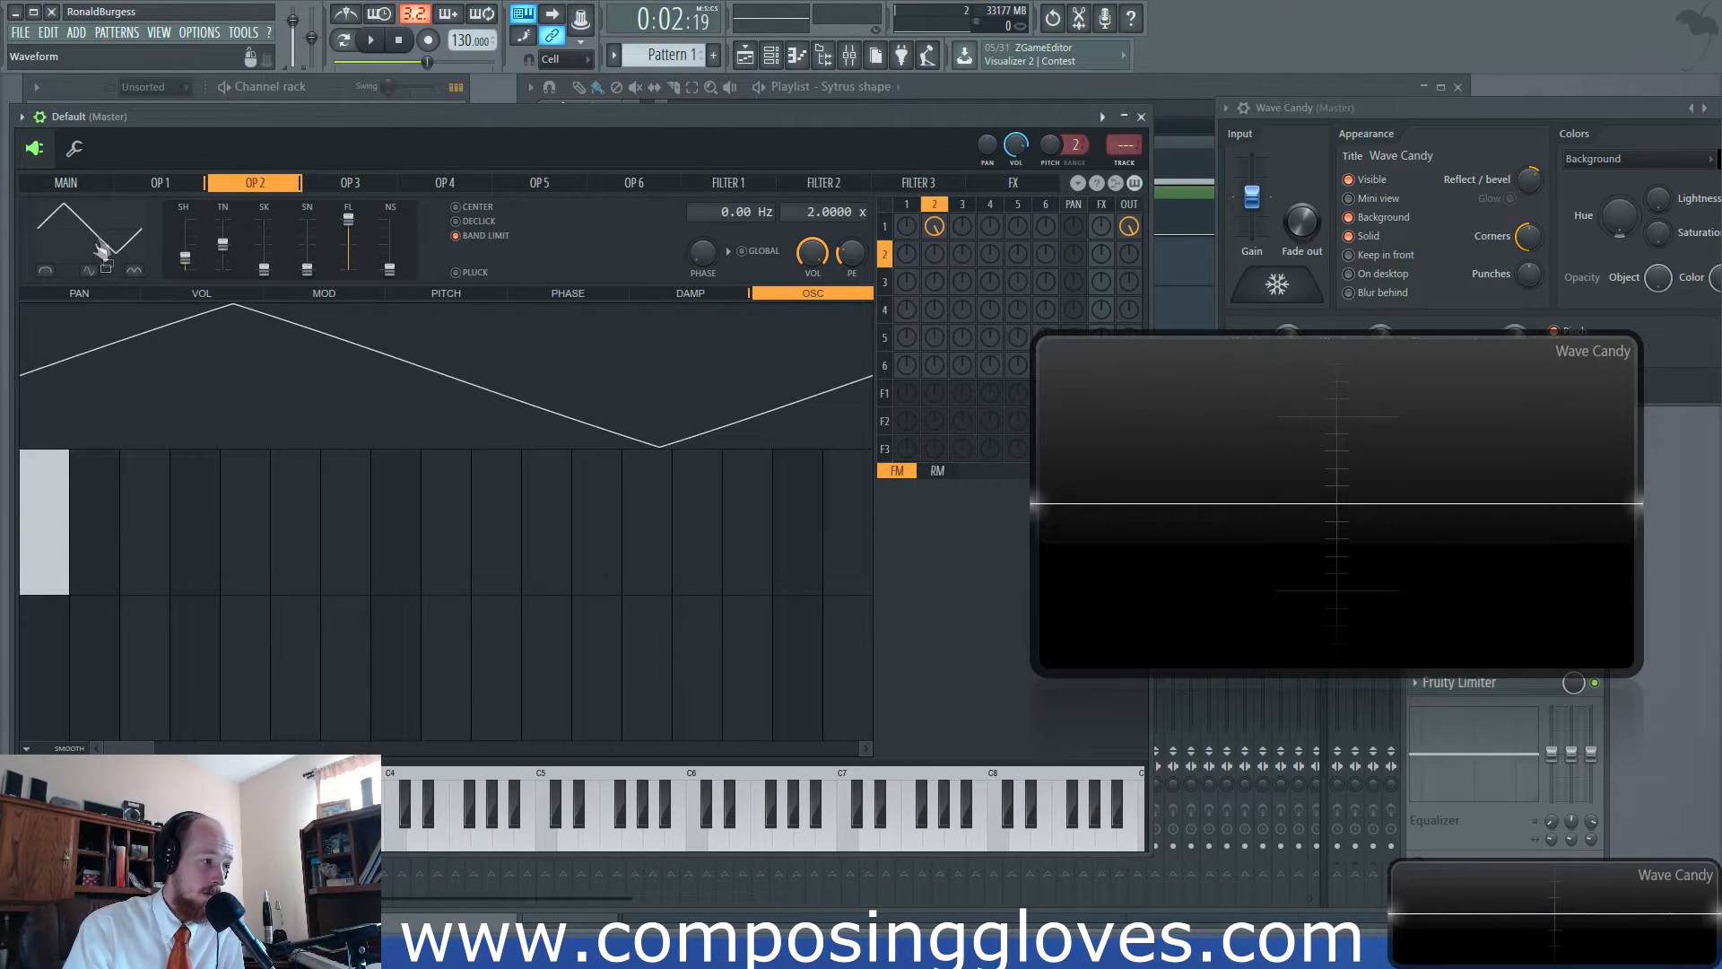
pyautogui.click(144, 522)
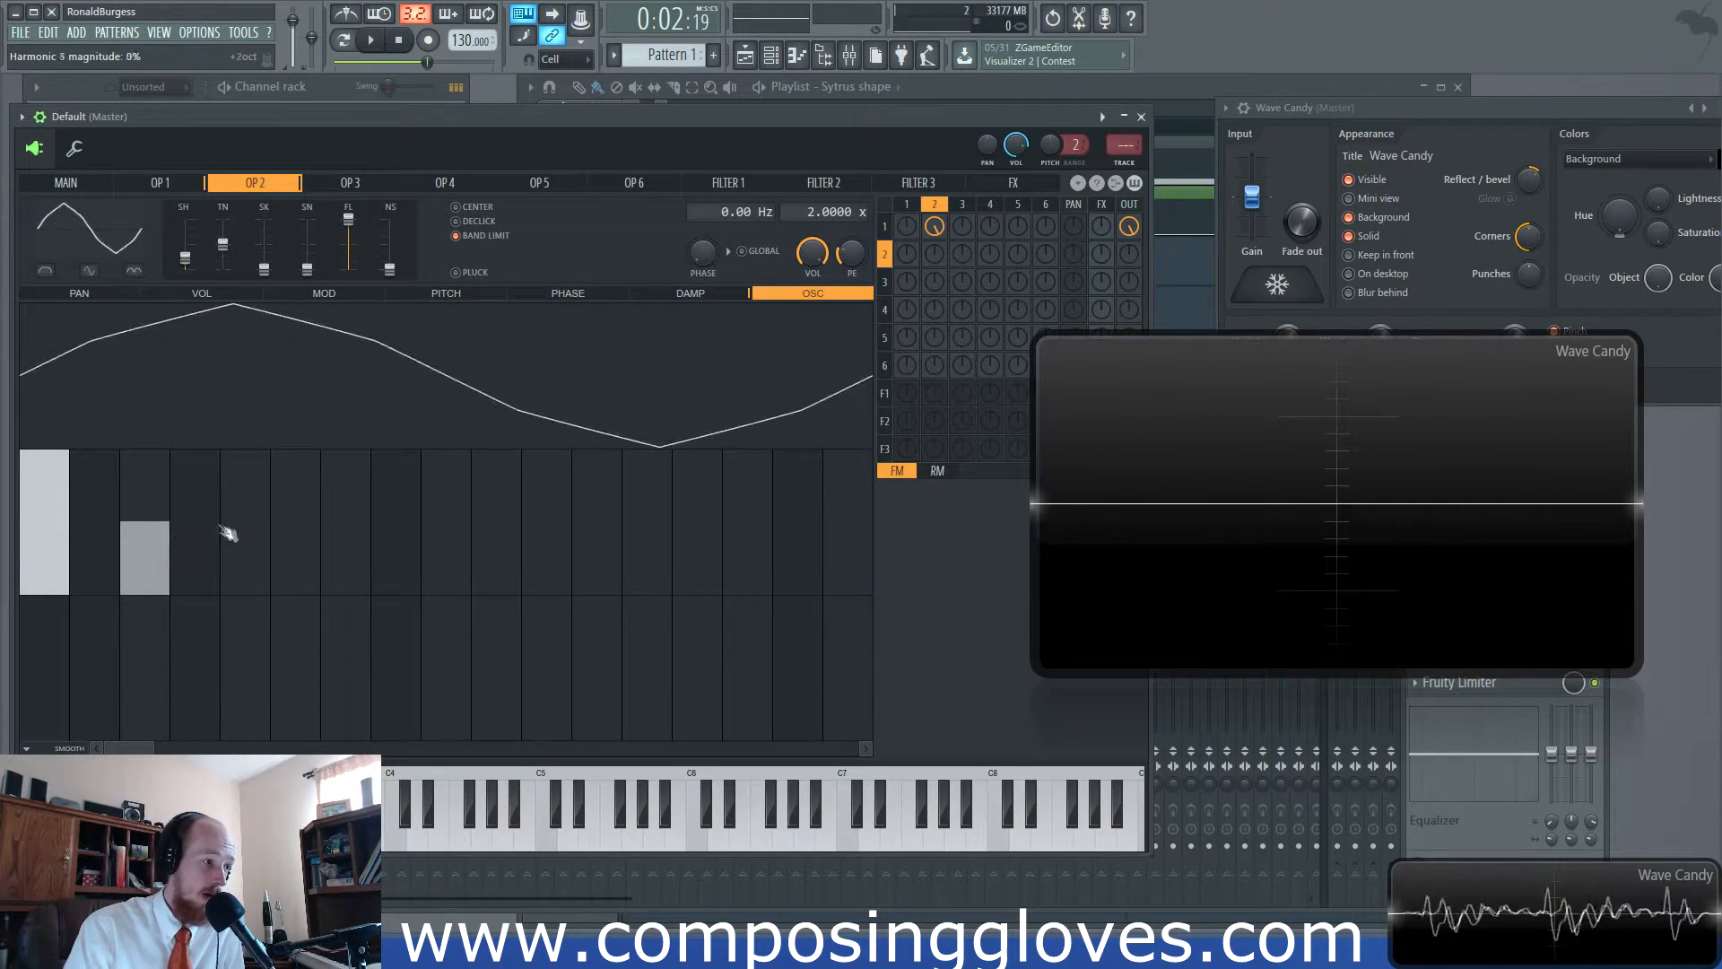
pyautogui.click(245, 526)
pyautogui.click(347, 543)
pyautogui.click(396, 510)
pyautogui.click(547, 557)
pyautogui.click(697, 551)
pyautogui.click(747, 507)
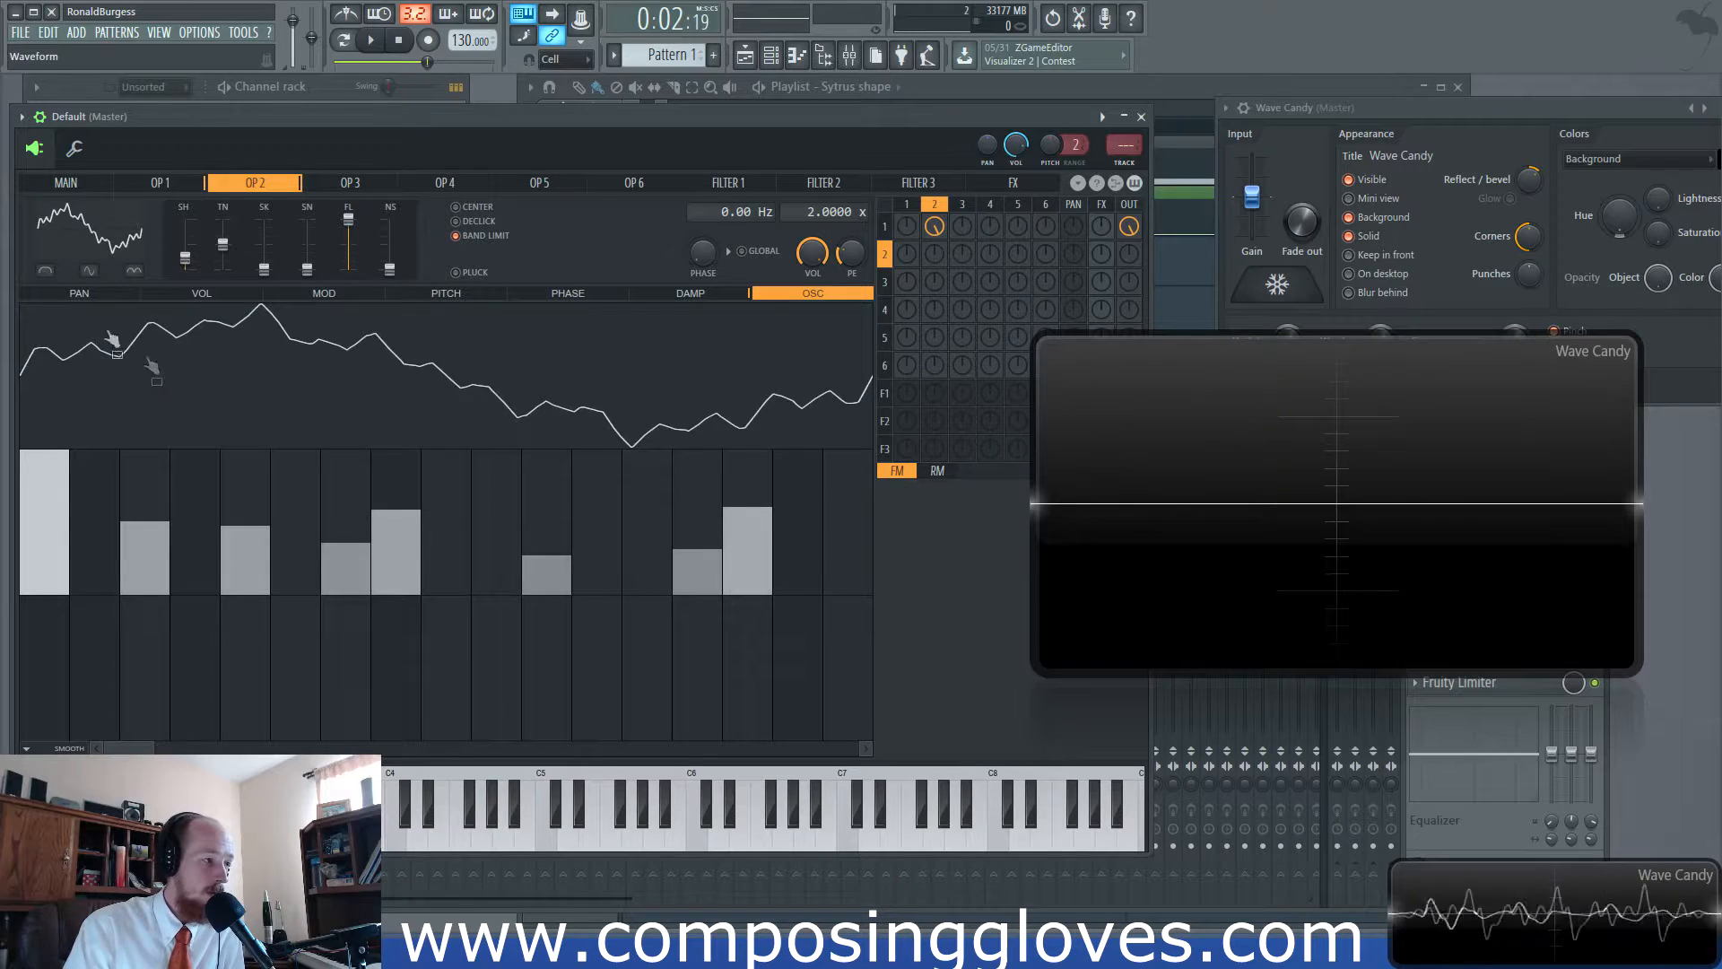
# Sweep operator 2's shape through saw, square and pulse, and return it to saw.
pyautogui.moveTo(184, 259); pyautogui.dragTo(186, 257)
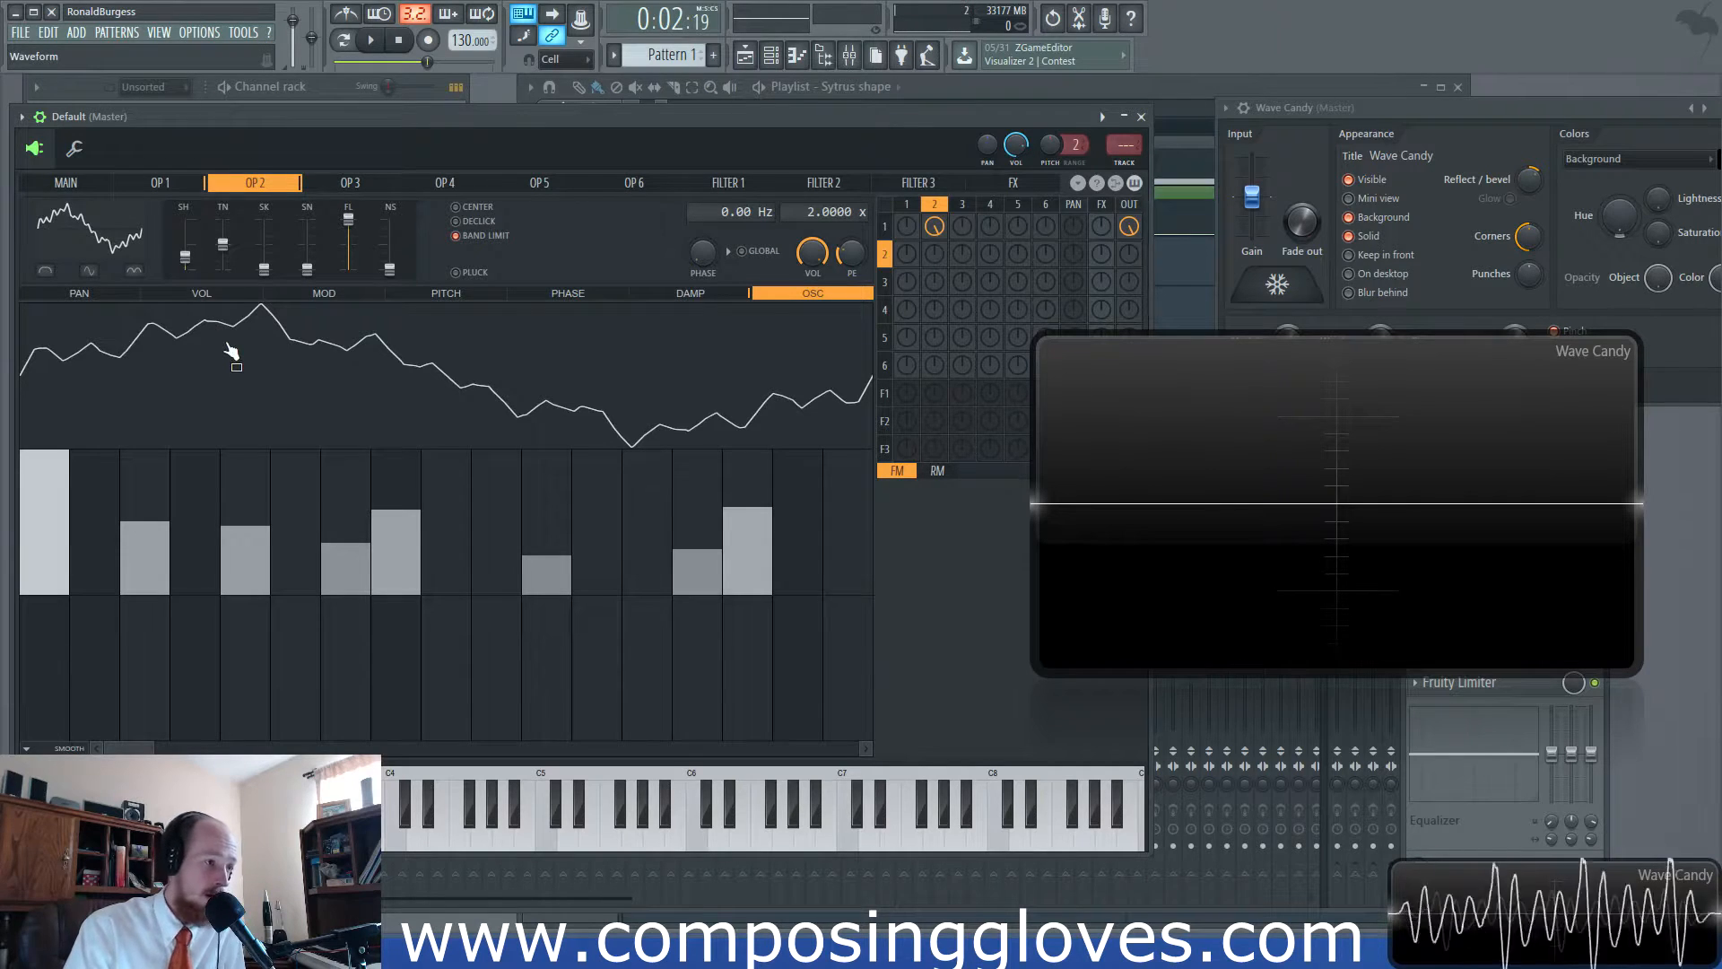
pyautogui.moveTo(185, 258); pyautogui.dragTo(188, 253)
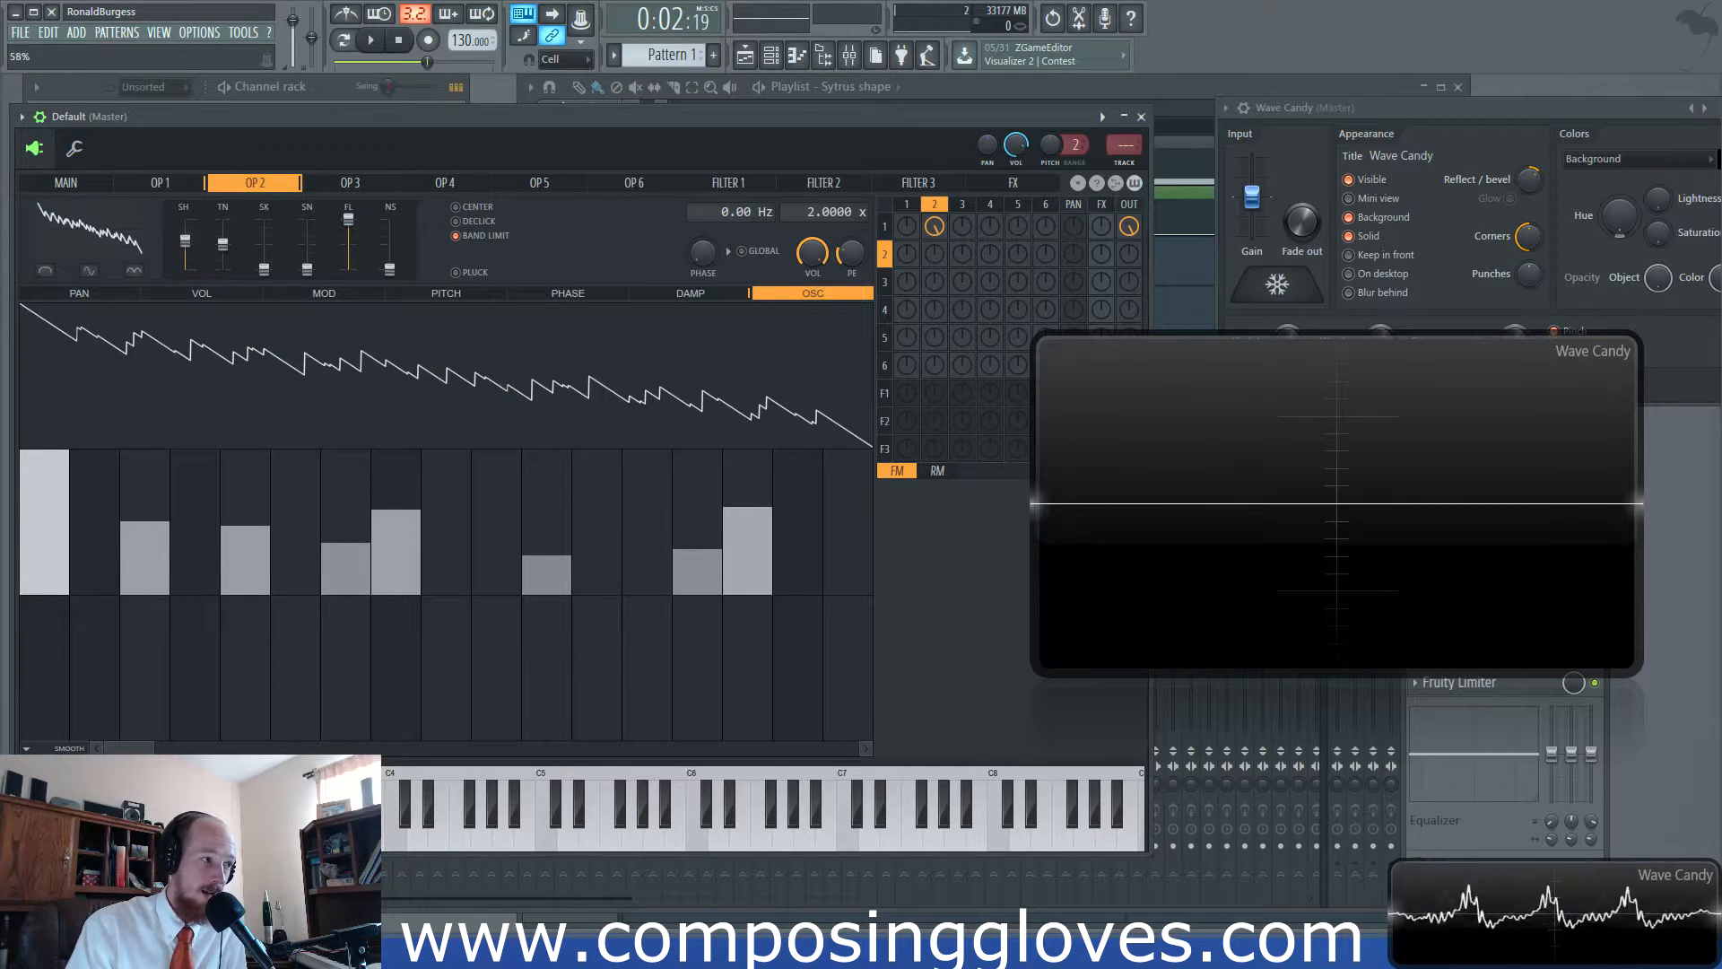
pyautogui.moveTo(185, 245); pyautogui.dragTo(187, 234)
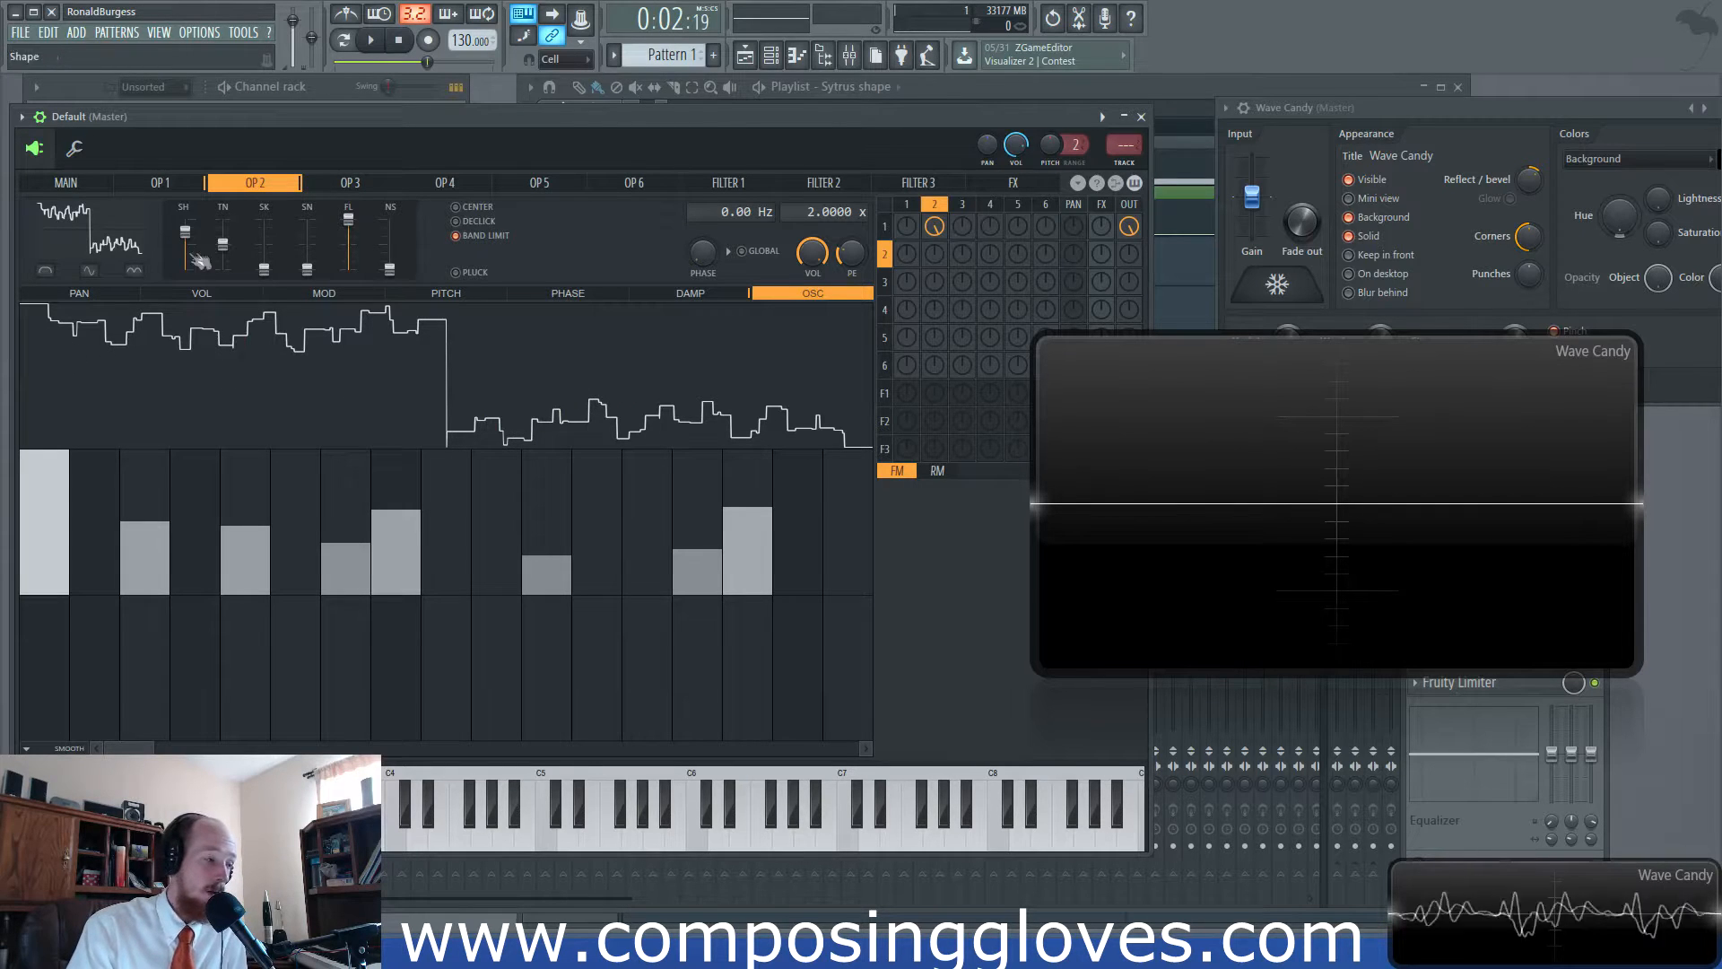
pyautogui.moveTo(186, 235); pyautogui.dragTo(187, 227)
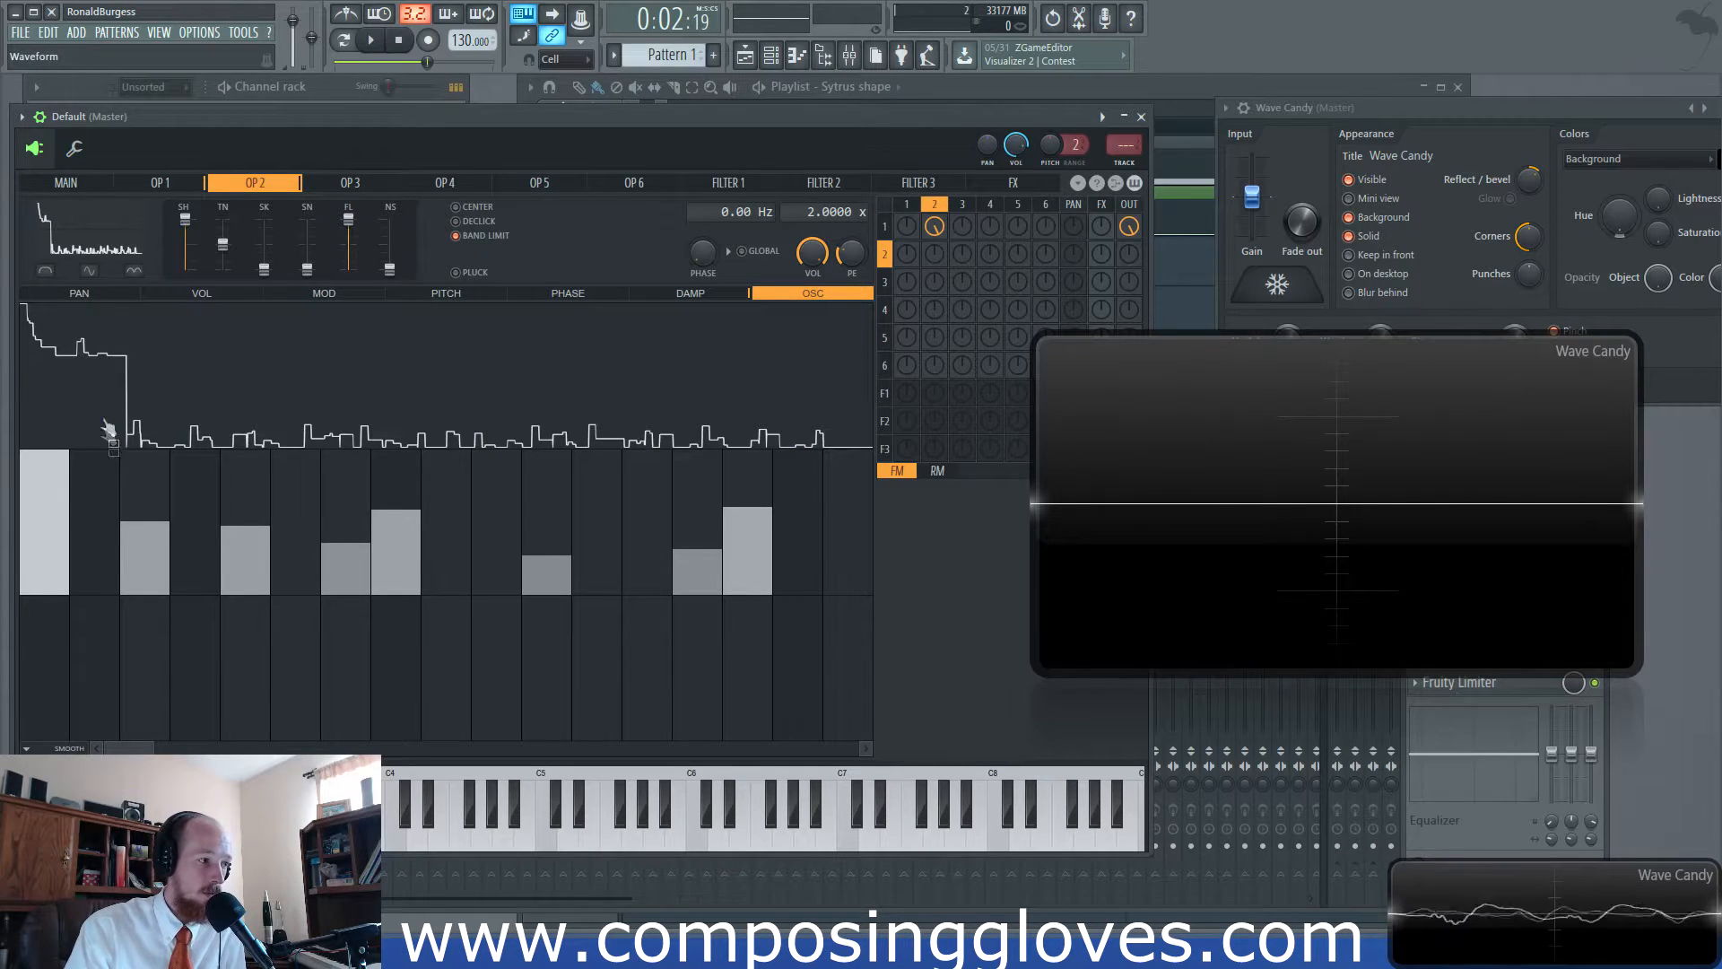
pyautogui.moveTo(189, 232)
pyautogui.mouseDown()
pyautogui.moveTo(189, 277)
pyautogui.moveTo(189, 255)
pyautogui.mouseUp()
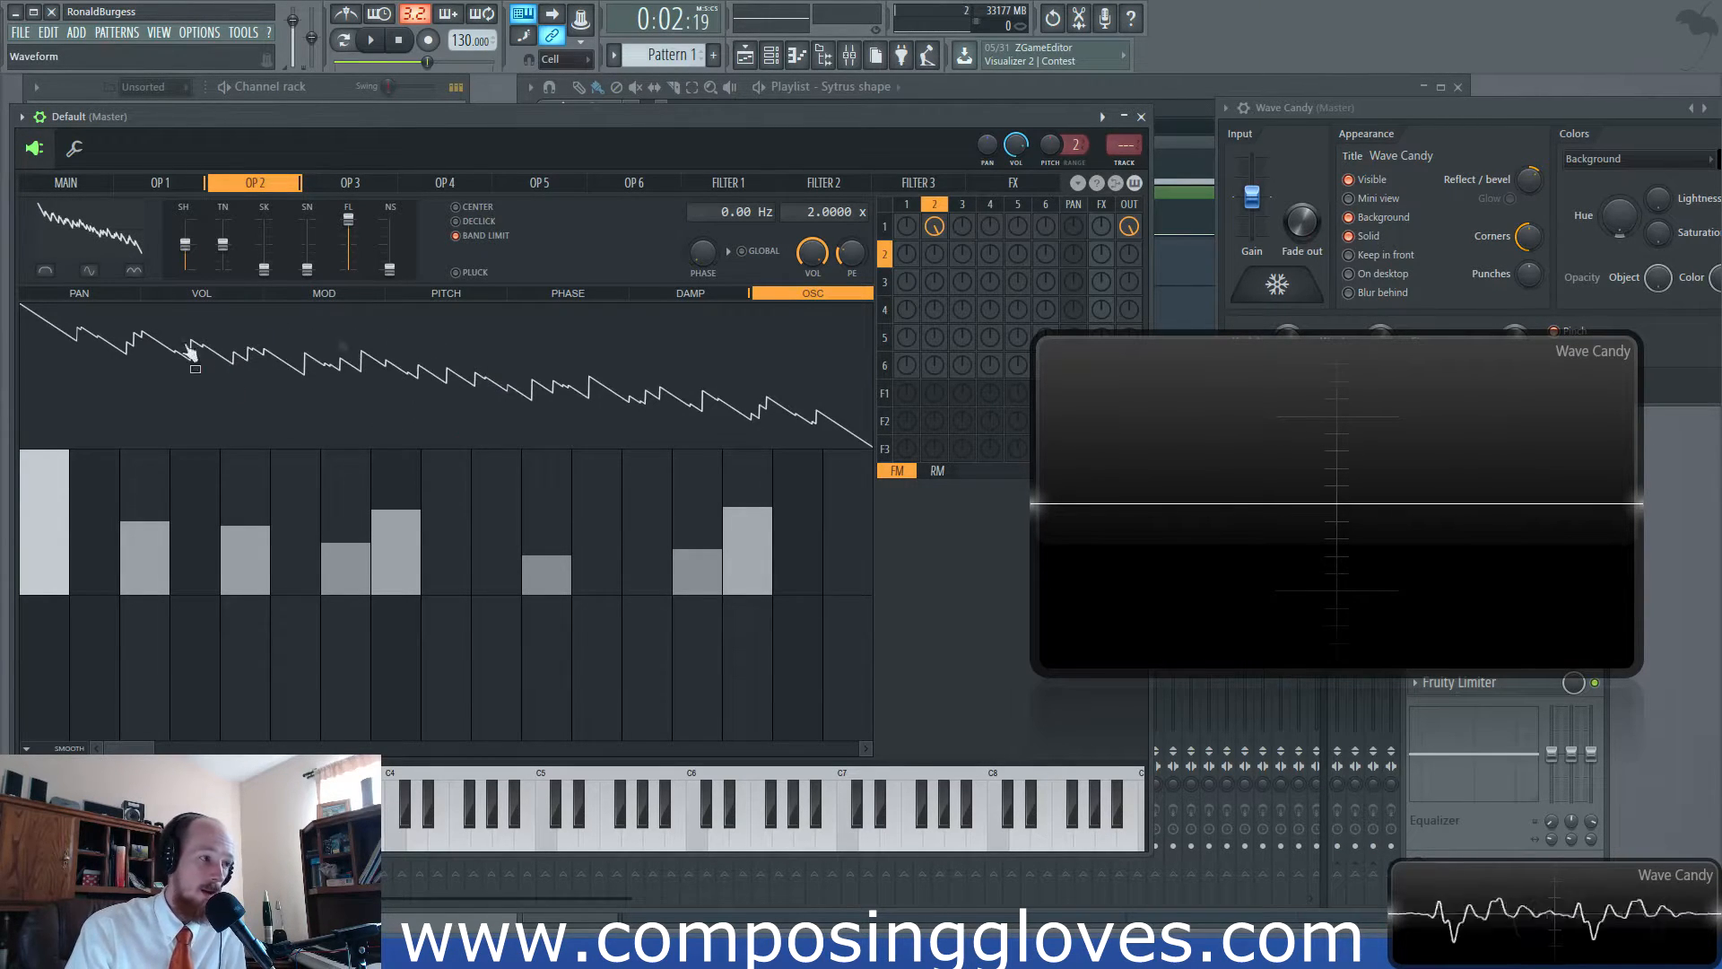
# Clear every added harmonic of operator 2 except harmonic 1 and show the full harmonic range.
pyautogui.moveTo(519, 523)
pyautogui.mouseDown()
pyautogui.moveTo(338, 492)
pyautogui.moveTo(166, 529)
pyautogui.moveTo(242, 547)
pyautogui.moveTo(527, 538)
pyautogui.moveTo(422, 584)
pyautogui.moveTo(180, 600)
pyautogui.moveTo(753, 608)
pyautogui.mouseUp()
pyautogui.moveTo(336, 594)
pyautogui.mouseDown()
pyautogui.moveTo(401, 604)
pyautogui.moveTo(269, 595)
pyautogui.moveTo(150, 642)
pyautogui.mouseUp()
pyautogui.moveTo(155, 749); pyautogui.dragTo(870, 751)
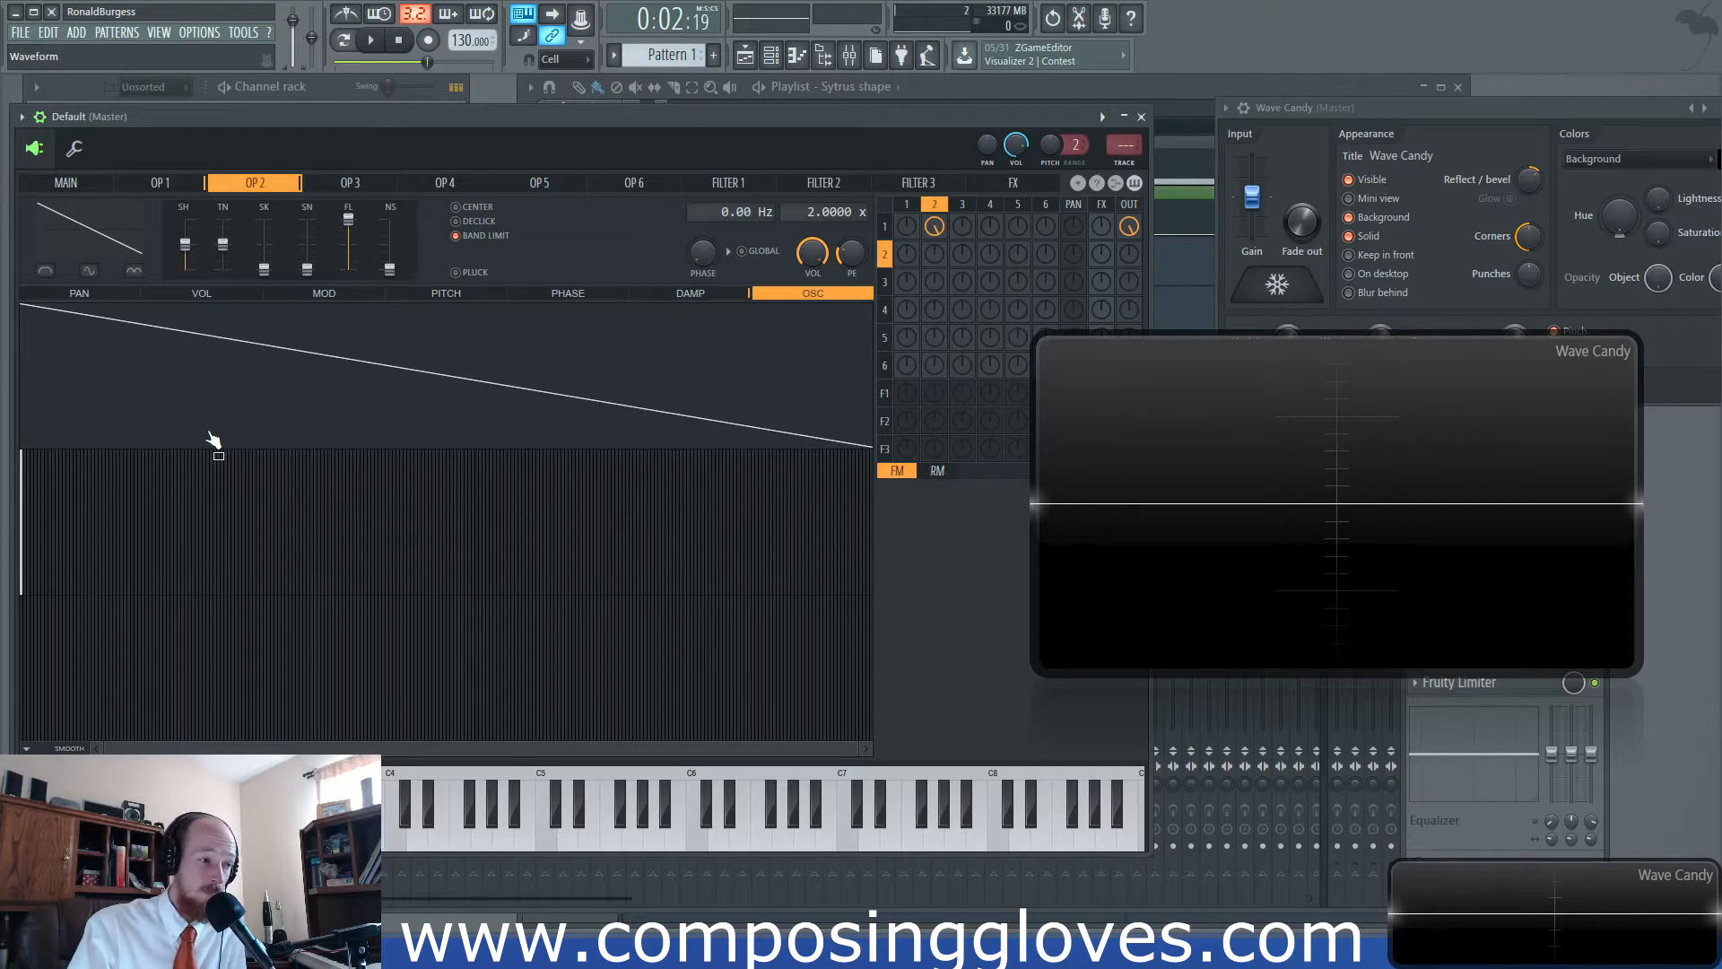
# Add four scattered high harmonics to operator 2's saw and clear them again.
pyautogui.click(361, 531)
pyautogui.click(380, 511)
pyautogui.click(436, 514)
pyautogui.click(523, 524)
pyautogui.moveTo(525, 526)
pyautogui.mouseDown()
pyautogui.moveTo(524, 600)
pyautogui.moveTo(562, 607)
pyautogui.moveTo(369, 630)
pyautogui.moveTo(136, 577)
pyautogui.moveTo(153, 550)
pyautogui.moveTo(168, 600)
pyautogui.moveTo(146, 604)
pyautogui.moveTo(219, 608)
pyautogui.mouseUp()
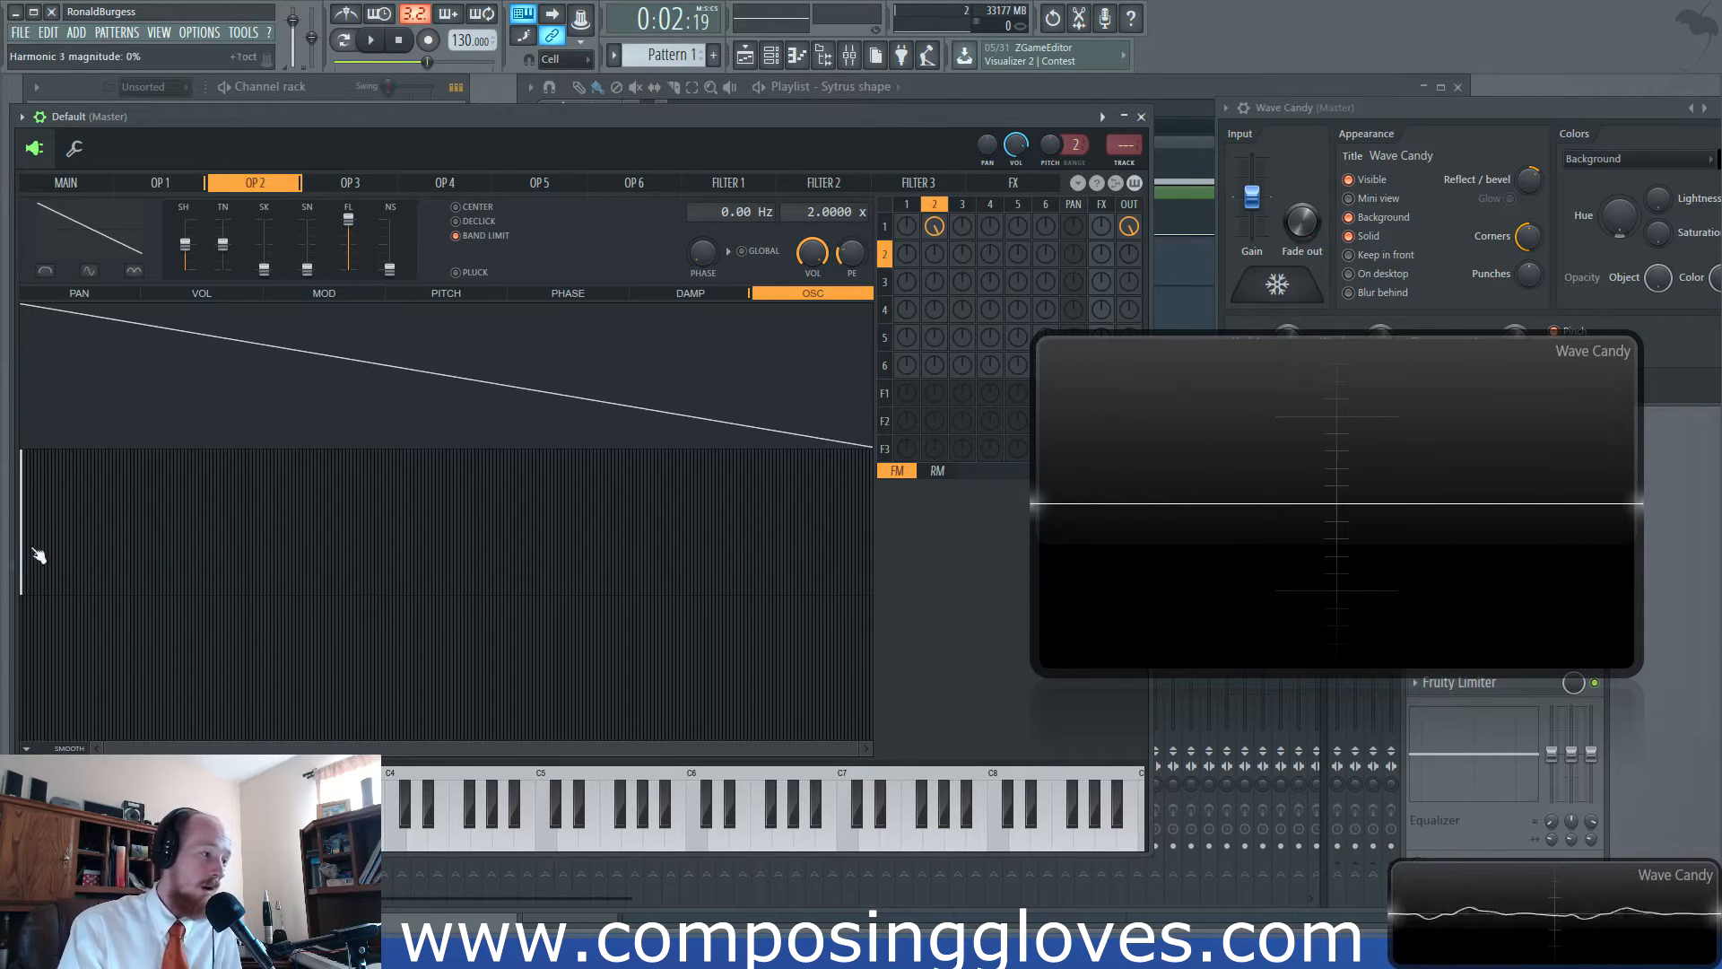
# Try harmonic 2 at 100% and two scattered higher harmonics in turn on operator 2's saw, clearing each.
pyautogui.moveTo(26, 550)
pyautogui.mouseDown()
pyautogui.moveTo(30, 449)
pyautogui.moveTo(29, 606)
pyautogui.moveTo(23, 460)
pyautogui.mouseUp()
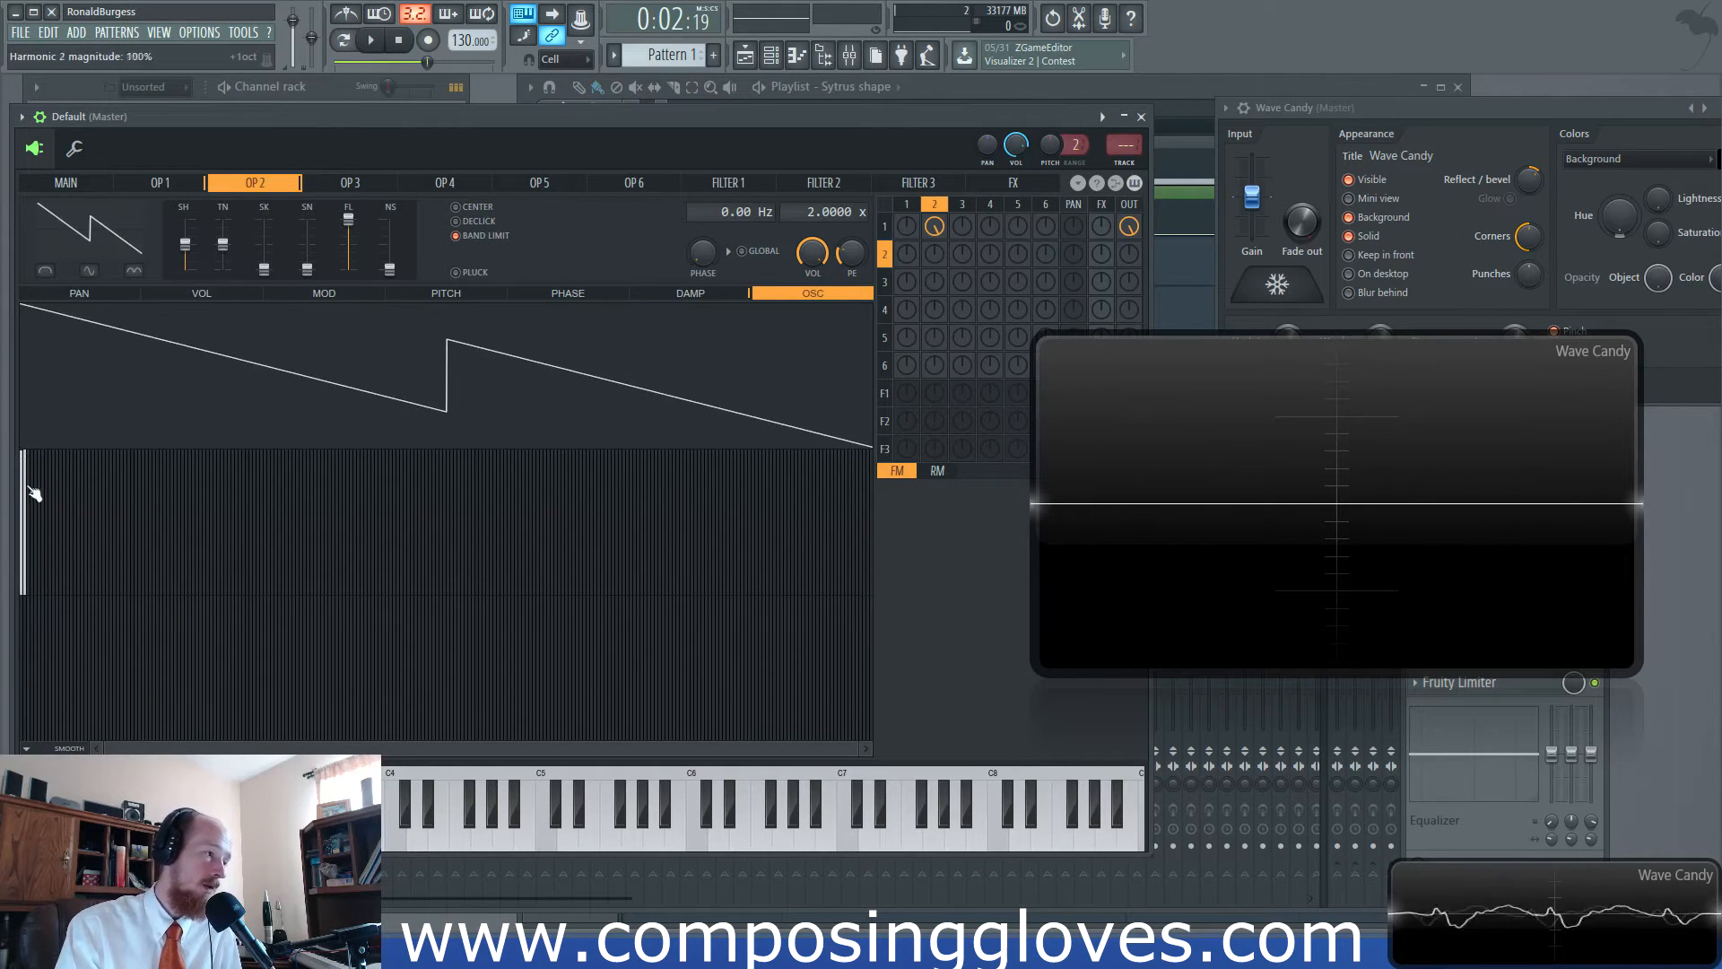
pyautogui.moveTo(36, 605); pyautogui.dragTo(191, 569)
pyautogui.click(272, 517)
pyautogui.click(235, 508)
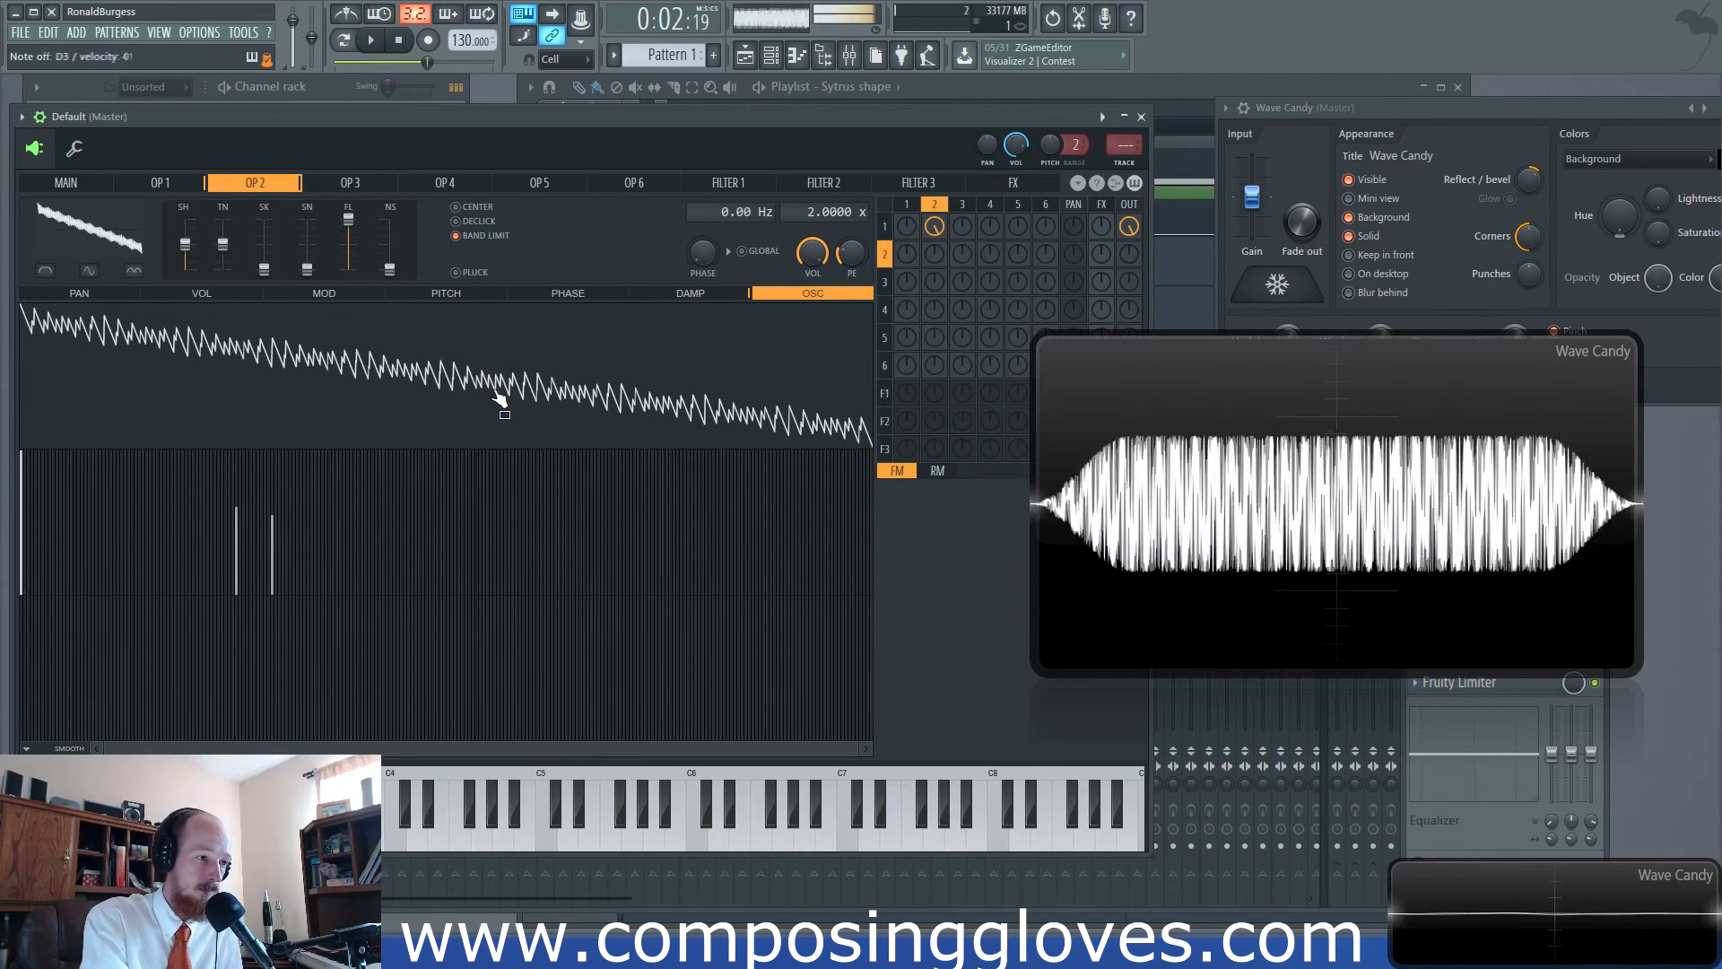
pyautogui.moveTo(278, 605); pyautogui.dragTo(239, 604)
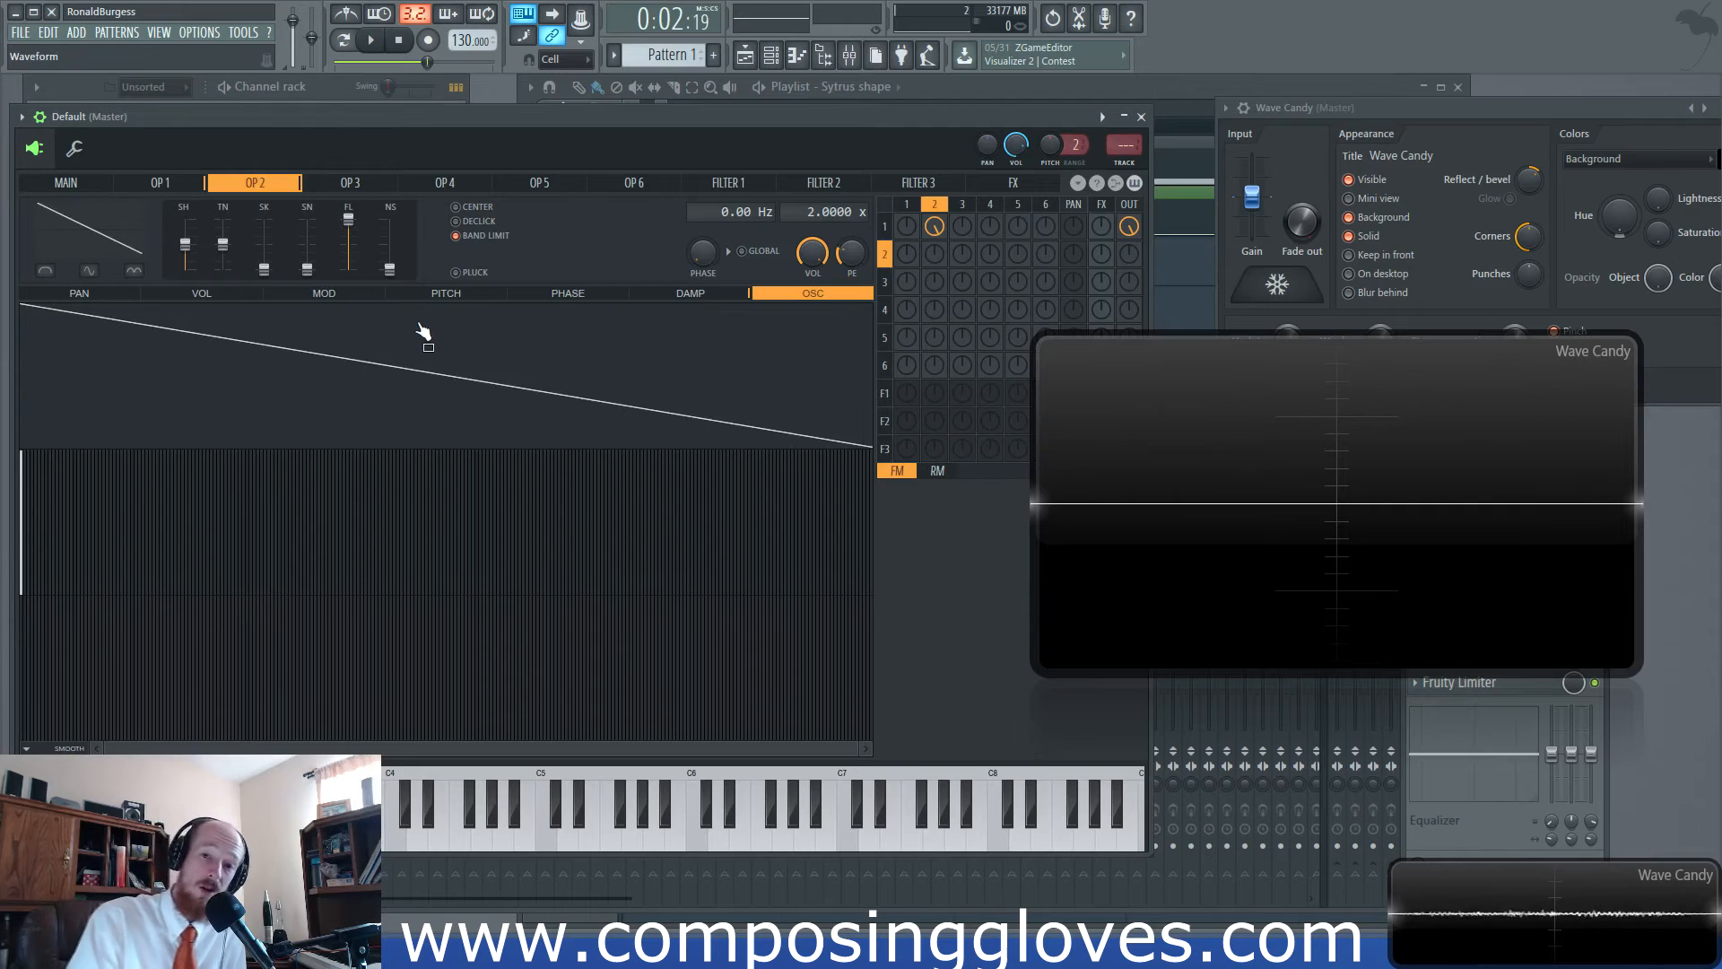